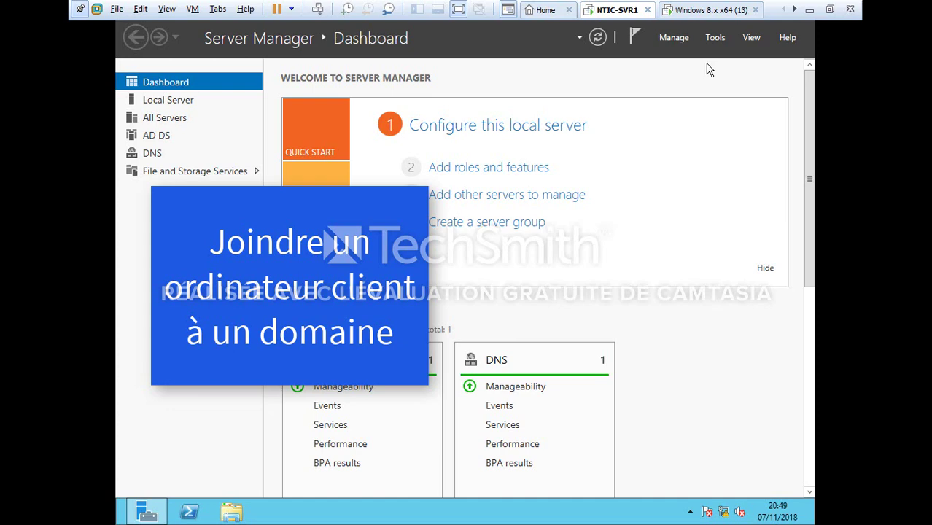
Launch Active Directory Users and Computers from Server Manager Tools on the server VM
{"action": "left_click", "coordinate": [706, 67]}
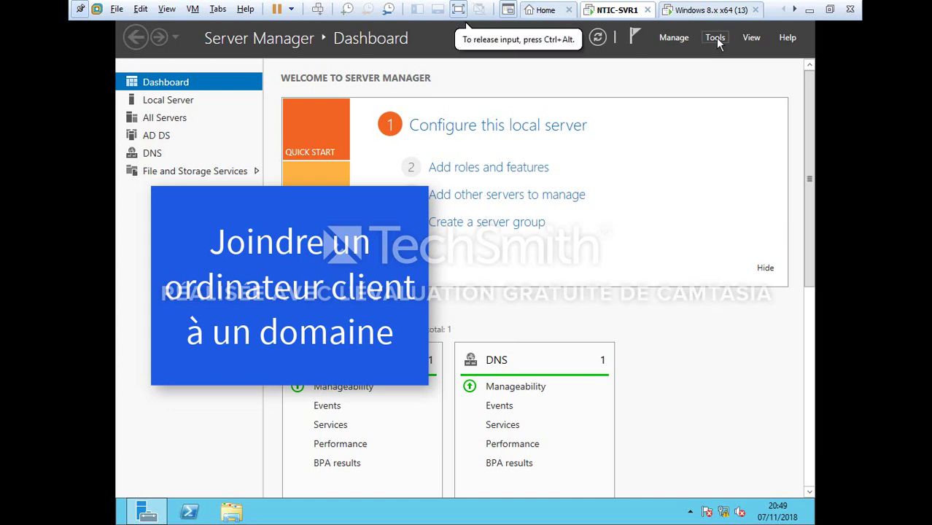
{"action": "left_click", "coordinate": [717, 37]}
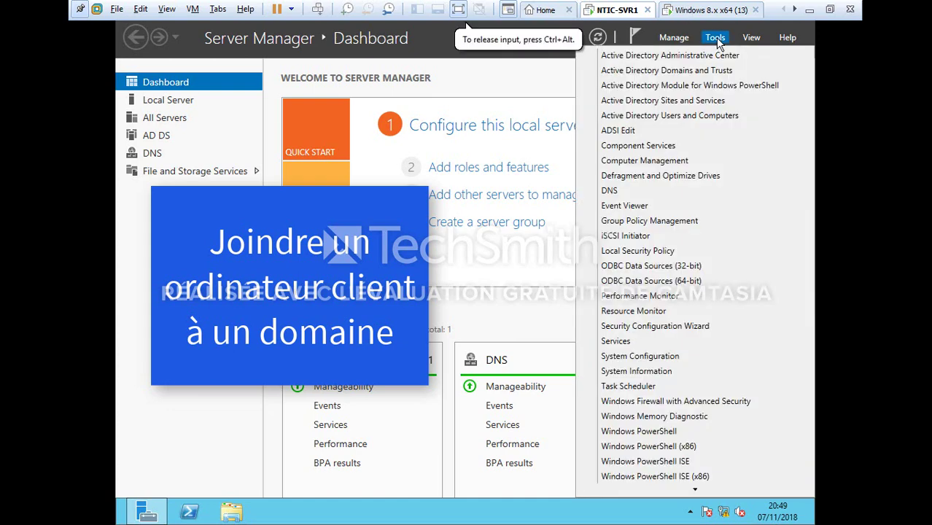
{"action": "left_click", "coordinate": [702, 119]}
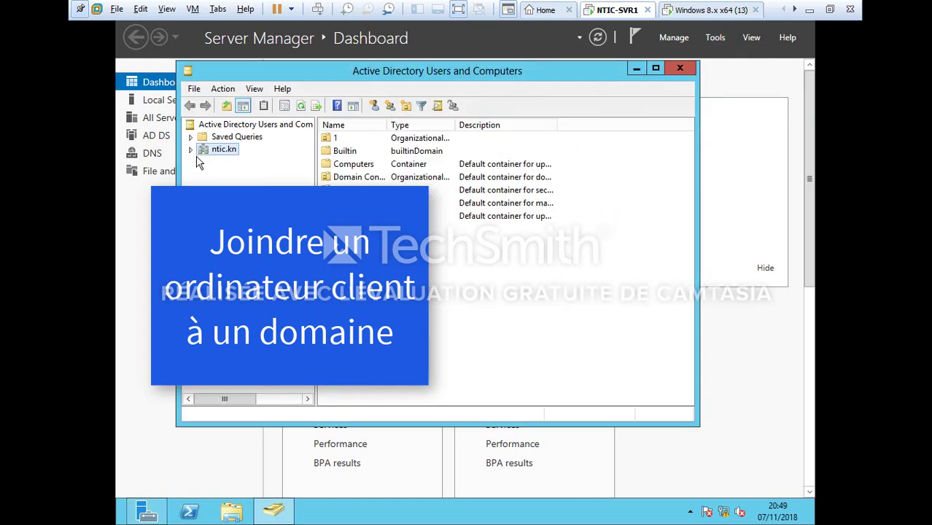
Create the ITAdmins organizational unit under ntic.kn and open it
{"action": "right_click", "coordinate": [210, 151]}
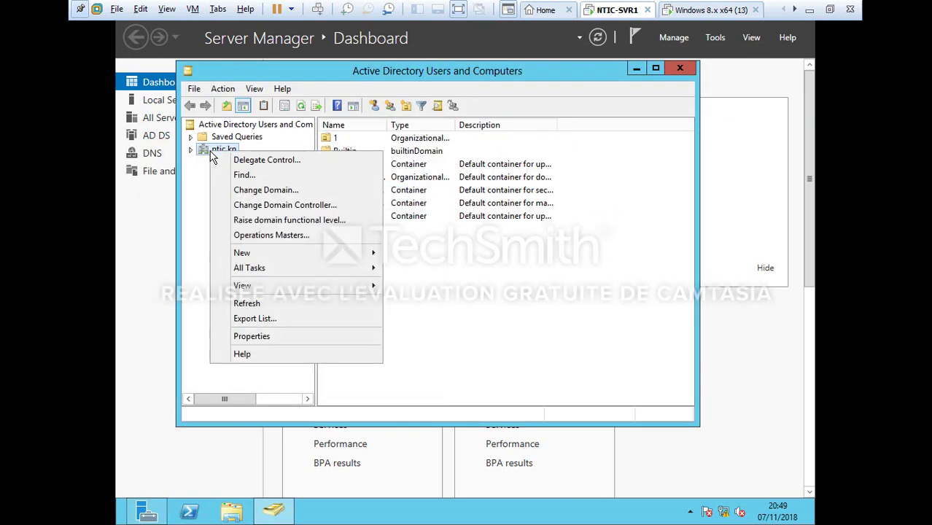
{"action": "mouse_move", "coordinate": [270, 255]}
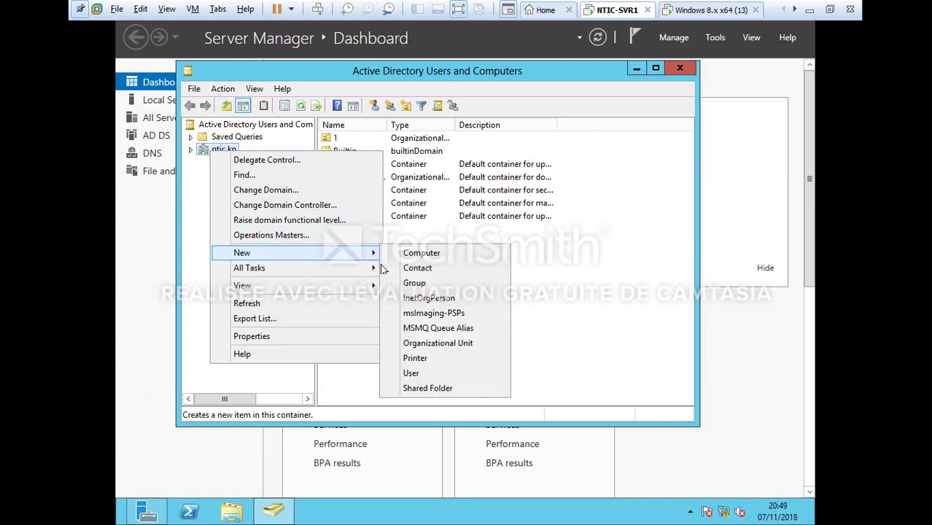
{"action": "left_click", "coordinate": [424, 346]}
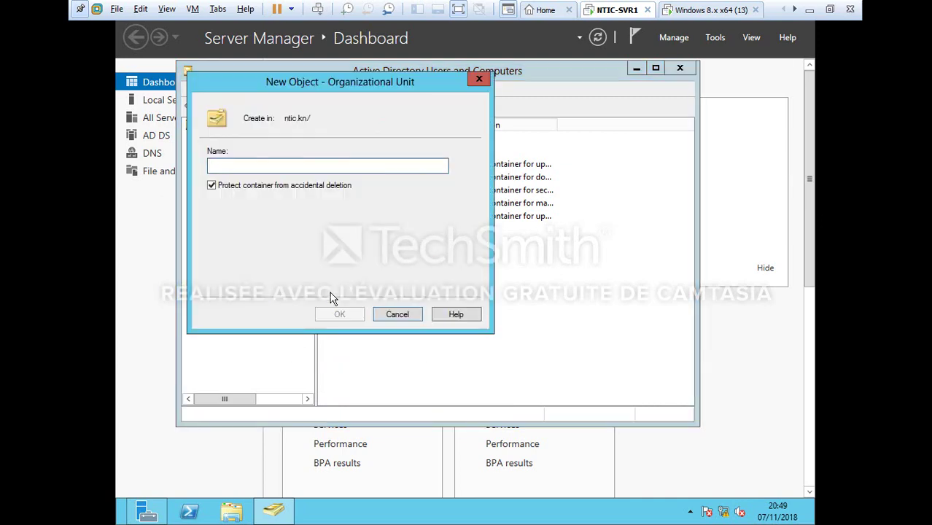
{"action": "type", "text": "ITAdmins"}
{"action": "key", "text": "Return"}
{"action": "left_click", "coordinate": [230, 246]}
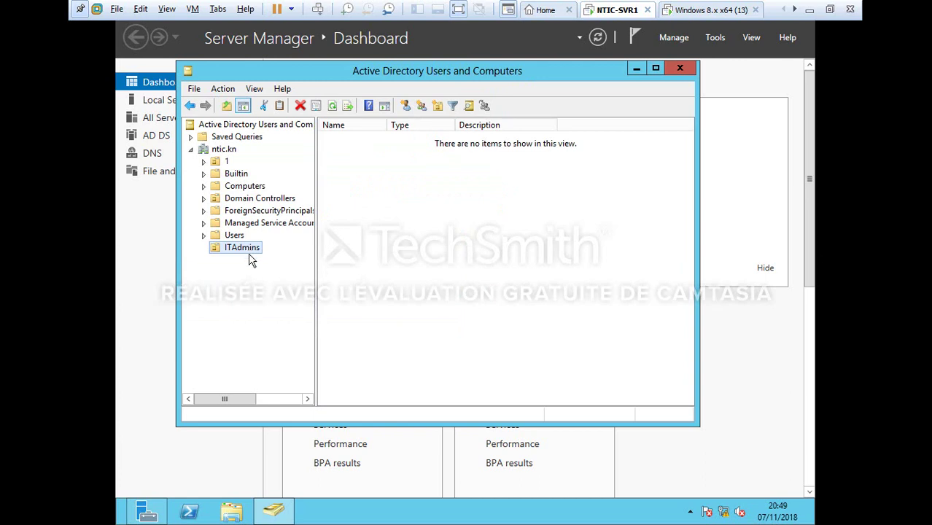
Start a new user in ITAdmins, entering the first name, last name and logon name
{"action": "right_click", "coordinate": [250, 253]}
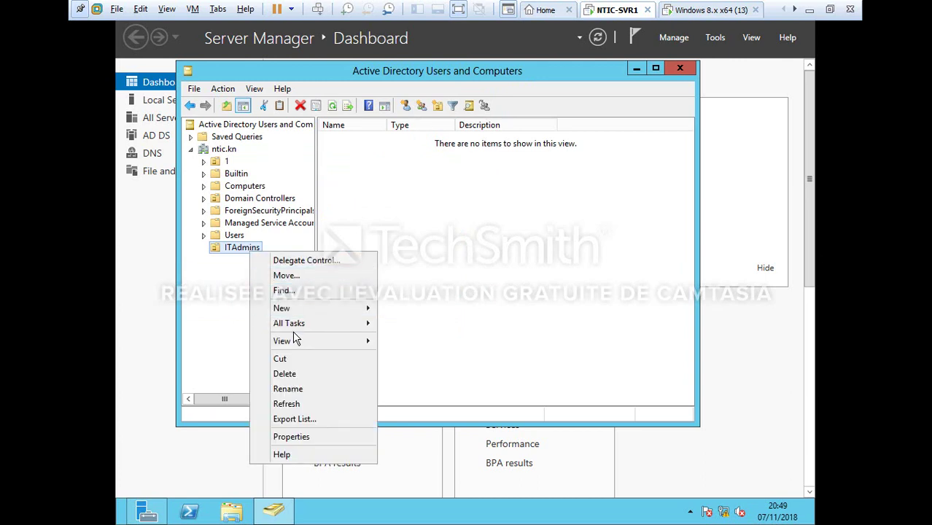
{"action": "mouse_move", "coordinate": [322, 308]}
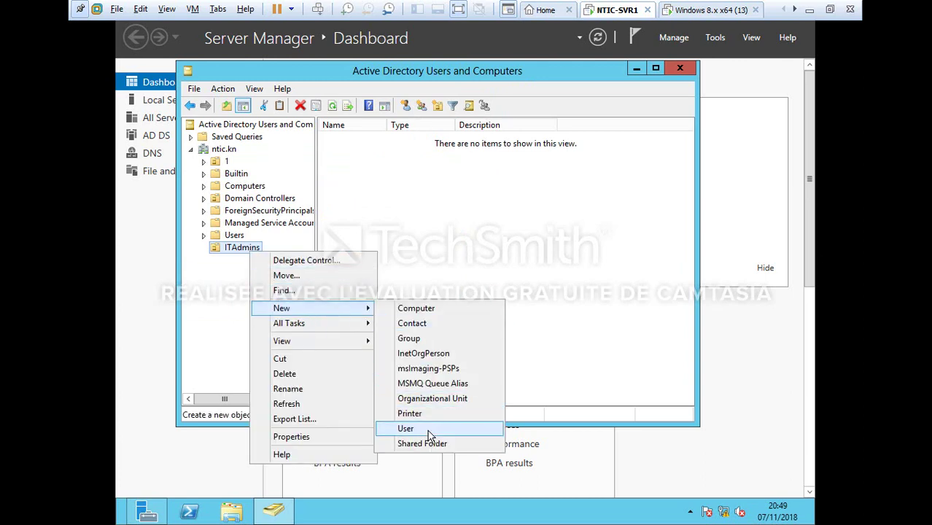
{"action": "left_click", "coordinate": [429, 429]}
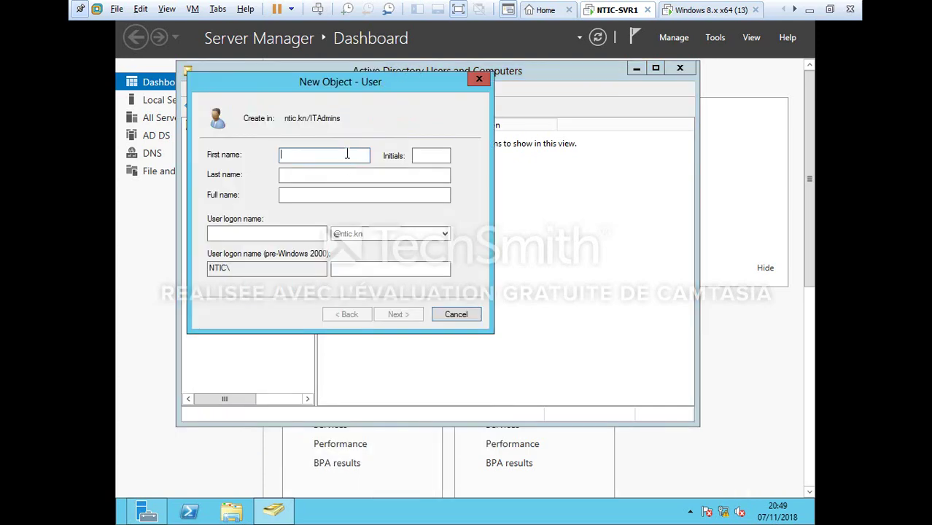
{"action": "left_click", "coordinate": [386, 173]}
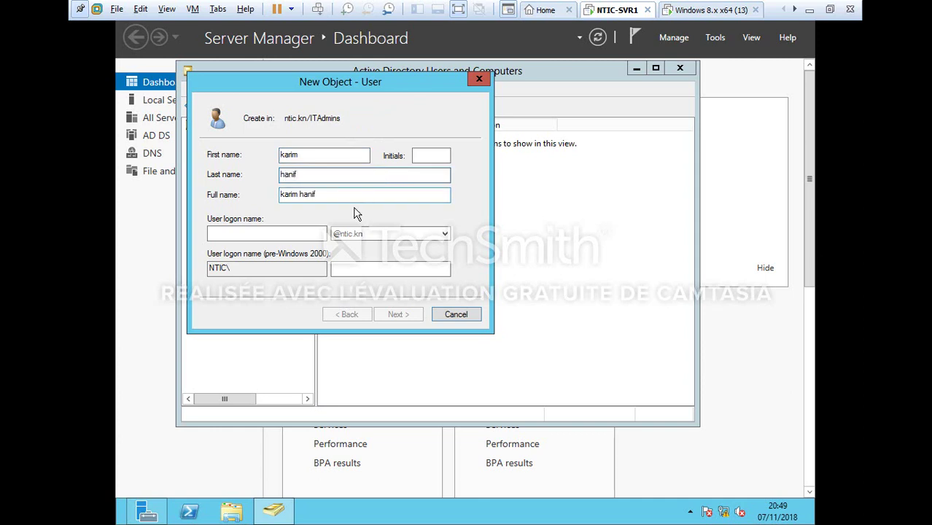
{"action": "left_click", "coordinate": [316, 234]}
{"action": "type", "text": "kar"}
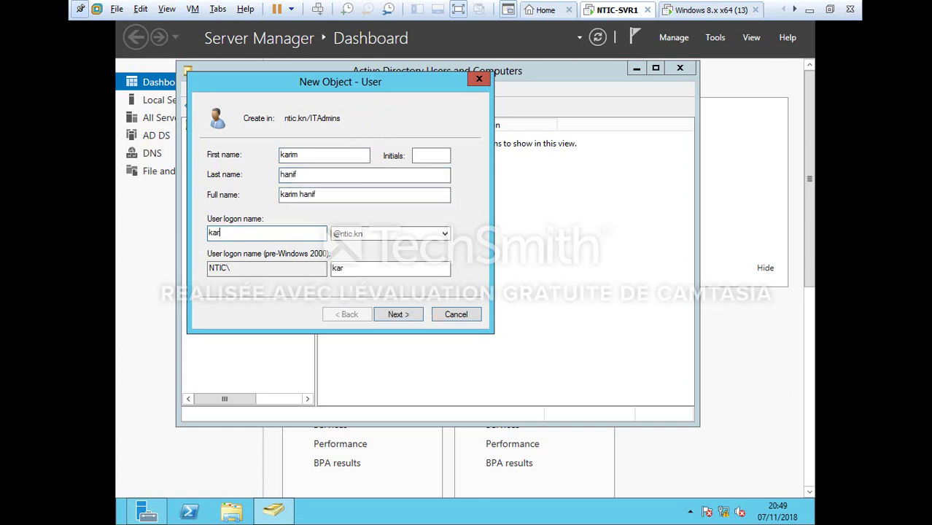
{"action": "type", "text": "im"}
{"action": "key", "text": "Return"}
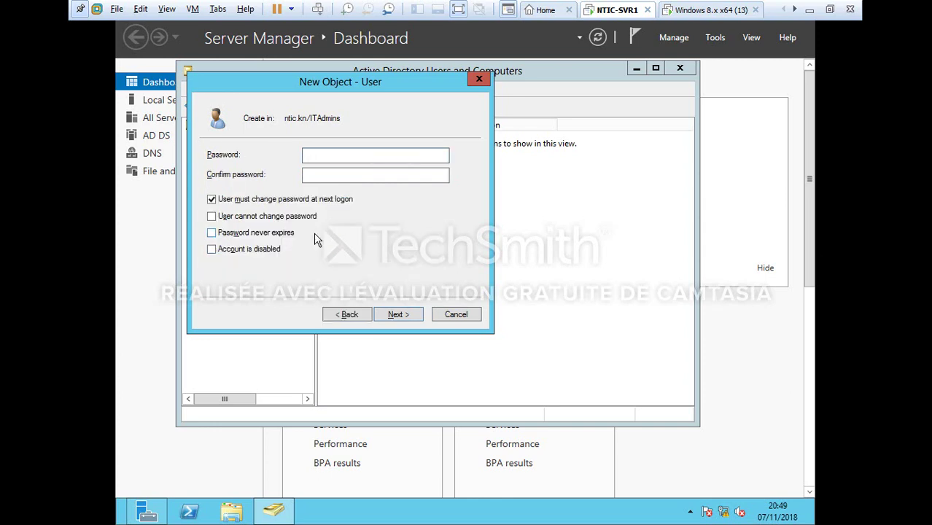
{"action": "type", "text": "P@d12"}
Set the password, clear must-change-at-logon, tick Password never expires, and finish the wizard
{"action": "left_click", "coordinate": [319, 177]}
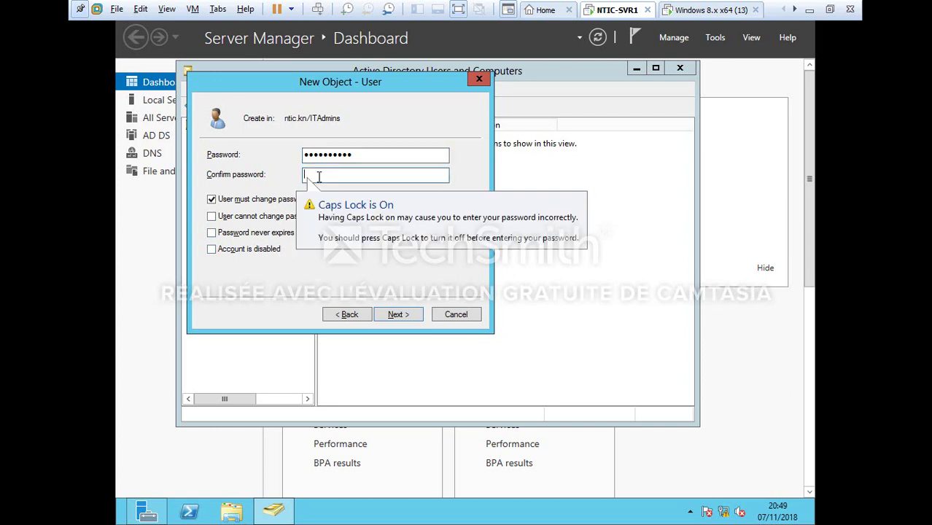
{"action": "type", "text": "P@"}
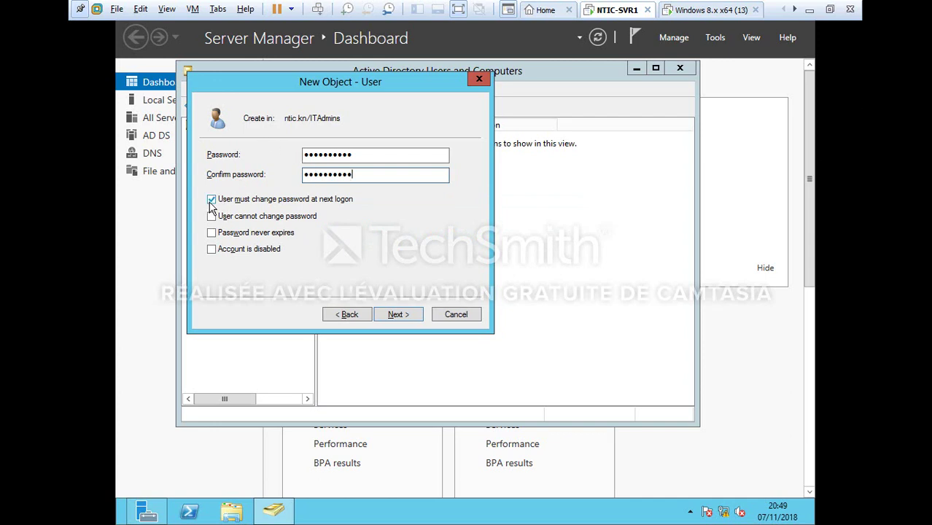
{"action": "left_click", "coordinate": [212, 201]}
{"action": "left_click", "coordinate": [213, 234]}
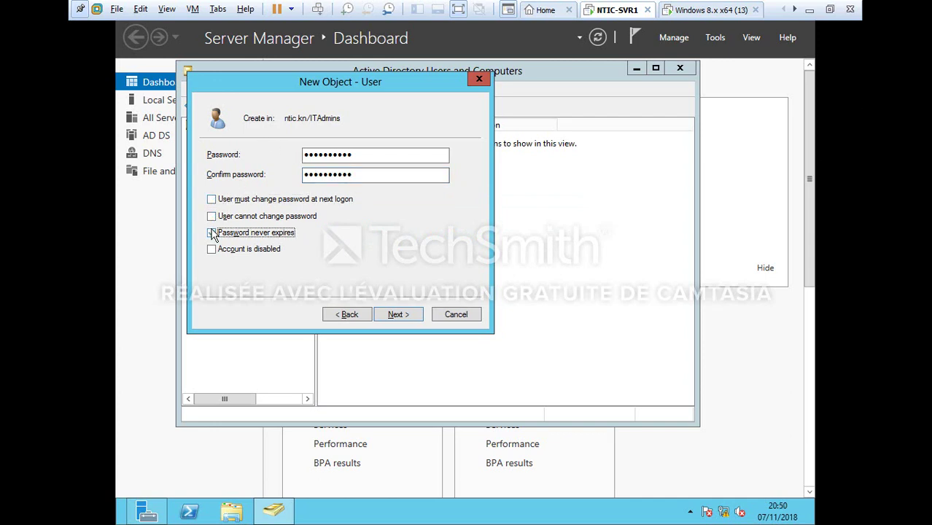
{"action": "left_click", "coordinate": [397, 314]}
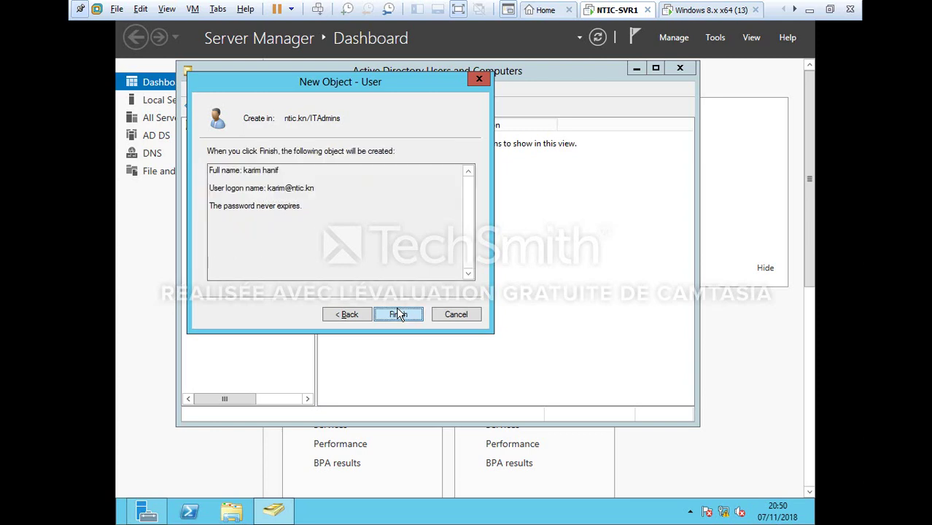
{"action": "left_click", "coordinate": [398, 314]}
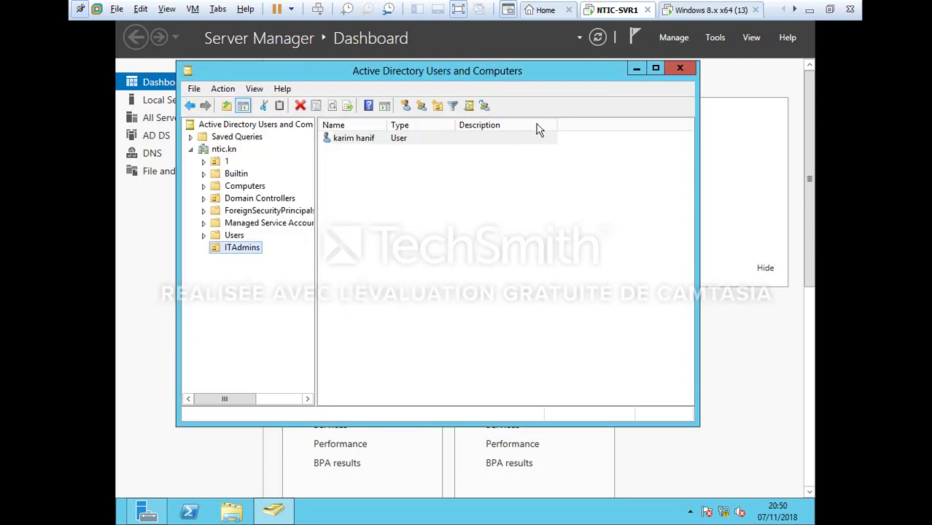
Switch to Active Directory Administrative Center and open a new-user form in ntic > ITAdmins
{"action": "left_click", "coordinate": [682, 69]}
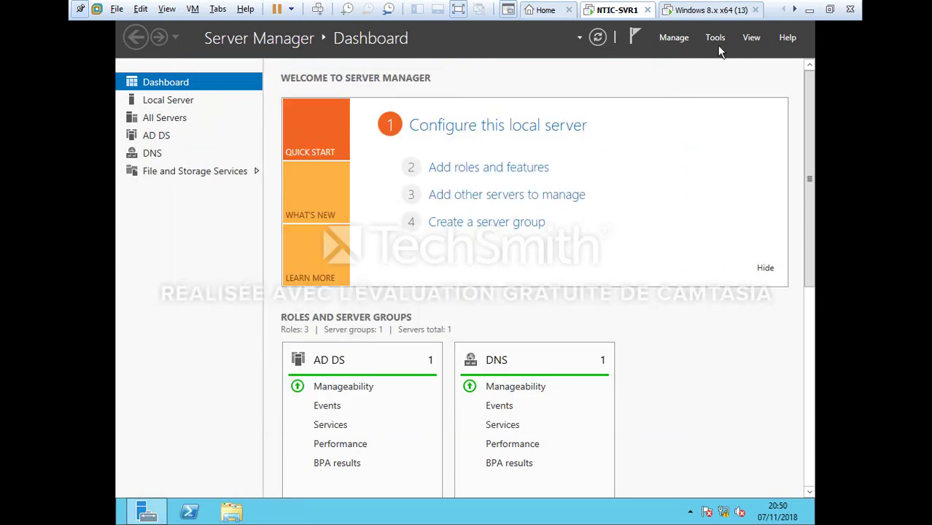
{"action": "left_click", "coordinate": [716, 38]}
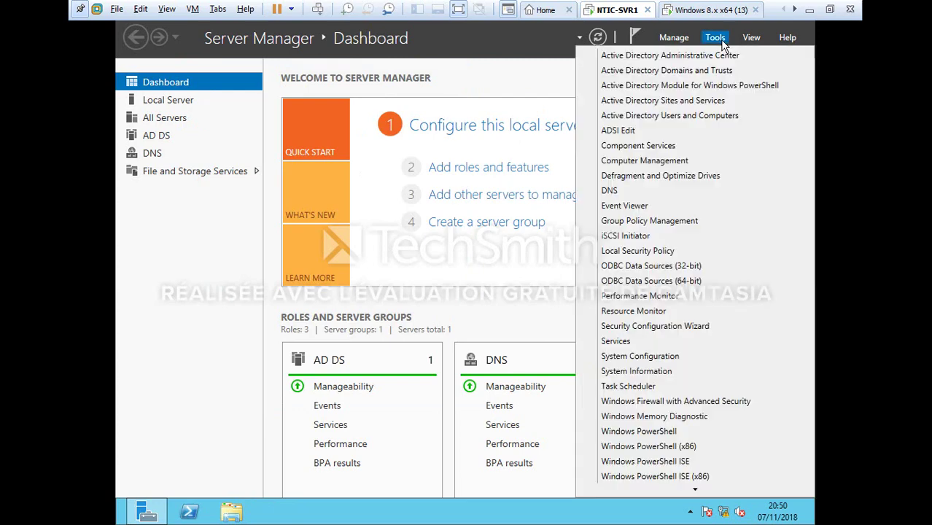
{"action": "left_click", "coordinate": [686, 58]}
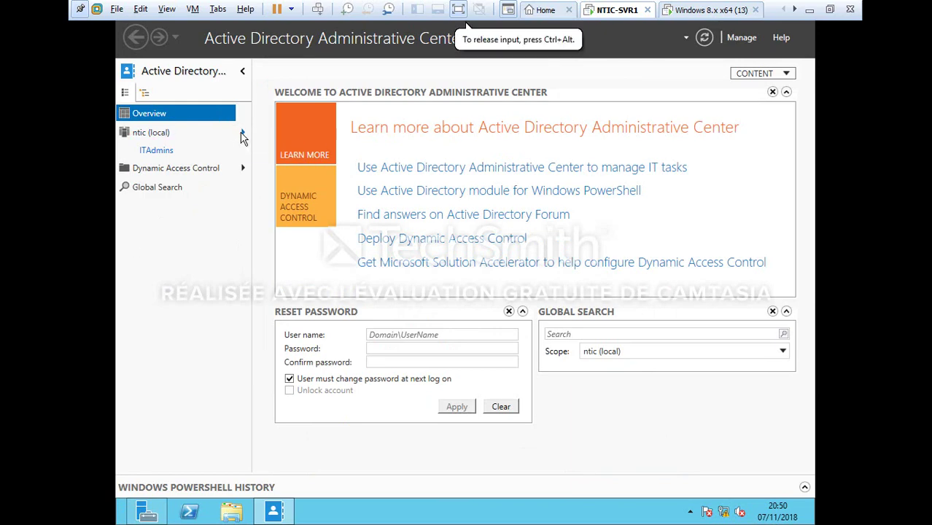
{"action": "left_click", "coordinate": [242, 136]}
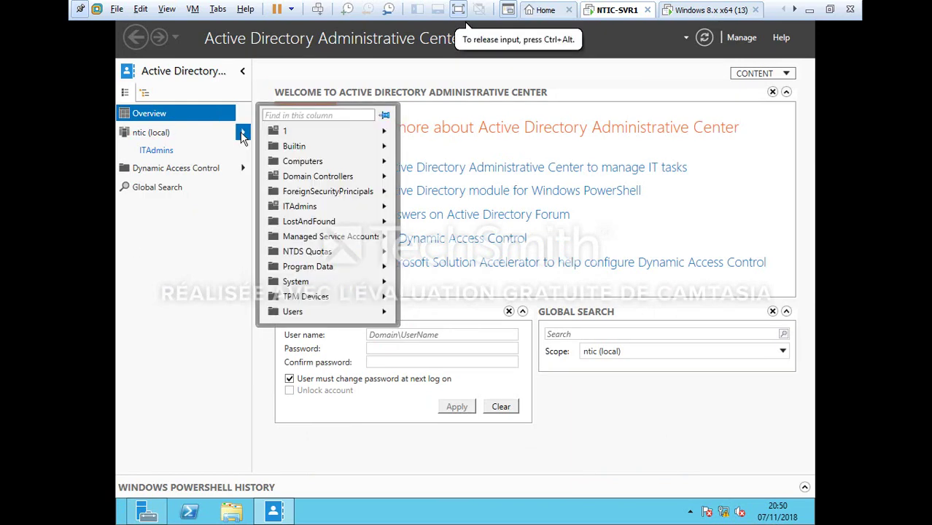
{"action": "left_click", "coordinate": [306, 208]}
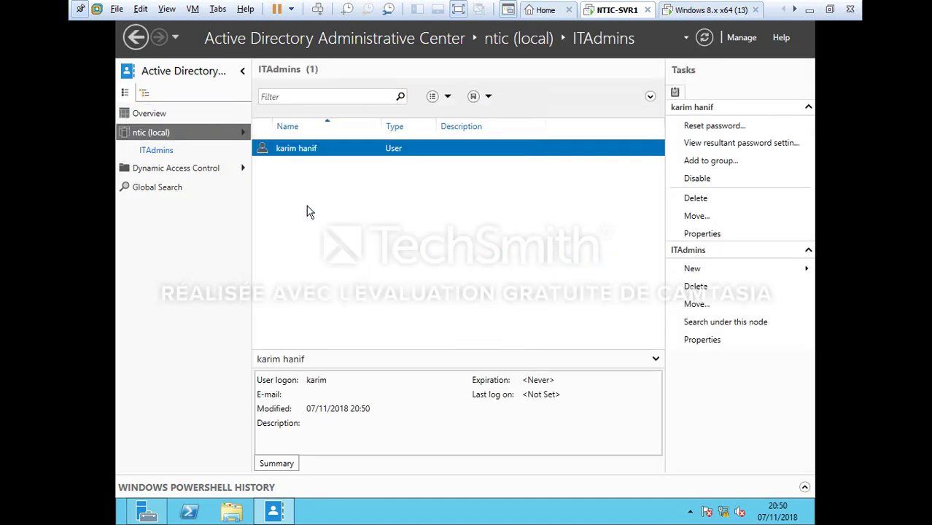
{"action": "left_click", "coordinate": [705, 270]}
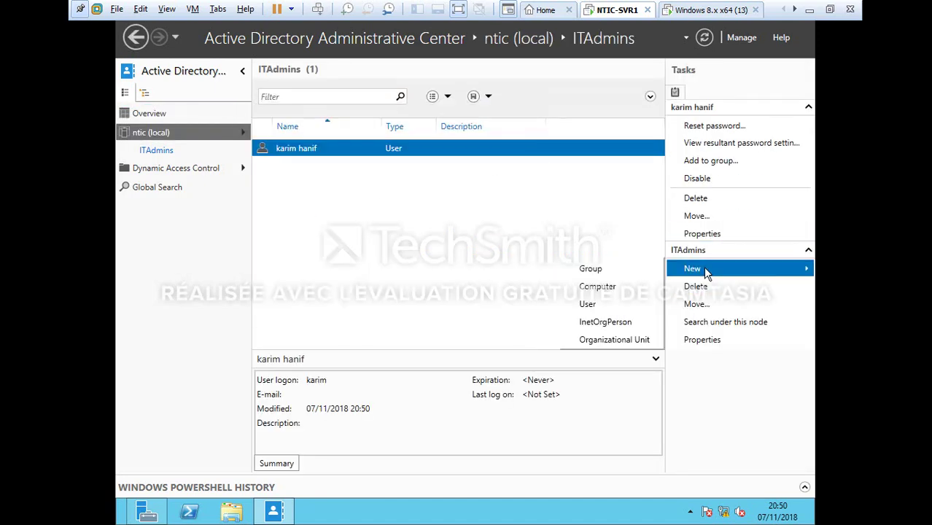
{"action": "left_click", "coordinate": [625, 308]}
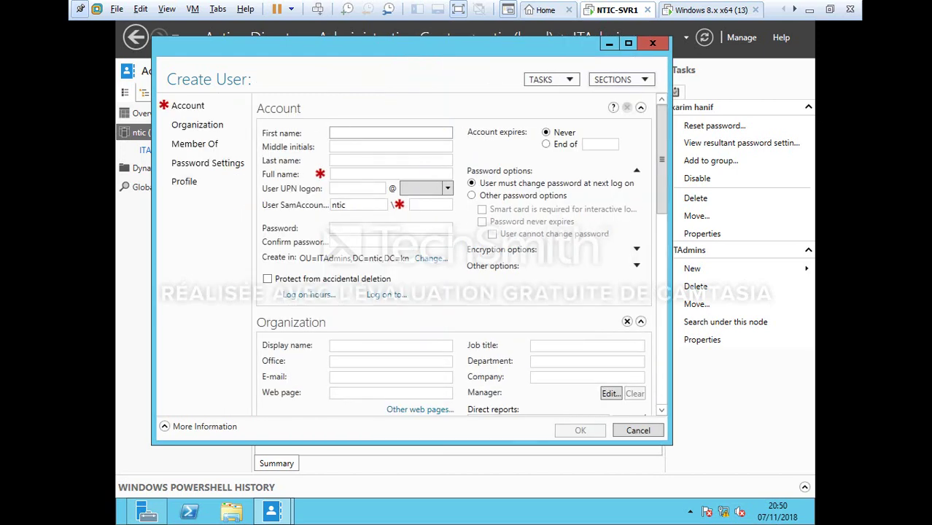
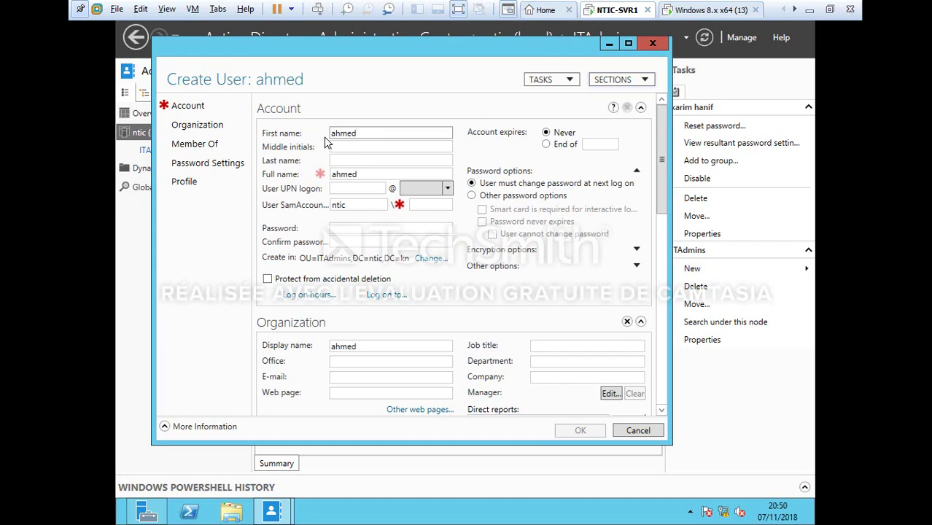
Fill in the user's first, last and UPN logon names and password, choose never-expiring password options, and create the account
{"action": "left_click", "coordinate": [343, 160]}
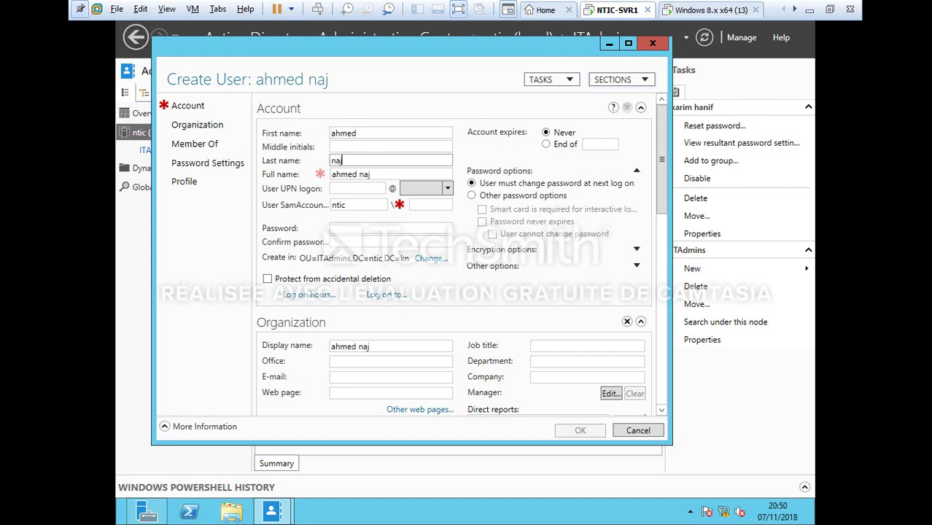
{"action": "left_click", "coordinate": [341, 189]}
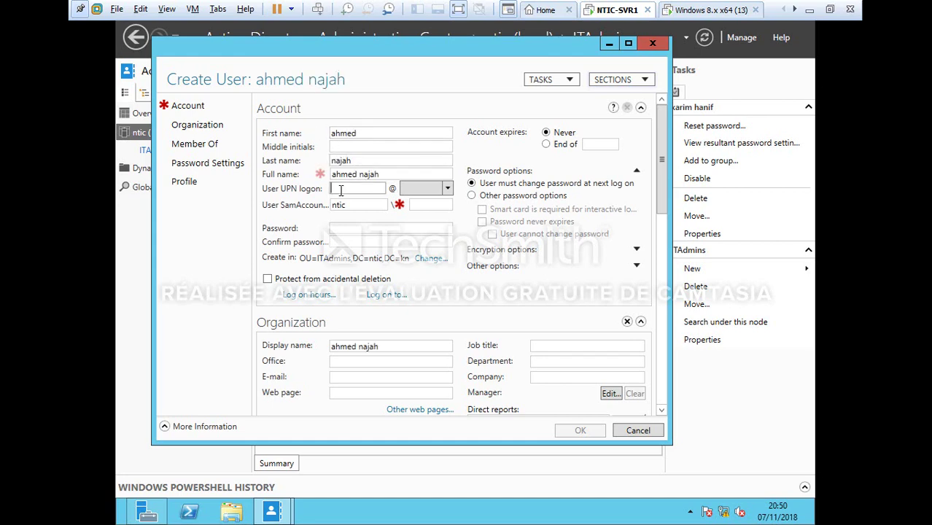
{"action": "type", "text": "ahmed"}
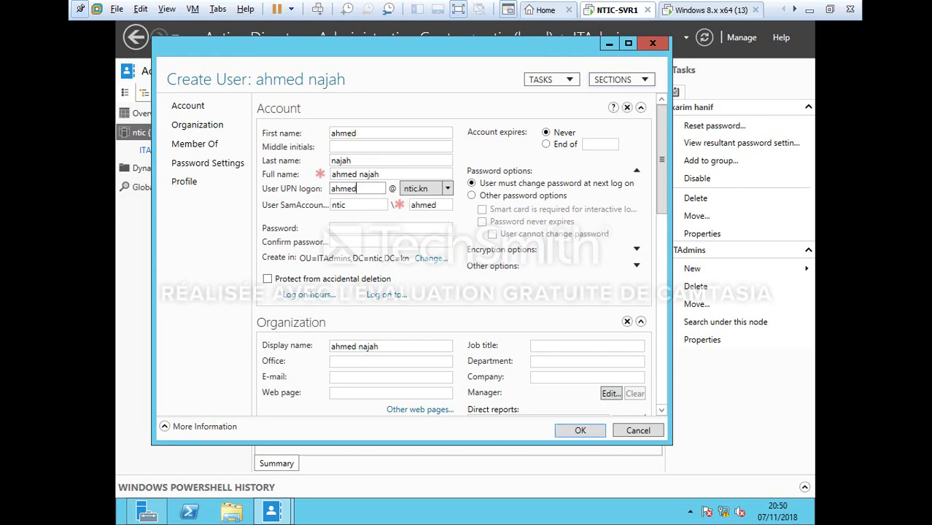
{"action": "left_click", "coordinate": [364, 227]}
{"action": "left_click", "coordinate": [472, 196]}
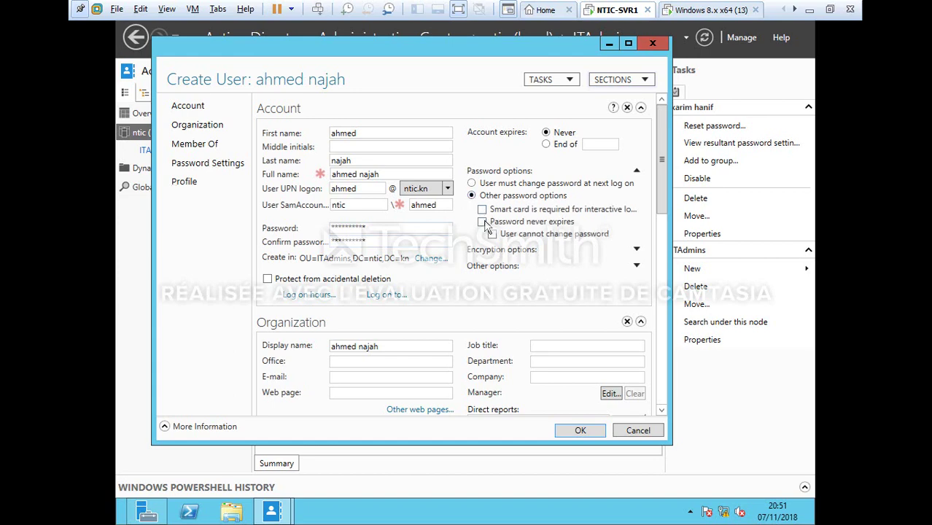
{"action": "left_click", "coordinate": [592, 429]}
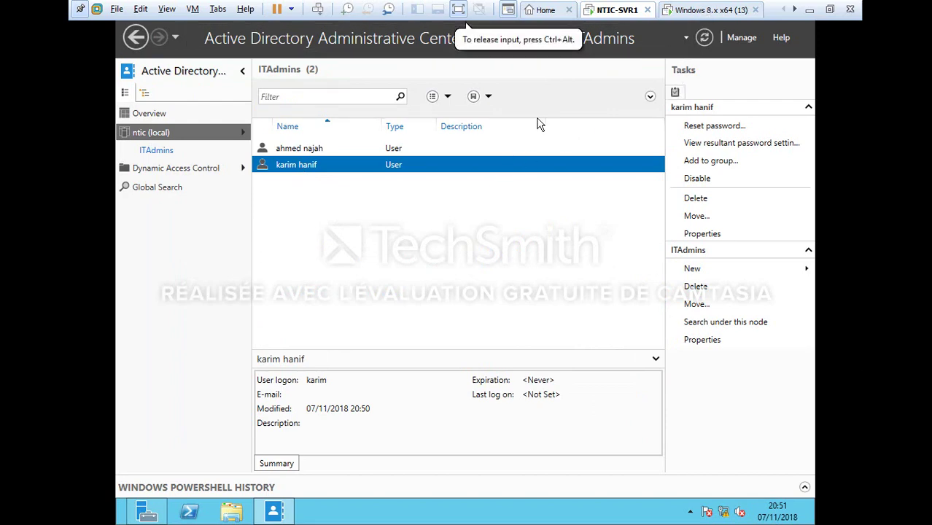
Open the second ITAdmins user's properties in ADUC and fill in telephone, office and e-mail
{"action": "left_click", "coordinate": [152, 512]}
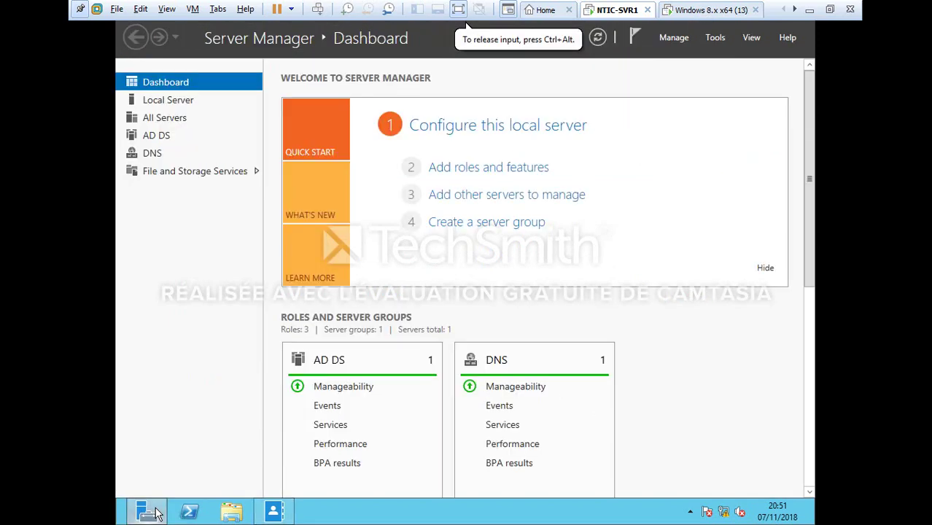
{"action": "left_click", "coordinate": [713, 38]}
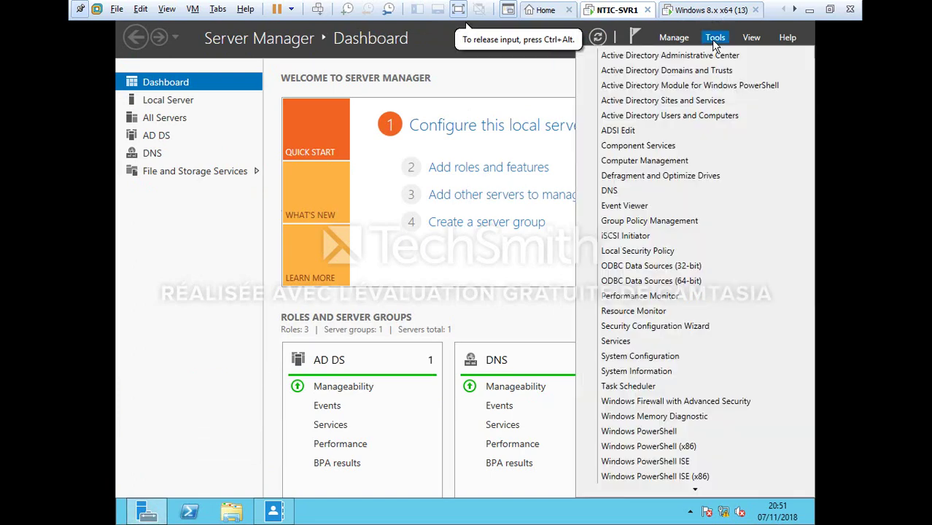
{"action": "left_click", "coordinate": [689, 117]}
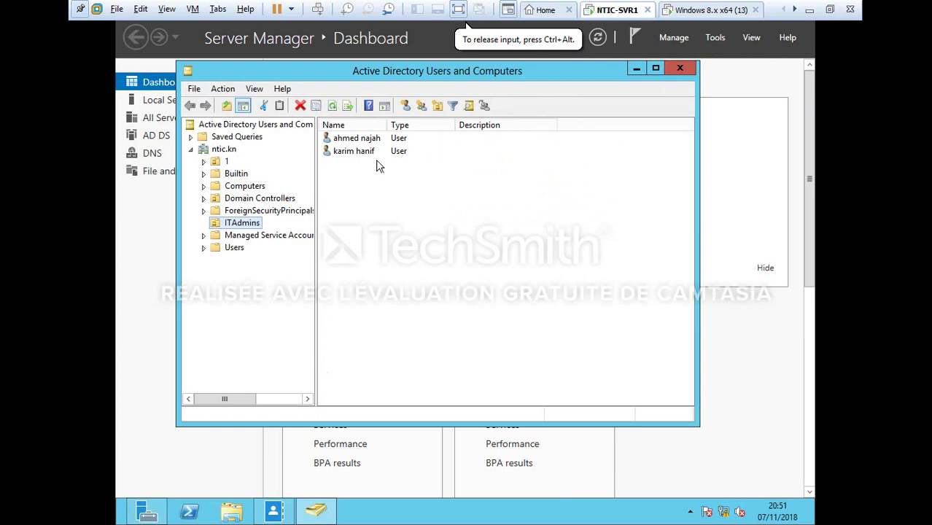
{"action": "right_click", "coordinate": [350, 155]}
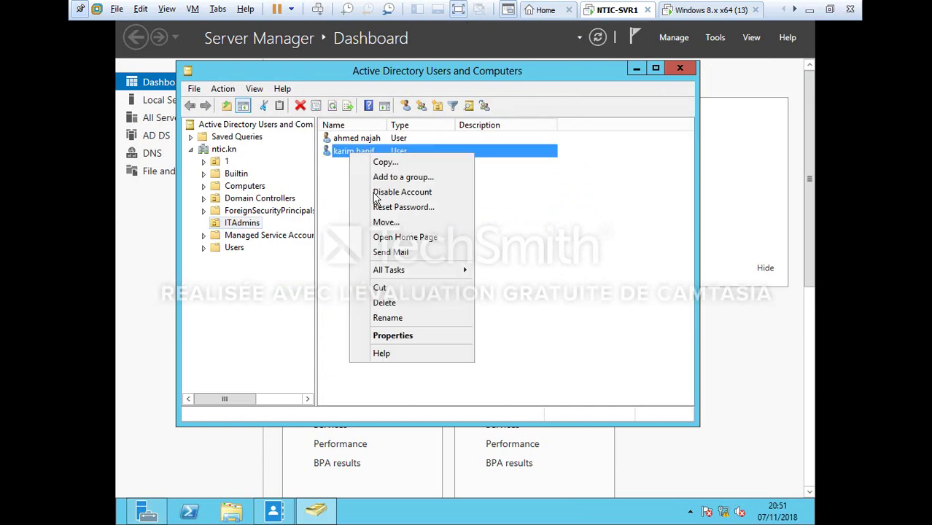
{"action": "left_click", "coordinate": [420, 340]}
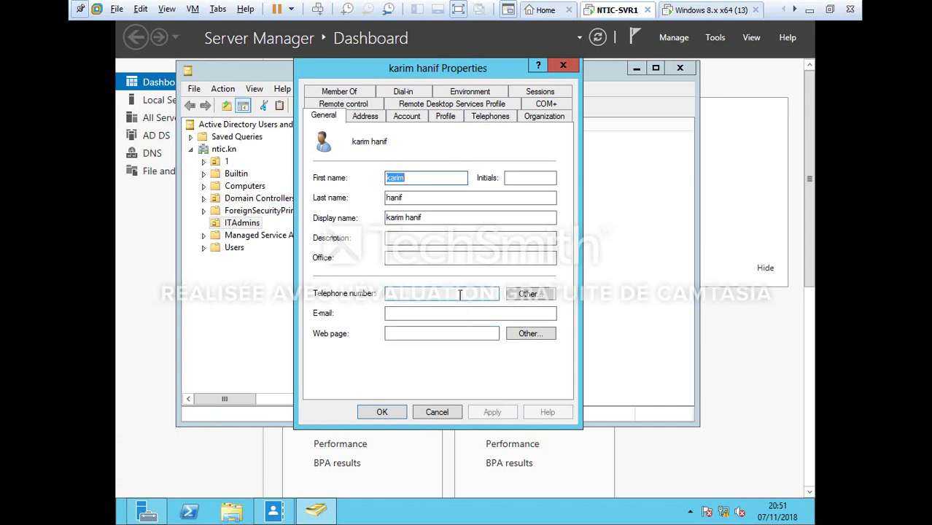
{"action": "left_click", "coordinate": [460, 294]}
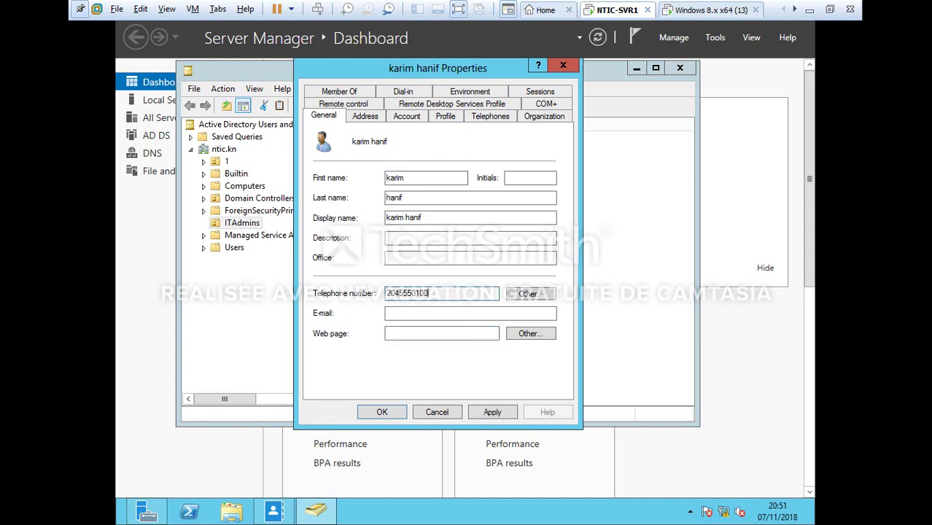
{"action": "left_click", "coordinate": [492, 257]}
{"action": "left_click", "coordinate": [464, 314]}
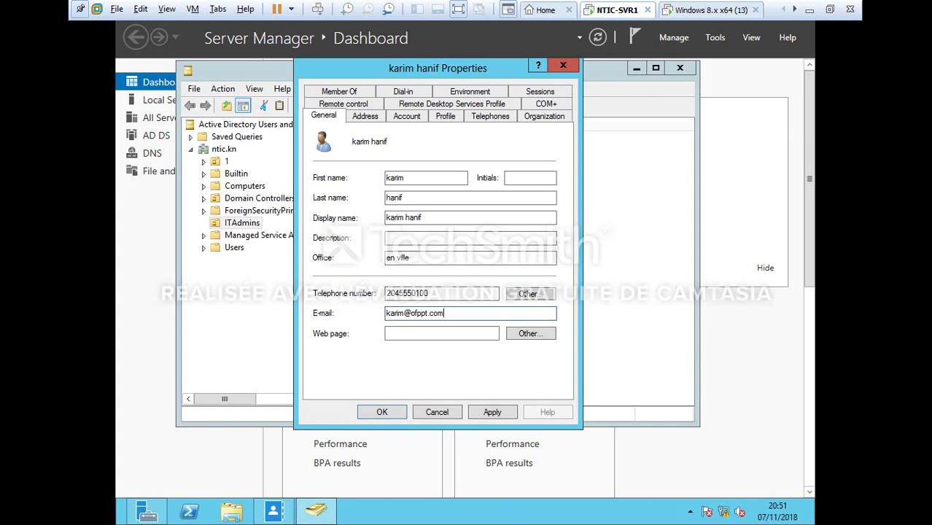
Deny the user logons 00:00–08:00 and 22:00–24:00 every day, check dial-in, and save
{"action": "left_click", "coordinate": [407, 116]}
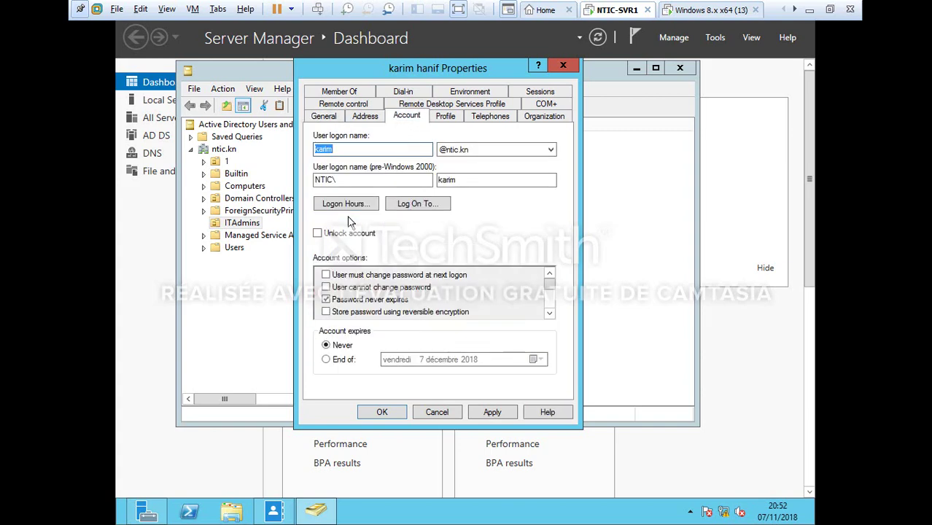
{"action": "left_click", "coordinate": [349, 204]}
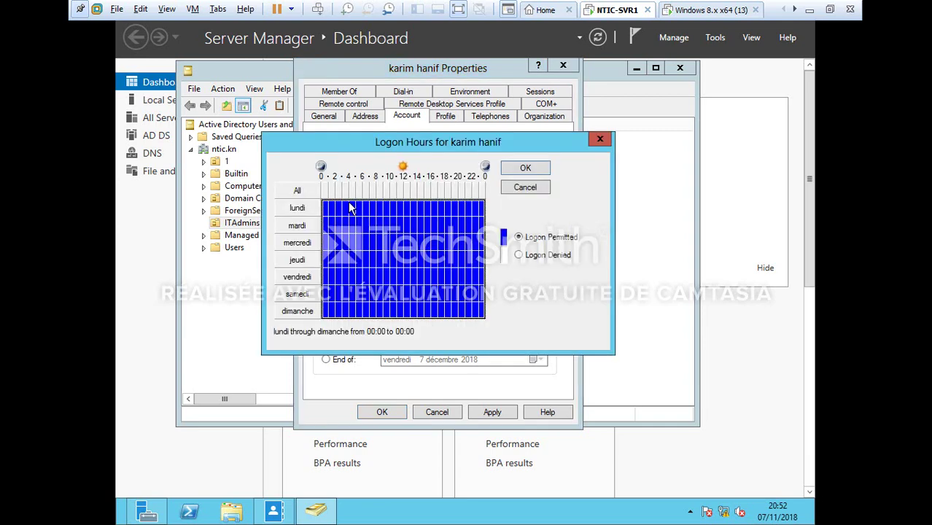
{"action": "left_click_drag", "start_coordinate": [326, 209], "coordinate": [375, 312]}
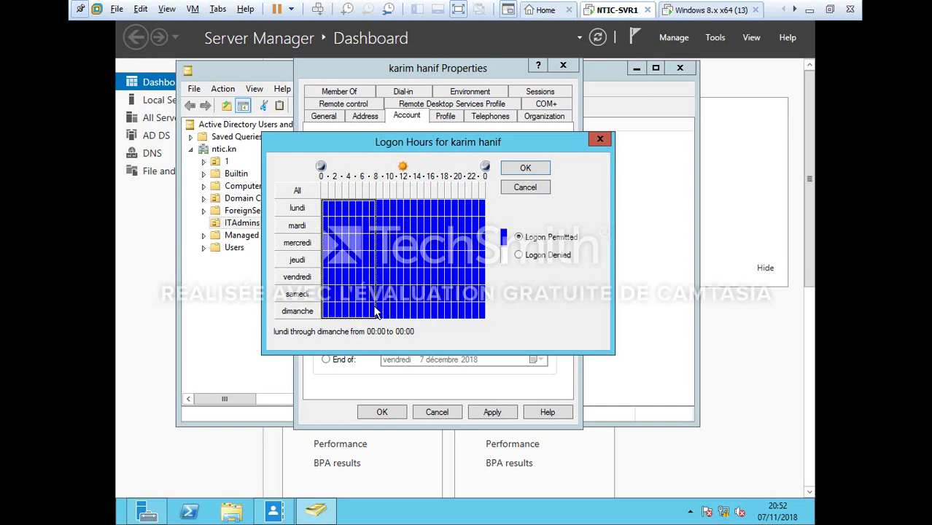
{"action": "left_click", "coordinate": [518, 255]}
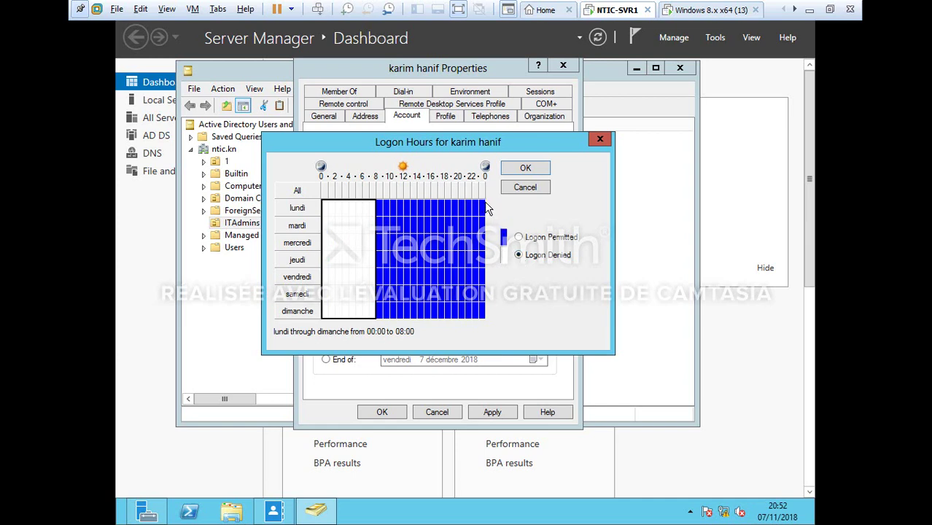
{"action": "left_click", "coordinate": [482, 208]}
{"action": "left_click_drag", "start_coordinate": [482, 208], "coordinate": [478, 321]}
{"action": "left_click", "coordinate": [518, 256]}
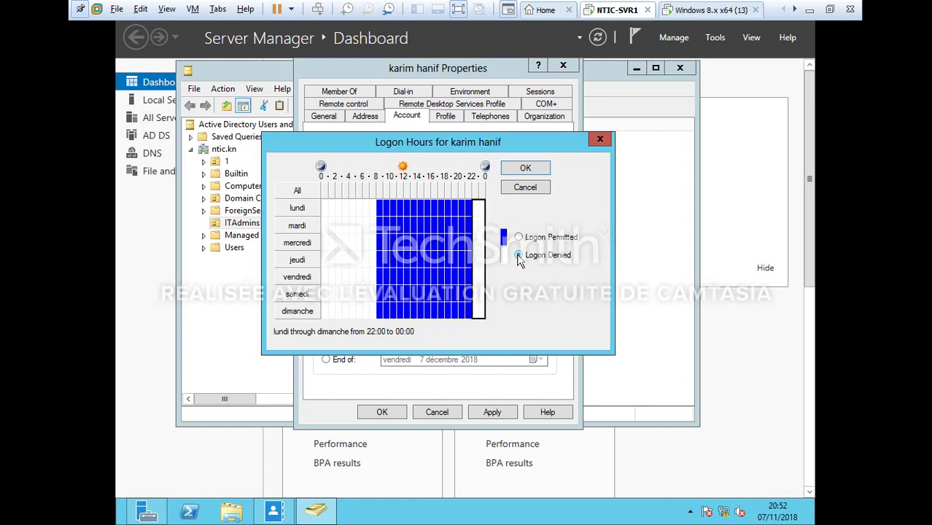
{"action": "left_click", "coordinate": [526, 169]}
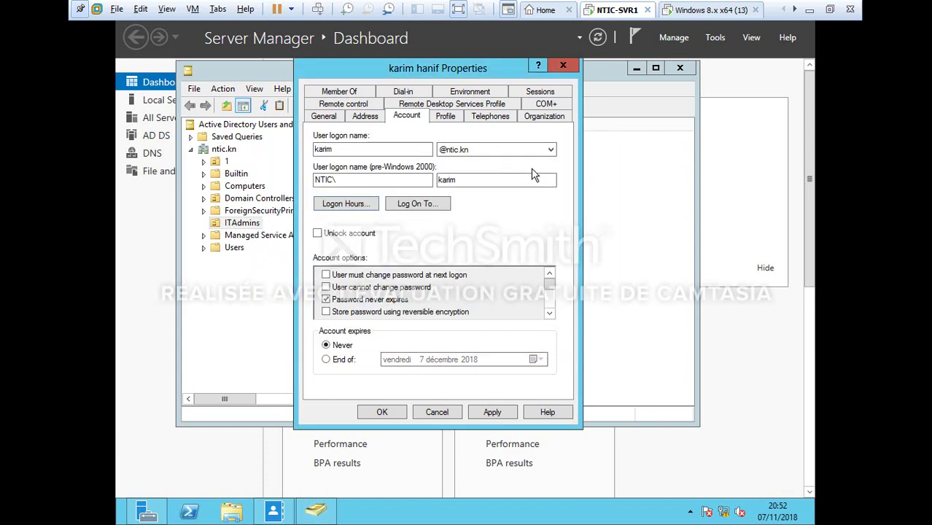
{"action": "left_click", "coordinate": [406, 91]}
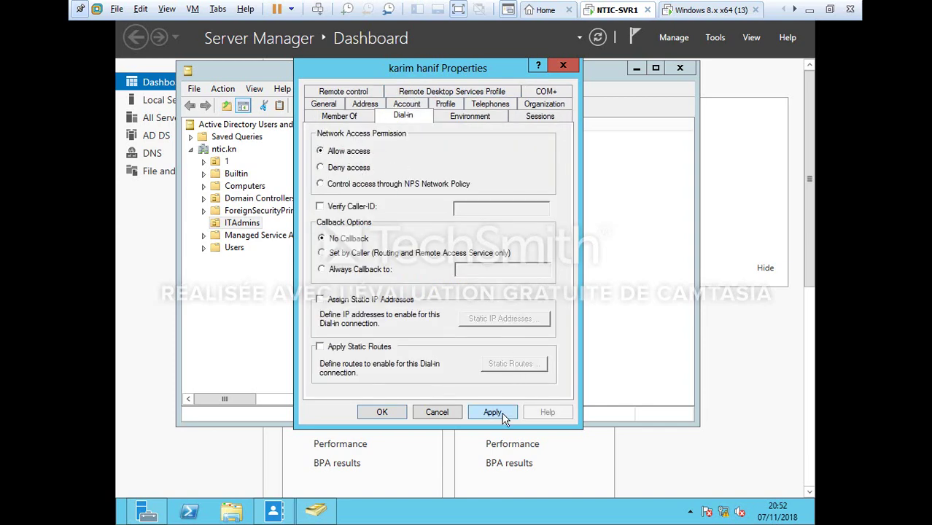
{"action": "left_click", "coordinate": [390, 414]}
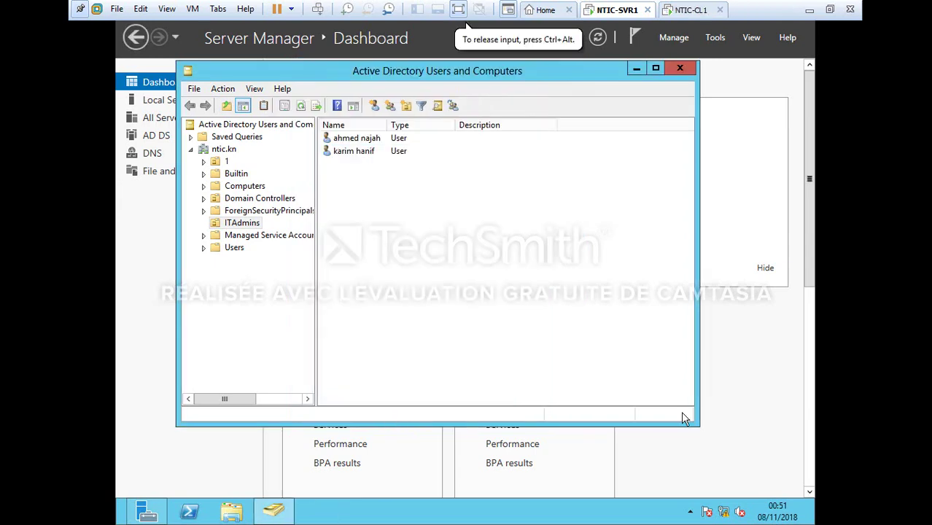
On NTIC-CL1, search 'centr' from Start and open Centre Réseau et partage
{"action": "left_click", "coordinate": [681, 13]}
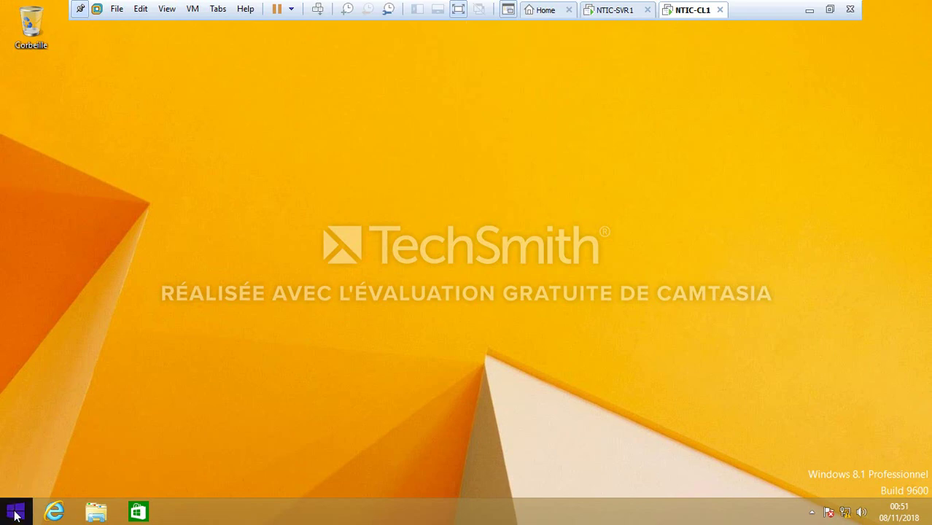
{"action": "left_click", "coordinate": [16, 514]}
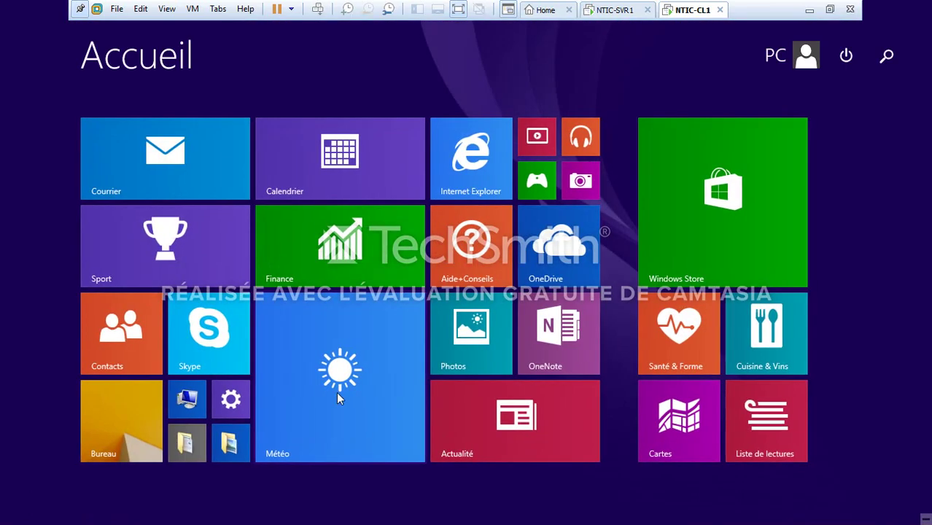
{"action": "type", "text": "centr"}
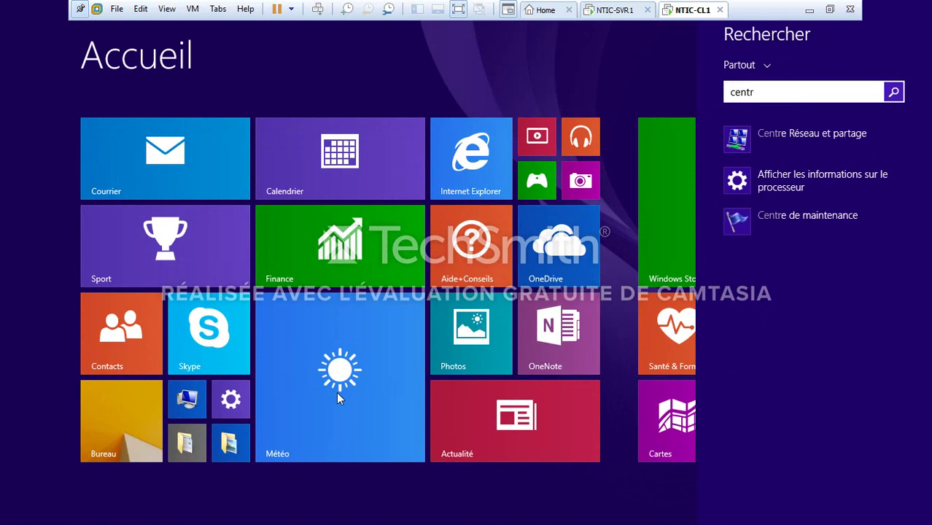
{"action": "key", "text": "Down"}
{"action": "key", "text": "Return"}
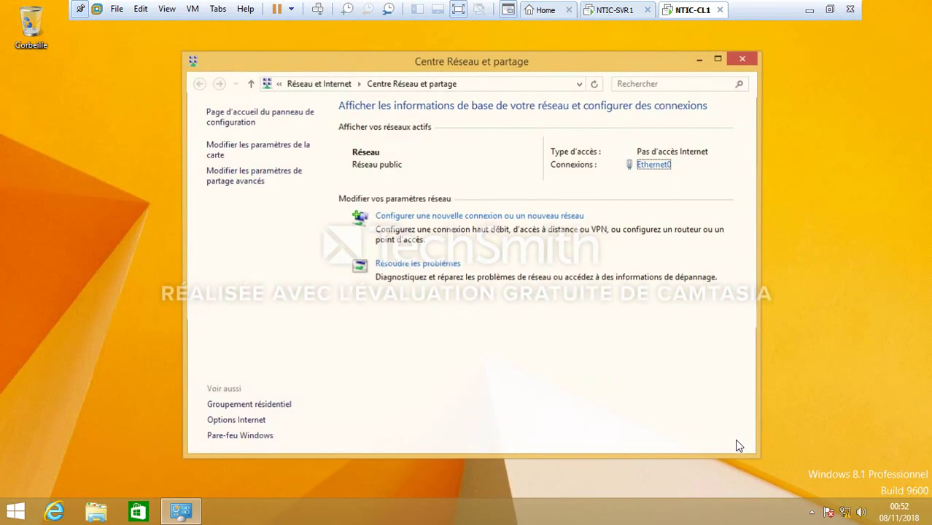
Give Ethernet0 static IPv4 172.16.0.200, mask 255.255.0.0, DNS 172.16.0.101
{"action": "left_click", "coordinate": [654, 166]}
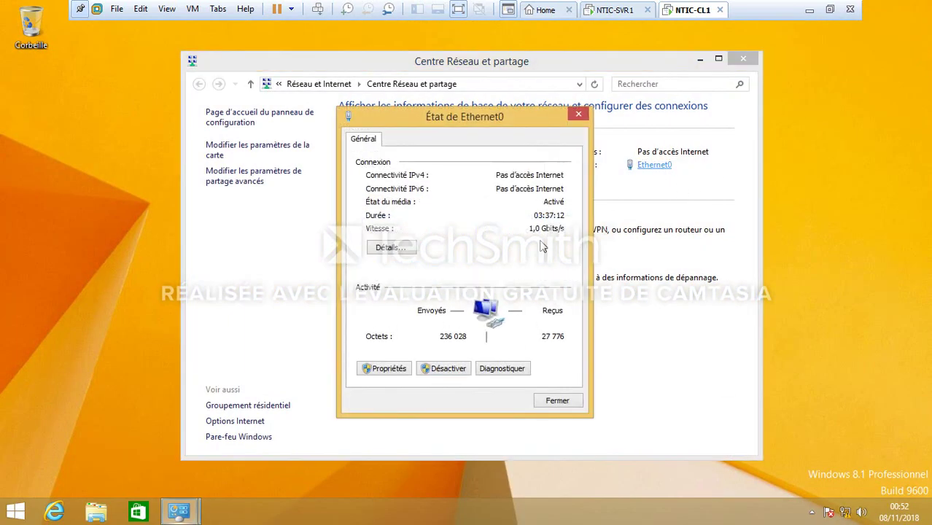
{"action": "left_click", "coordinate": [390, 370]}
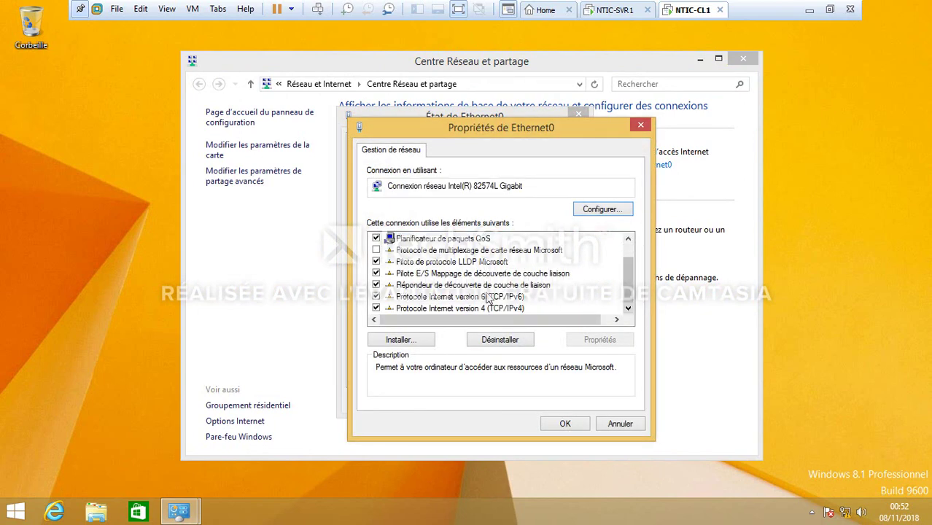
{"action": "double_click", "coordinate": [490, 308]}
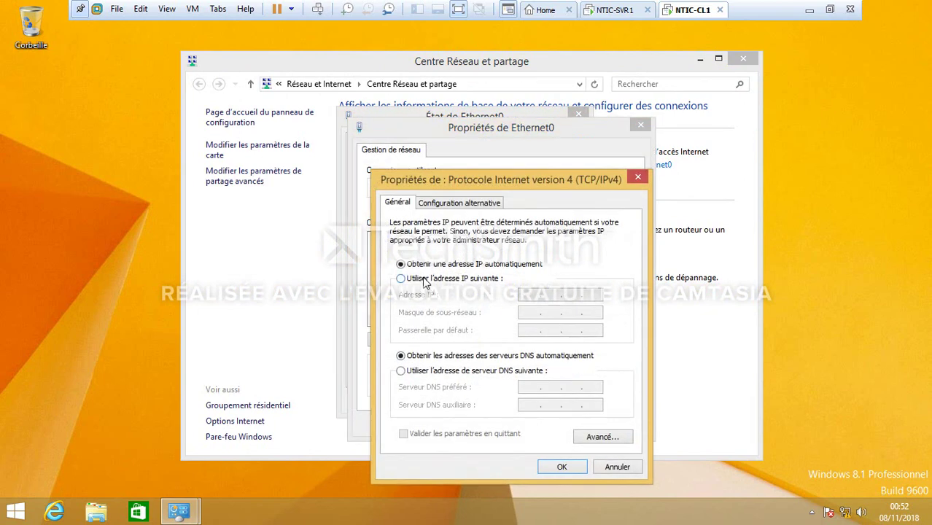
{"action": "left_click", "coordinate": [425, 279]}
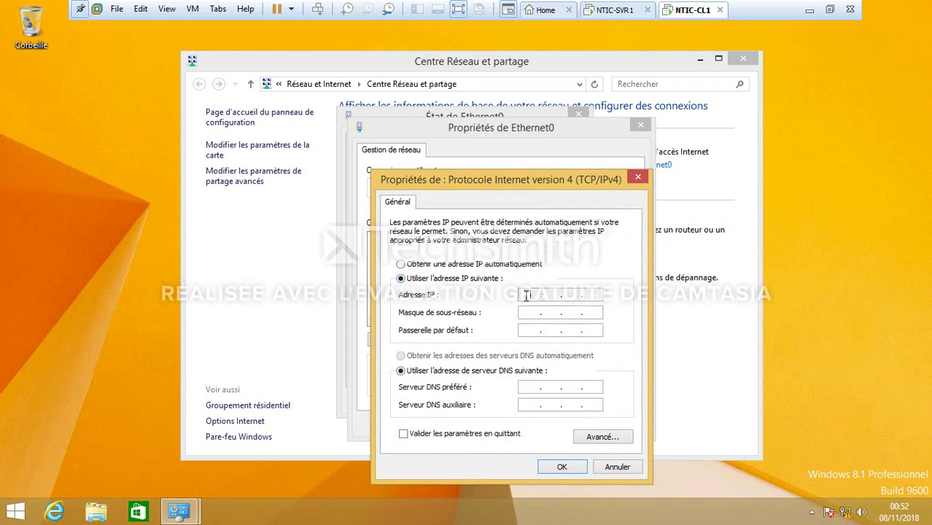
{"action": "type", "text": "172.16.0.200"}
{"action": "left_click", "coordinate": [537, 312]}
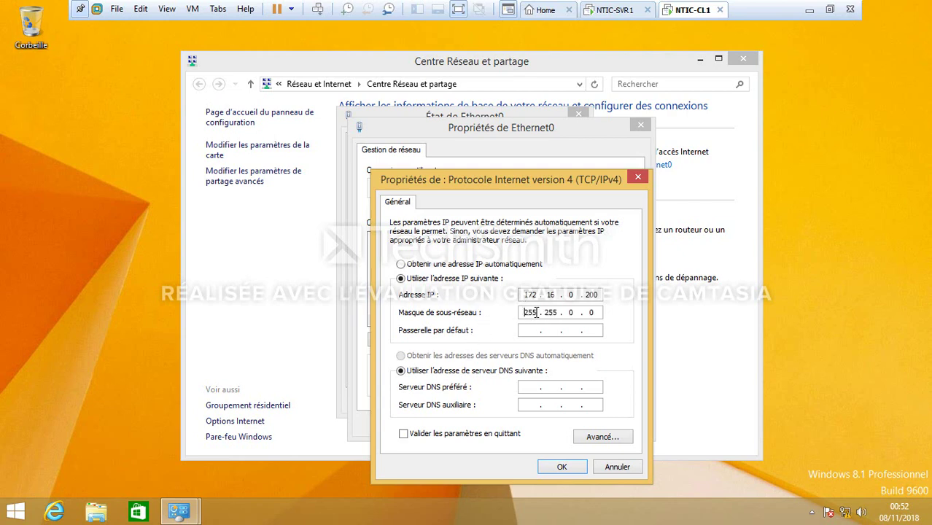
{"action": "left_click", "coordinate": [530, 387]}
{"action": "type", "text": "172 . 16 . 0 . 101"}
{"action": "left_click", "coordinate": [554, 471]}
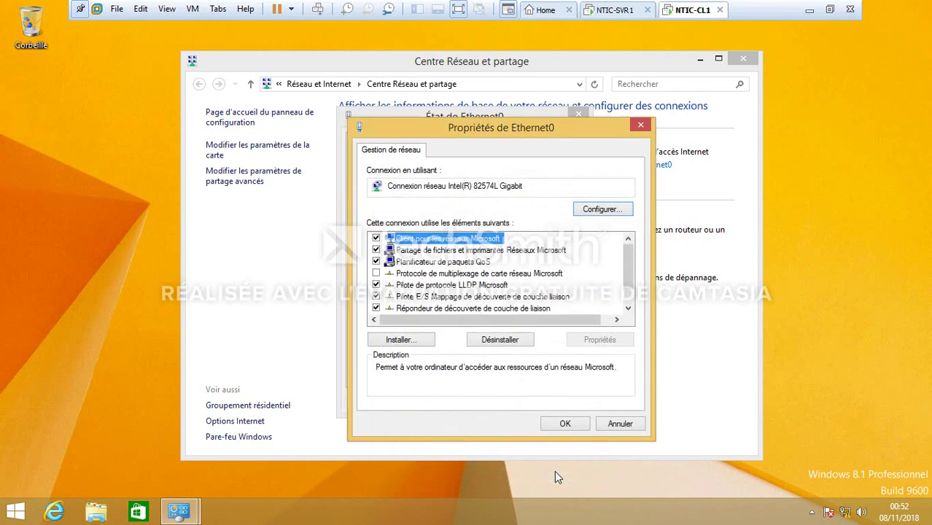
{"action": "left_click", "coordinate": [565, 425]}
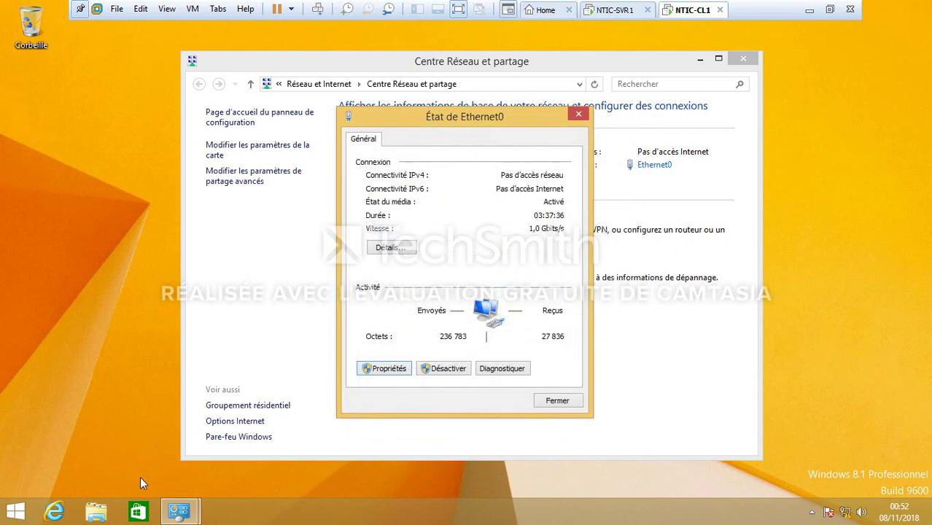
{"action": "left_click", "coordinate": [16, 512]}
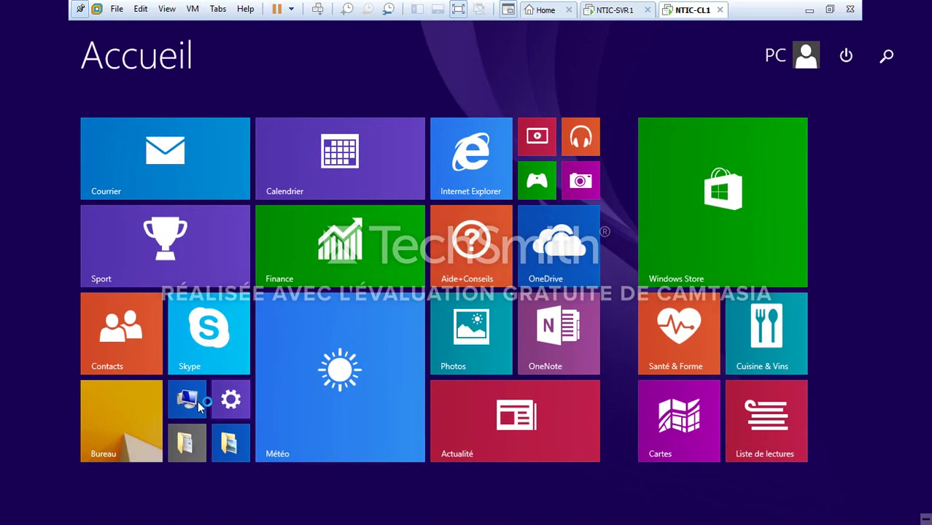
Rename the computer NTIC-CL1 and set it as a member of domain ntic.kn
{"action": "right_click", "coordinate": [190, 408]}
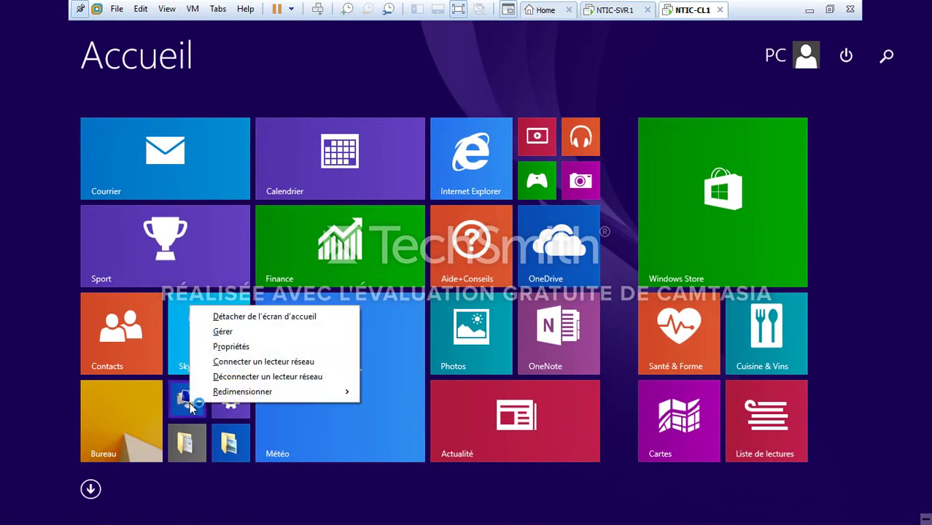
{"action": "left_click", "coordinate": [260, 348]}
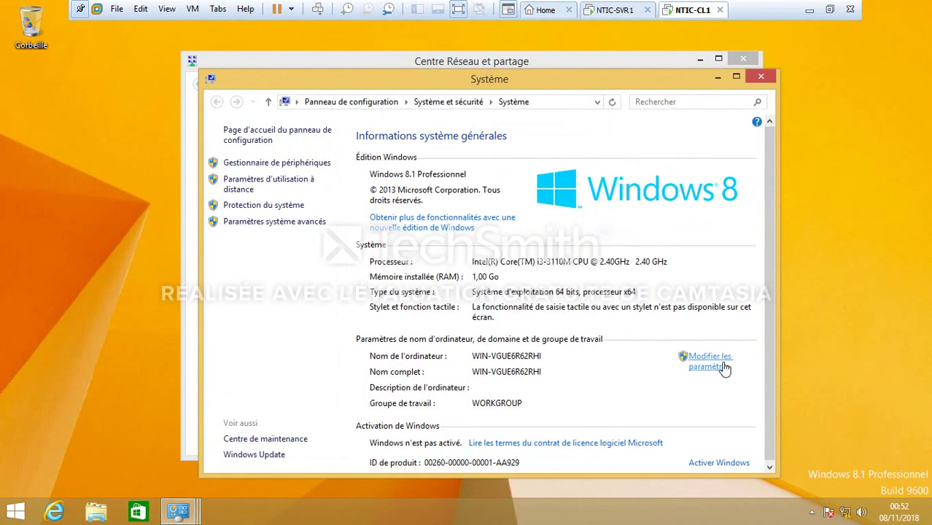
{"action": "left_click", "coordinate": [725, 365]}
{"action": "left_click", "coordinate": [270, 250]}
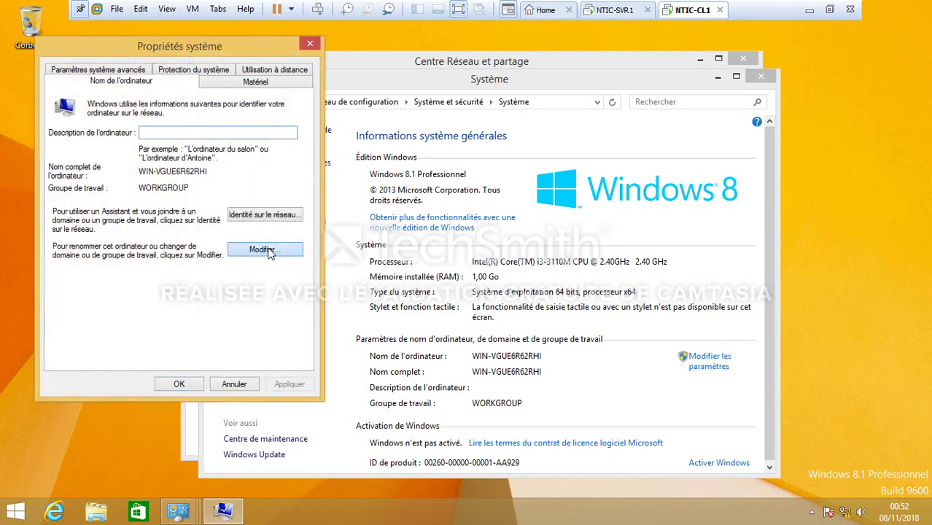
{"action": "key", "text": "BackSpace"}
{"action": "type", "text": "N"}
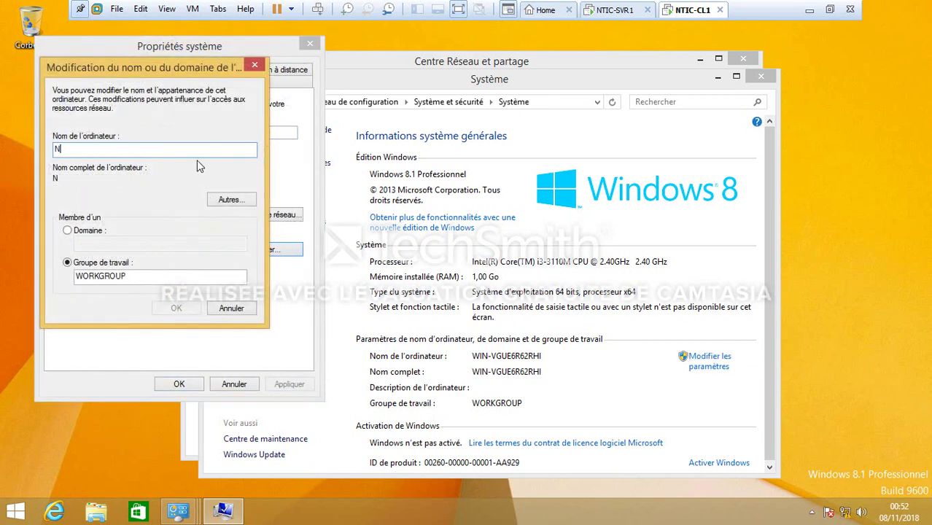
{"action": "type", "text": "TIC-CL1"}
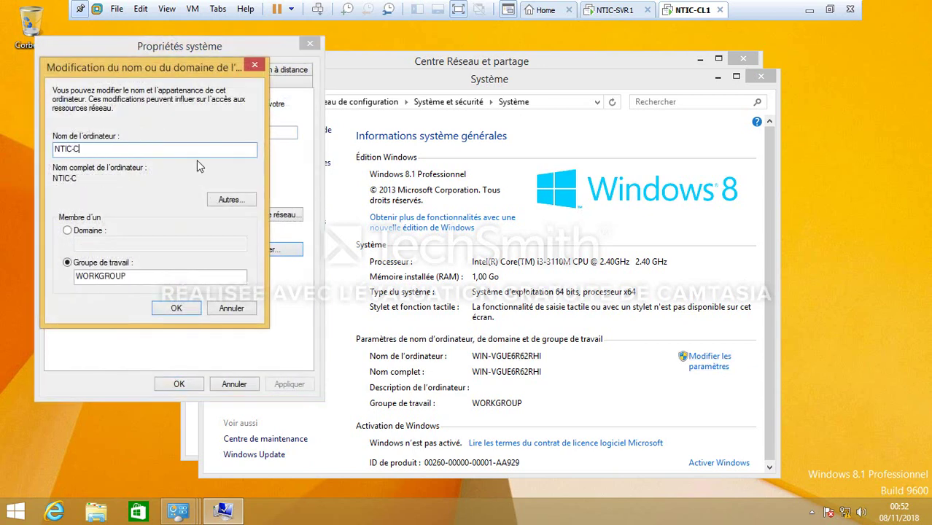
{"action": "left_click", "coordinate": [81, 234]}
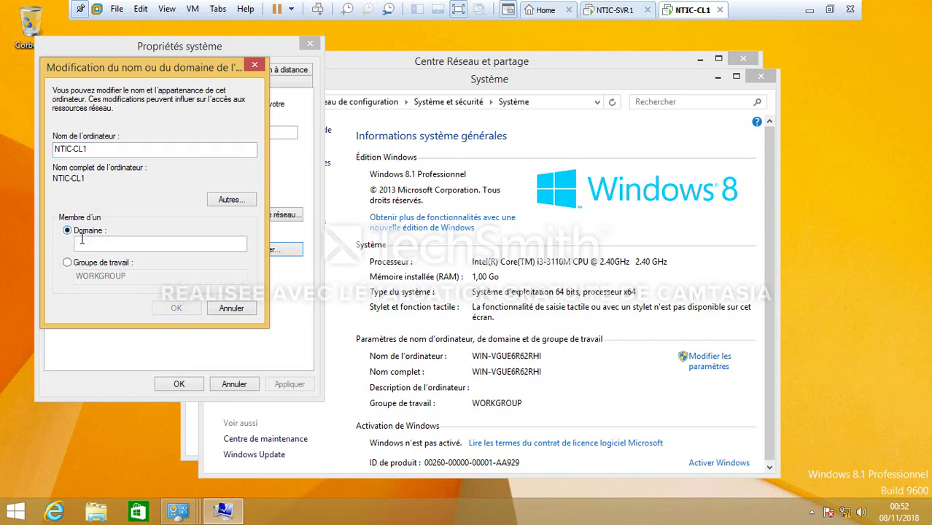
{"action": "type", "text": "ntic.kn"}
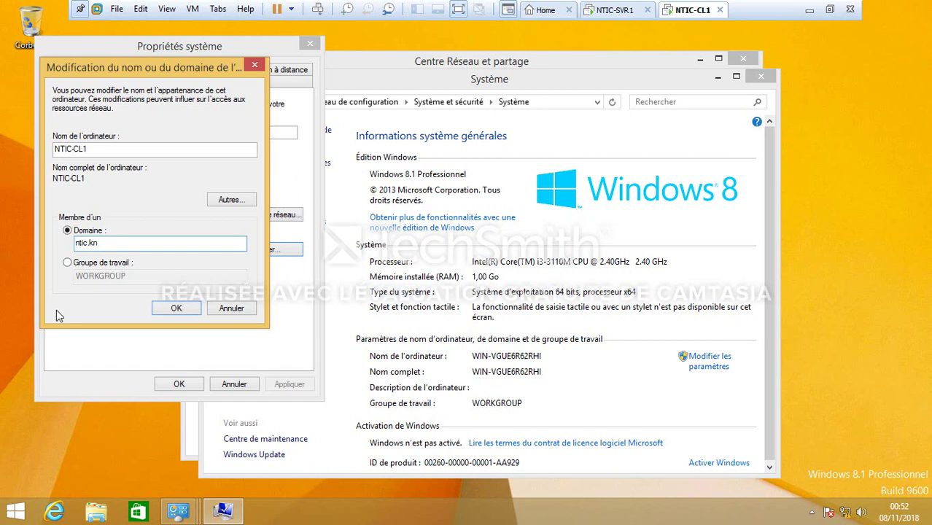
{"action": "left_click", "coordinate": [183, 310]}
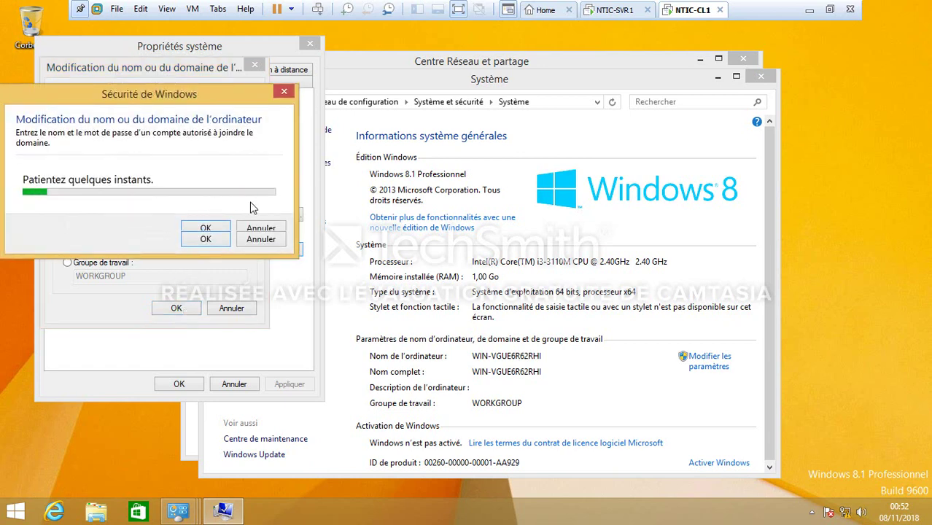
Submit the domain Administrator account name and its password to authorise the join
{"action": "left_click", "coordinate": [155, 188]}
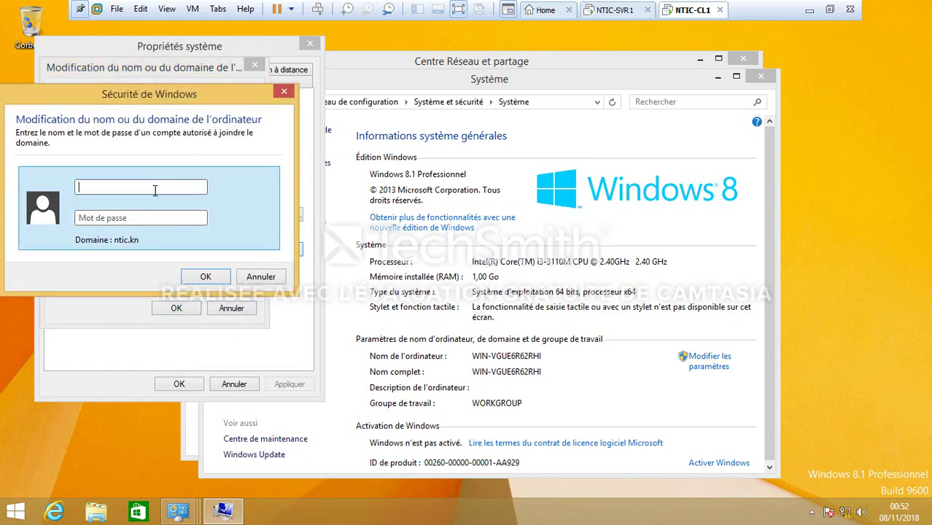
{"action": "key", "text": "Caps_Lock"}
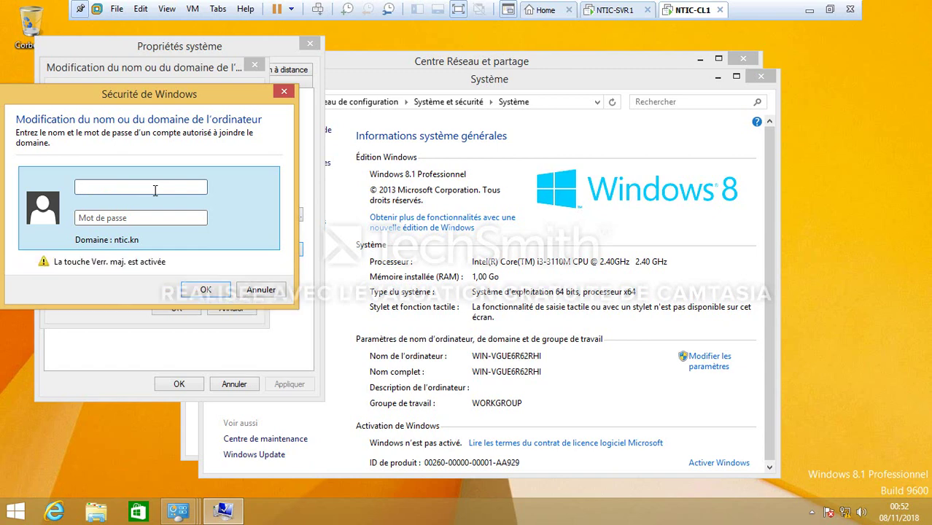
{"action": "type", "text": "A"}
{"action": "key", "text": "Caps_Lock"}
{"action": "type", "text": "dm"}
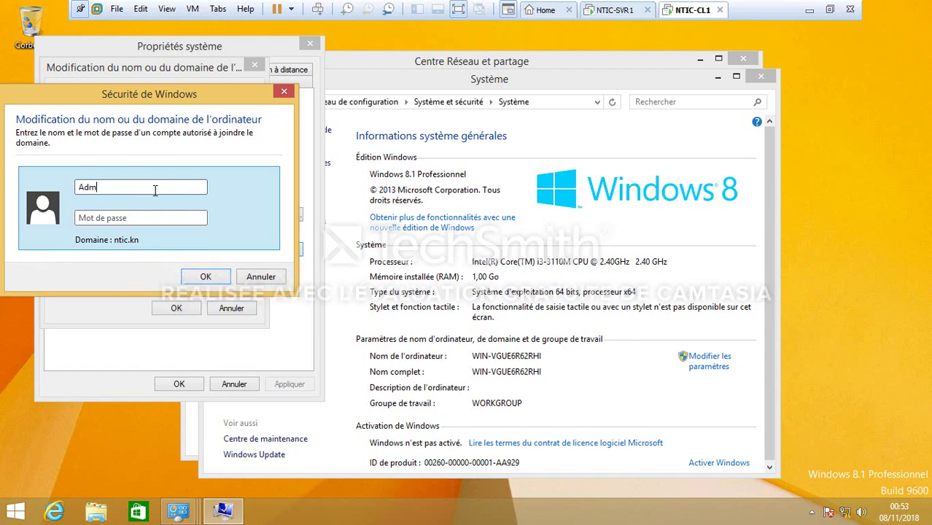
{"action": "type", "text": "inistrator"}
{"action": "key", "text": "Caps_Lock"}
{"action": "type", "text": "P"}
{"action": "key", "text": "Caps_Lock"}
{"action": "type", "text": "as"}
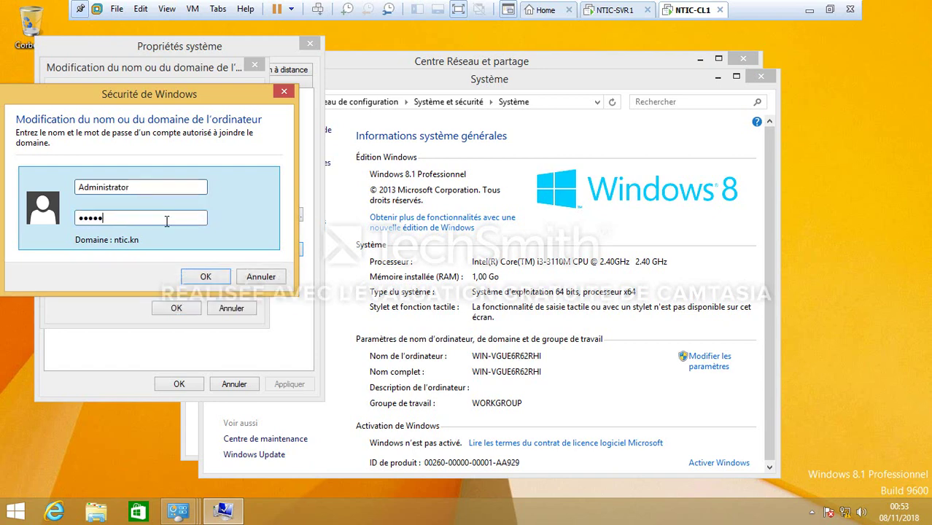
{"action": "type", "text": "sword12"}
{"action": "key", "text": "Return"}
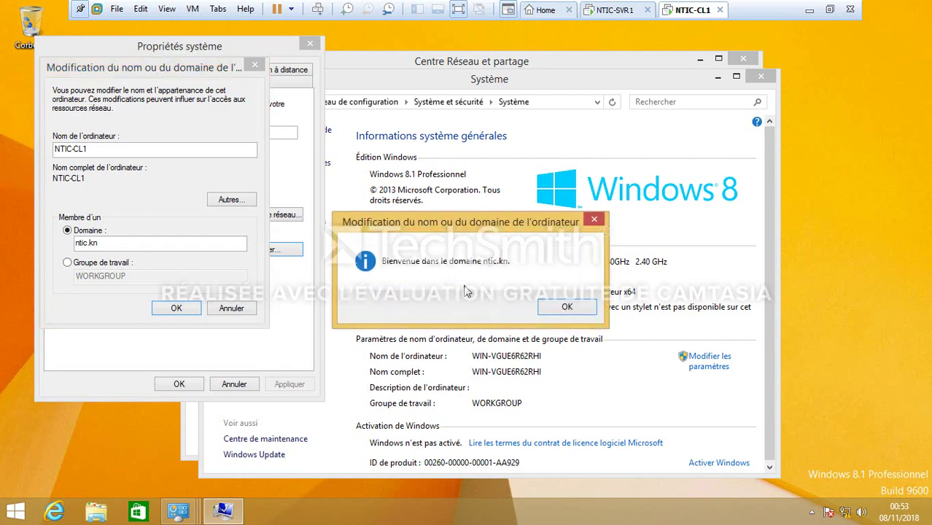
Acknowledge the ntic.kn welcome and restart notices, close System Properties, then switch to NTIC-SVR1
{"action": "left_click", "coordinate": [596, 221]}
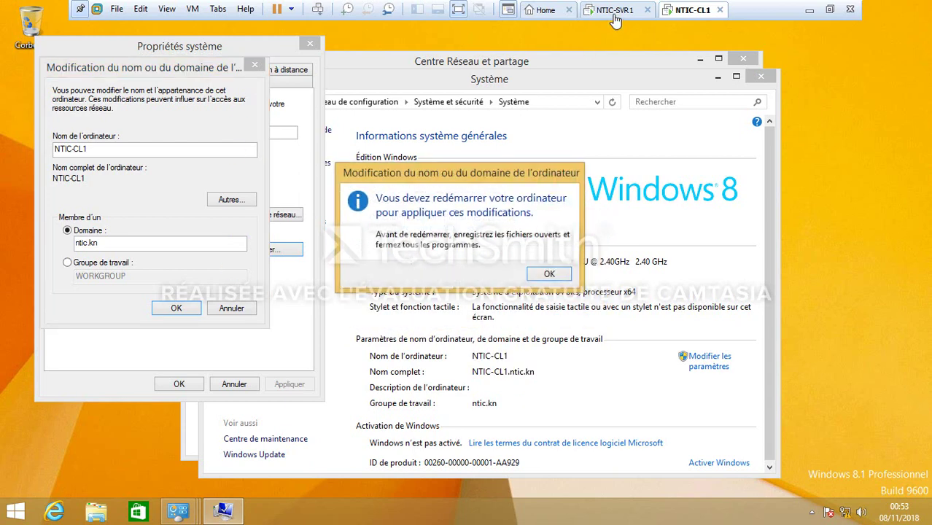
{"action": "left_click", "coordinate": [549, 274]}
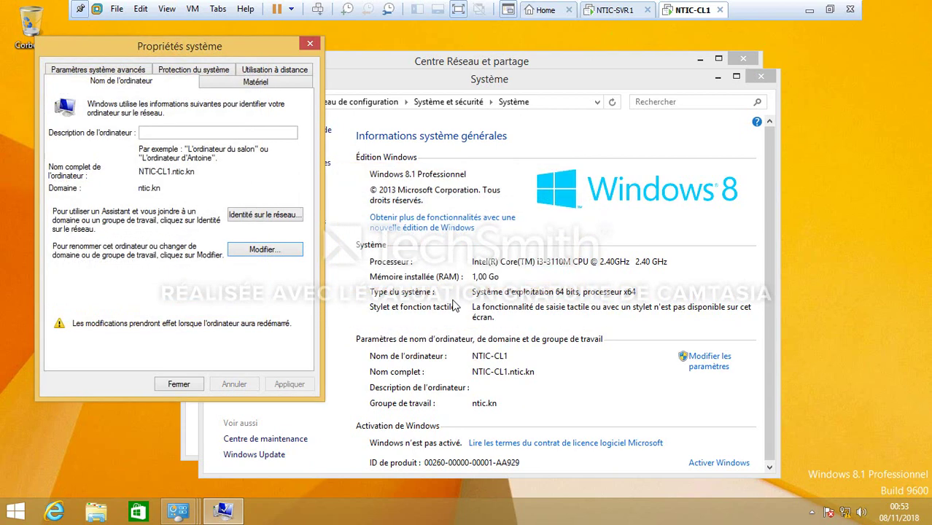
{"action": "left_click", "coordinate": [163, 387]}
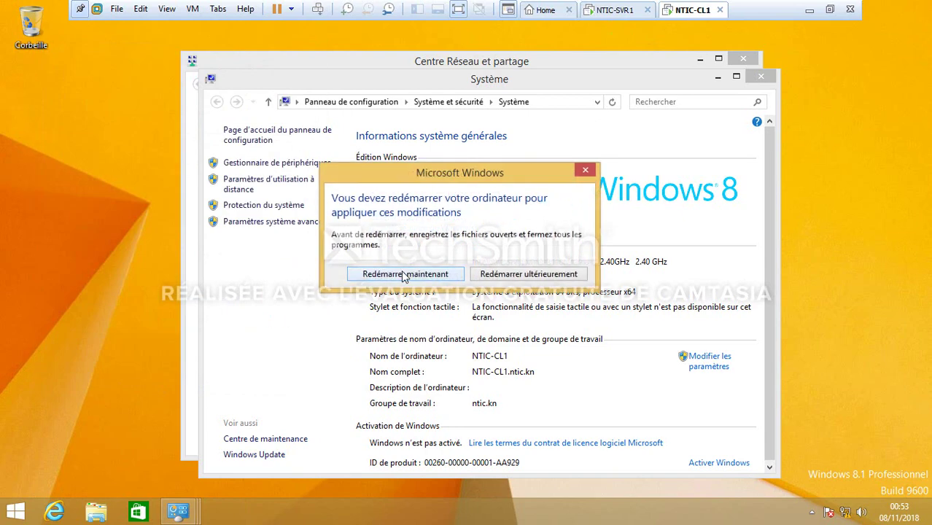
{"action": "left_click", "coordinate": [528, 274]}
{"action": "left_click", "coordinate": [617, 10]}
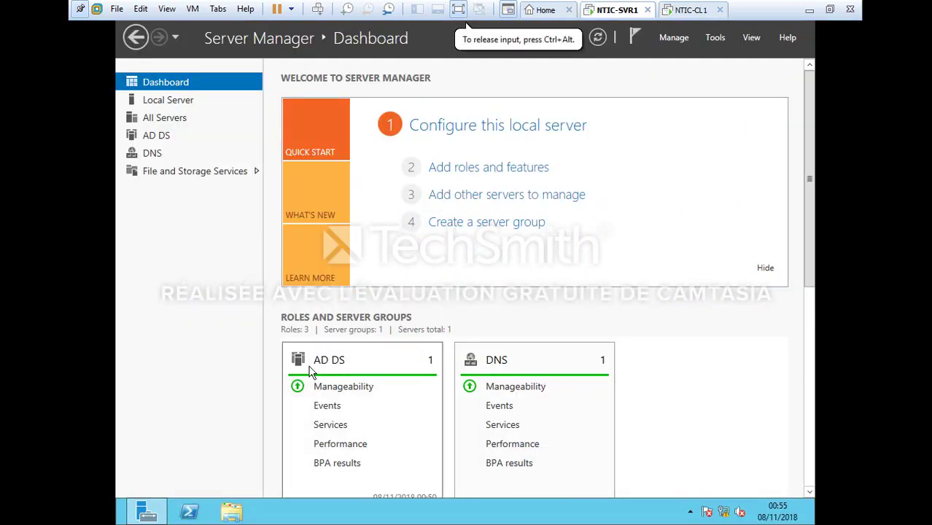
Create a folder named profils-itinerants in C:\Users using File Explorer
{"action": "left_click", "coordinate": [232, 513]}
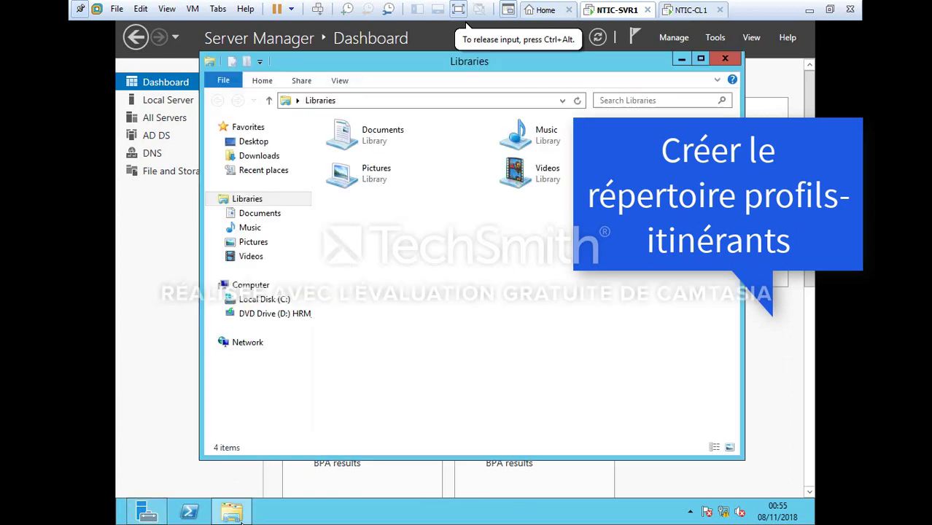
{"action": "left_click", "coordinate": [254, 304]}
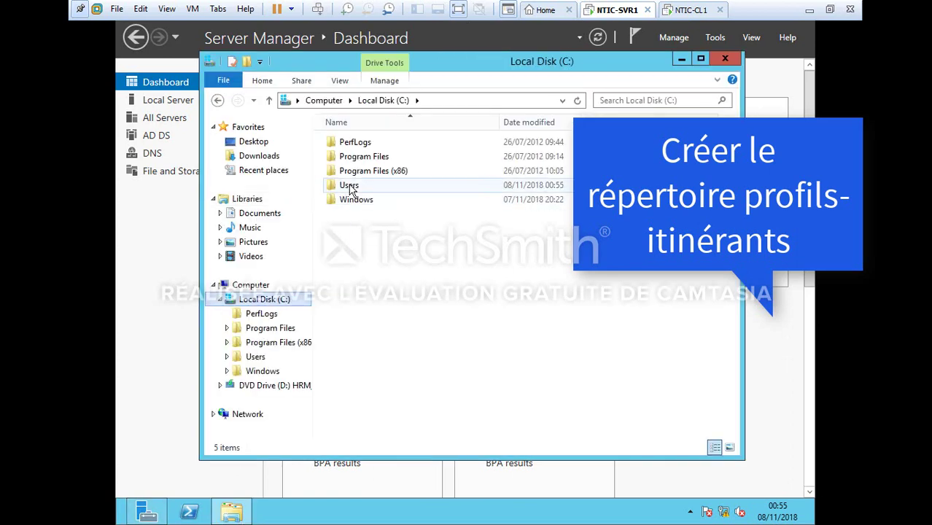
{"action": "double_click", "coordinate": [350, 186]}
{"action": "right_click", "coordinate": [395, 205]}
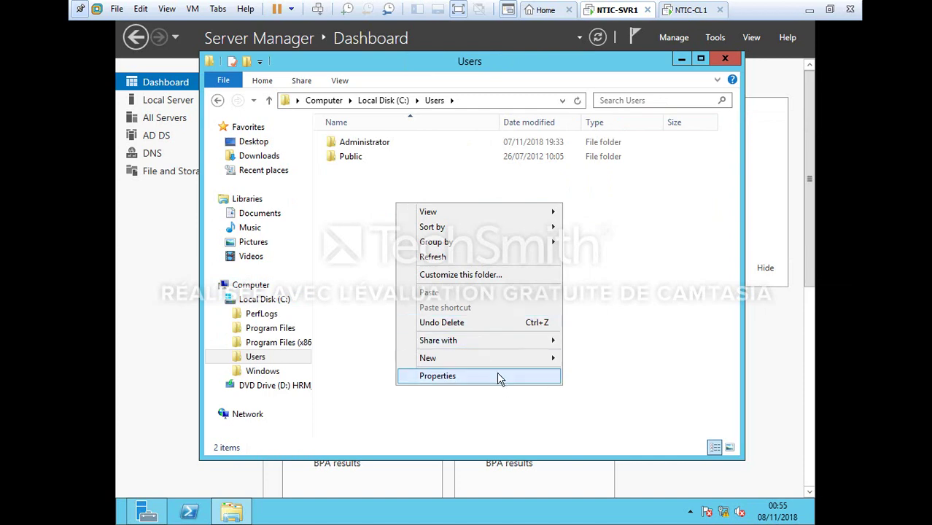
{"action": "mouse_move", "coordinate": [503, 365]}
{"action": "left_click", "coordinate": [600, 358]}
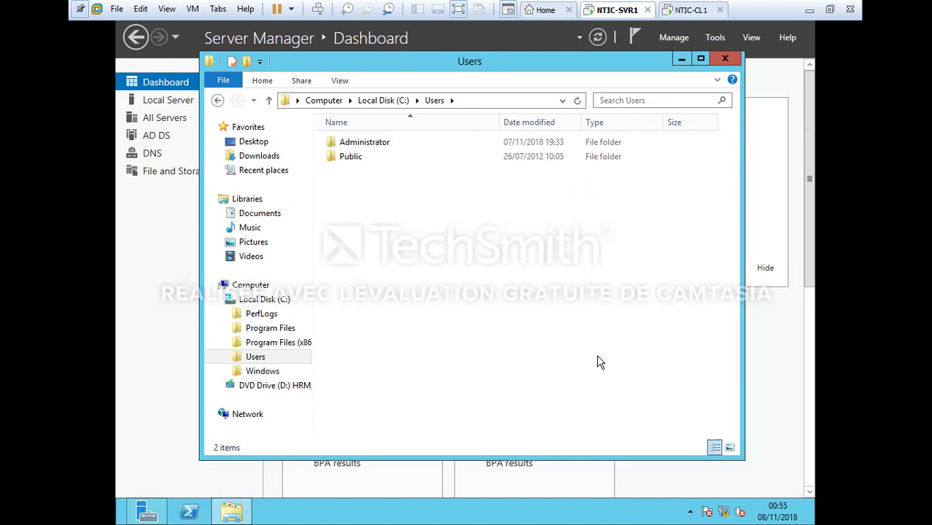
{"action": "type", "text": "prof"}
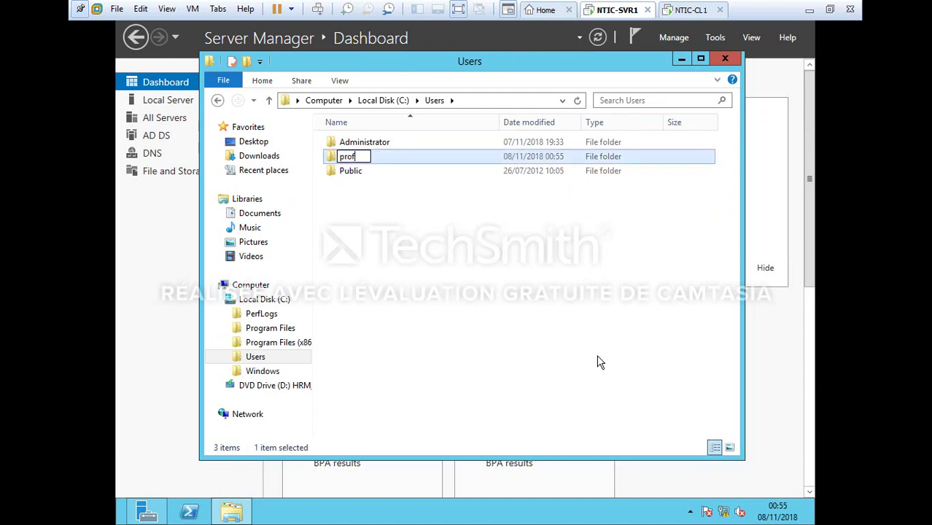
{"action": "type", "text": "ils-itinerants"}
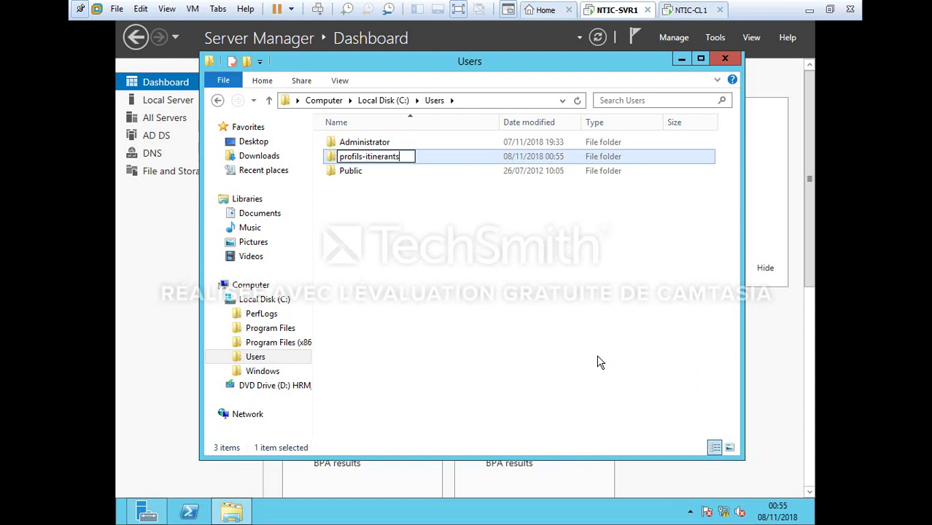
{"action": "key", "text": "Return"}
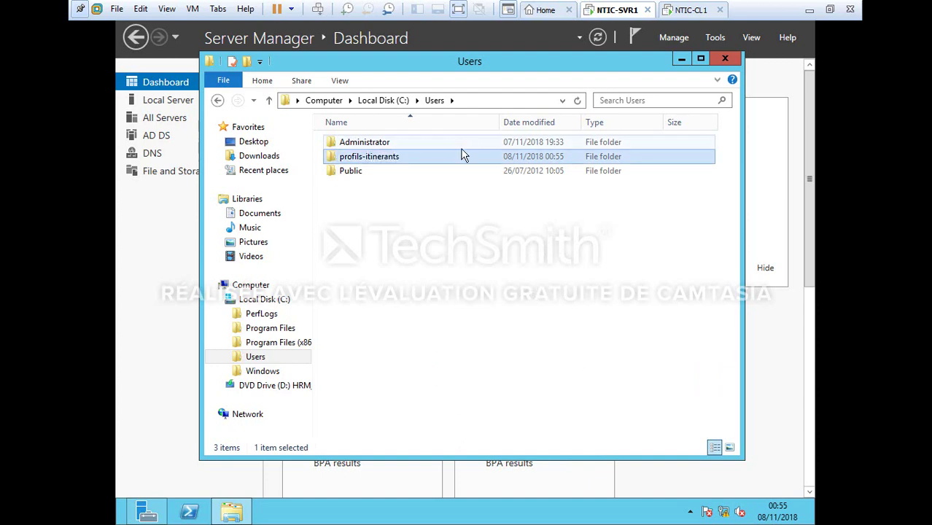
Turn on advanced sharing for the profils-itinerants folder
{"action": "right_click", "coordinate": [466, 160]}
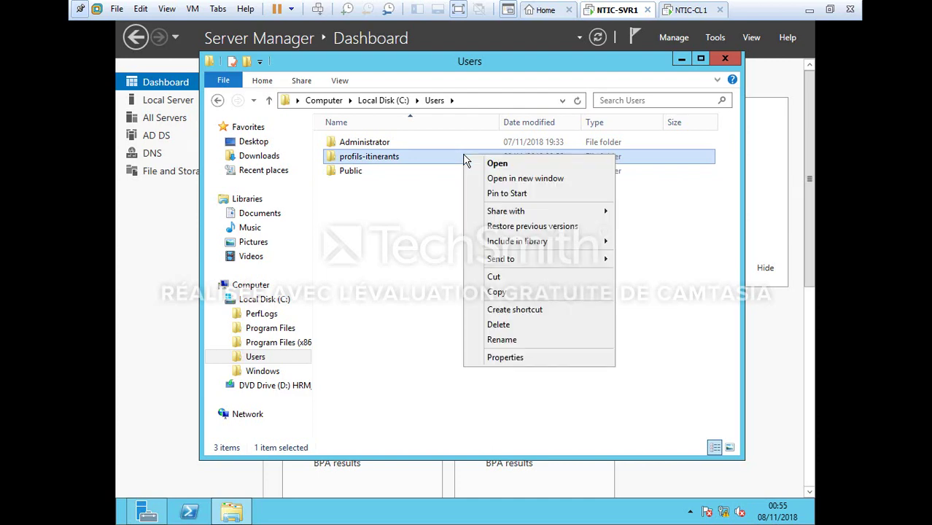
{"action": "left_click", "coordinate": [534, 365]}
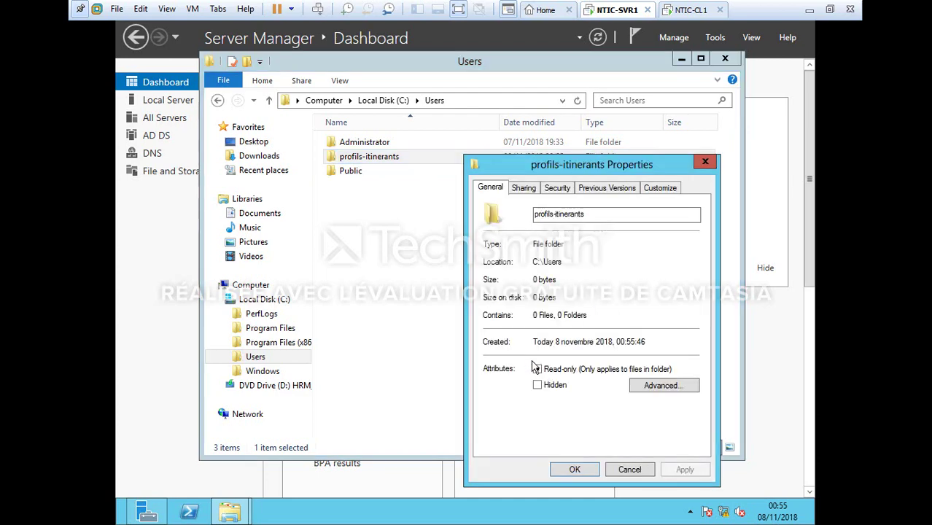
{"action": "left_click", "coordinate": [521, 190]}
{"action": "left_click", "coordinate": [549, 351]}
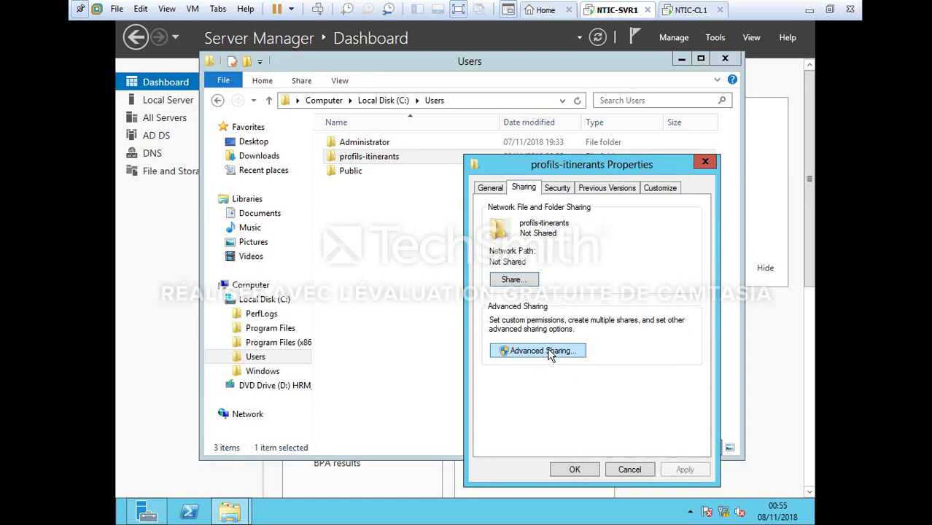
{"action": "left_click", "coordinate": [506, 216]}
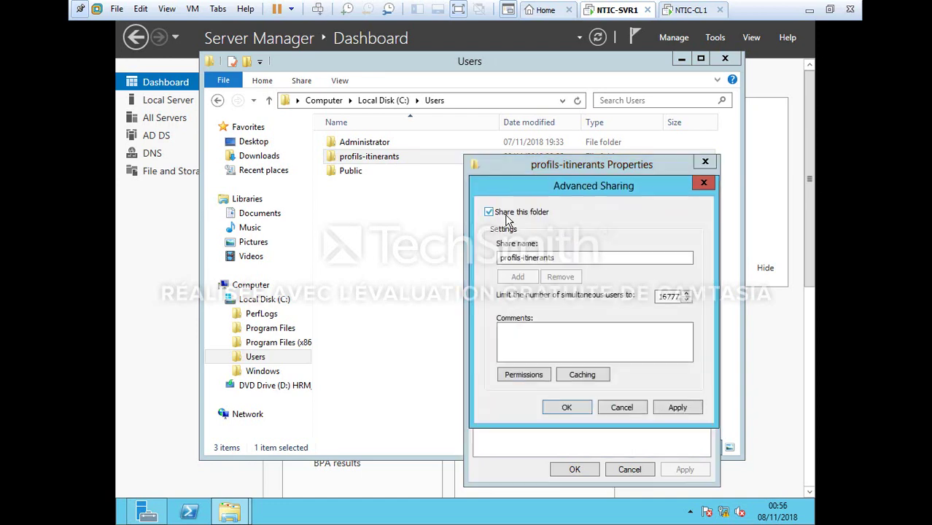
Add Domain Users to the share permissions with Change allowed
{"action": "left_click", "coordinate": [537, 376]}
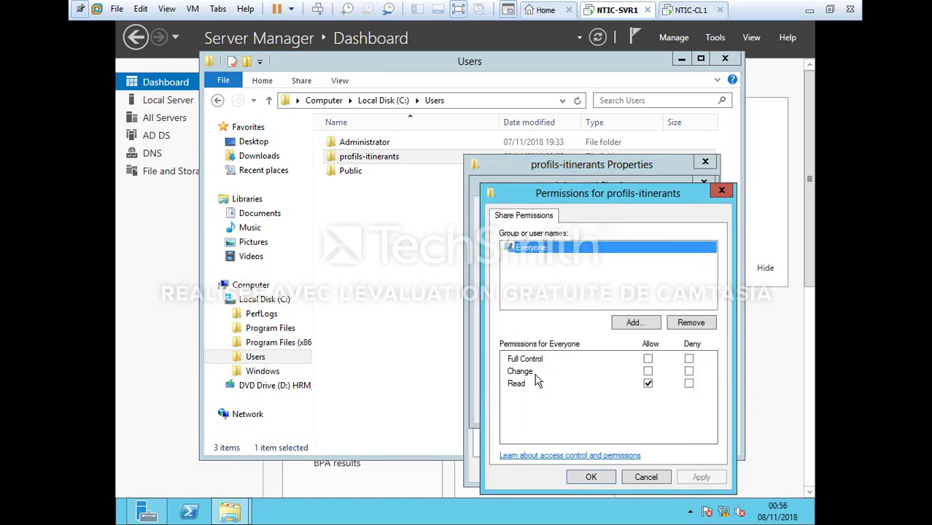
{"action": "left_click", "coordinate": [655, 326]}
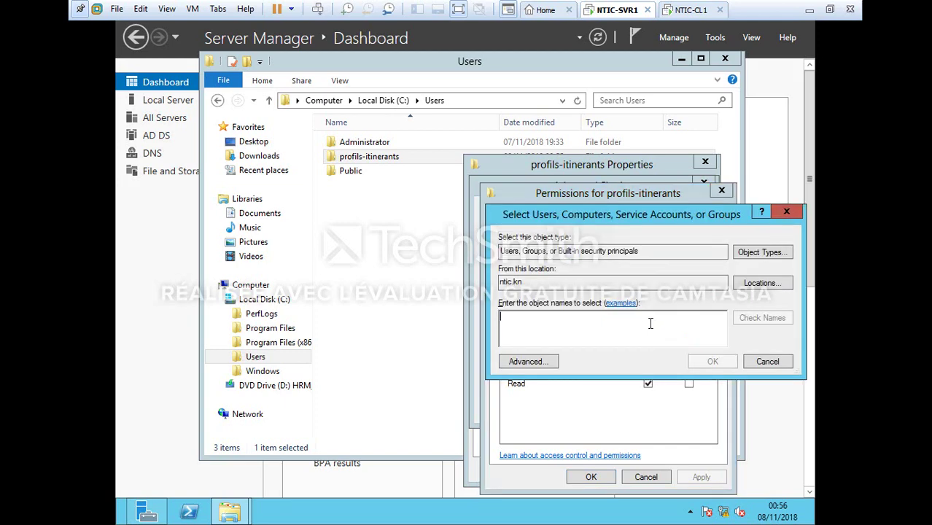
{"action": "left_click", "coordinate": [529, 361]}
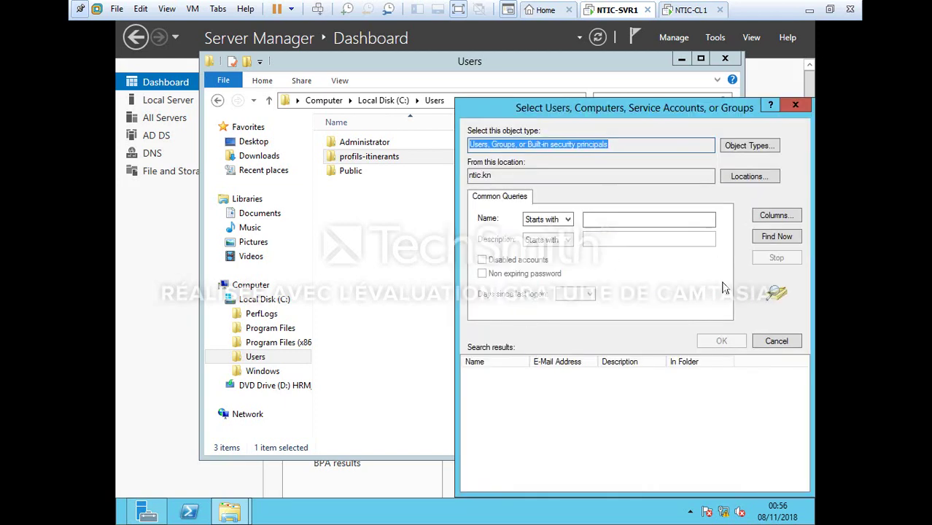
{"action": "left_click", "coordinate": [769, 238]}
{"action": "type", "text": "do"}
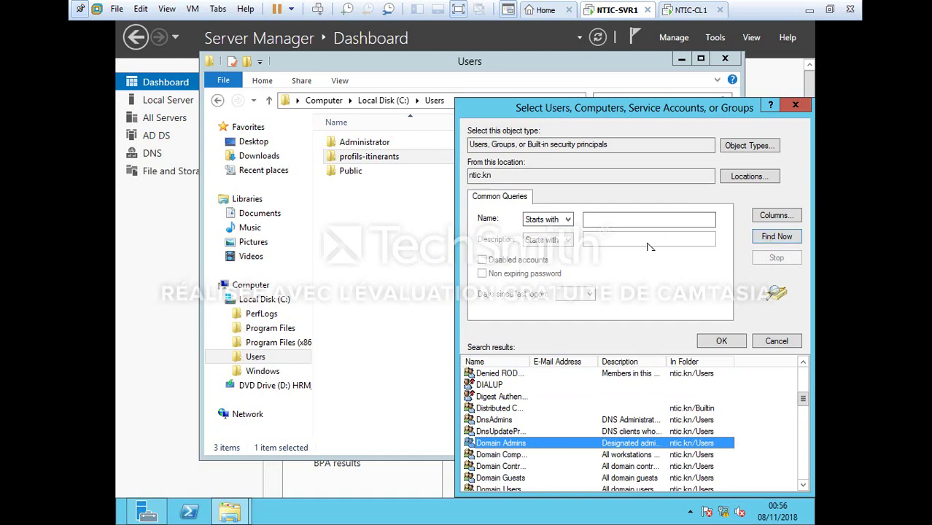
{"action": "left_click", "coordinate": [503, 490]}
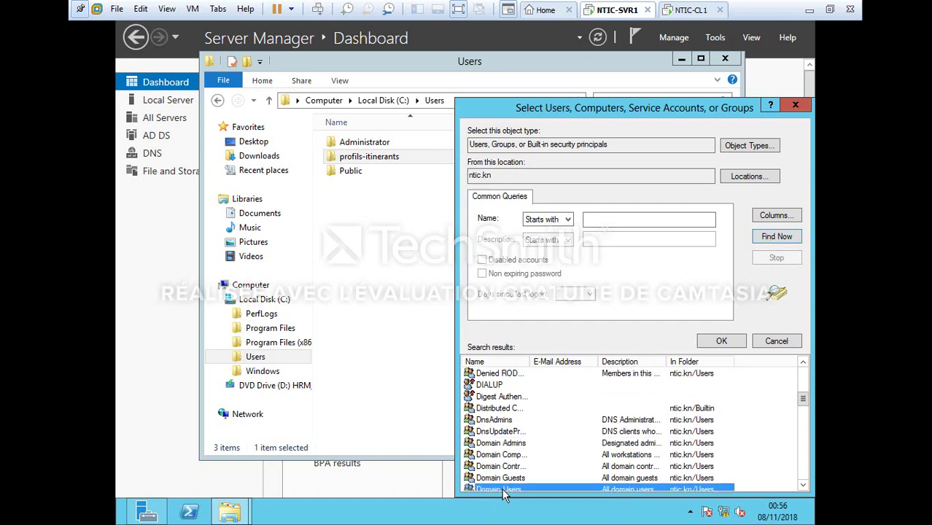
{"action": "left_click", "coordinate": [722, 342]}
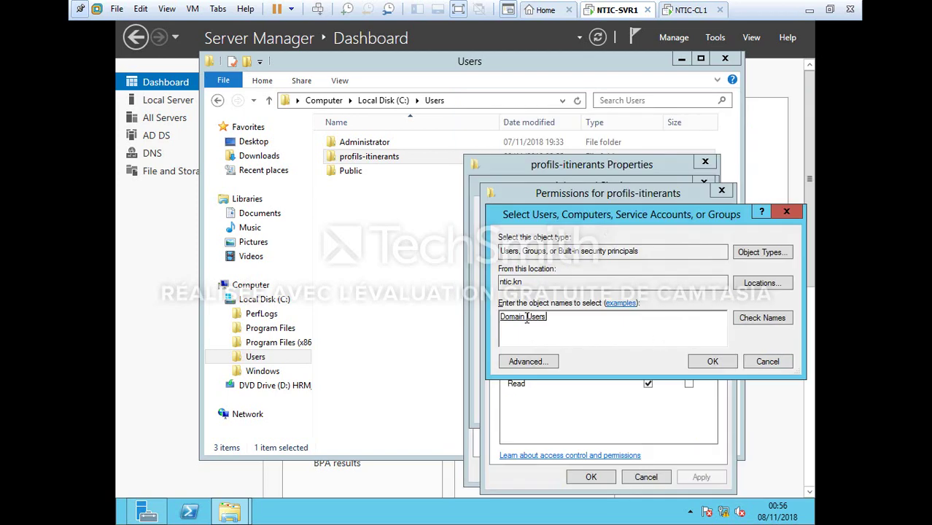
{"action": "key", "text": "Return"}
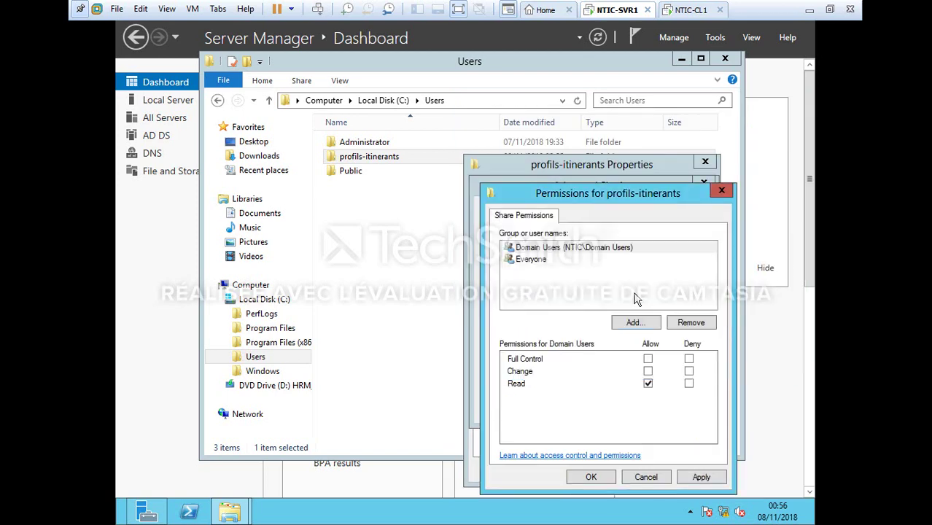
{"action": "left_click", "coordinate": [648, 372]}
Remove Everyone from the share permissions and apply the changes
{"action": "left_click", "coordinate": [541, 261]}
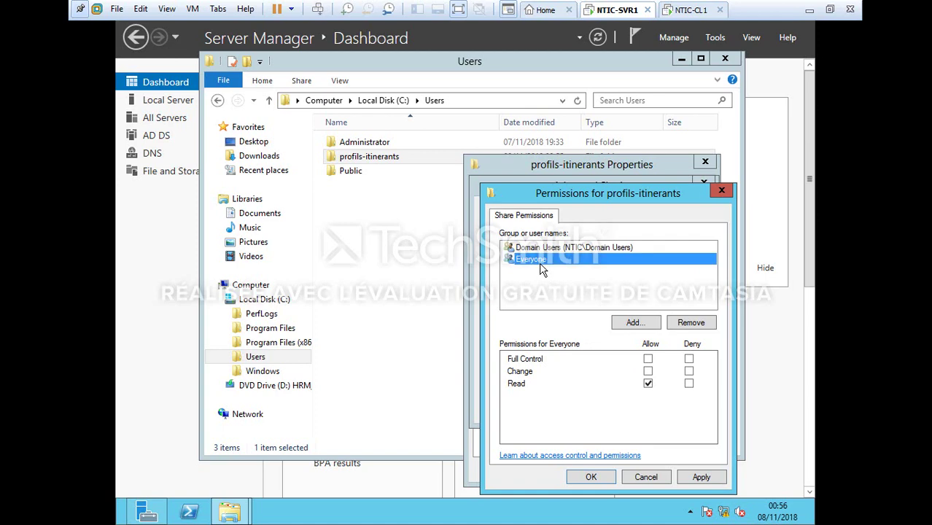
{"action": "left_click", "coordinate": [687, 325]}
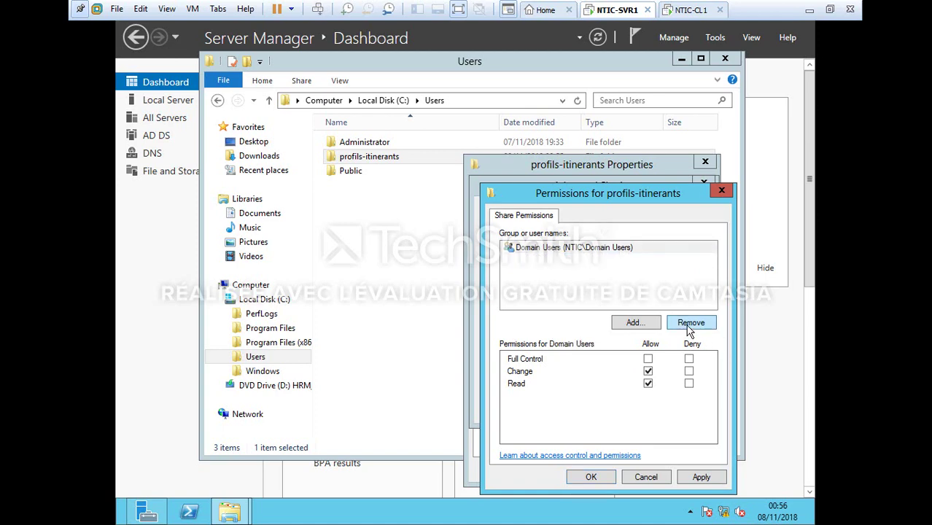
{"action": "left_click", "coordinate": [696, 478]}
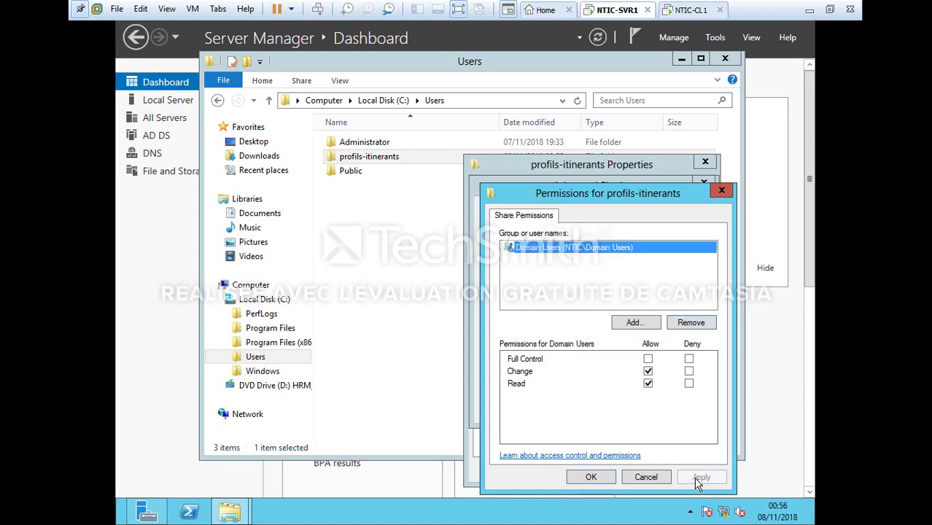
{"action": "left_click", "coordinate": [591, 477]}
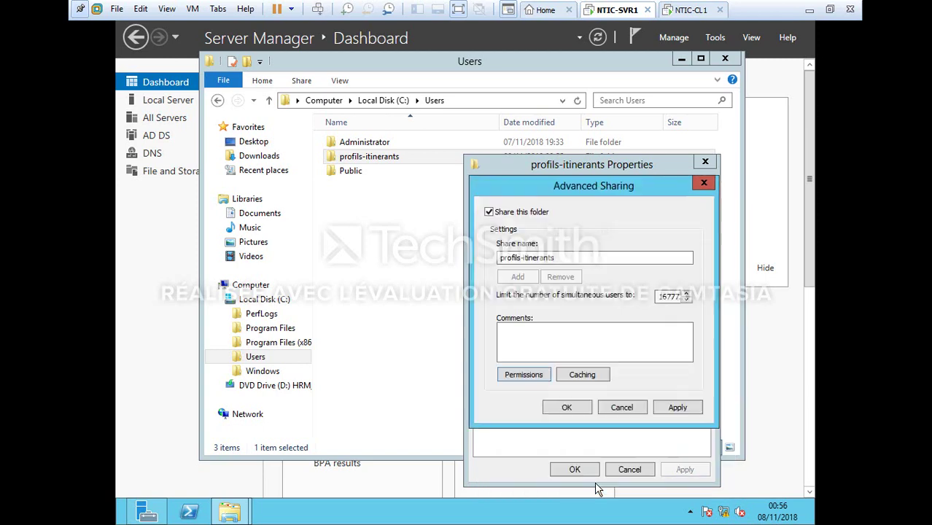
Add Domain Users to the folder's security permissions with Full control
{"action": "left_click", "coordinate": [569, 407]}
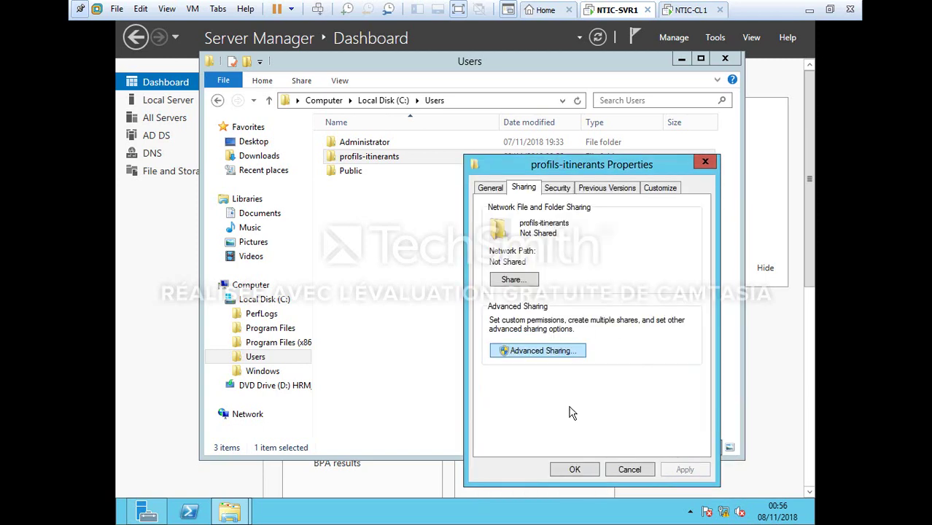
{"action": "left_click", "coordinate": [557, 188]}
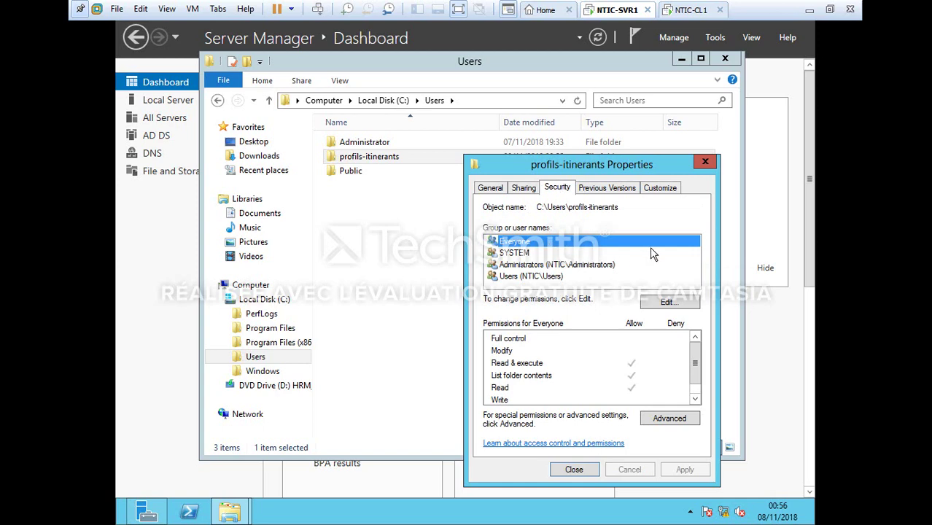
{"action": "left_click", "coordinate": [673, 302]}
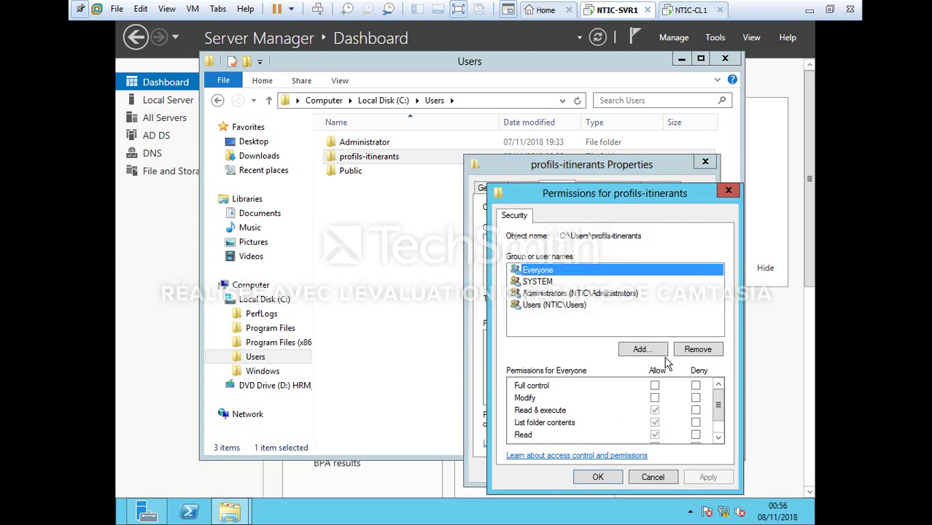
{"action": "left_click", "coordinate": [642, 351]}
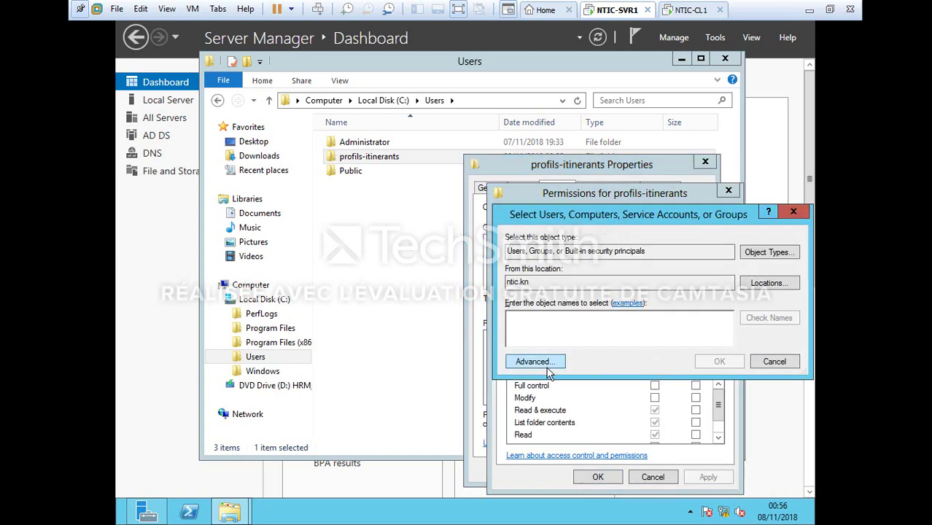
{"action": "left_click", "coordinate": [548, 368]}
{"action": "left_click", "coordinate": [766, 237]}
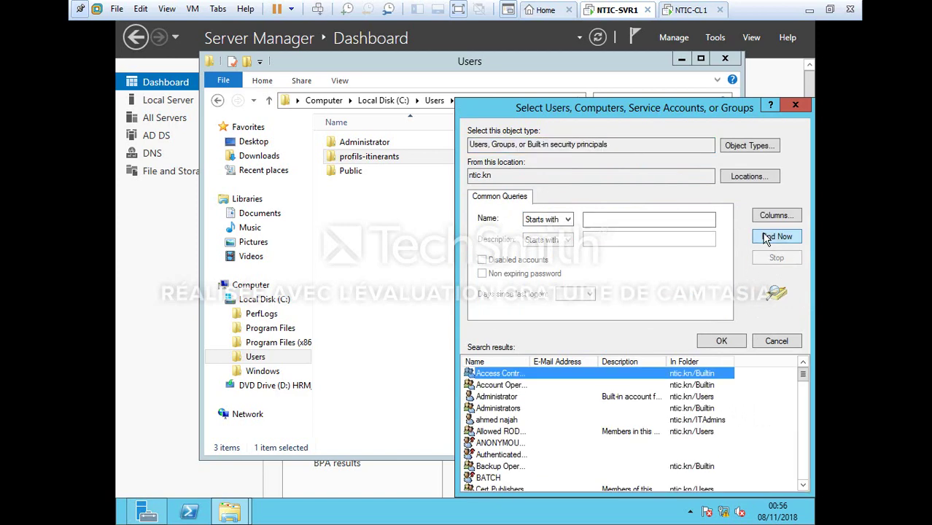
{"action": "type", "text": "do"}
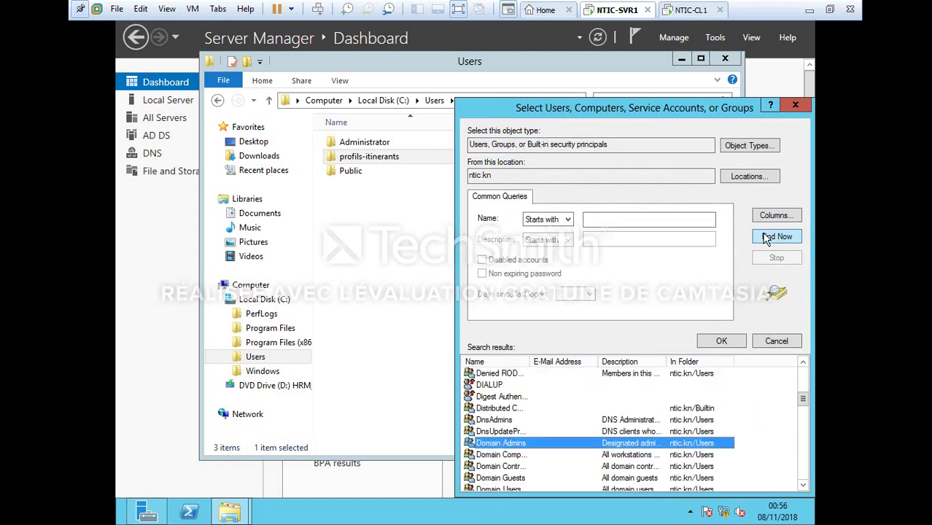
{"action": "left_click", "coordinate": [522, 489]}
{"action": "double_click", "coordinate": [521, 489]}
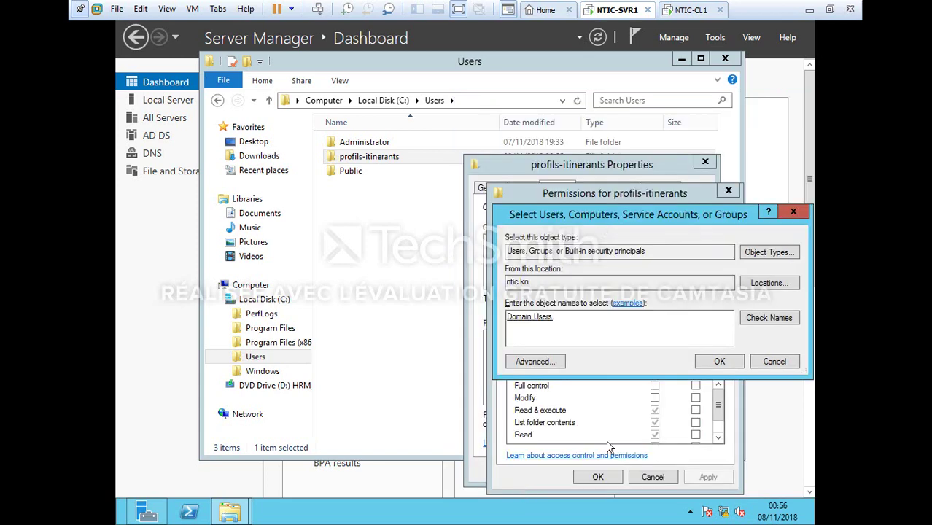
{"action": "key", "text": "Return"}
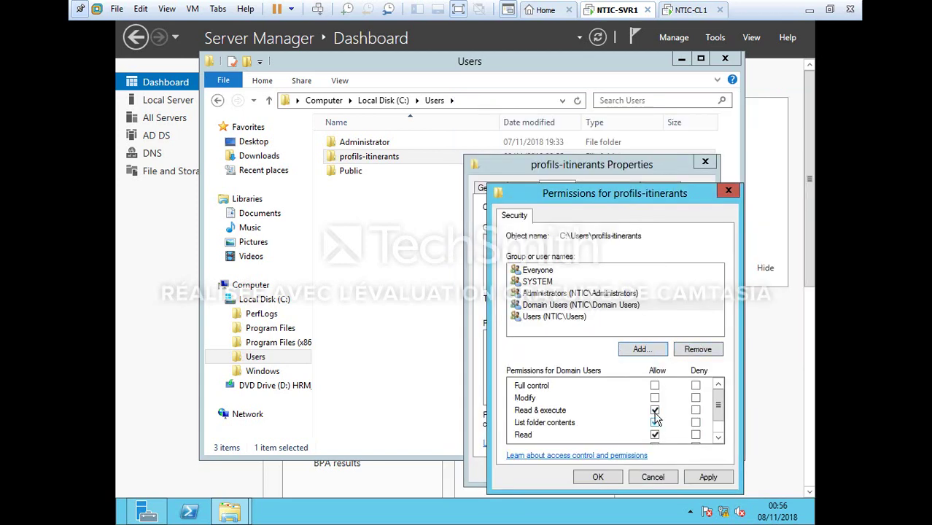
{"action": "left_click", "coordinate": [655, 386]}
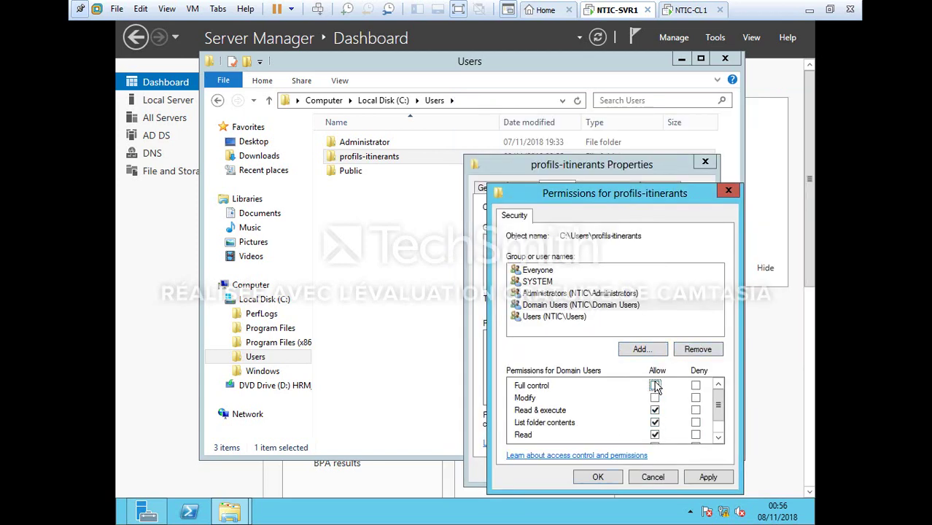
{"action": "left_click", "coordinate": [702, 477]}
{"action": "left_click", "coordinate": [599, 478]}
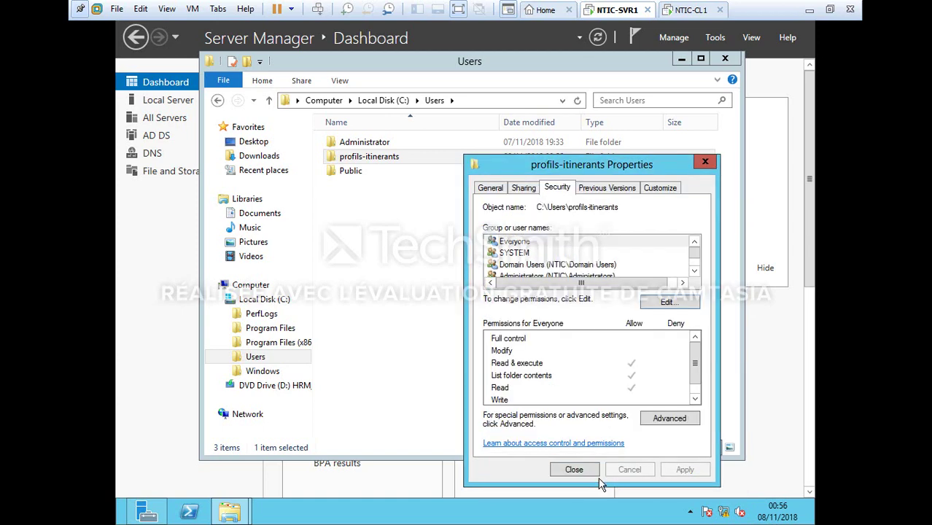
Share the folder through the file sharing wizard and close its Properties
{"action": "left_click", "coordinate": [526, 188]}
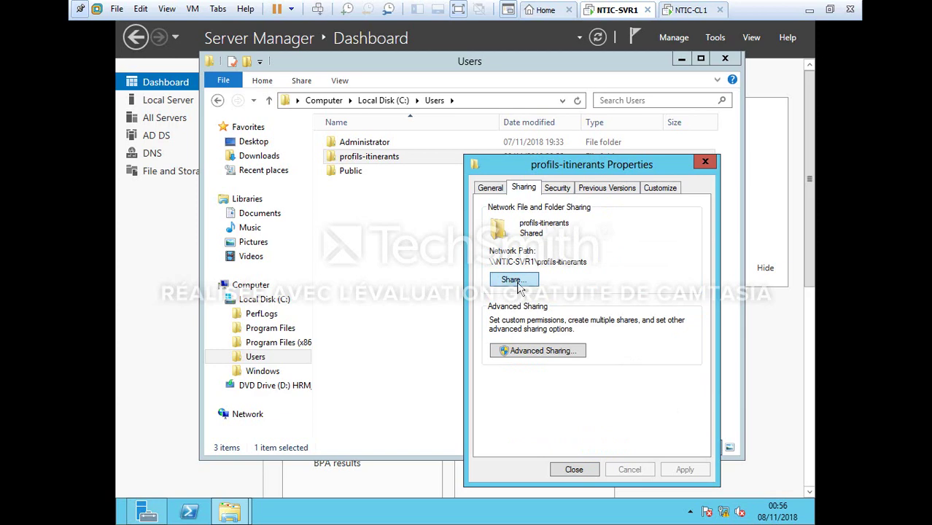
{"action": "left_click", "coordinate": [517, 285]}
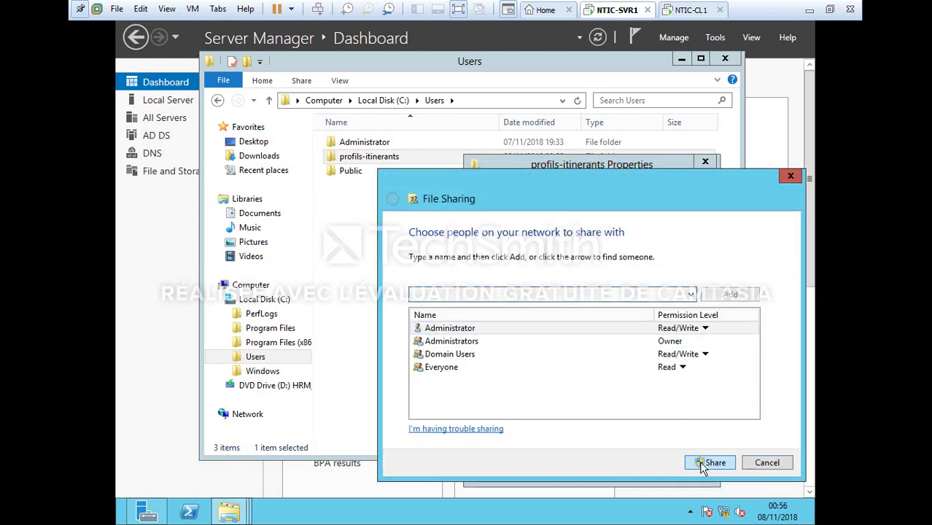
{"action": "left_click", "coordinate": [708, 463]}
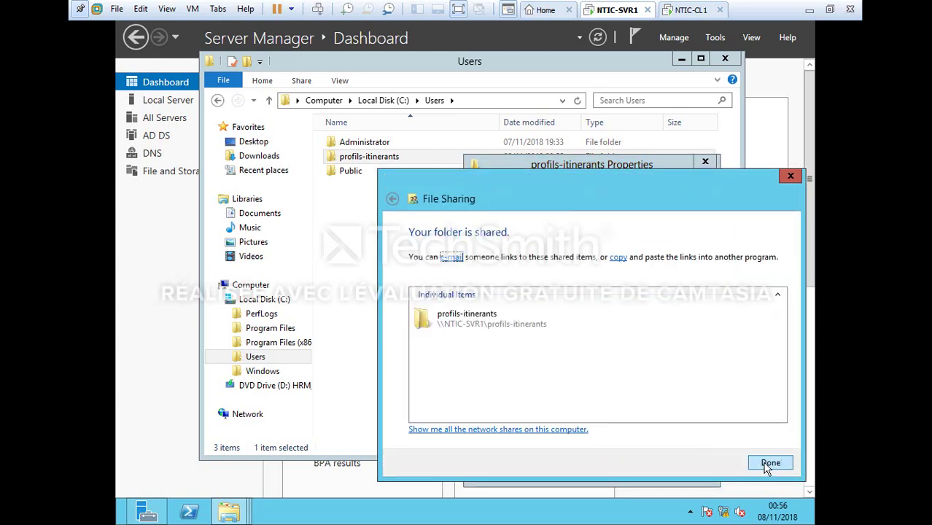
{"action": "left_click", "coordinate": [768, 467]}
{"action": "left_click", "coordinate": [706, 162]}
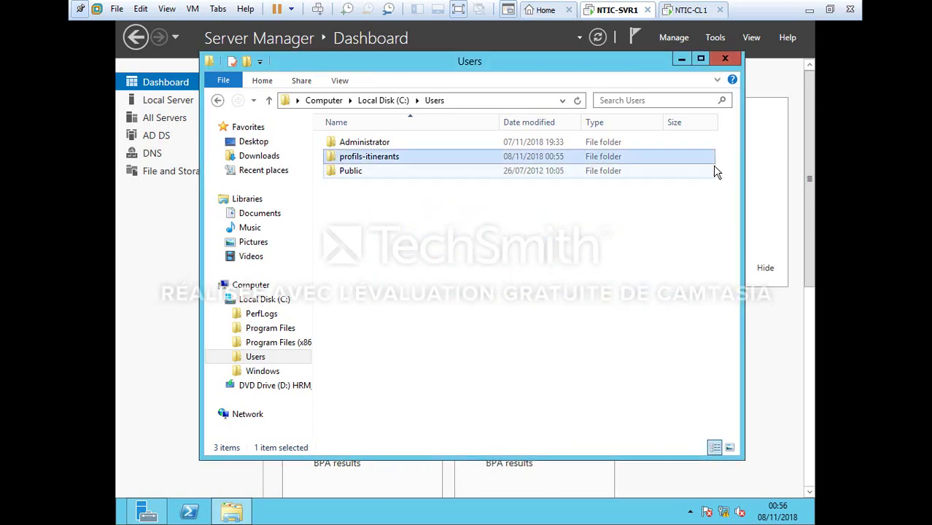
Open the properties of the second ITAdmins user in Active Directory Users and Computers
{"action": "left_click", "coordinate": [726, 59]}
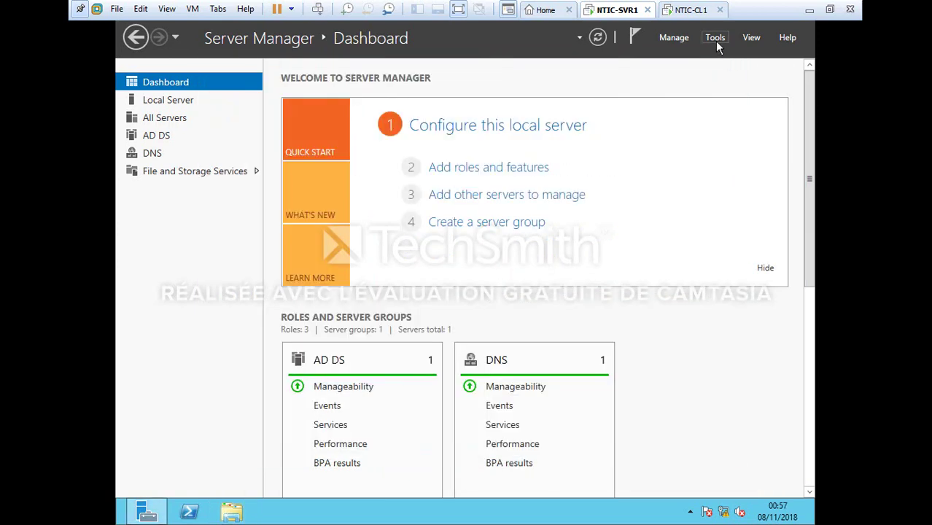
{"action": "left_click", "coordinate": [716, 40]}
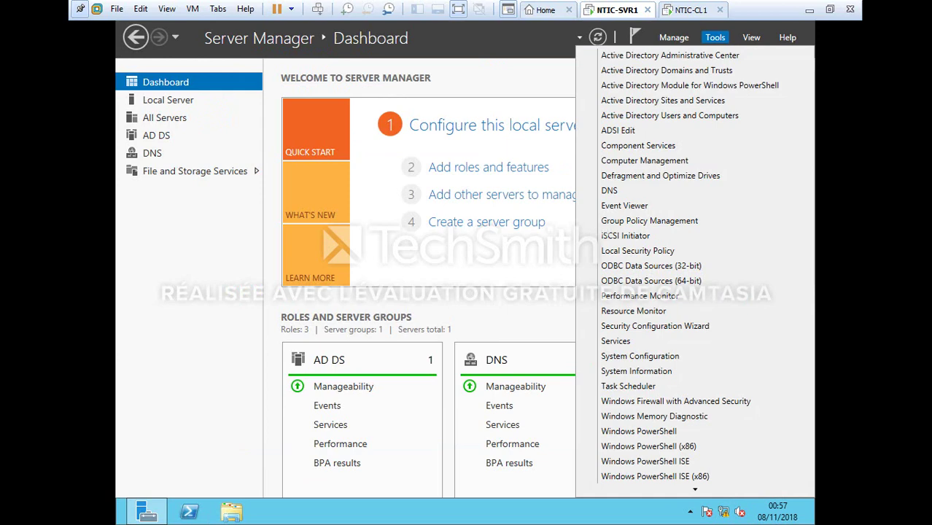
{"action": "left_click", "coordinate": [694, 122]}
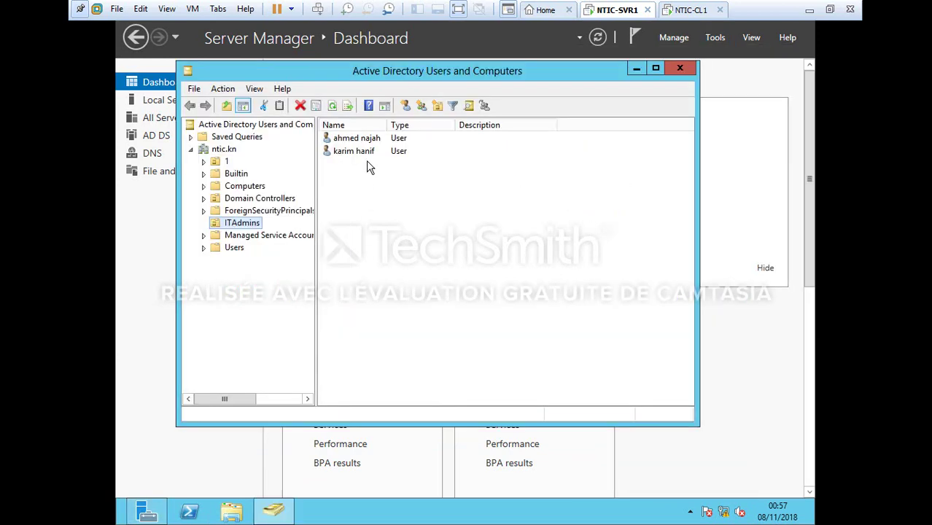
{"action": "left_click", "coordinate": [368, 151]}
{"action": "right_click", "coordinate": [368, 152]}
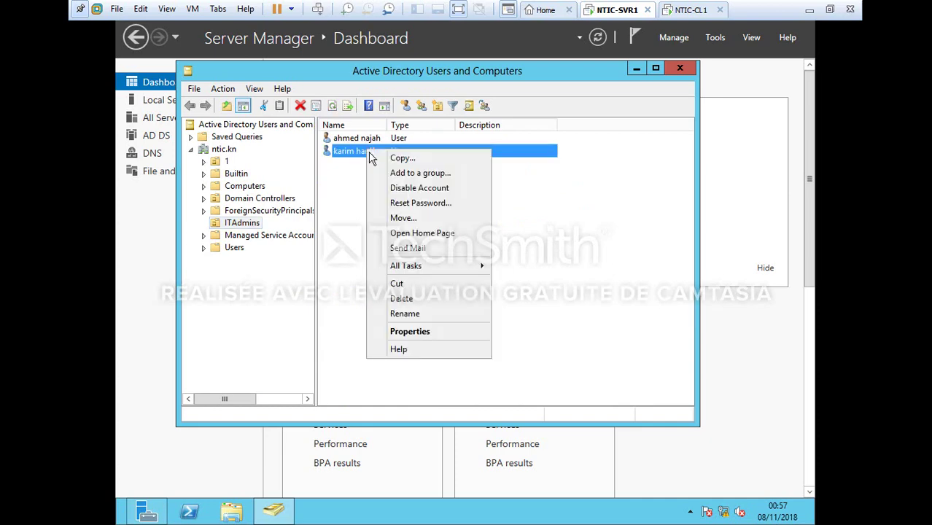
{"action": "left_click", "coordinate": [422, 331]}
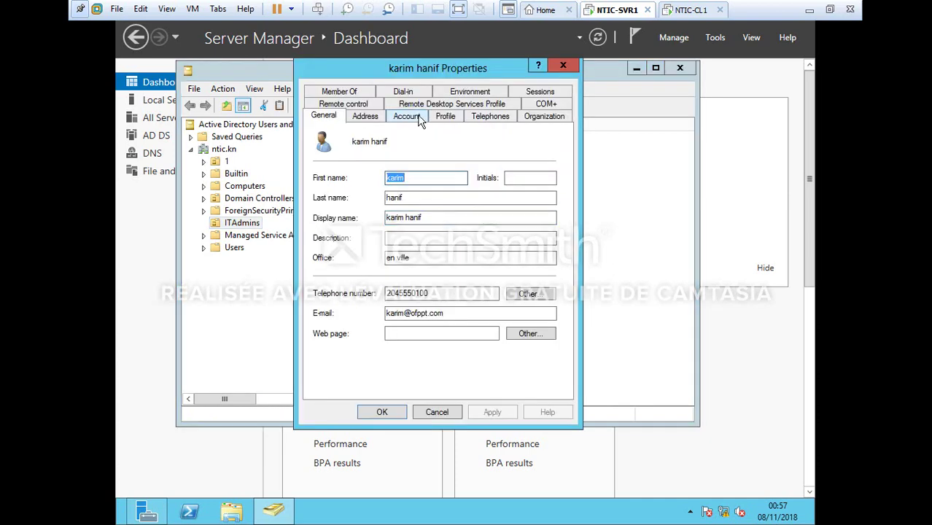
Set the user's profile path to \\NTIC-SVR1\profils-itinerants\%username%, then switch to NTIC-CL1
{"action": "left_click", "coordinate": [446, 117]}
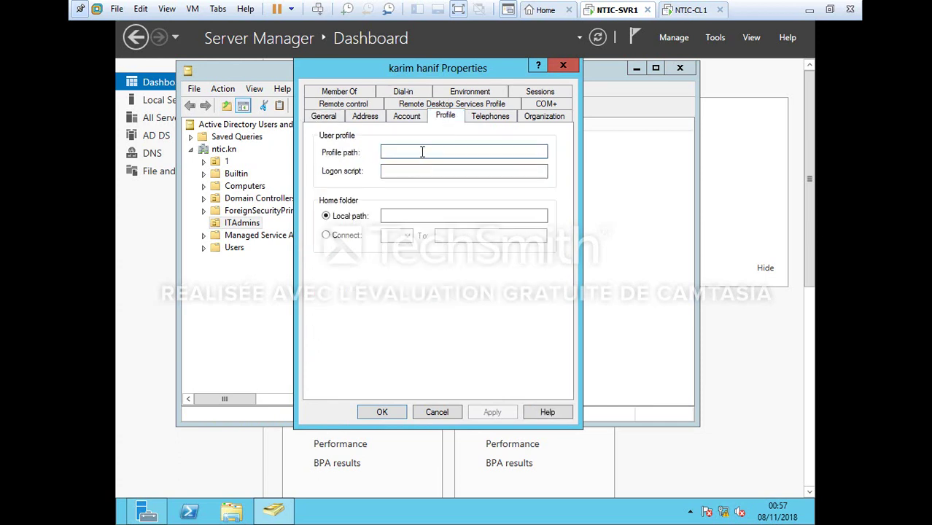
{"action": "left_click", "coordinate": [423, 152]}
{"action": "type", "text": "\\"}
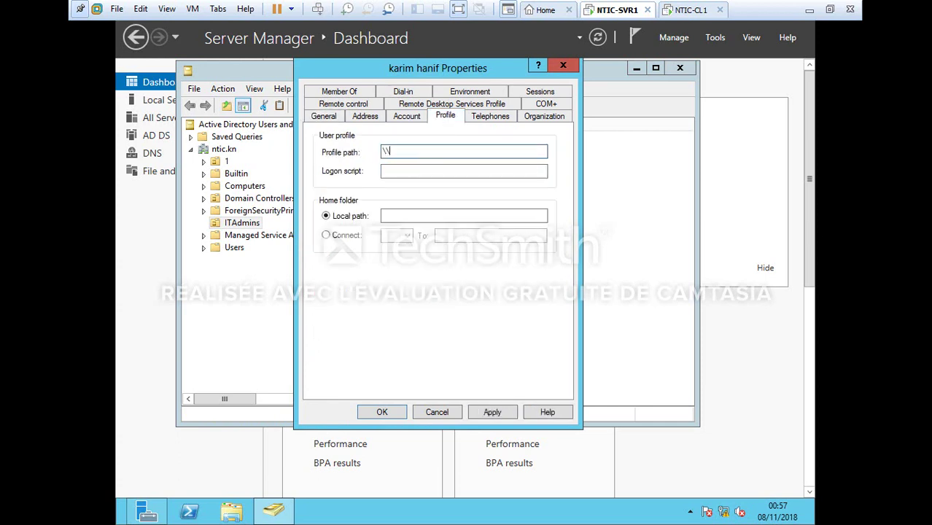
{"action": "type", "text": "\\NTIC-SVR1\\profils-itinerants\\%us"}
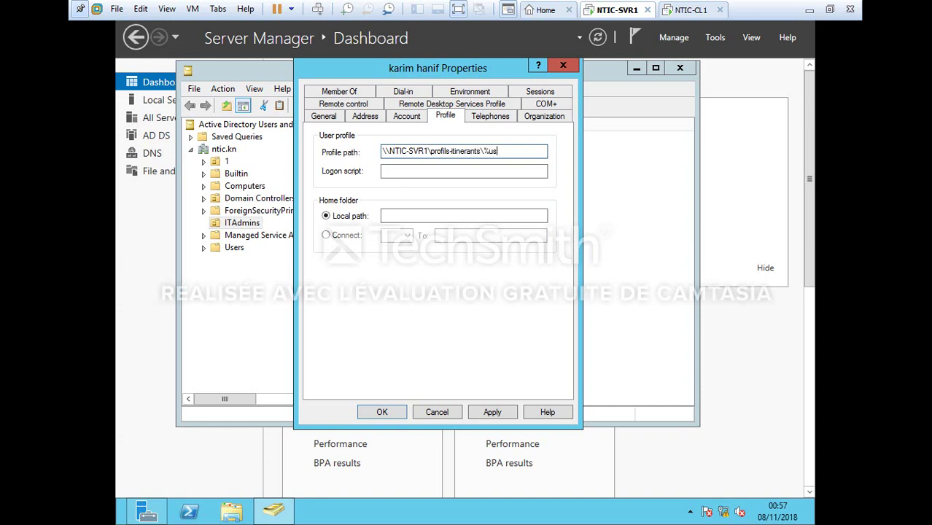
{"action": "type", "text": "m"}
{"action": "left_click", "coordinate": [493, 413]}
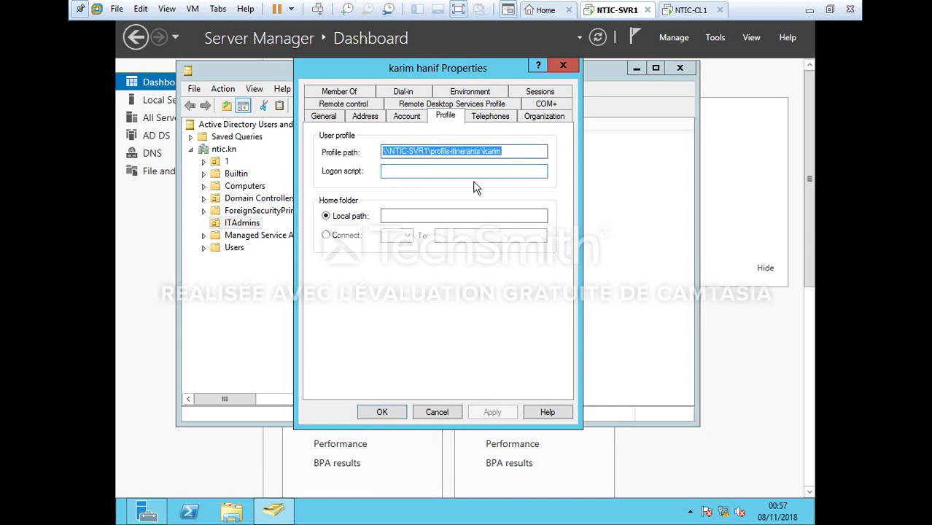
{"action": "left_click", "coordinate": [382, 412]}
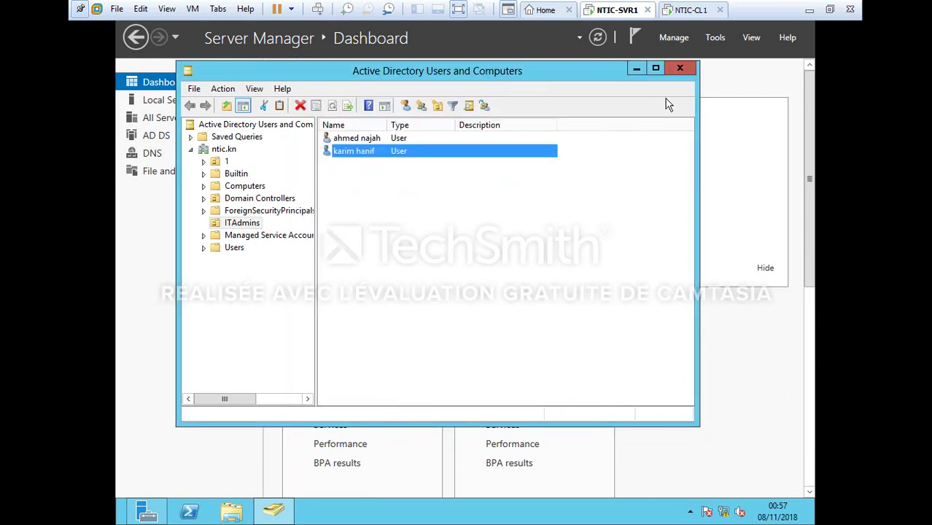
{"action": "left_click", "coordinate": [689, 10]}
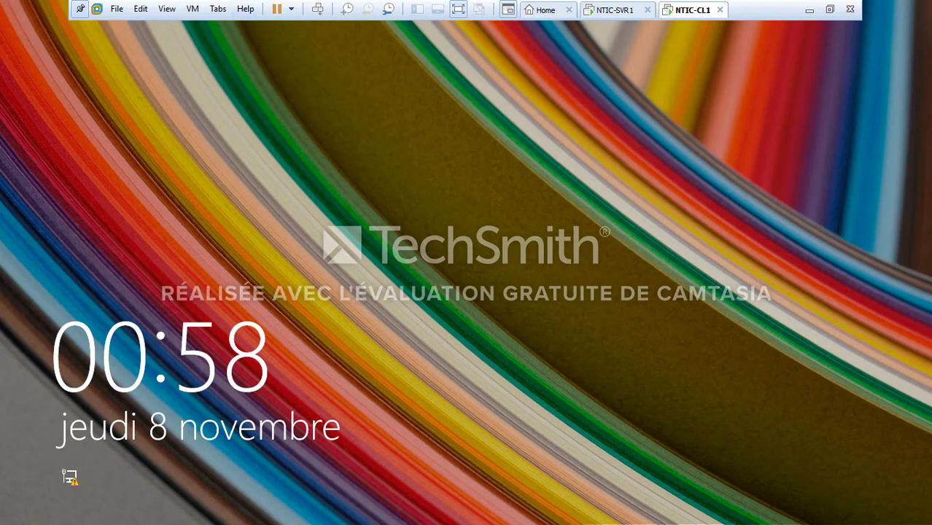
Sign in to NTIC-CL1 as another user with the domain account's username and password
{"action": "key", "text": "Return"}
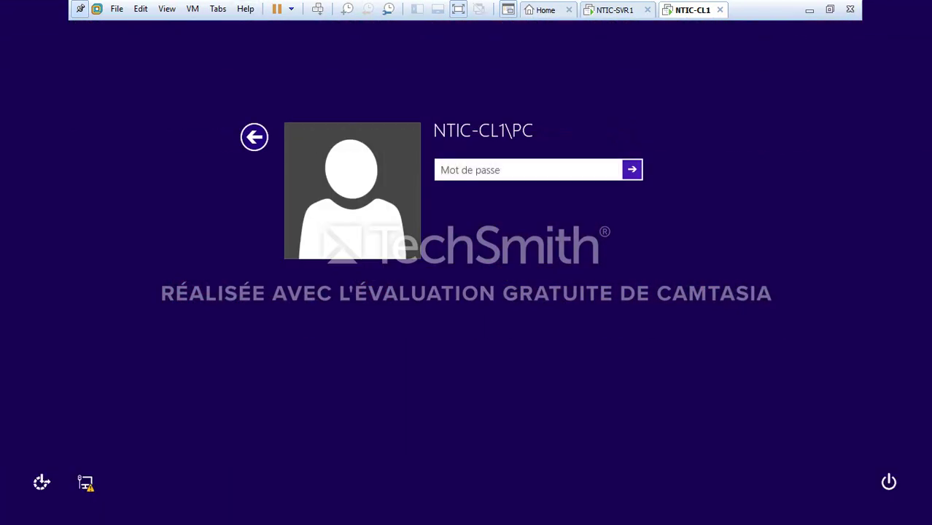
{"action": "key", "text": "Escape"}
{"action": "key", "text": "Right"}
{"action": "key", "text": "Return"}
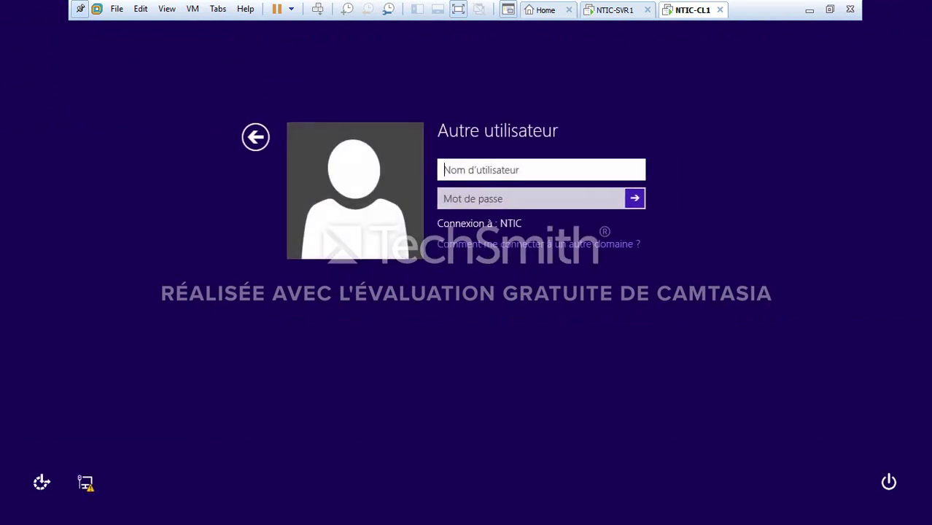
{"action": "type", "text": "NTIC"}
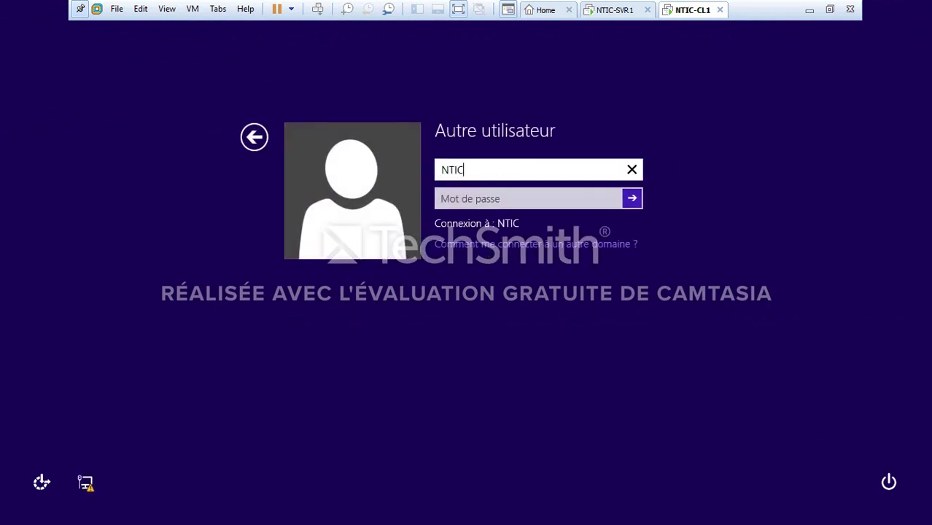
{"action": "type", "text": "\\karim"}
{"action": "key", "text": "Tab"}
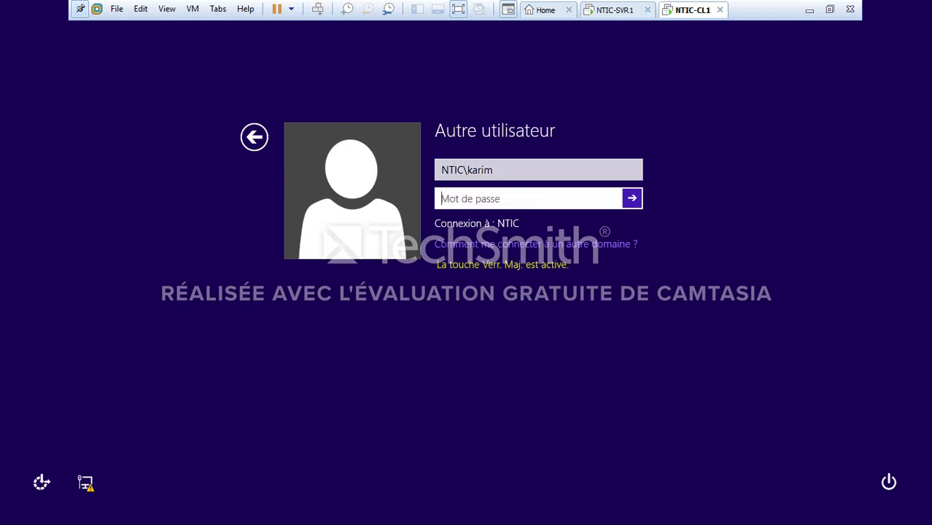
{"action": "type", "text": "Pa$$w0r"}
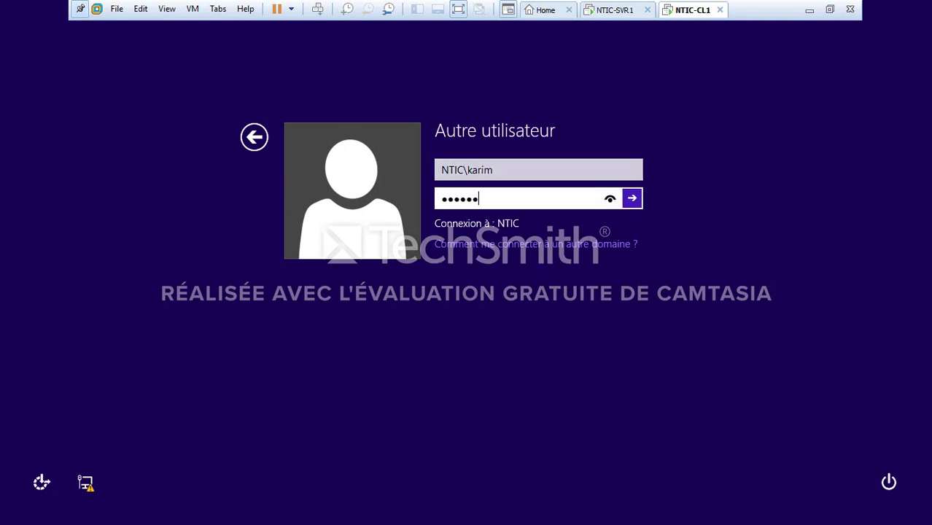
{"action": "type", "text": "d12"}
{"action": "key", "text": "Return"}
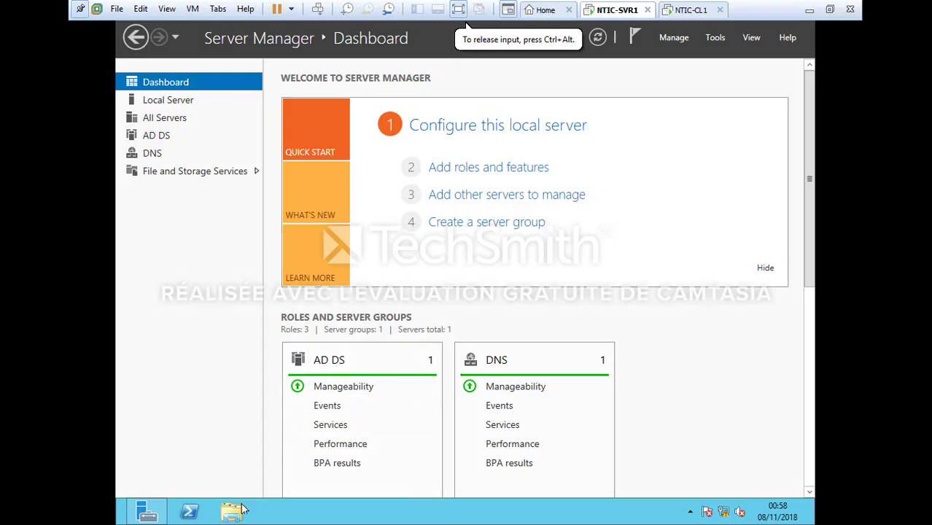
{"action": "left_click", "coordinate": [222, 516]}
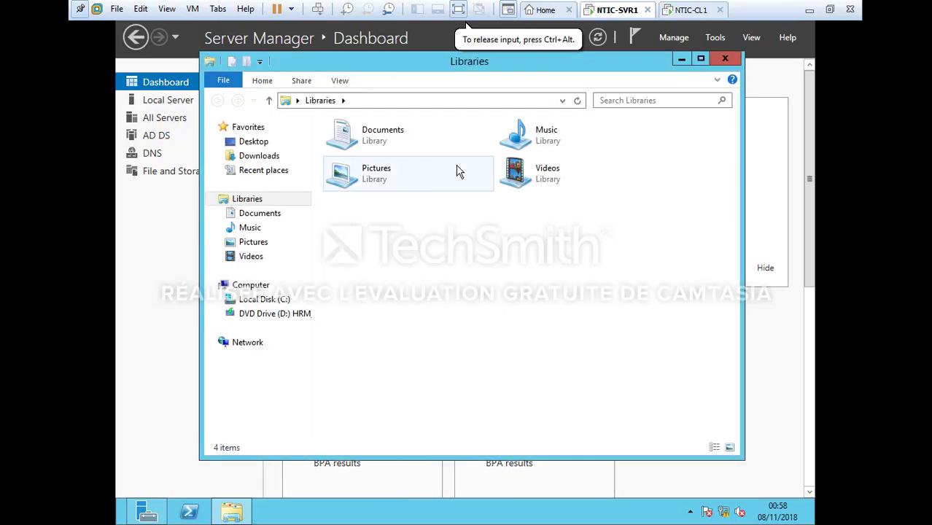
{"action": "left_click", "coordinate": [265, 302]}
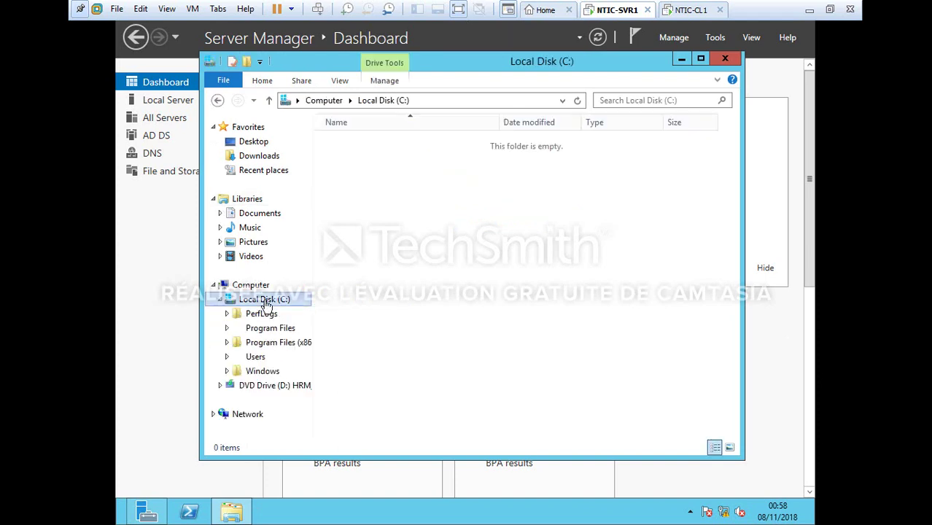
{"action": "double_click", "coordinate": [354, 187]}
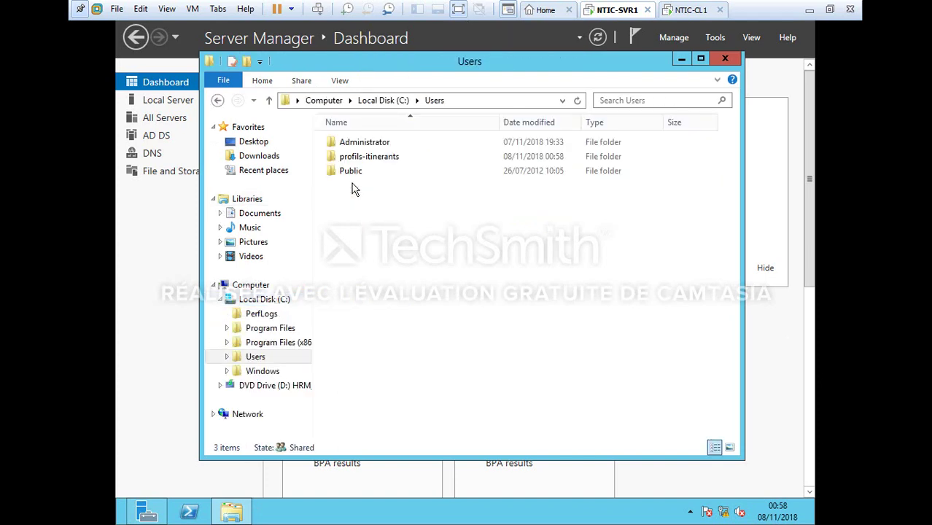
{"action": "double_click", "coordinate": [370, 157]}
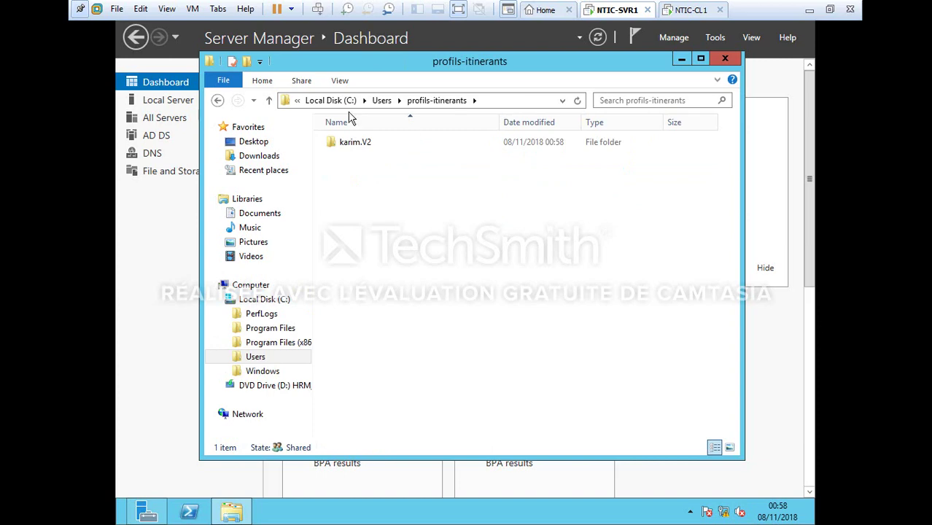
{"action": "key", "text": "alt+F4"}
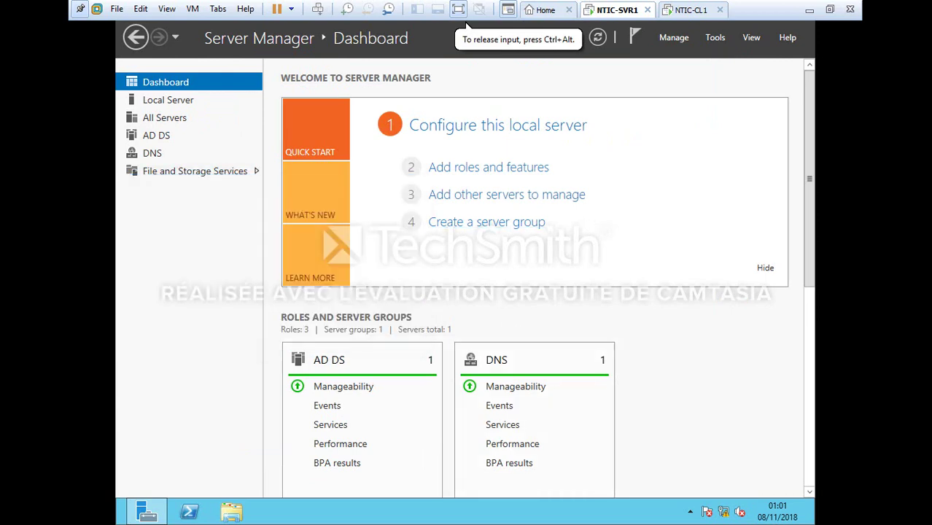
Open Active Directory Users and Computers and create the filiale1 OU under ntic.kn
{"action": "left_click", "coordinate": [713, 36]}
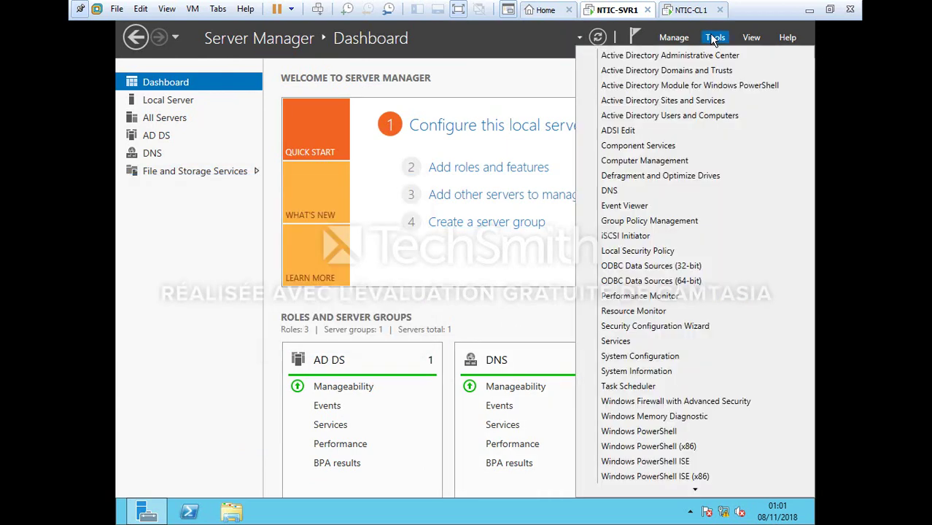
{"action": "left_click", "coordinate": [685, 116]}
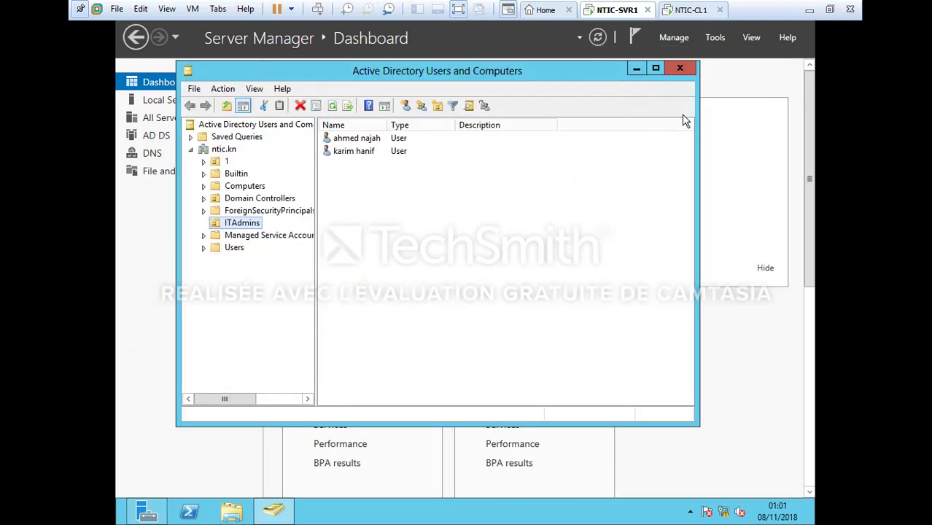
{"action": "right_click", "coordinate": [224, 153]}
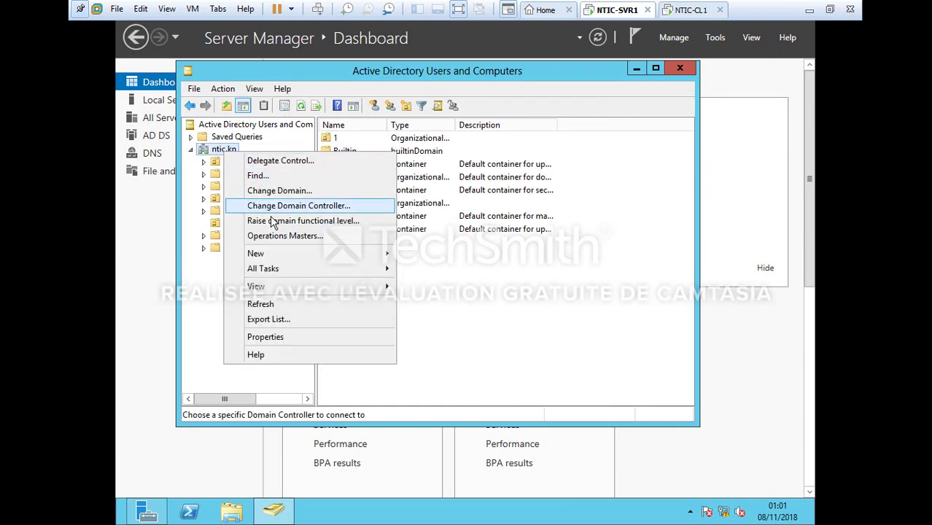
{"action": "mouse_move", "coordinate": [378, 258]}
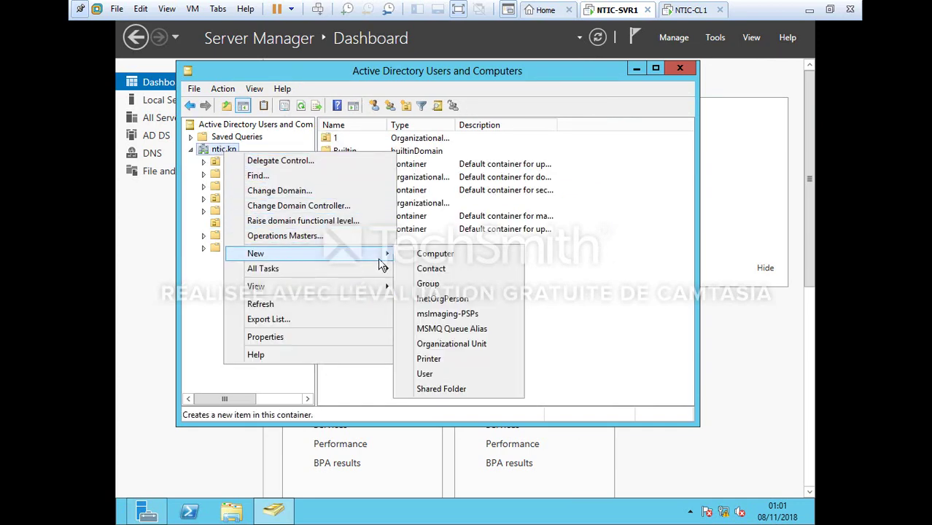
{"action": "left_click", "coordinate": [466, 347]}
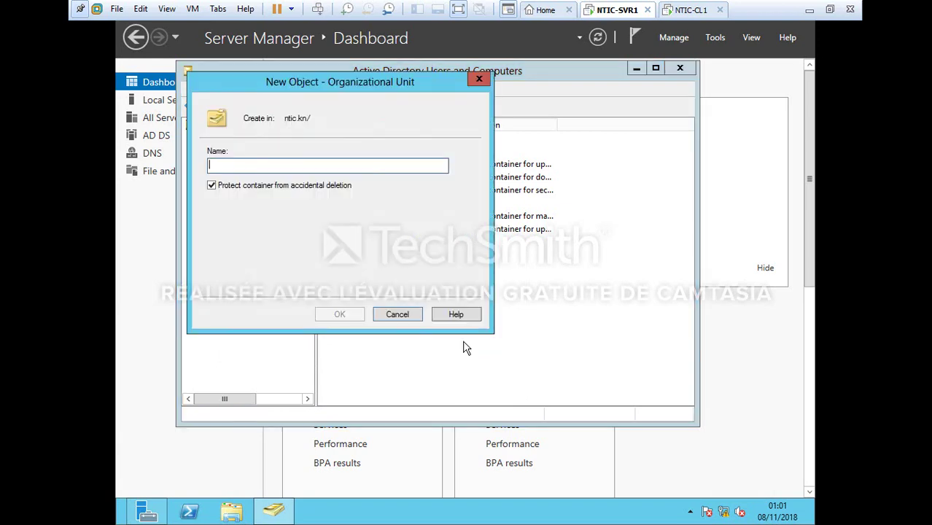
{"action": "type", "text": "filiale1"}
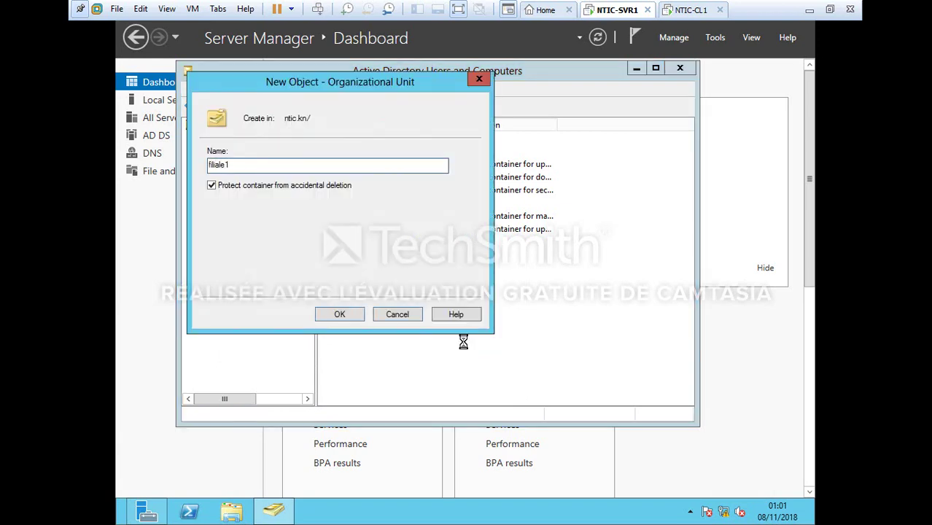
{"action": "key", "text": "Return"}
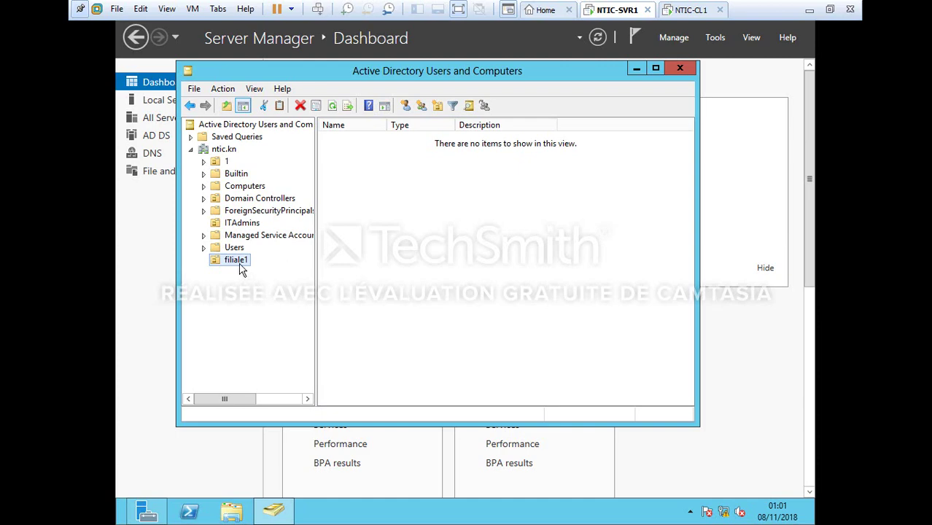
Create the groups 'adminstarteurs filiale' and 'assistance technique filiale' in filiale1
{"action": "right_click", "coordinate": [239, 261]}
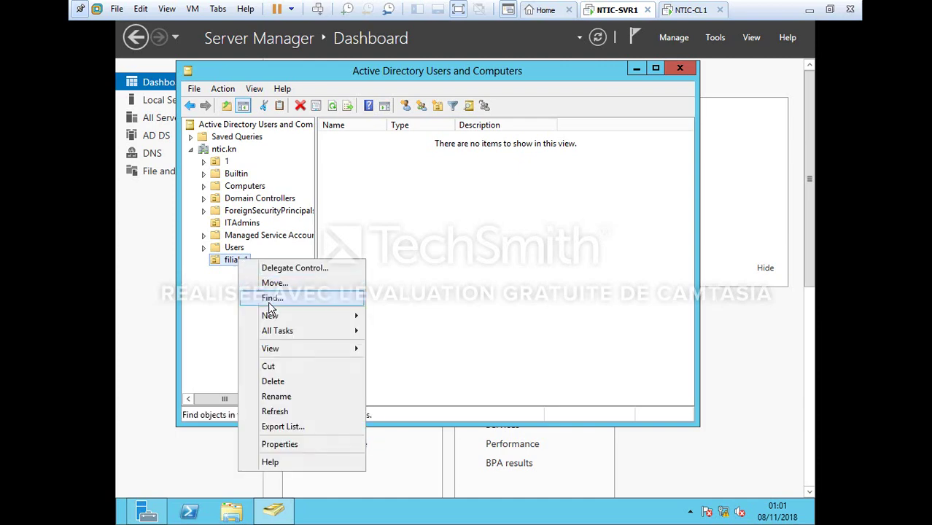
{"action": "mouse_move", "coordinate": [279, 316]}
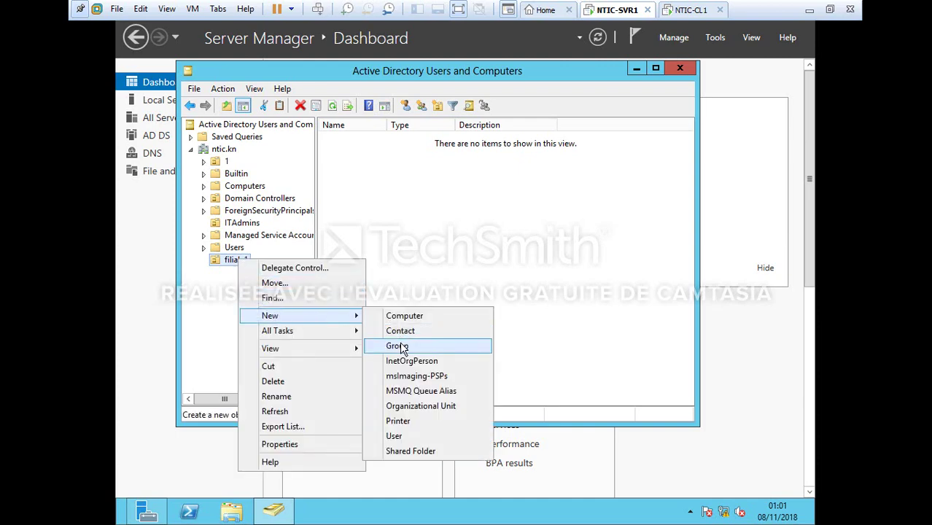
{"action": "left_click", "coordinate": [400, 346]}
{"action": "type", "text": "adm"}
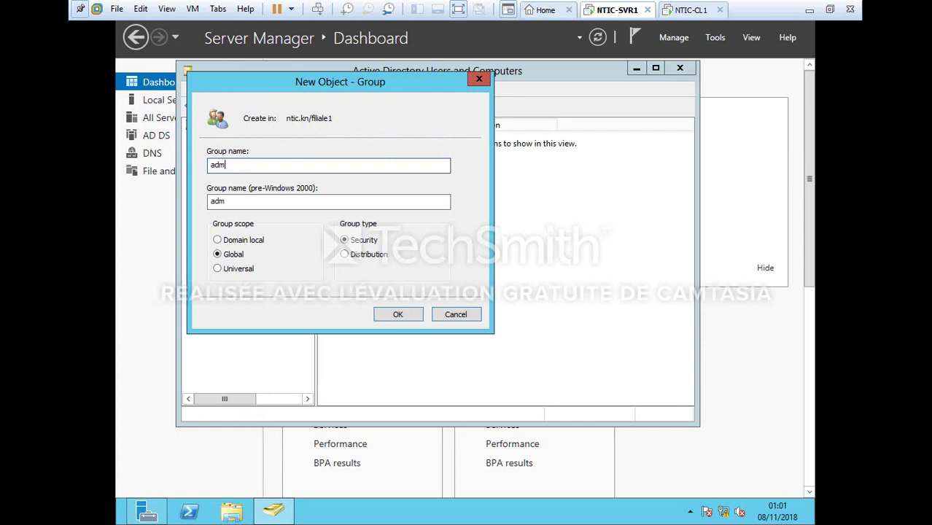
{"action": "type", "text": "instarteurs fili"}
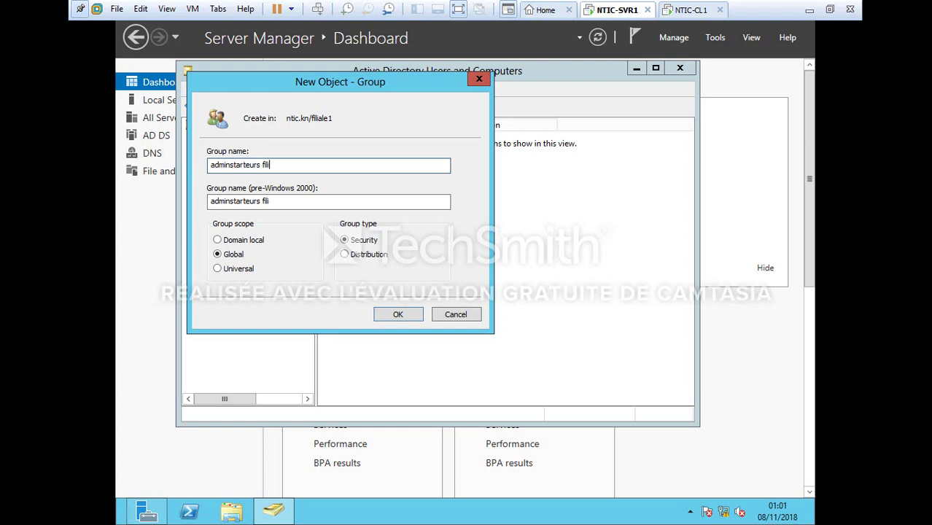
{"action": "type", "text": "ale1"}
{"action": "key", "text": "Return"}
{"action": "right_click", "coordinate": [249, 260]}
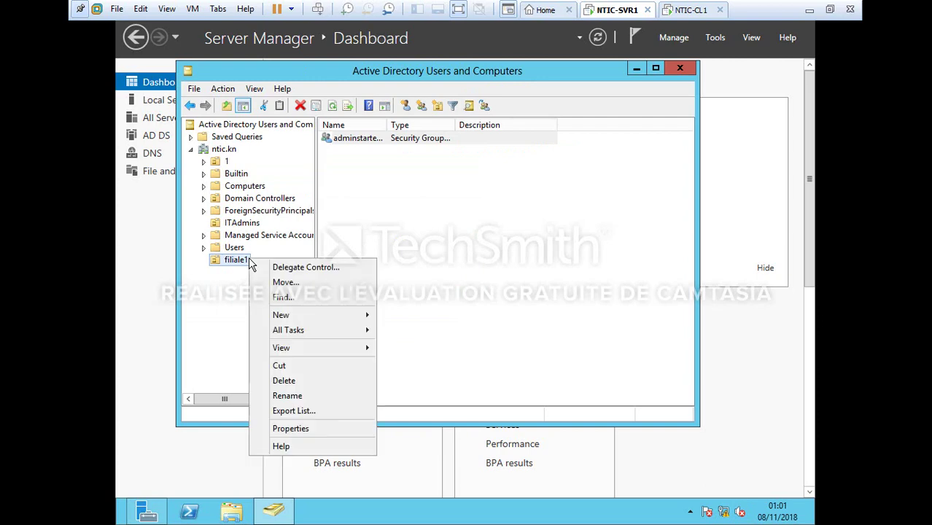
{"action": "mouse_move", "coordinate": [298, 315]}
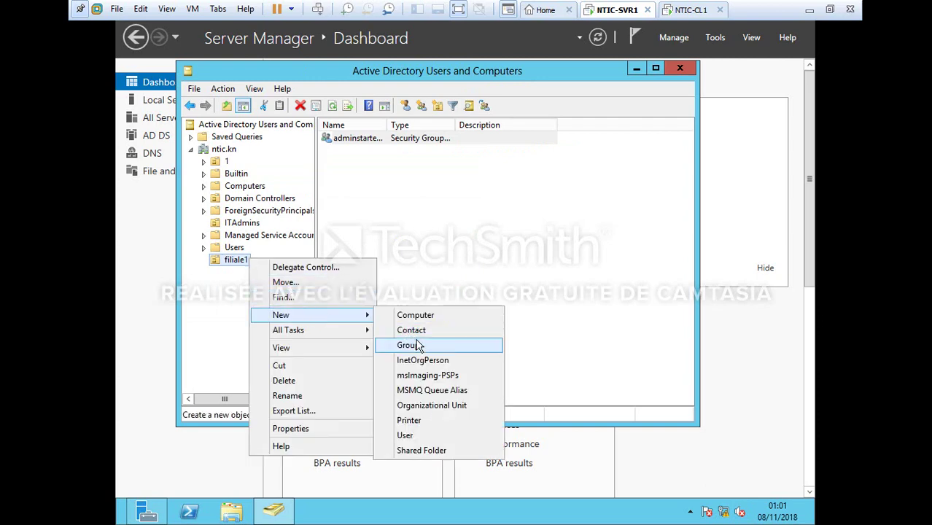
{"action": "left_click", "coordinate": [417, 346]}
{"action": "type", "text": "as"}
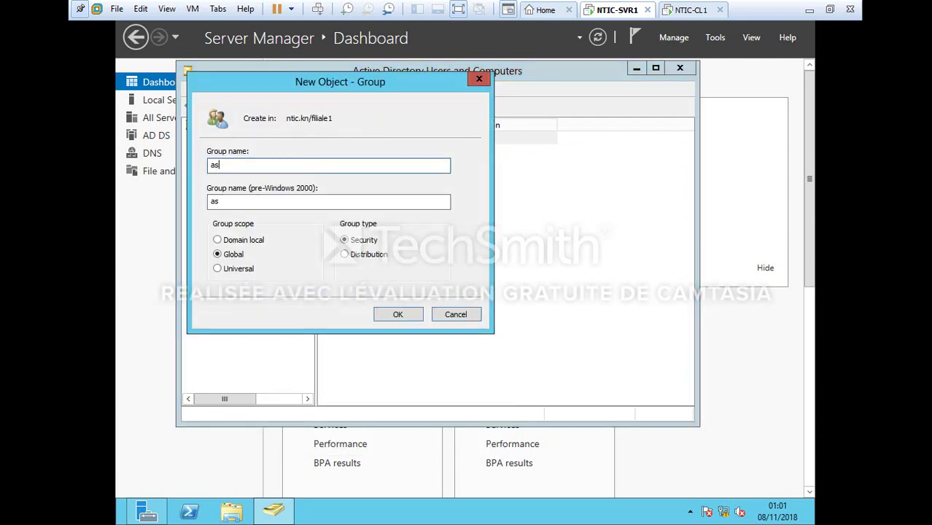
{"action": "type", "text": "sistance tech"}
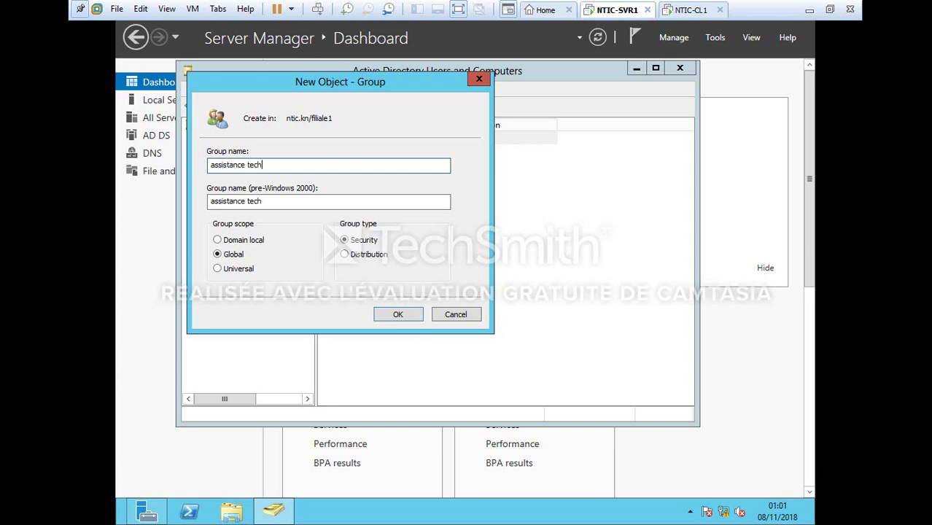
{"action": "type", "text": "nique filiale"}
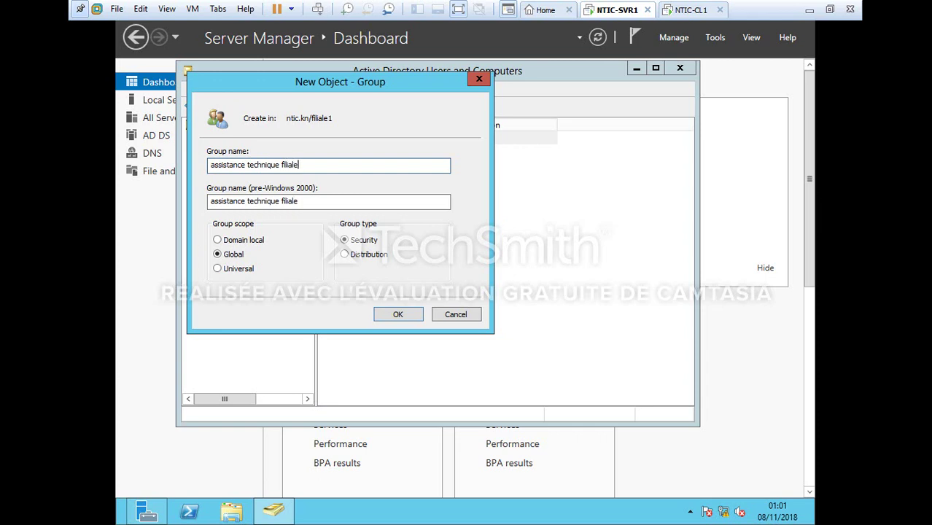
{"action": "key", "text": "Return"}
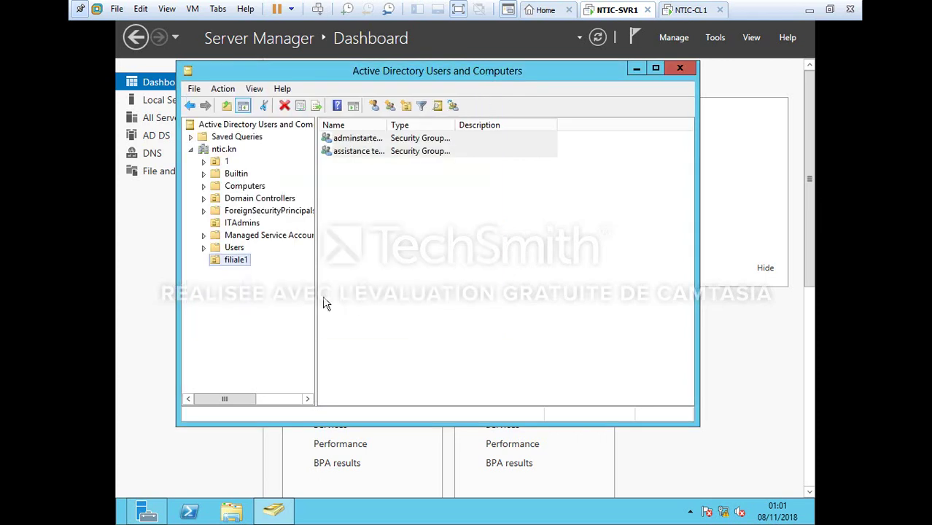
Create the group 'utilisateurs filiale1' in filiale1
{"action": "right_click", "coordinate": [240, 262]}
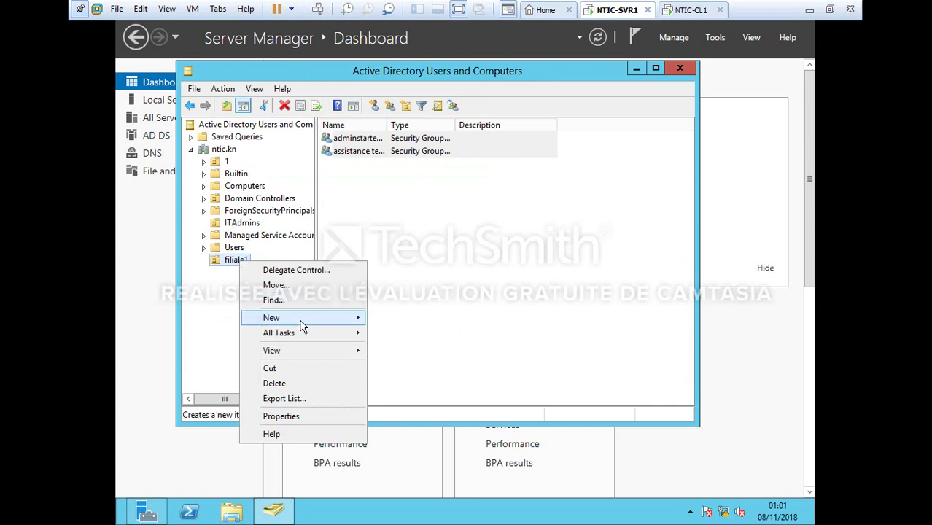
{"action": "mouse_move", "coordinate": [302, 325]}
{"action": "left_click", "coordinate": [404, 349]}
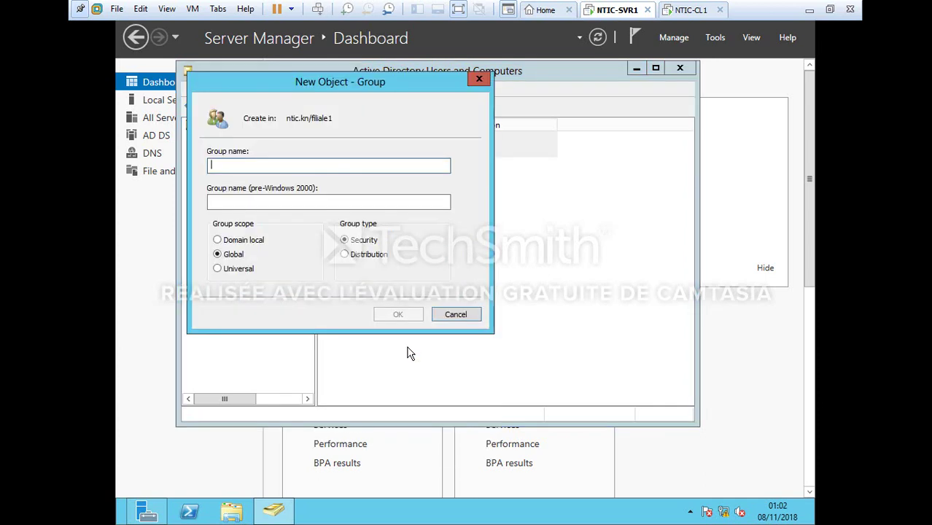
{"action": "type", "text": "util"}
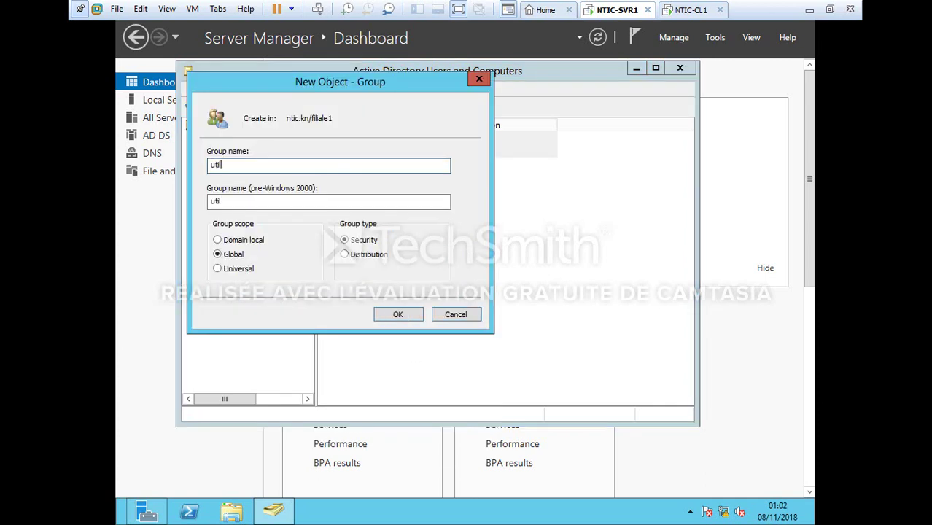
{"action": "type", "text": "isateurs filiale1"}
{"action": "key", "text": "Return"}
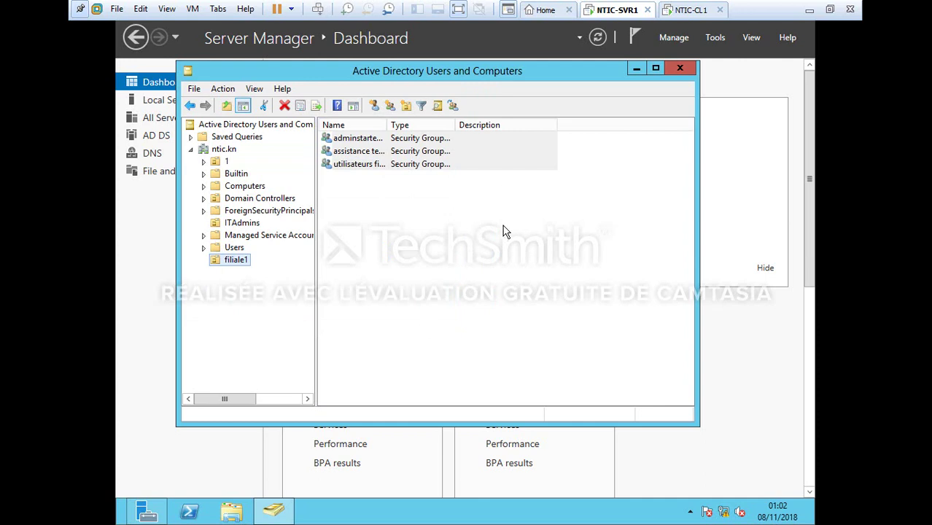
{"action": "left_click", "coordinate": [240, 224]}
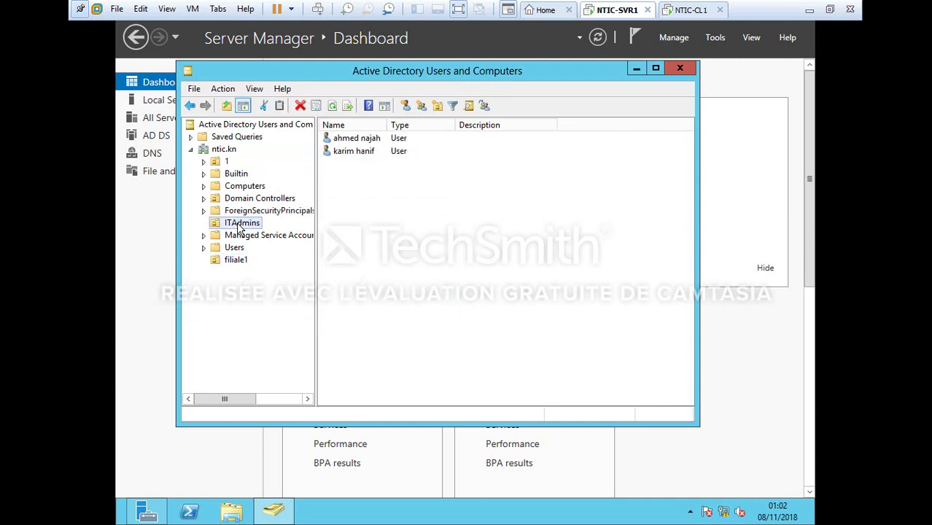
Move the first ITAdmins user account into the filiale1 OU
{"action": "right_click", "coordinate": [383, 145]}
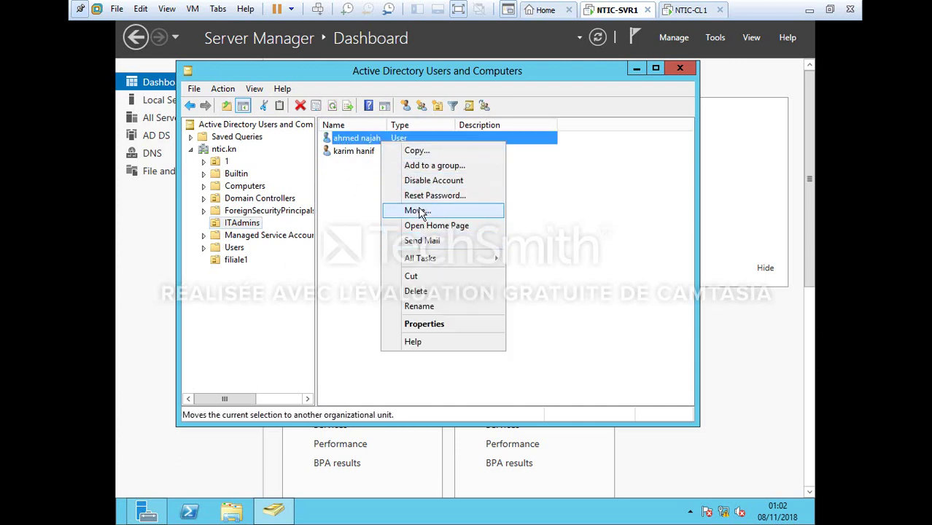
{"action": "left_click", "coordinate": [418, 210]}
{"action": "left_click", "coordinate": [288, 221]}
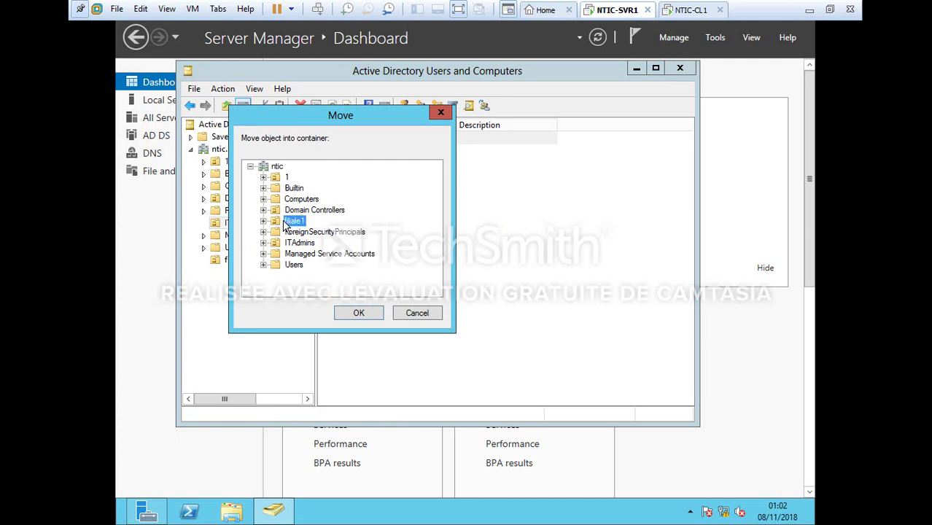
{"action": "left_click", "coordinate": [373, 315]}
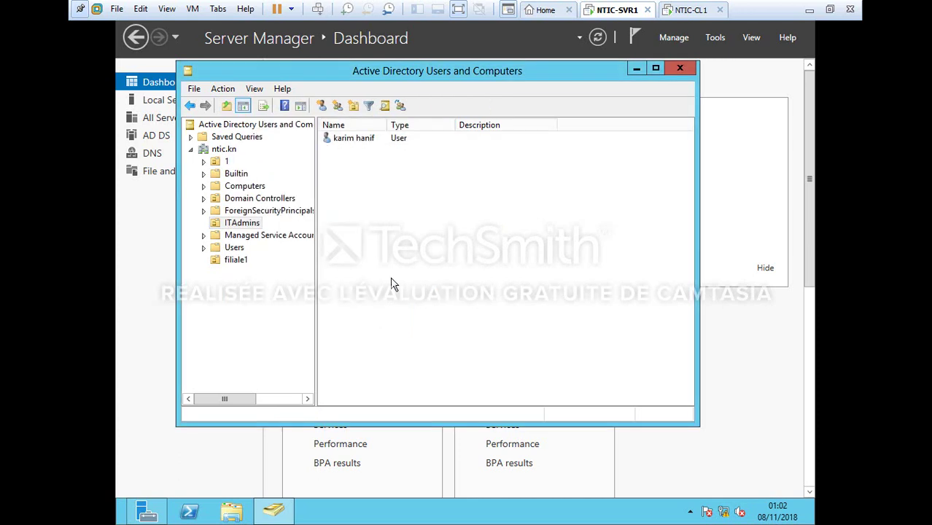
{"action": "right_click", "coordinate": [243, 225]}
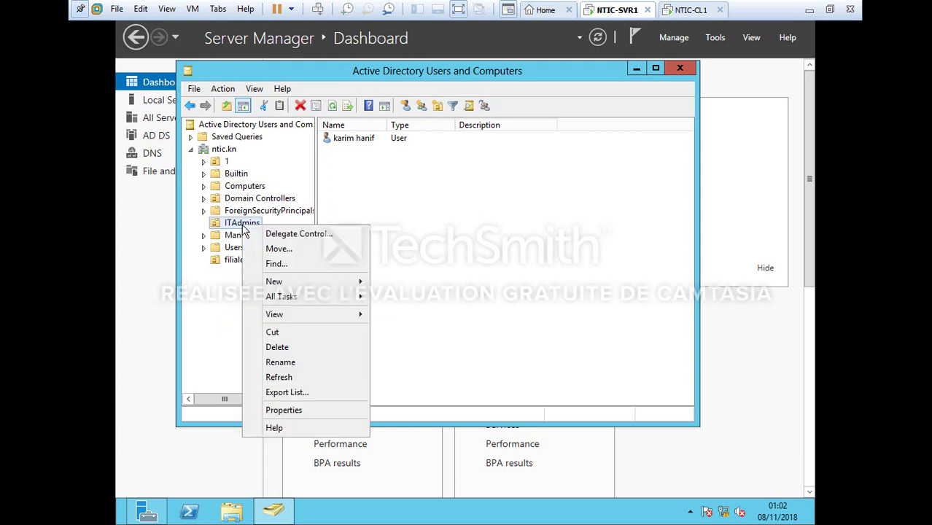
Create the developement OU under ITAdmins
{"action": "mouse_move", "coordinate": [302, 283]}
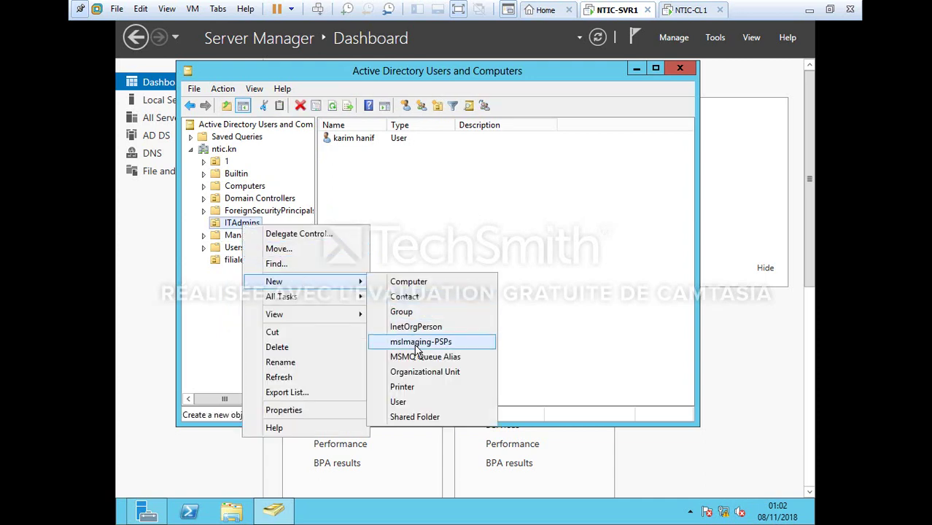
{"action": "left_click", "coordinate": [420, 373]}
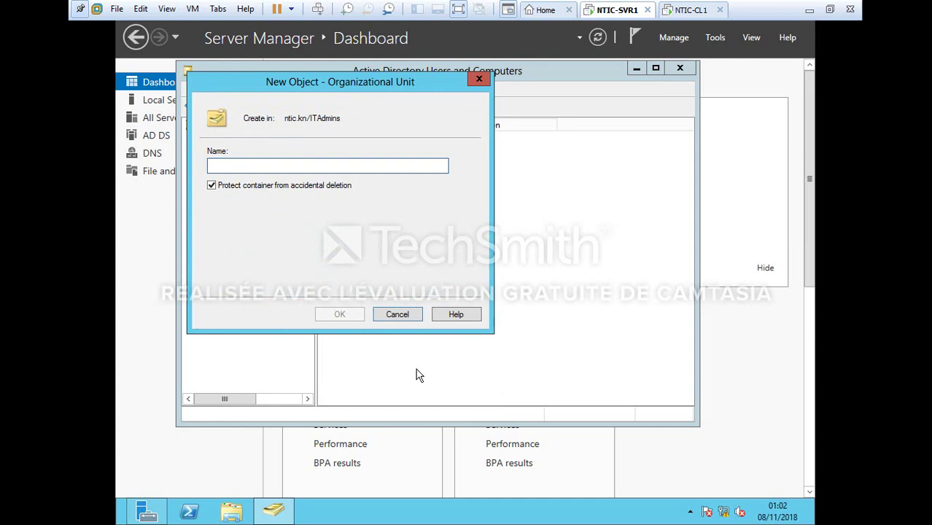
{"action": "type", "text": "developemn"}
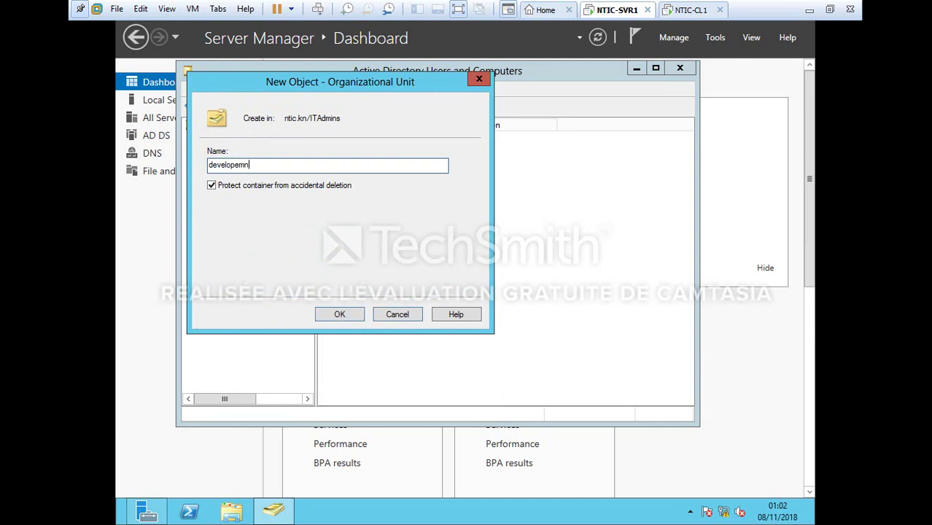
{"action": "type", "text": "et"}
{"action": "key", "text": "BackSpace"}
{"action": "key", "text": "BackSpace"}
{"action": "key", "text": "BackSpace"}
{"action": "key", "text": "Return"}
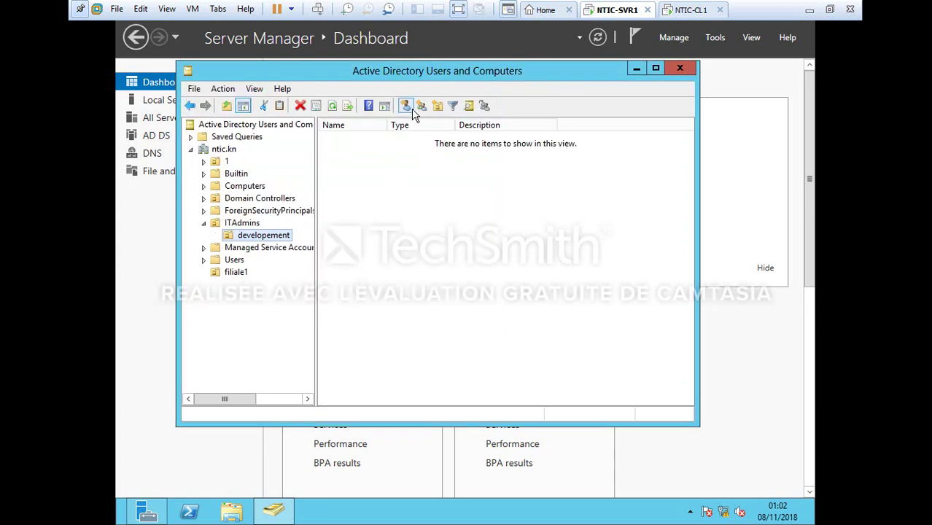
Start a new user in developement, entering first name, last name and logon name
{"action": "left_click", "coordinate": [411, 109]}
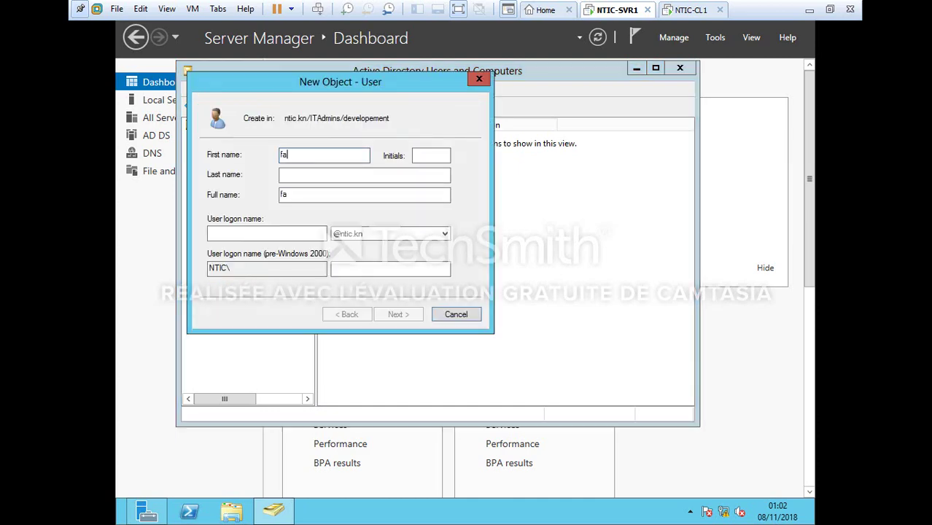
{"action": "left_click", "coordinate": [351, 178]}
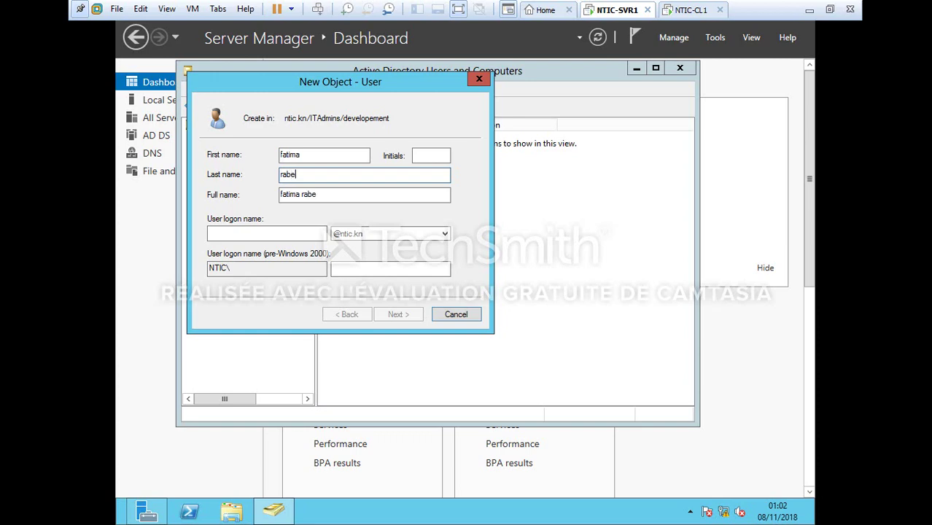
{"action": "left_click", "coordinate": [314, 230]}
{"action": "type", "text": "fatima"}
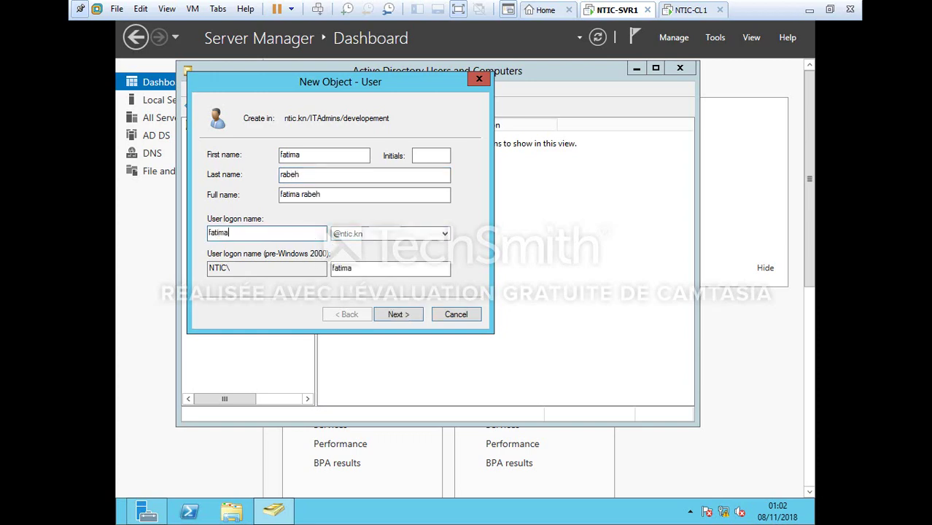
{"action": "key", "text": "Return"}
Set the user's password to never expire without forced change, and finish creating it
{"action": "type", "text": "a"}
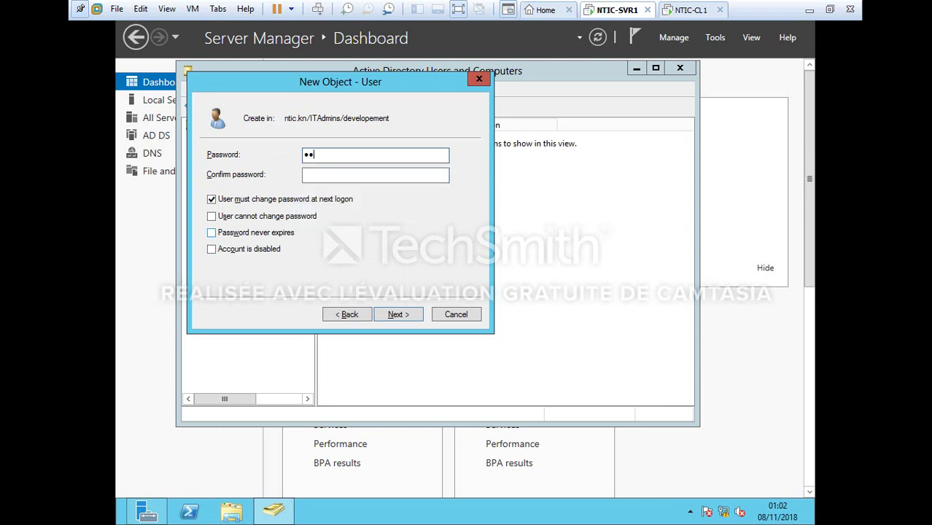
{"action": "type", "text": "123"}
{"action": "left_click", "coordinate": [357, 177]}
{"action": "type", "text": "Pa"}
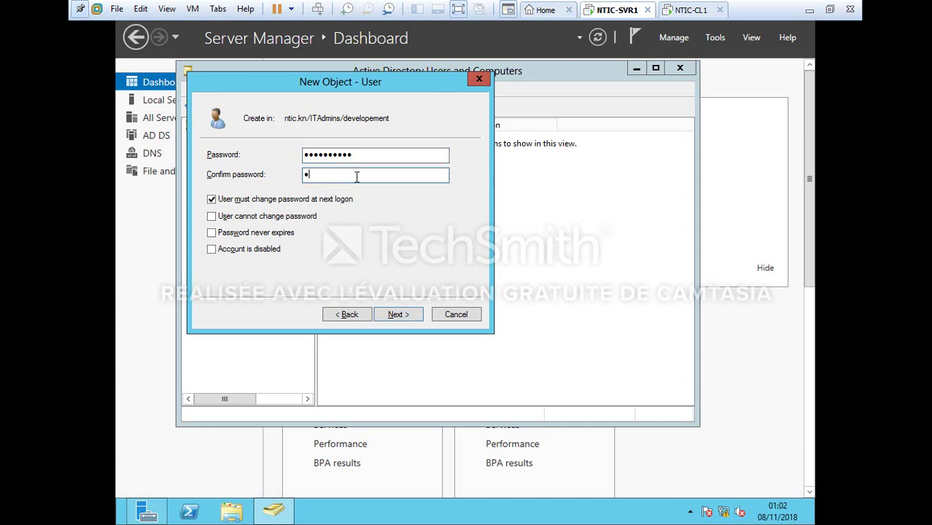
{"action": "type", "text": "ssword1!"}
{"action": "left_click", "coordinate": [211, 199]}
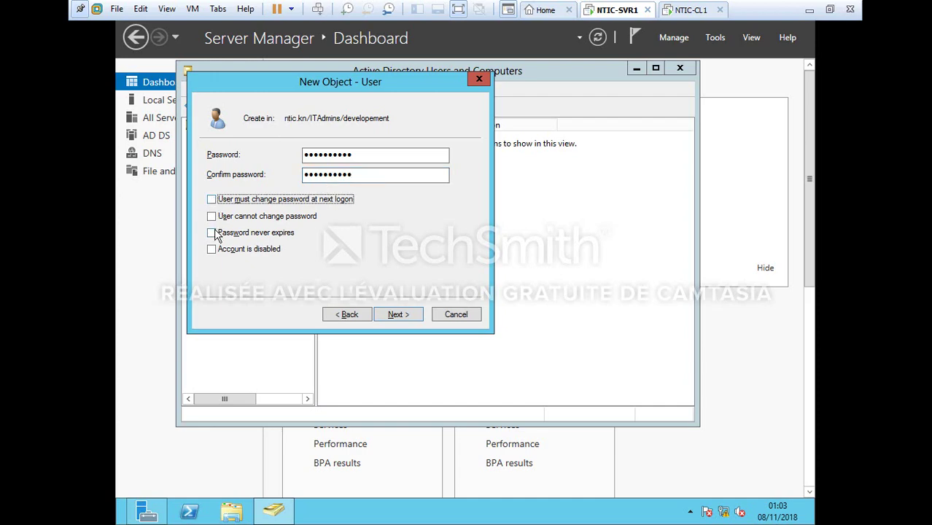
{"action": "left_click", "coordinate": [216, 234]}
{"action": "key", "text": "Return"}
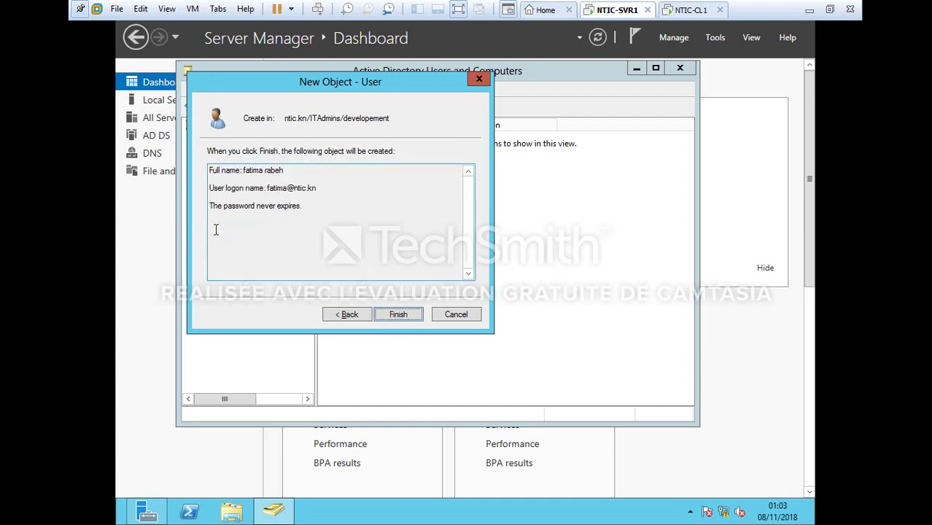
{"action": "key", "text": "Return"}
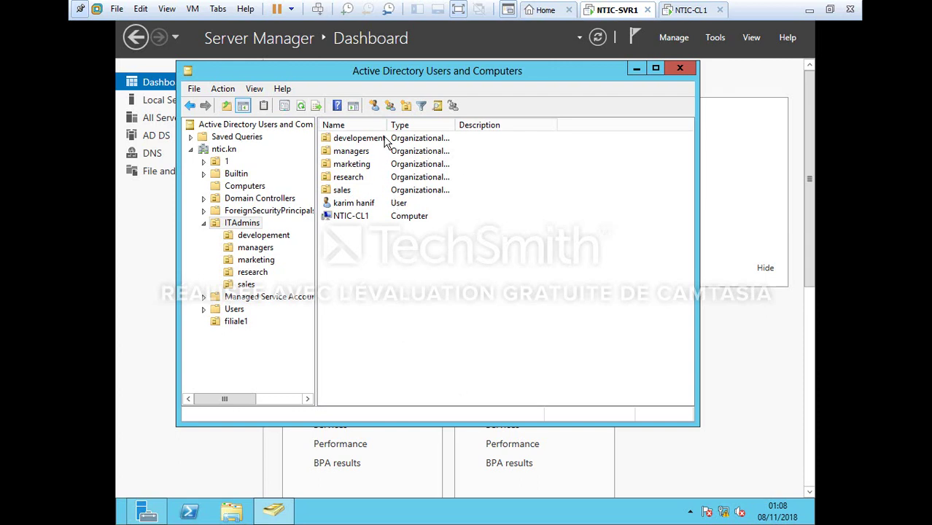
Move the new developement user into the filiale1 OU
{"action": "double_click", "coordinate": [357, 138]}
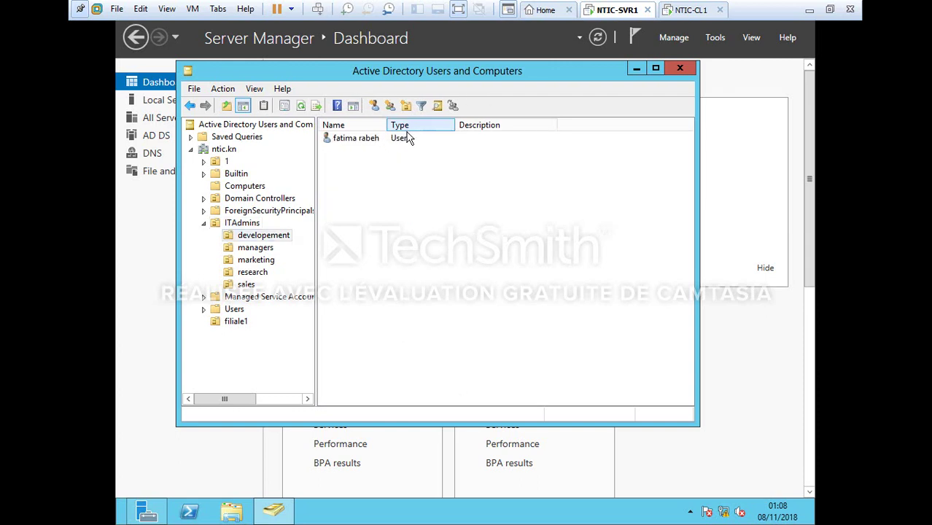
{"action": "left_click", "coordinate": [398, 140]}
{"action": "right_click", "coordinate": [395, 140]}
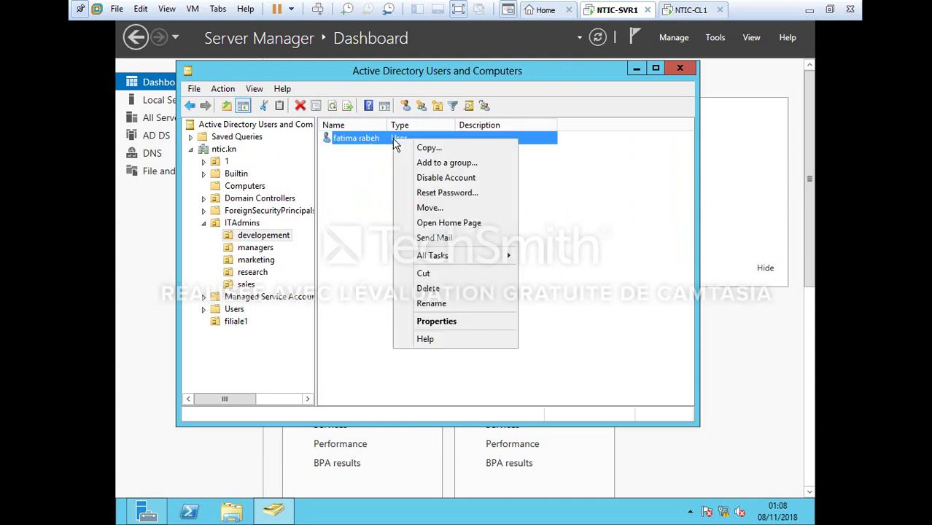
{"action": "left_click", "coordinate": [431, 208]}
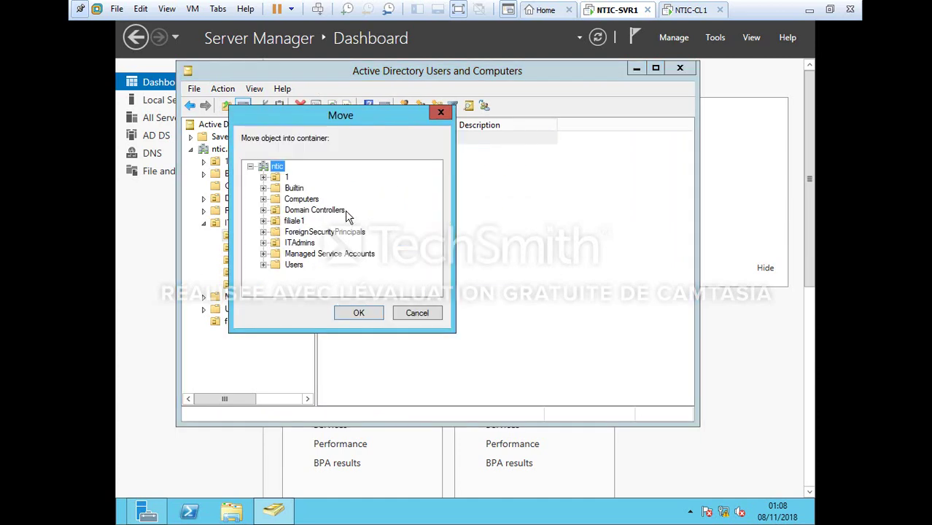
{"action": "left_click", "coordinate": [294, 221]}
{"action": "key", "text": "Return"}
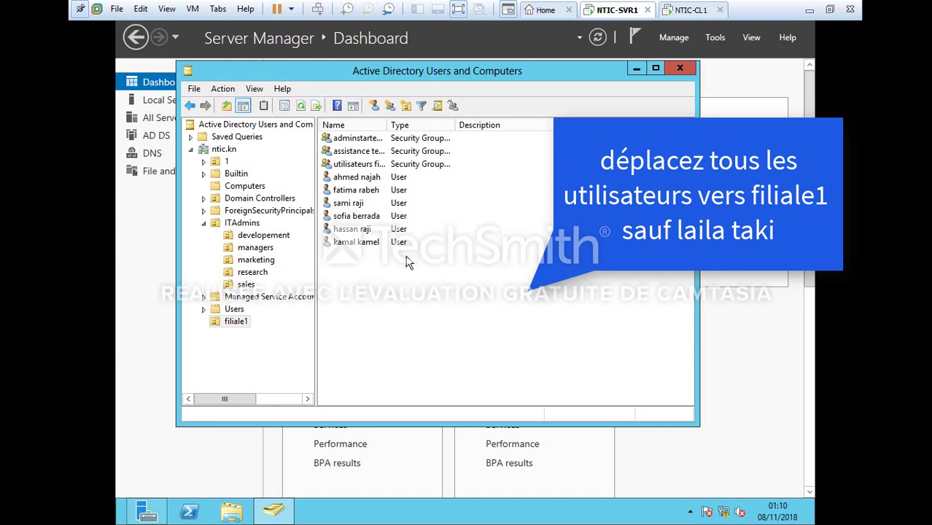
Move the NTIC-CL1 computer account from ITAdmins into filiale1
{"action": "double_click", "coordinate": [250, 223]}
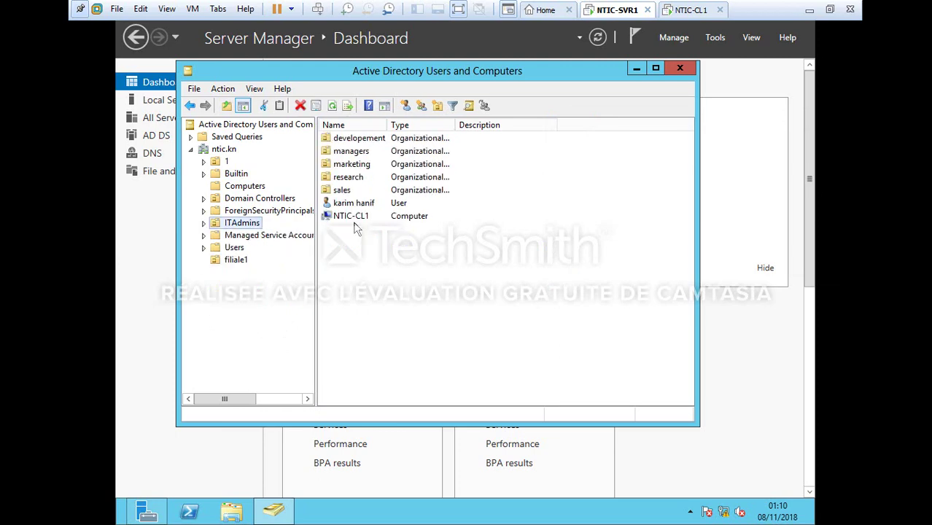
{"action": "right_click", "coordinate": [357, 219]}
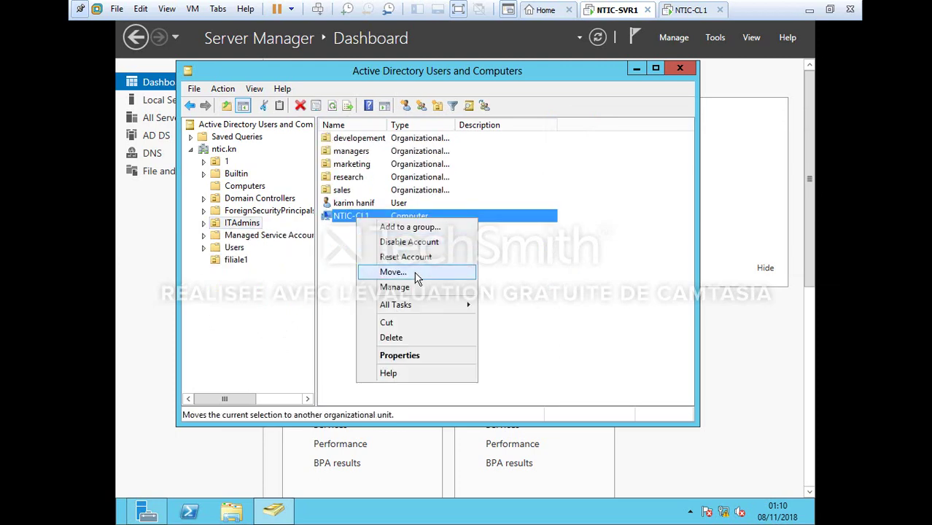
{"action": "left_click", "coordinate": [415, 273]}
{"action": "left_click", "coordinate": [293, 221]}
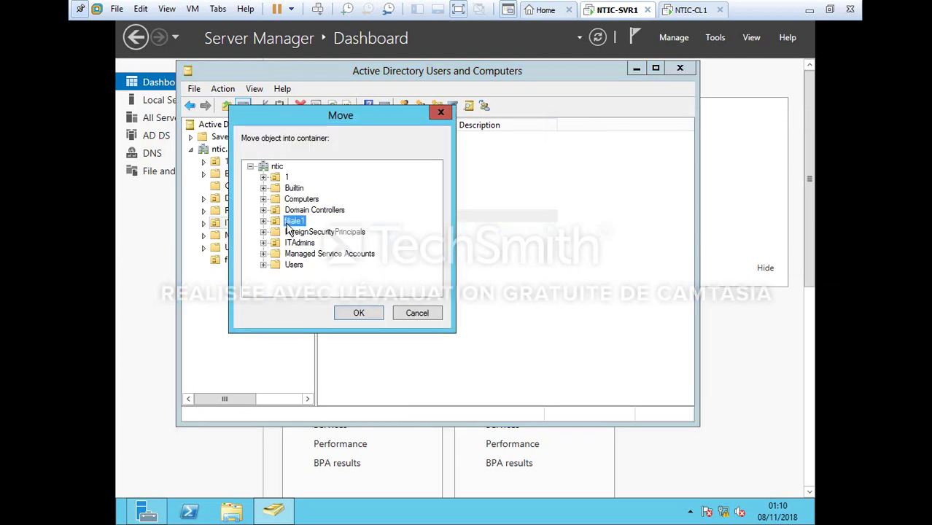
{"action": "key", "text": "Return"}
{"action": "left_click", "coordinate": [564, 261]}
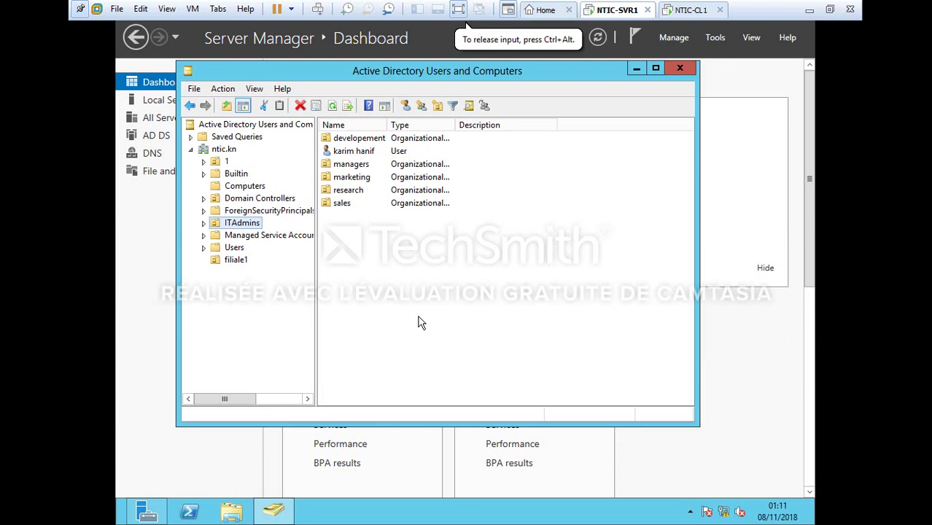
Start delegating control of filiale1 to the adminstrateurs filiale1 group
{"action": "left_click", "coordinate": [231, 263]}
{"action": "right_click", "coordinate": [230, 263]}
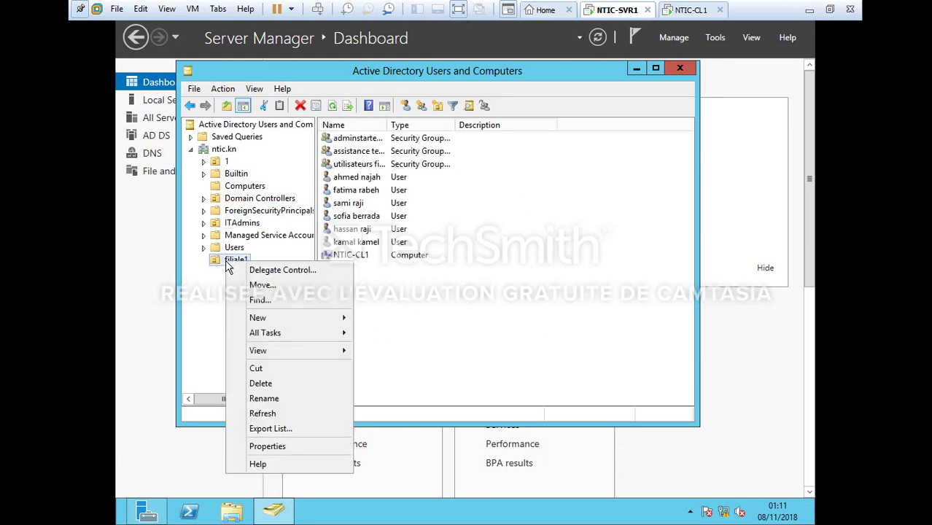
{"action": "left_click", "coordinate": [296, 277]}
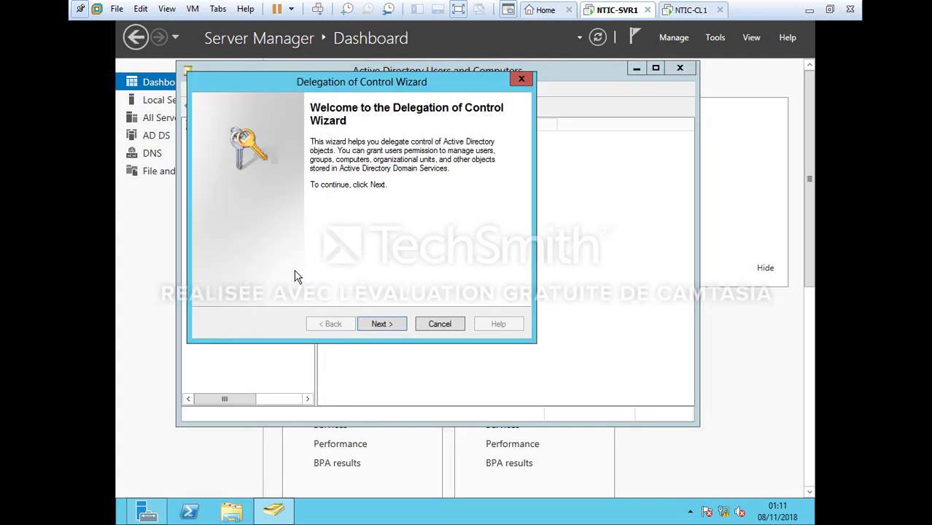
{"action": "left_click", "coordinate": [396, 328]}
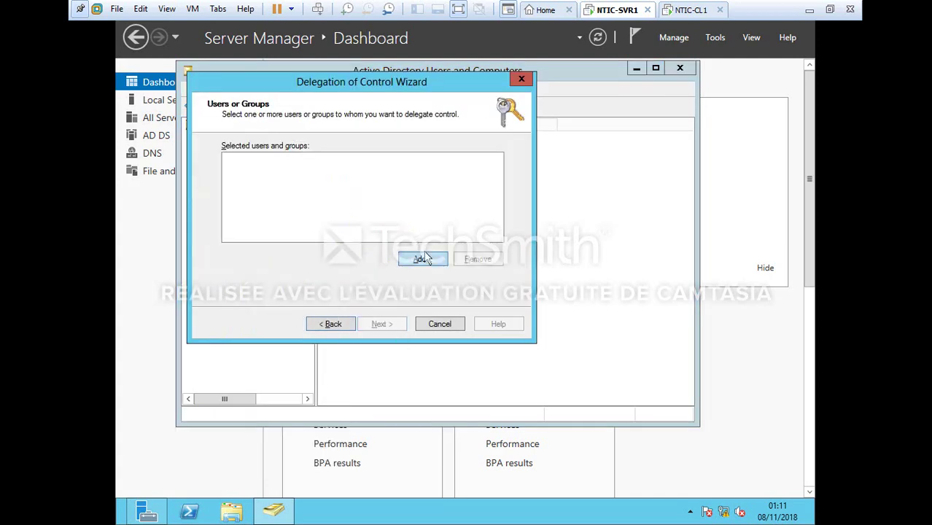
{"action": "left_click", "coordinate": [426, 257]}
{"action": "left_click", "coordinate": [250, 248]}
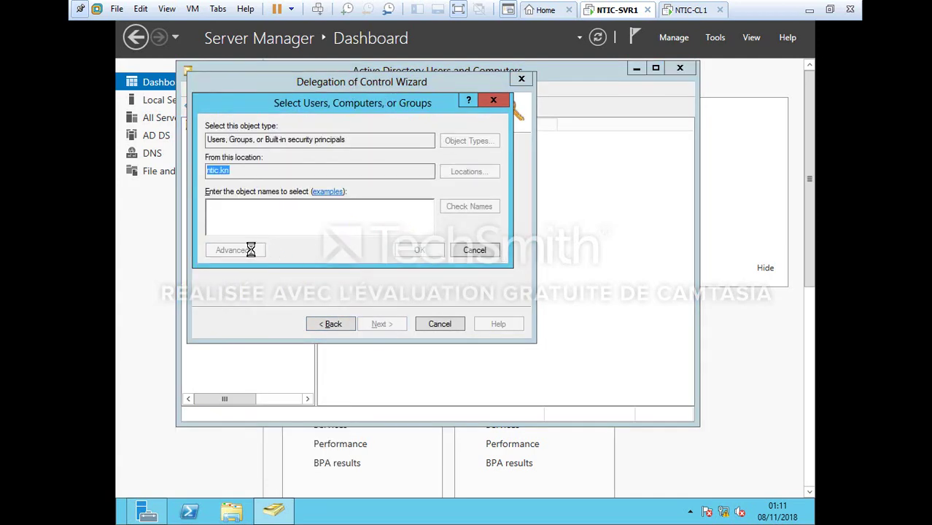
{"action": "left_click", "coordinate": [519, 242]}
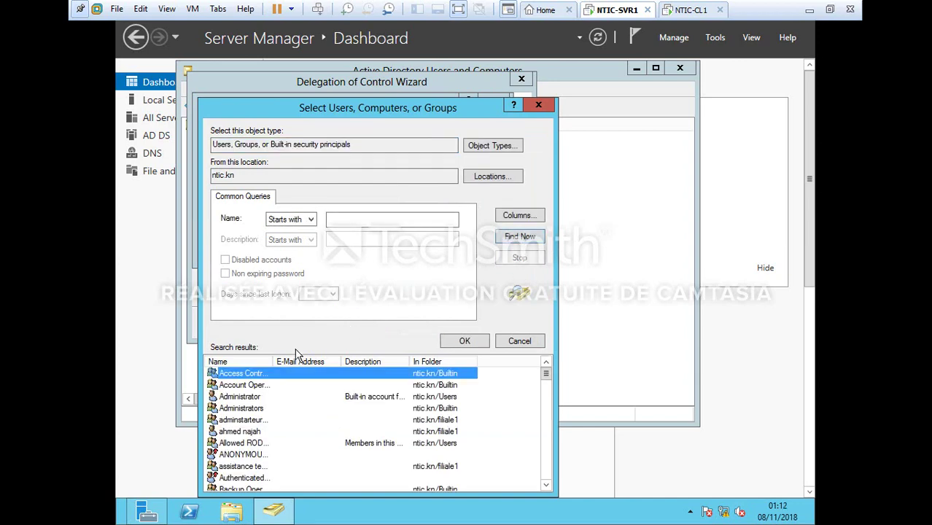
{"action": "left_click_drag", "start_coordinate": [274, 358], "coordinate": [360, 357]}
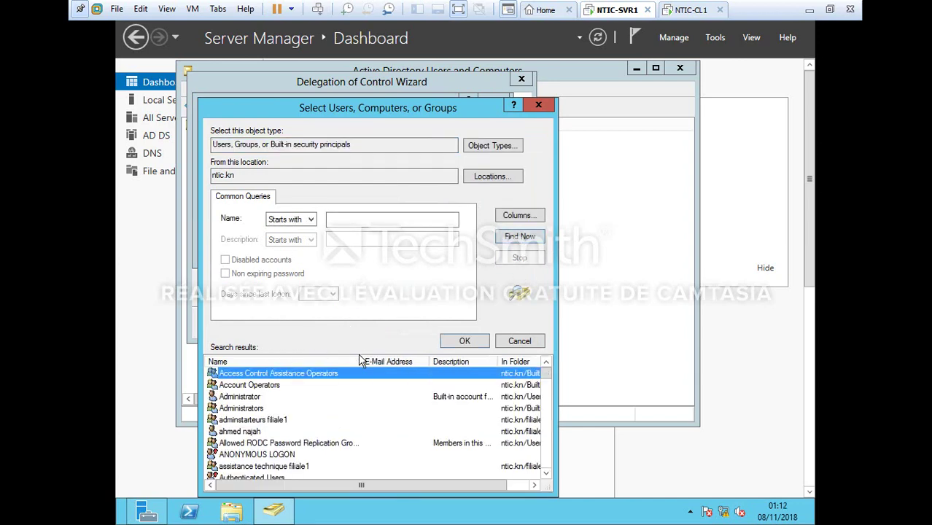
{"action": "double_click", "coordinate": [248, 421]}
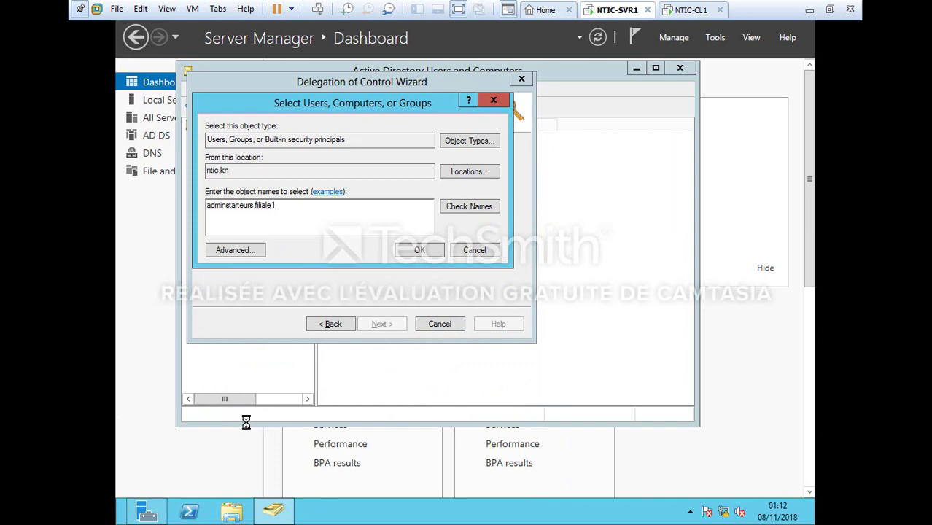
{"action": "key", "text": "Return"}
Delegate the first six common tasks, including user account management, and finish the wizard
{"action": "left_click", "coordinate": [378, 325]}
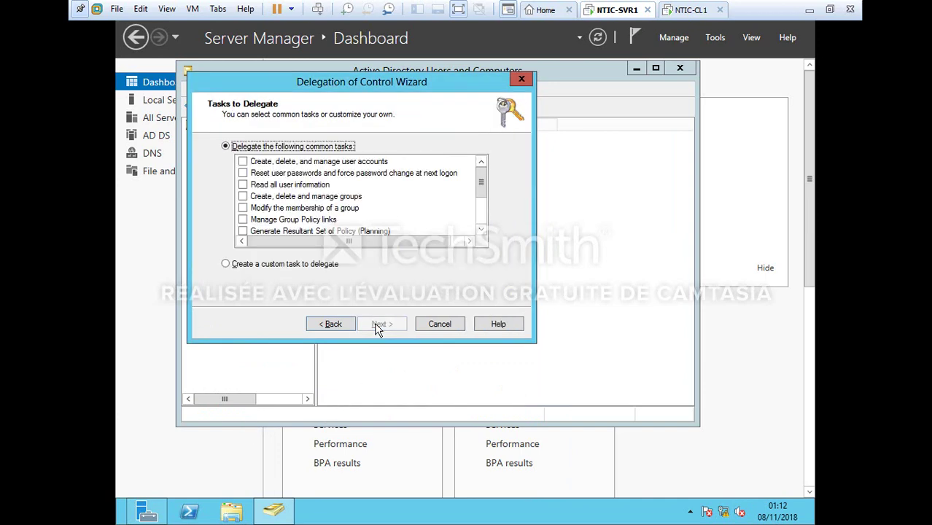
{"action": "left_click", "coordinate": [243, 162]}
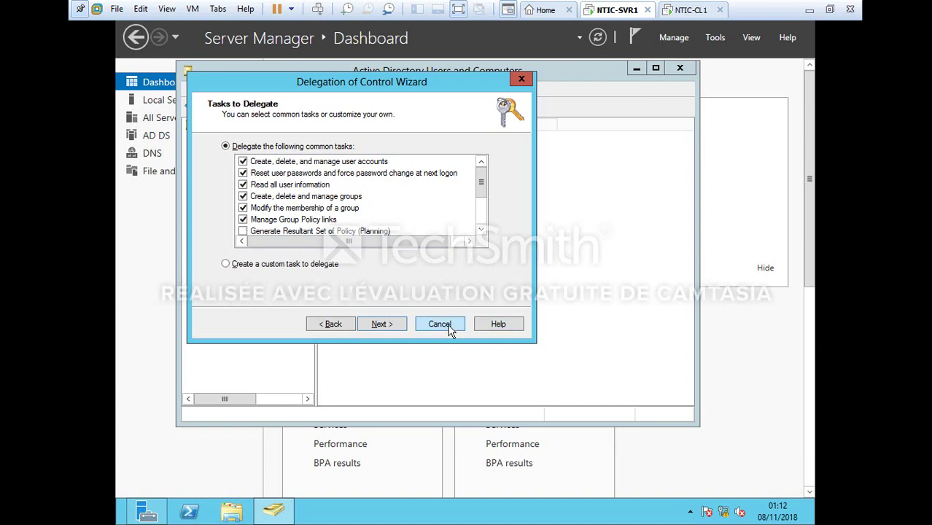
{"action": "left_click", "coordinate": [397, 328]}
{"action": "left_click", "coordinate": [389, 322]}
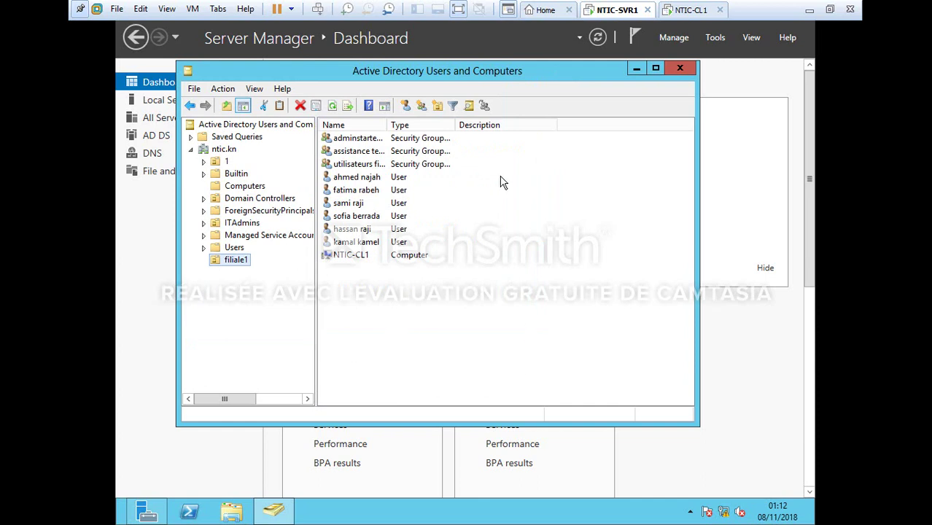
Start a Delegate Control wizard on filiale1 for the assistance technique filiale1 group and tick password resets
{"action": "right_click", "coordinate": [243, 267]}
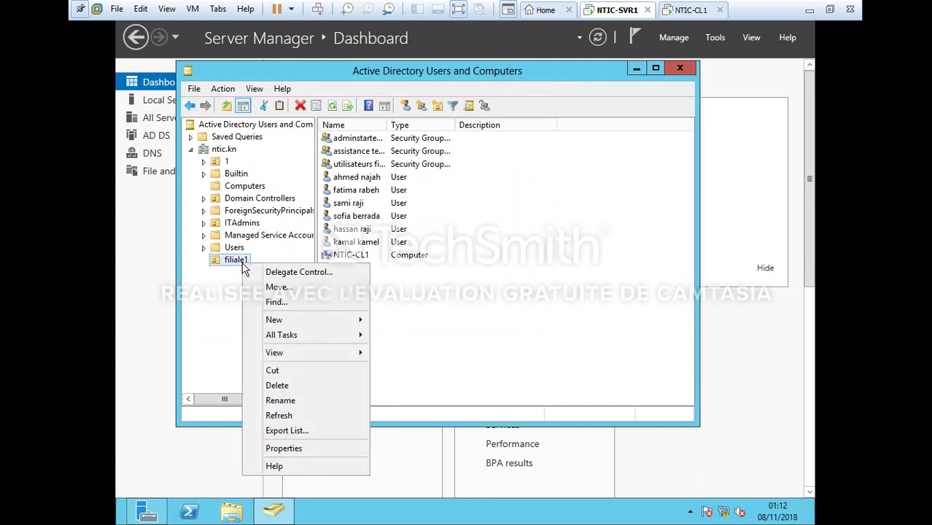
{"action": "left_click", "coordinate": [305, 275]}
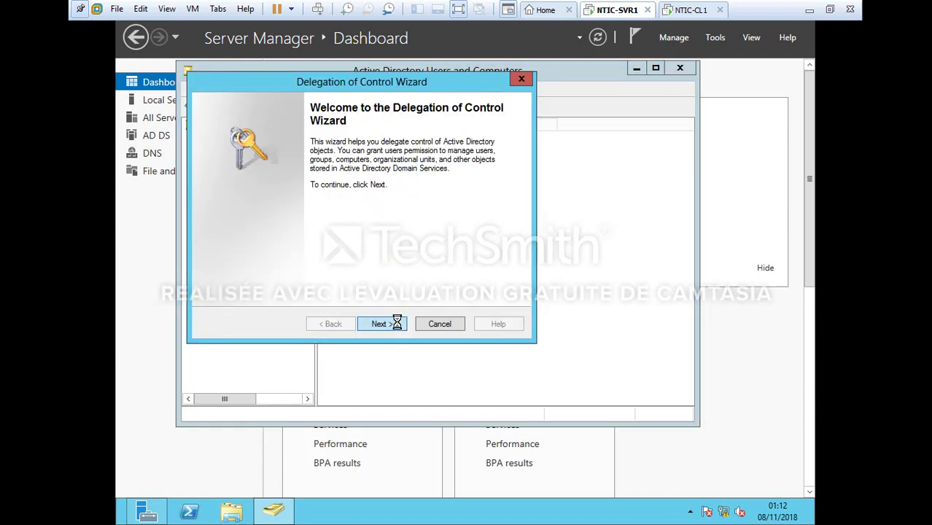
{"action": "left_click", "coordinate": [398, 323]}
{"action": "left_click", "coordinate": [422, 260]}
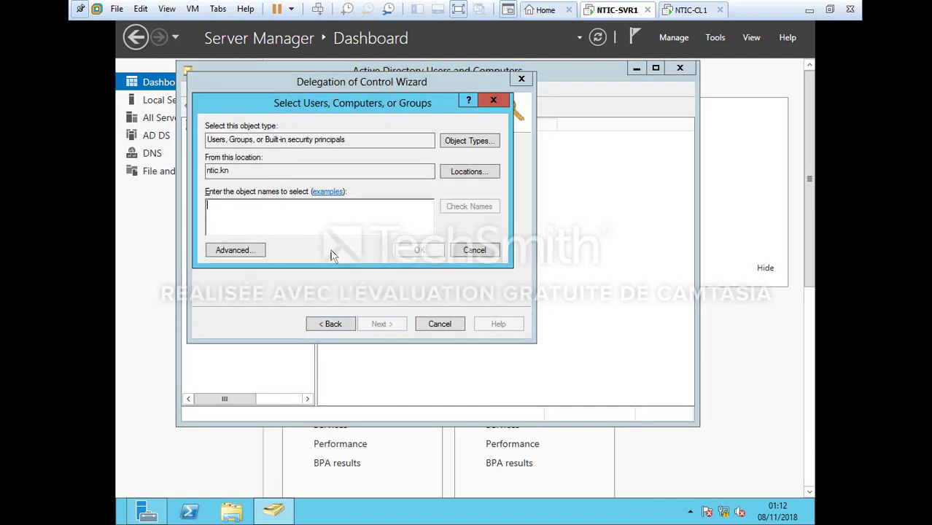
{"action": "left_click", "coordinate": [257, 251]}
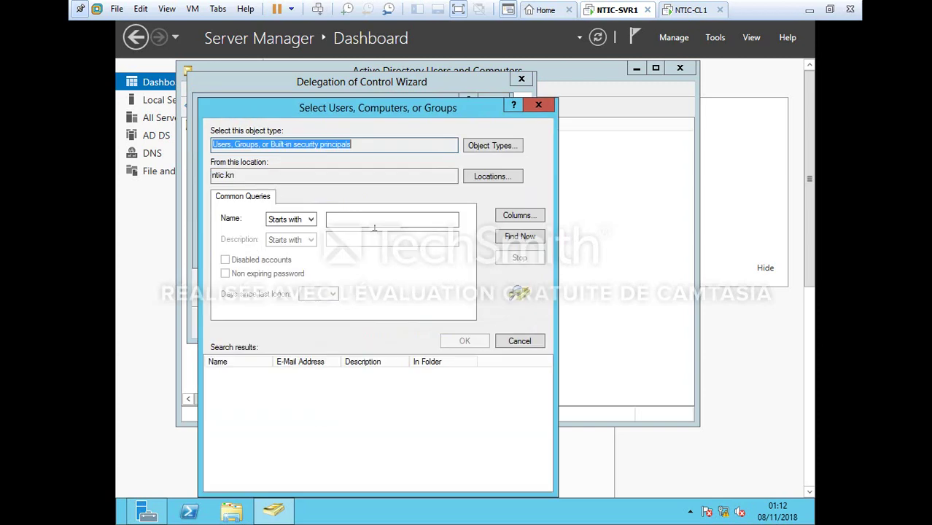
{"action": "left_click", "coordinate": [519, 237]}
{"action": "left_click_drag", "start_coordinate": [275, 362], "coordinate": [344, 364]}
{"action": "left_click", "coordinate": [278, 467]}
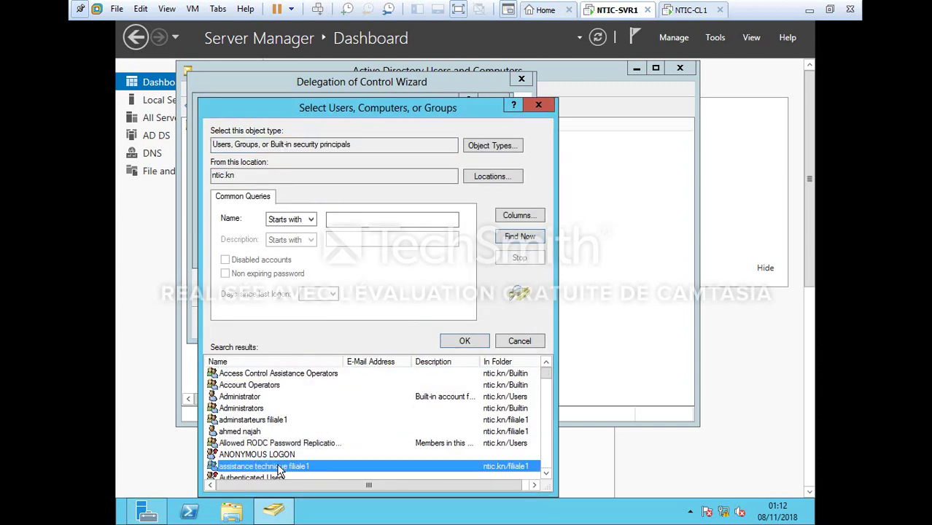
{"action": "left_click", "coordinate": [462, 343]}
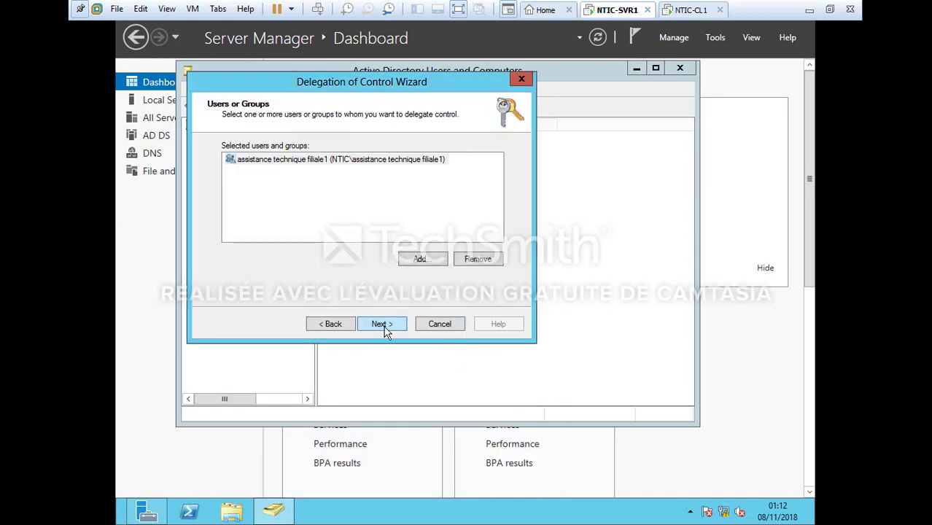
{"action": "left_click", "coordinate": [383, 324]}
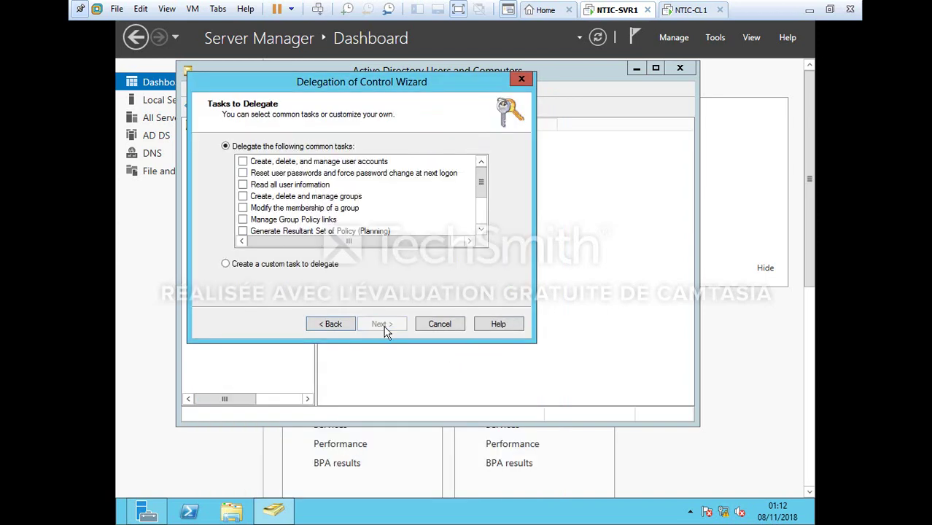
{"action": "left_click", "coordinate": [243, 173]}
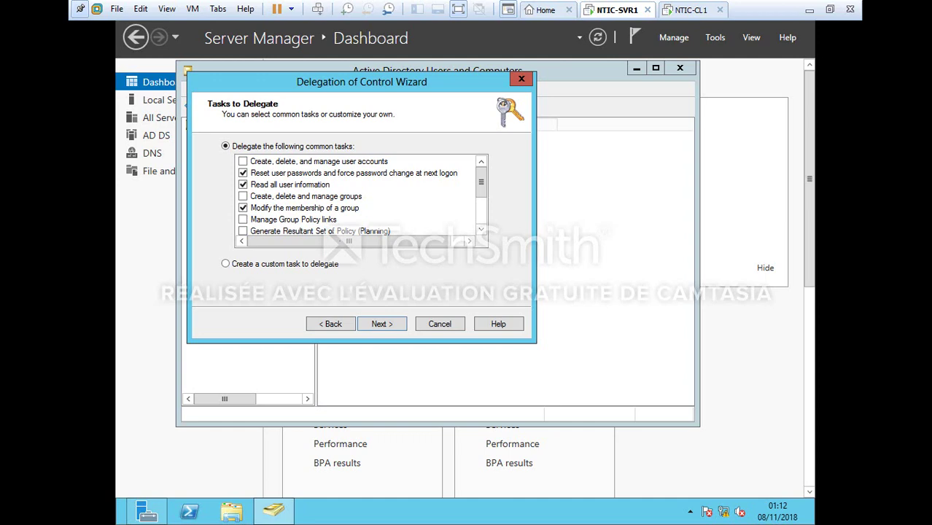
Keep the password-reset, user-reading and group-membership tasks and complete the delegation wizard
{"action": "left_click", "coordinate": [397, 326]}
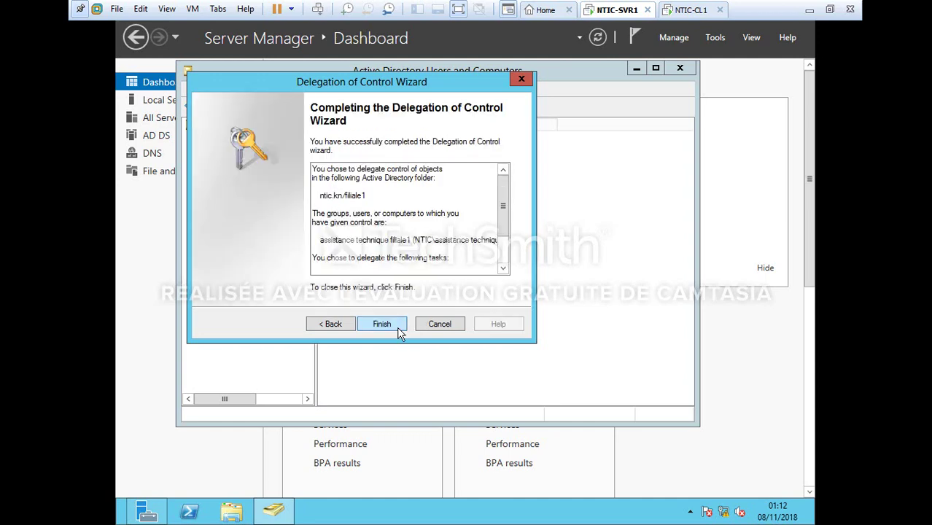
{"action": "left_click", "coordinate": [390, 326]}
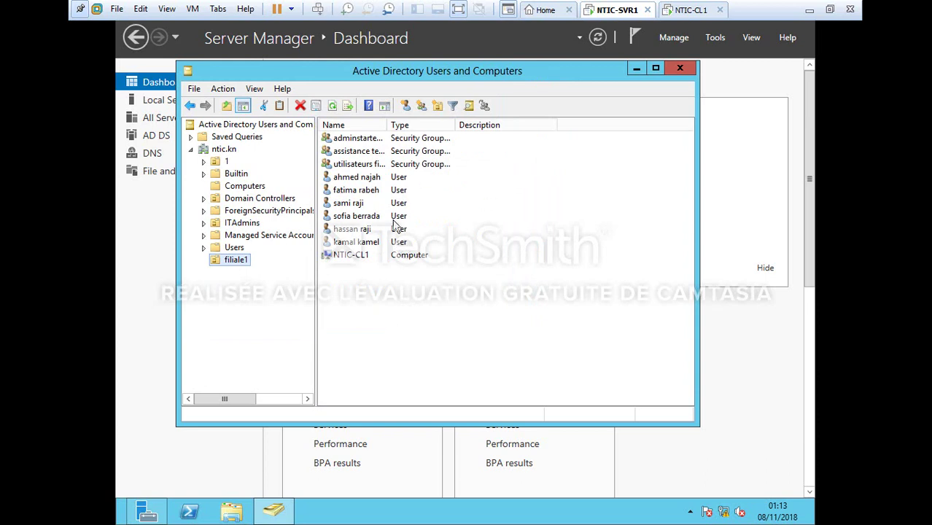
Add the first filiale1 user to adminstrateurs filiale1 through the advanced group search, and acknowledge the success message
{"action": "left_click", "coordinate": [367, 178]}
{"action": "right_click", "coordinate": [367, 178]}
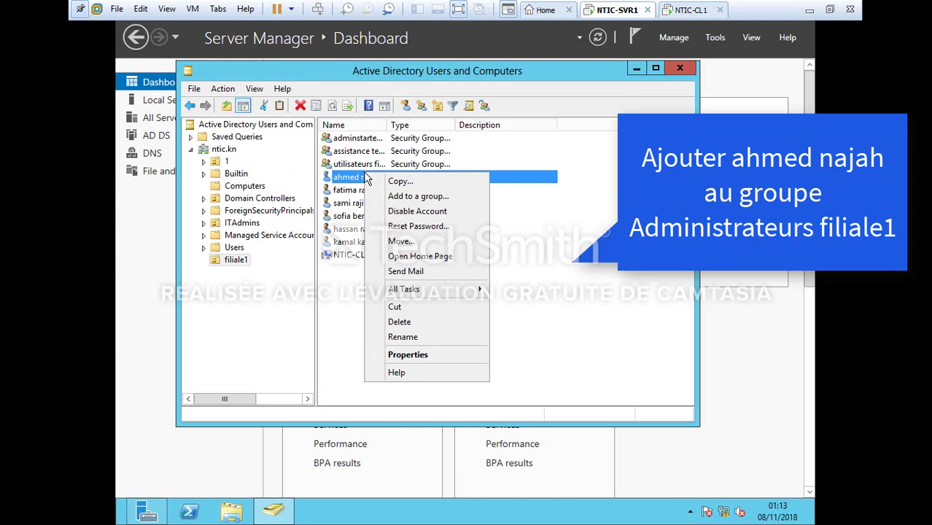
{"action": "left_click", "coordinate": [403, 197]}
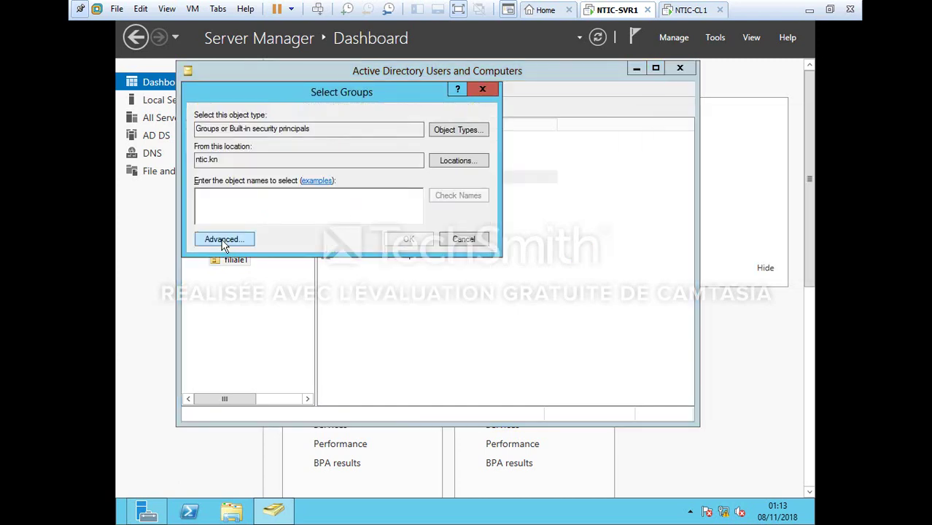
{"action": "left_click", "coordinate": [222, 239]}
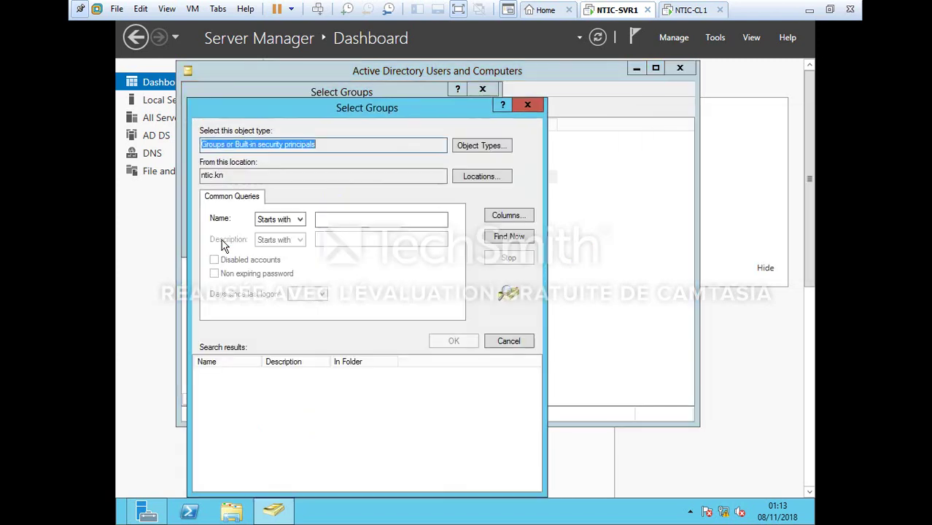
{"action": "left_click", "coordinate": [508, 236]}
{"action": "left_click_drag", "start_coordinate": [262, 362], "coordinate": [313, 362]}
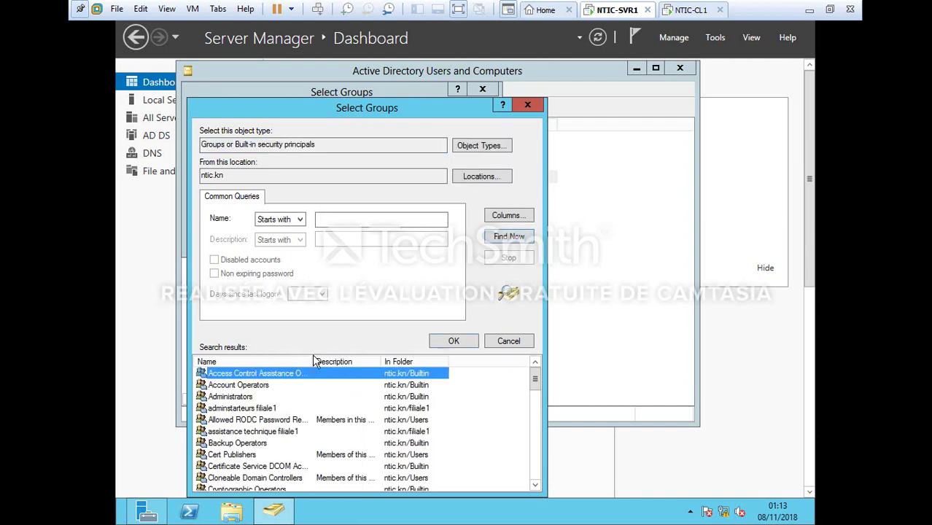
{"action": "double_click", "coordinate": [235, 409]}
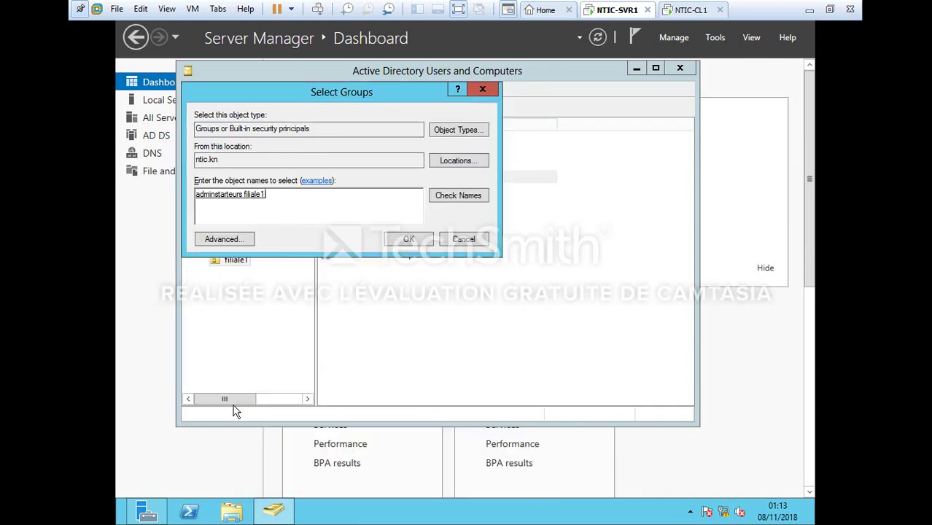
{"action": "key", "text": "Return"}
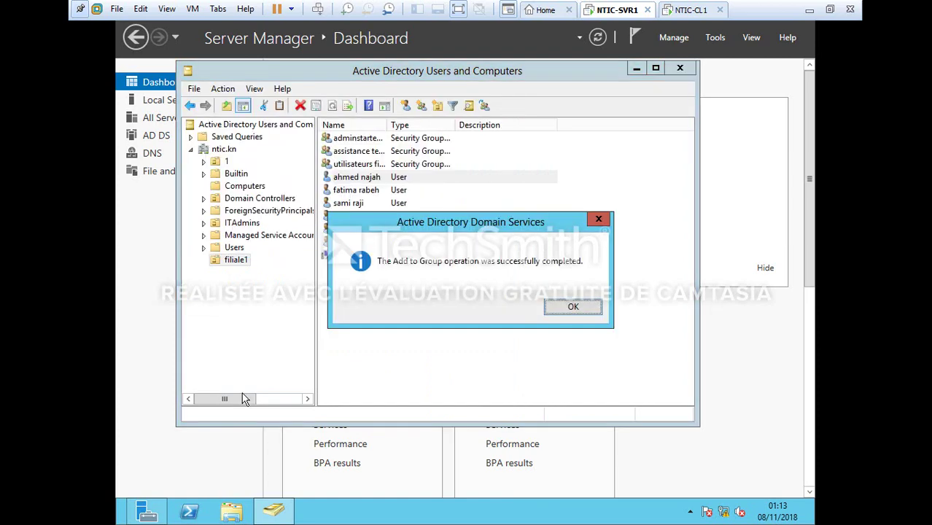
{"action": "left_click", "coordinate": [573, 312]}
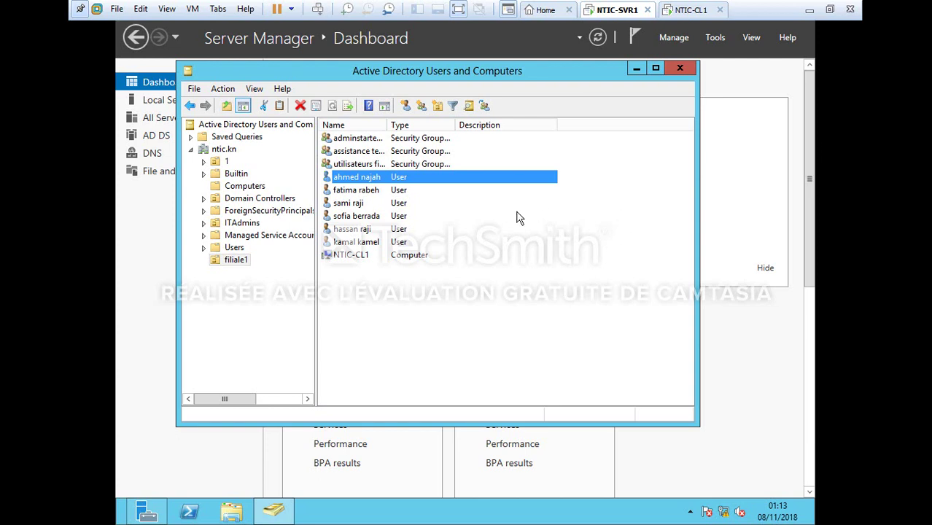
Make the adminstrateurs filiale1 group a member of Server Operators and acknowledge the success message
{"action": "left_click", "coordinate": [396, 142]}
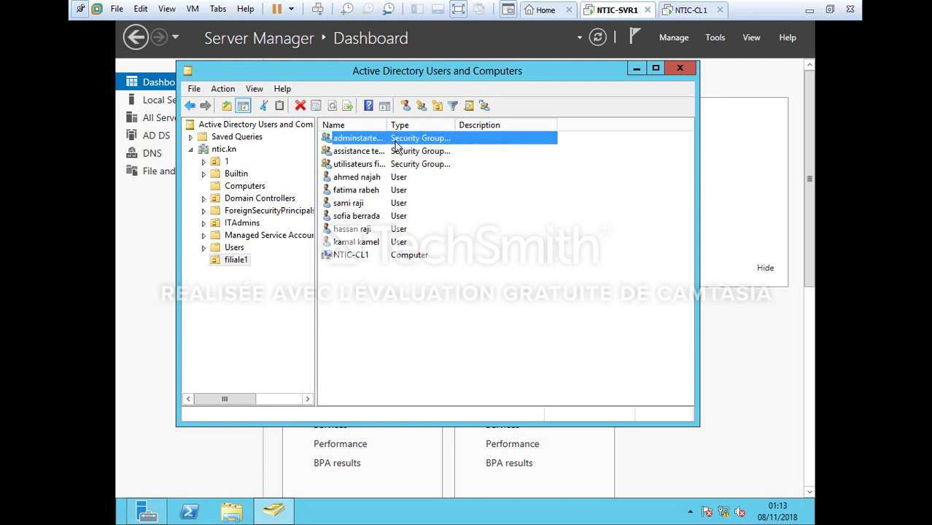
{"action": "right_click", "coordinate": [396, 145]}
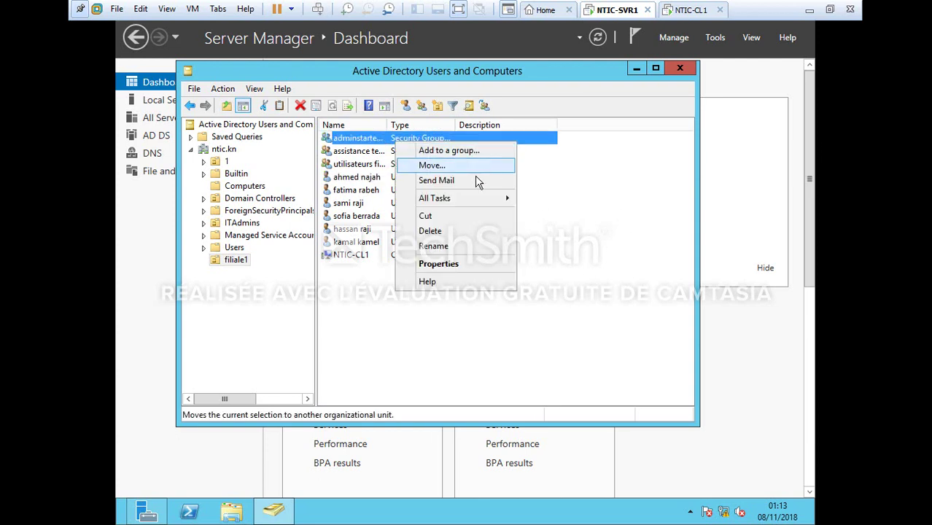
{"action": "left_click", "coordinate": [439, 152]}
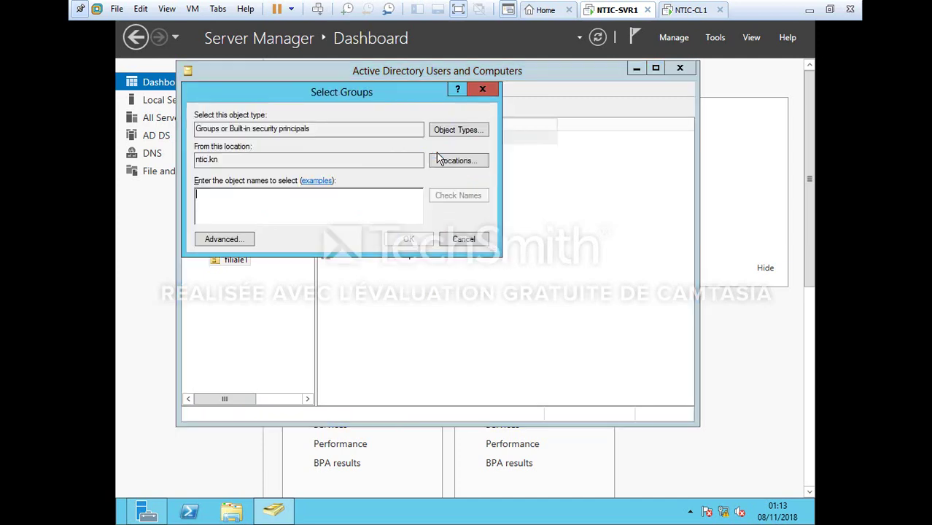
{"action": "left_click", "coordinate": [235, 241]}
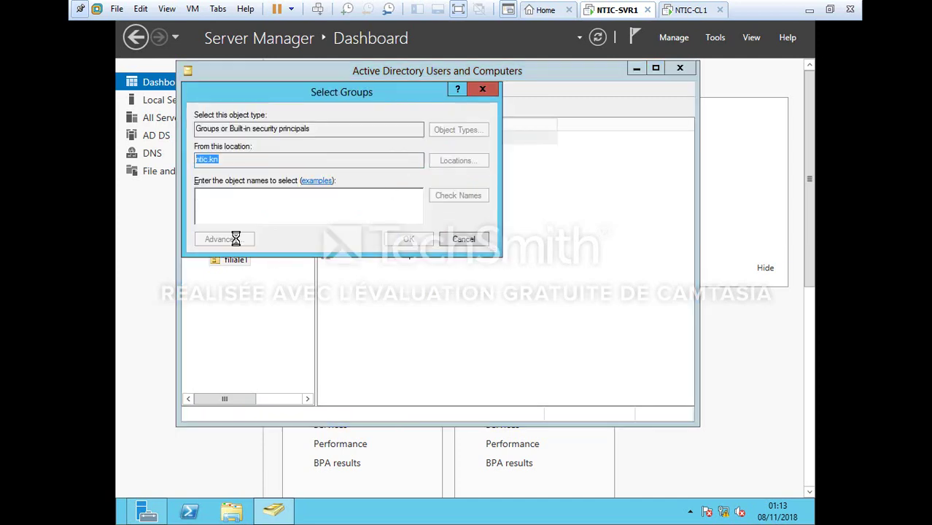
{"action": "left_click", "coordinate": [508, 235]}
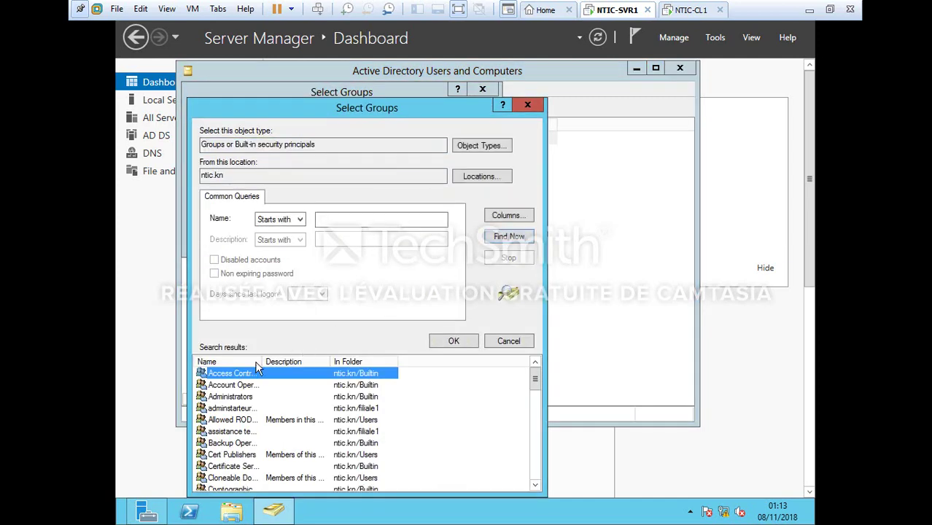
{"action": "left_click_drag", "start_coordinate": [262, 362], "coordinate": [294, 362]}
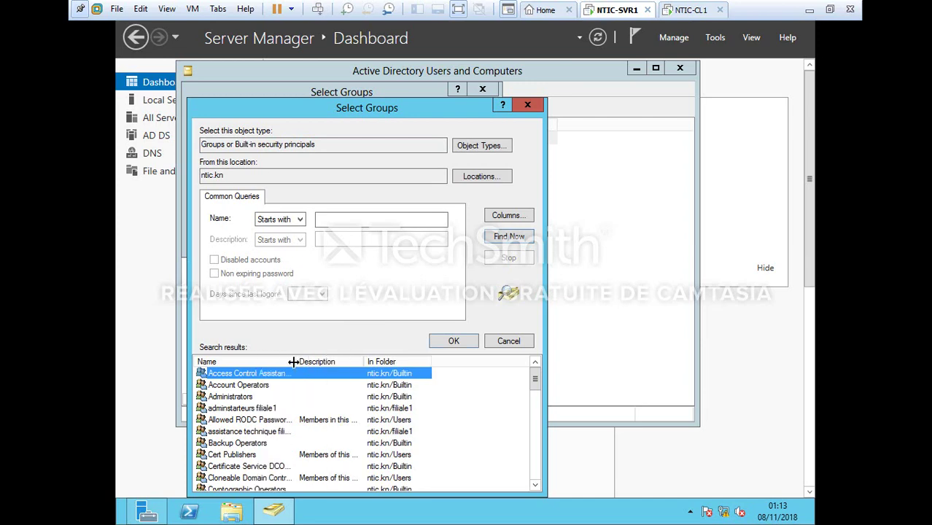
{"action": "type", "text": "se"}
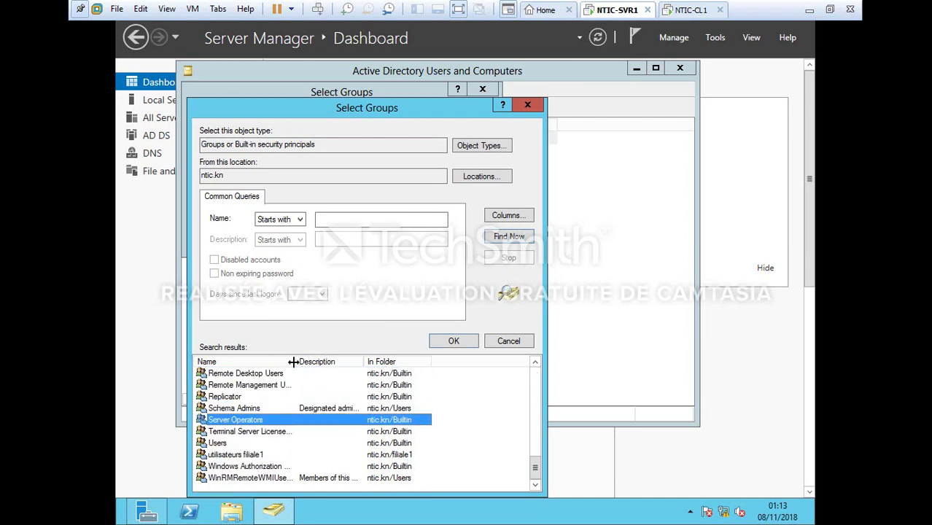
{"action": "double_click", "coordinate": [284, 423]}
{"action": "key", "text": "Return"}
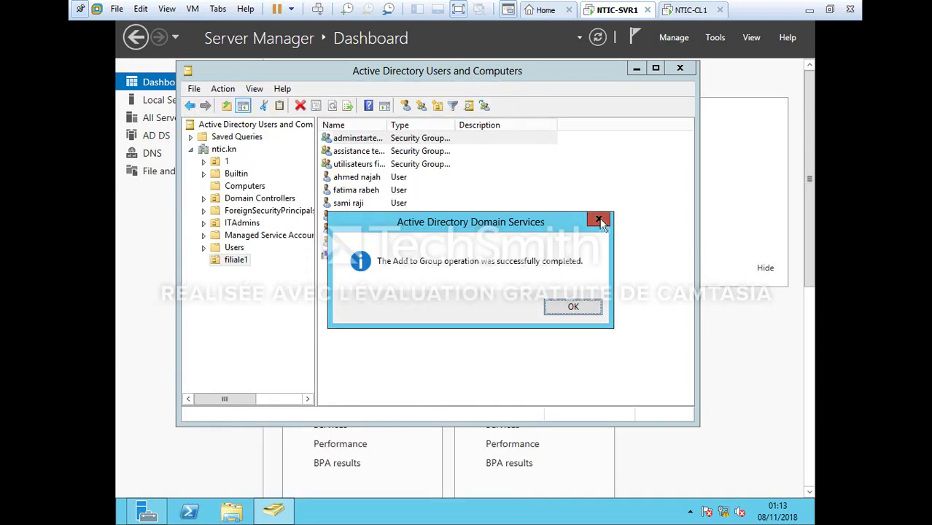
{"action": "left_click", "coordinate": [601, 222]}
{"action": "mouse_move", "coordinate": [118, 520]}
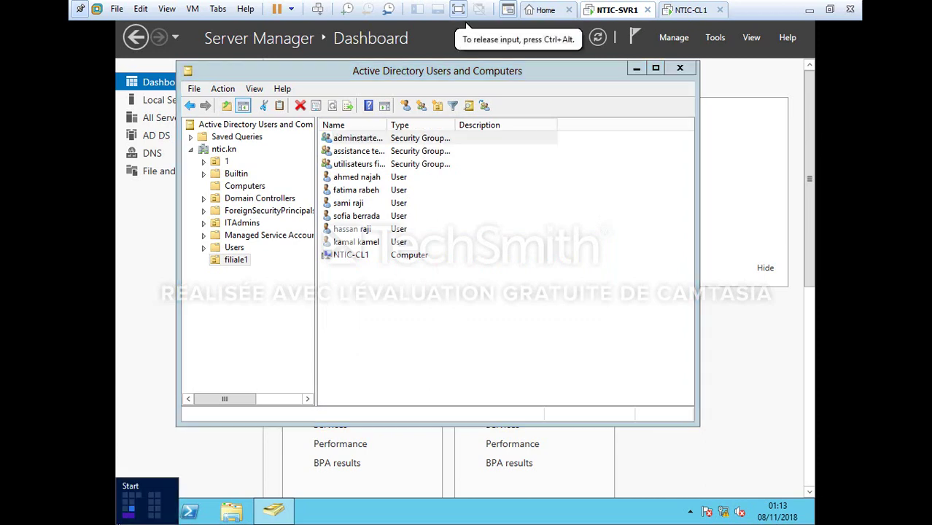
Sign out the administrator and sign in as an NTIC domain user with its password
{"action": "left_click", "coordinate": [127, 514]}
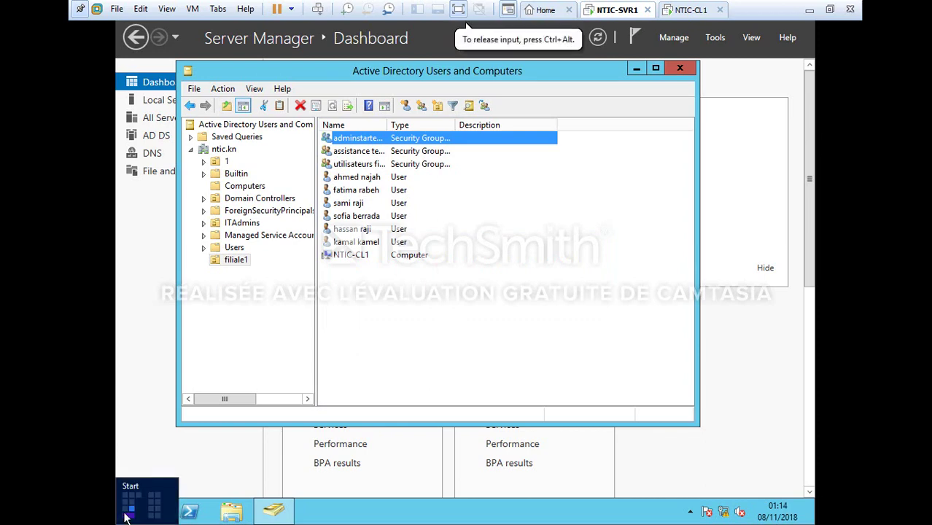
{"action": "left_click", "coordinate": [708, 58]}
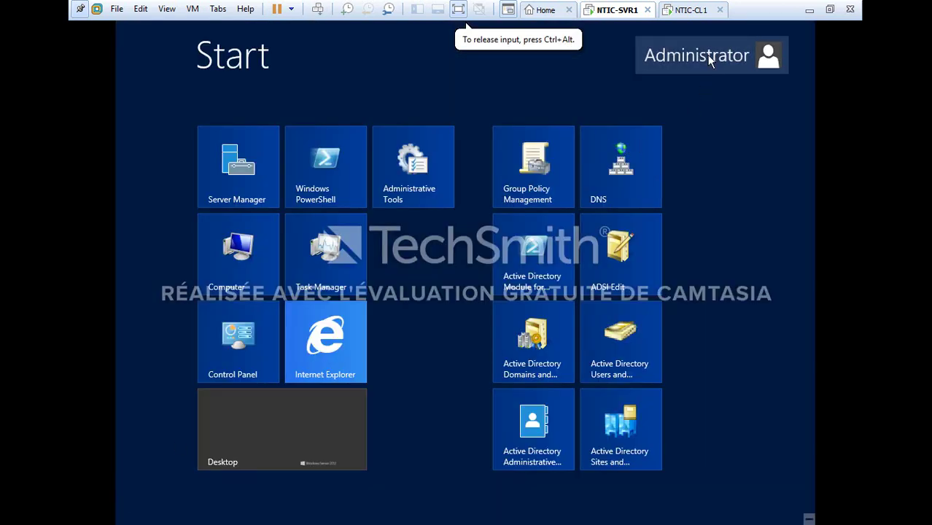
{"action": "left_click", "coordinate": [642, 125]}
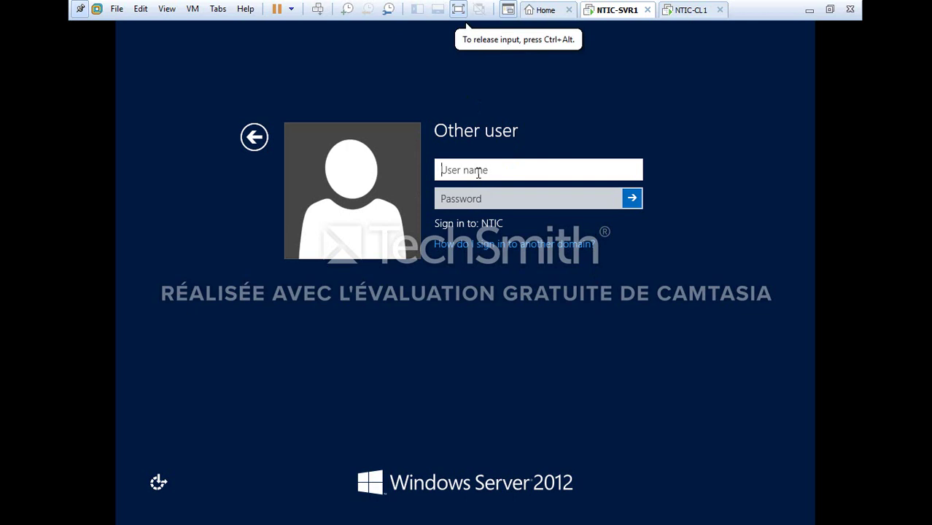
{"action": "type", "text": "NTIC\\"}
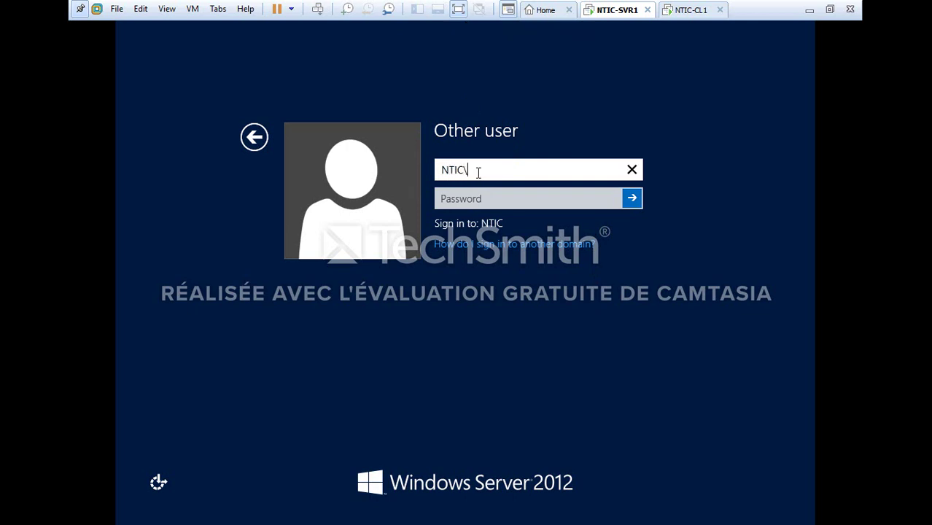
{"action": "type", "text": "ahmed"}
{"action": "left_click", "coordinate": [487, 195]}
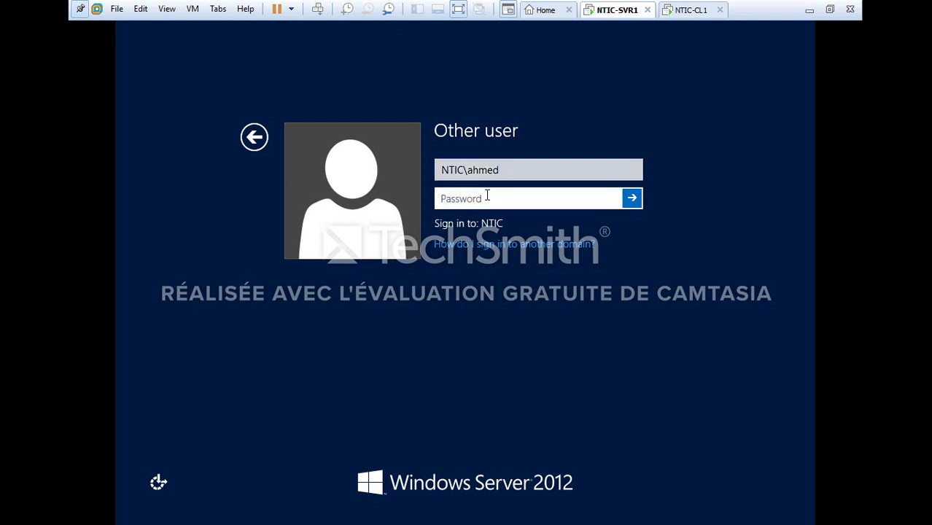
{"action": "type", "text": "Pa$$••••••"}
{"action": "key", "text": "Return"}
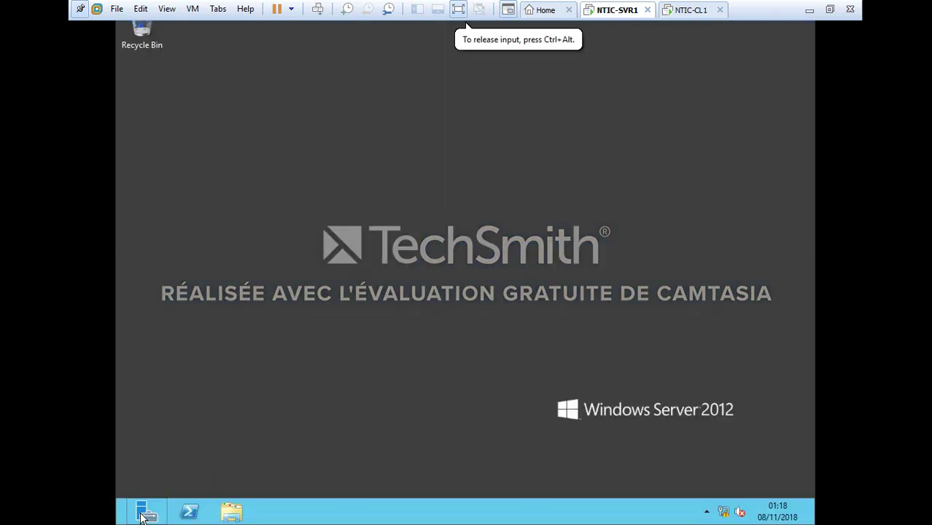
Launch Server Manager, entering the NTIC domain user's credentials at the elevation prompt
{"action": "left_click", "coordinate": [143, 516]}
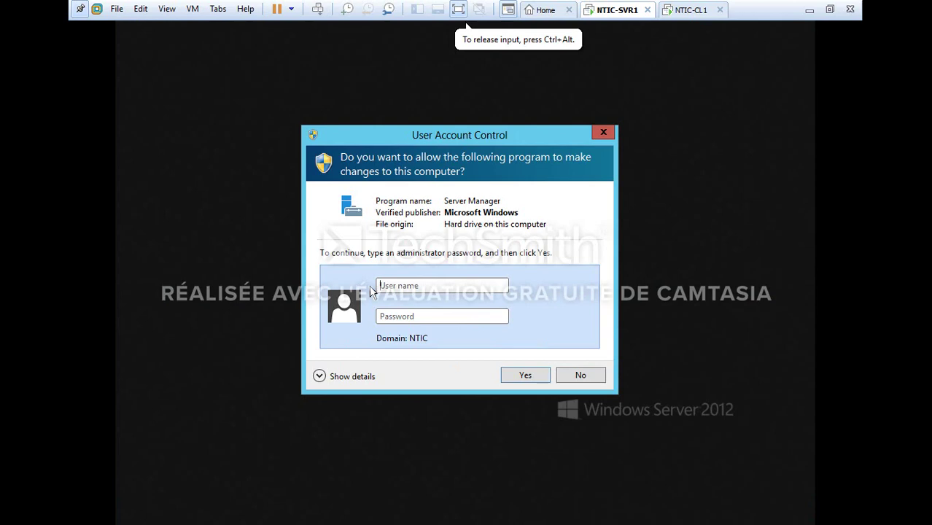
{"action": "key", "text": "Caps_Lock"}
{"action": "type", "text": "NTIC"}
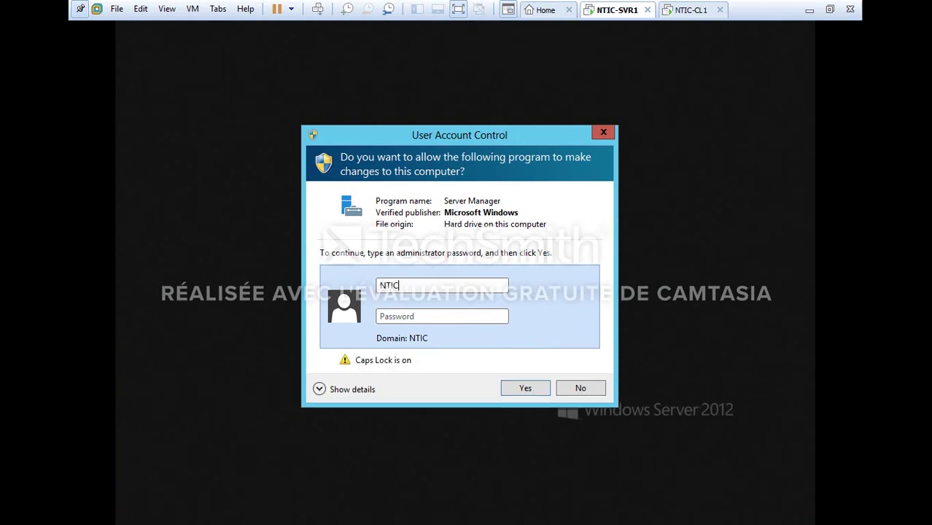
{"action": "type", "text": "\\"}
{"action": "key", "text": "Caps_Lock"}
{"action": "type", "text": "ahmed"}
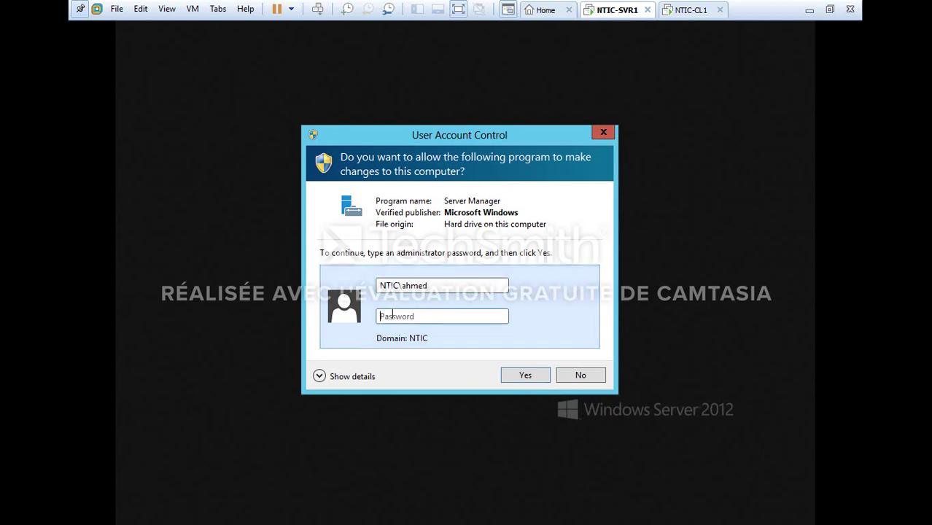
{"action": "type", "text": "●●"}
{"action": "key", "text": "Return"}
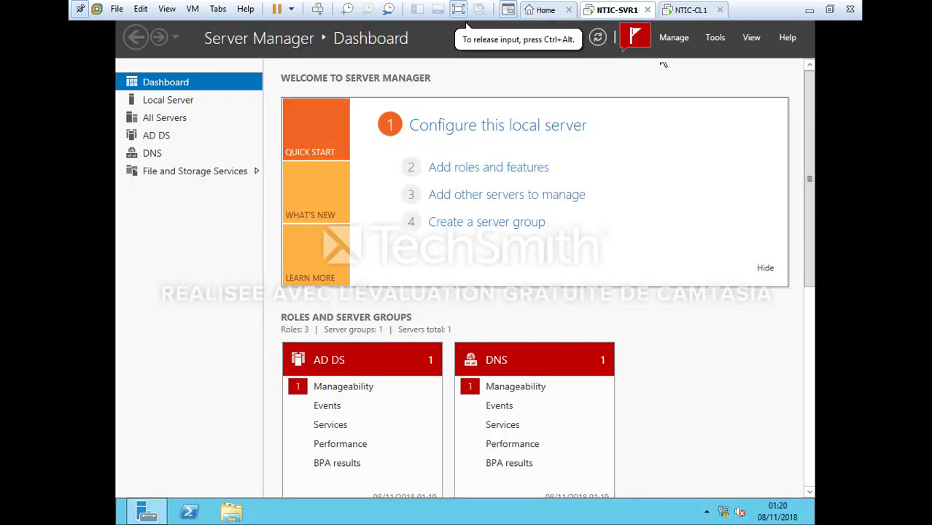
Open Active Directory Users and Computers and browse to ntic.kn > ITAdmins > sales
{"action": "left_click", "coordinate": [715, 37]}
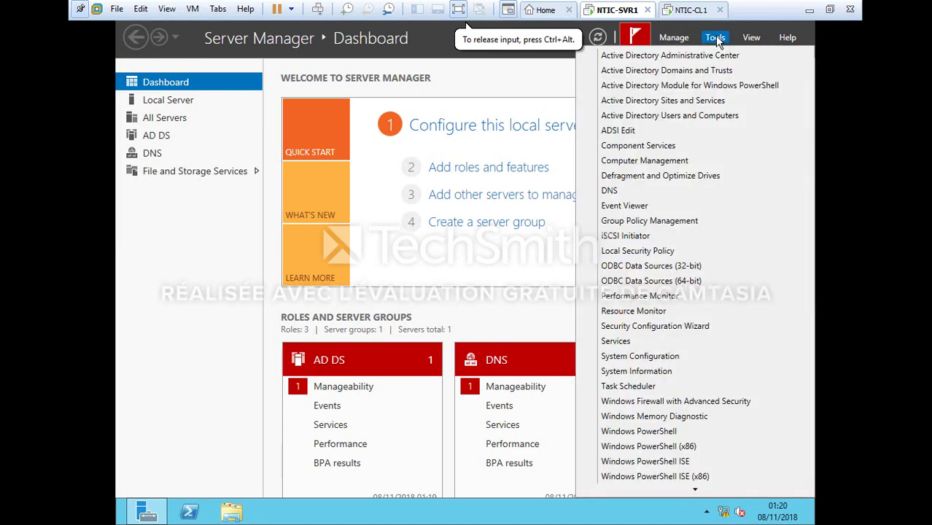
{"action": "left_click", "coordinate": [691, 114]}
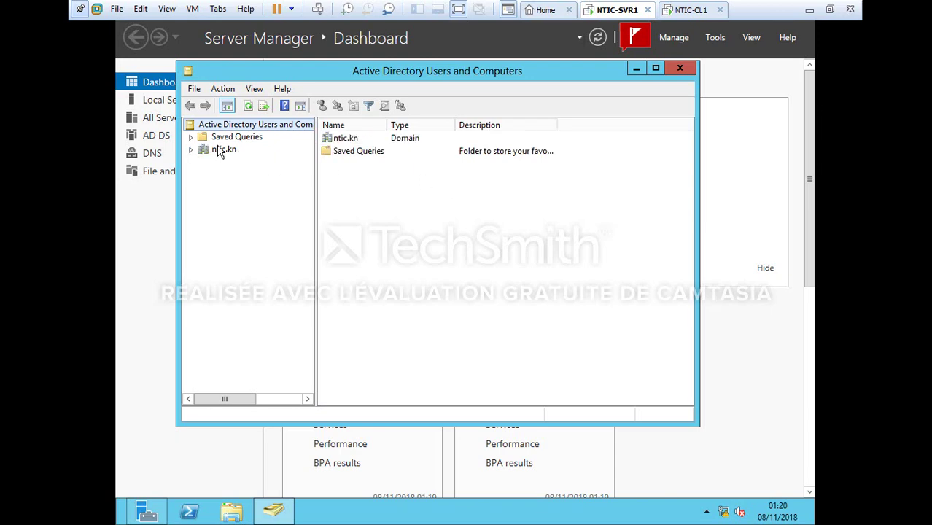
{"action": "double_click", "coordinate": [219, 150]}
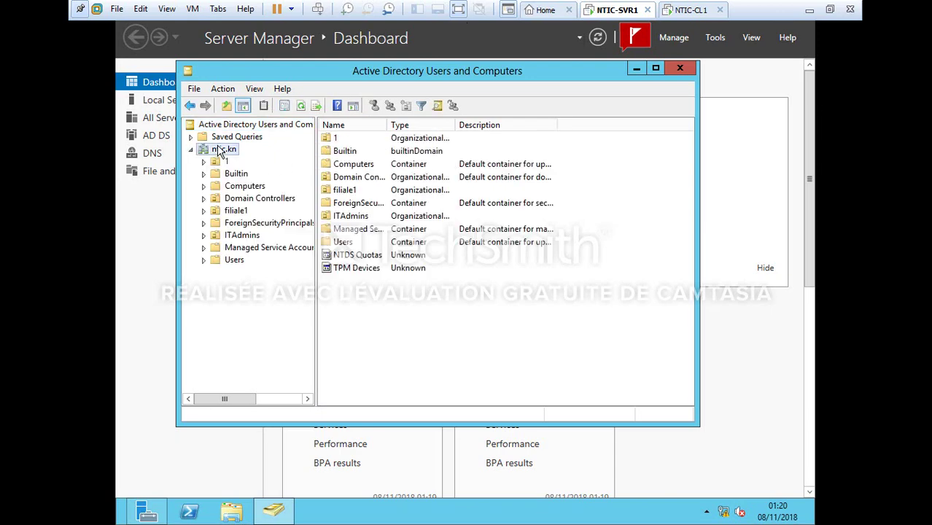
{"action": "double_click", "coordinate": [241, 235]}
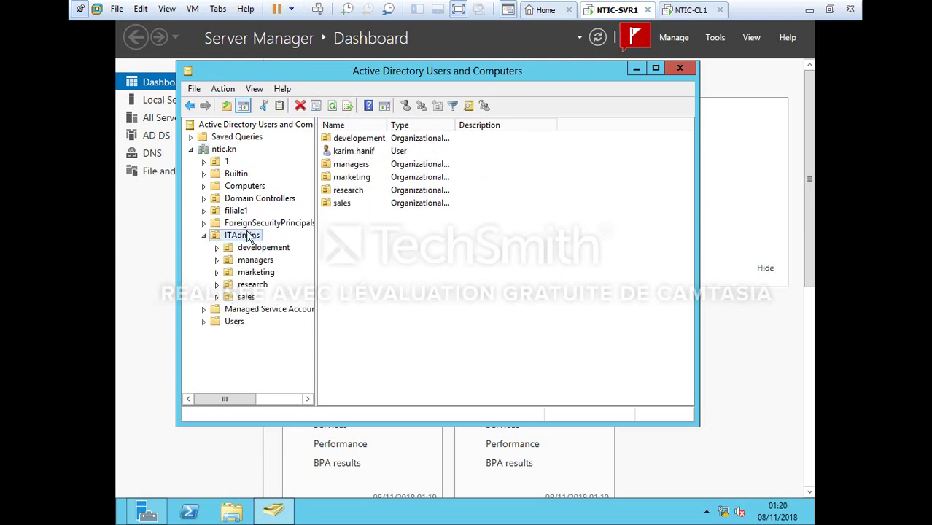
{"action": "double_click", "coordinate": [347, 204]}
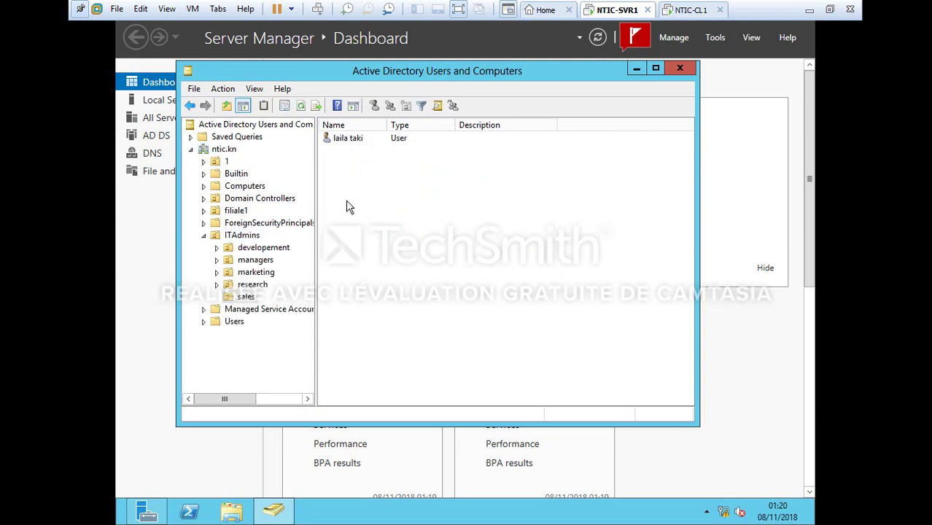
Try deleting the sales user, then dismiss the insufficient privileges error
{"action": "right_click", "coordinate": [364, 138]}
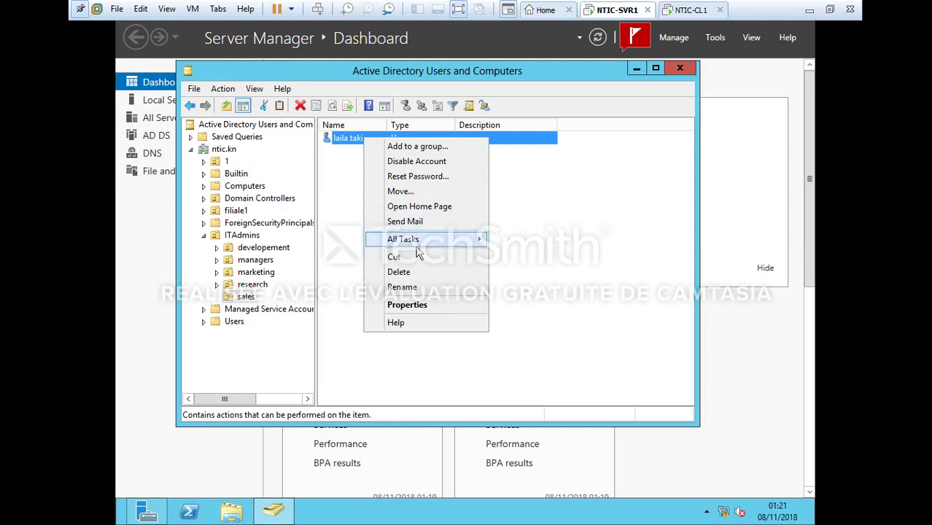
{"action": "left_click", "coordinate": [417, 273]}
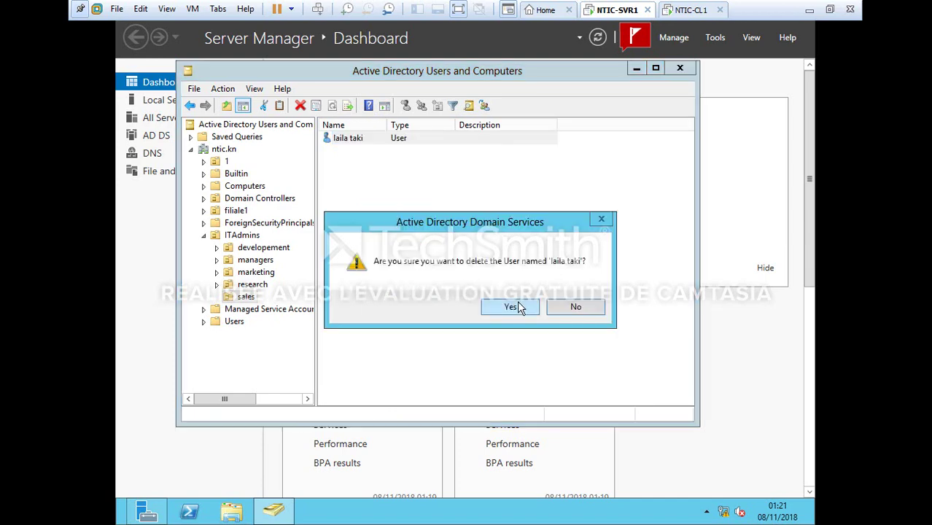
{"action": "left_click", "coordinate": [516, 304]}
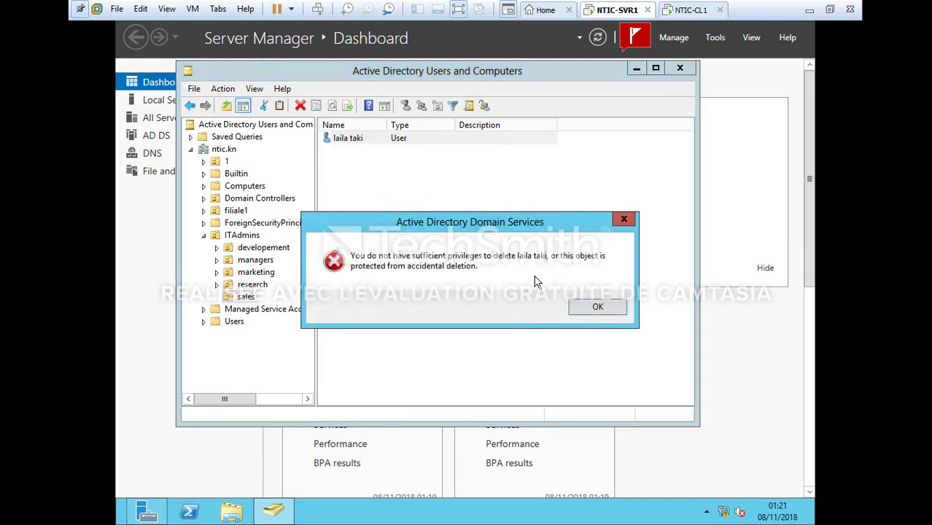
{"action": "left_click", "coordinate": [625, 219]}
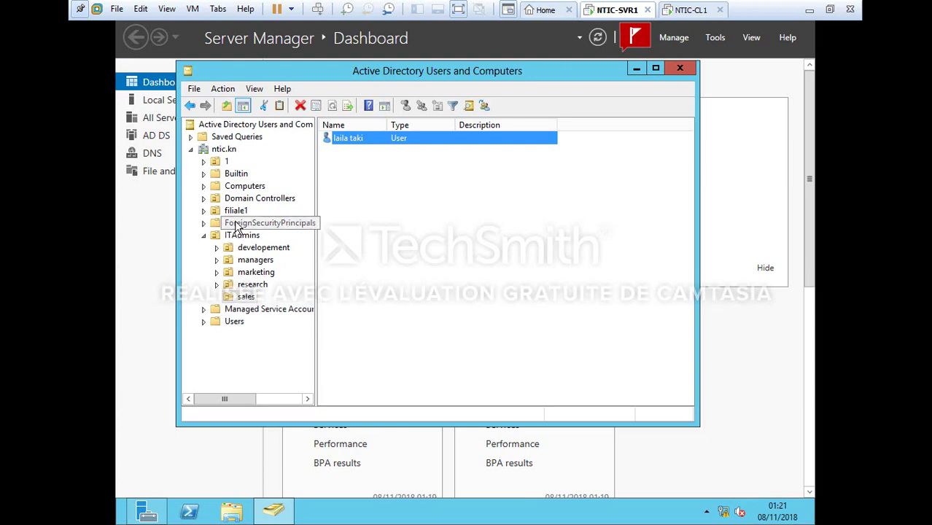
Delete a user account from the filiale1 OU and close Active Directory Users and Computers
{"action": "left_click", "coordinate": [235, 222]}
{"action": "left_click", "coordinate": [236, 211]}
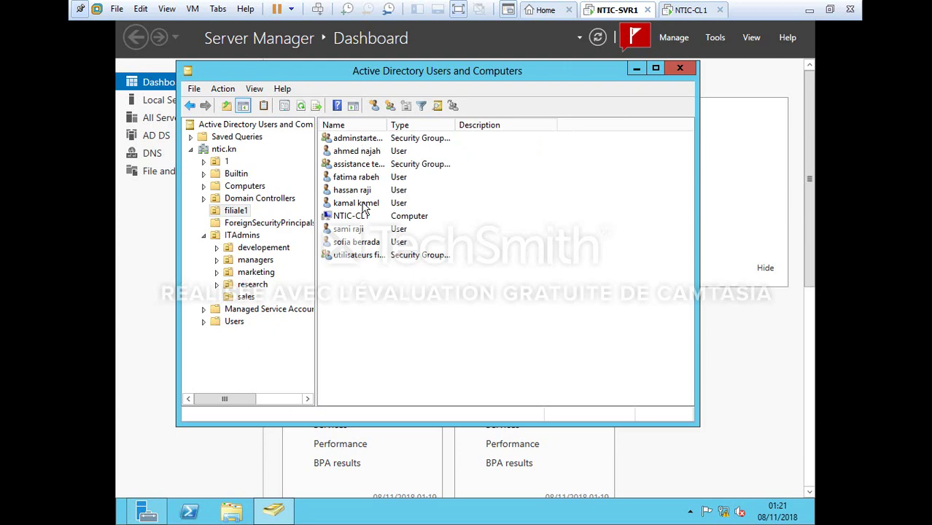
{"action": "left_click", "coordinate": [364, 207]}
{"action": "right_click", "coordinate": [362, 203]}
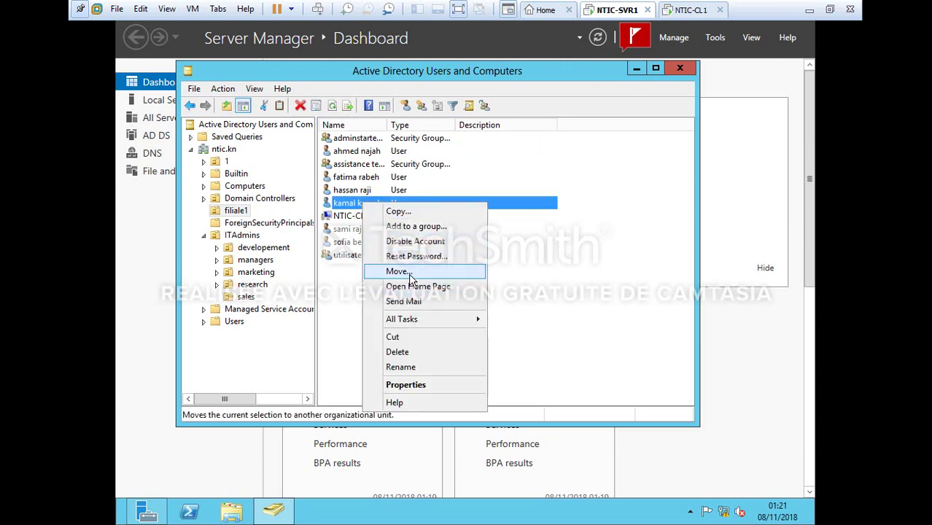
{"action": "left_click", "coordinate": [399, 352]}
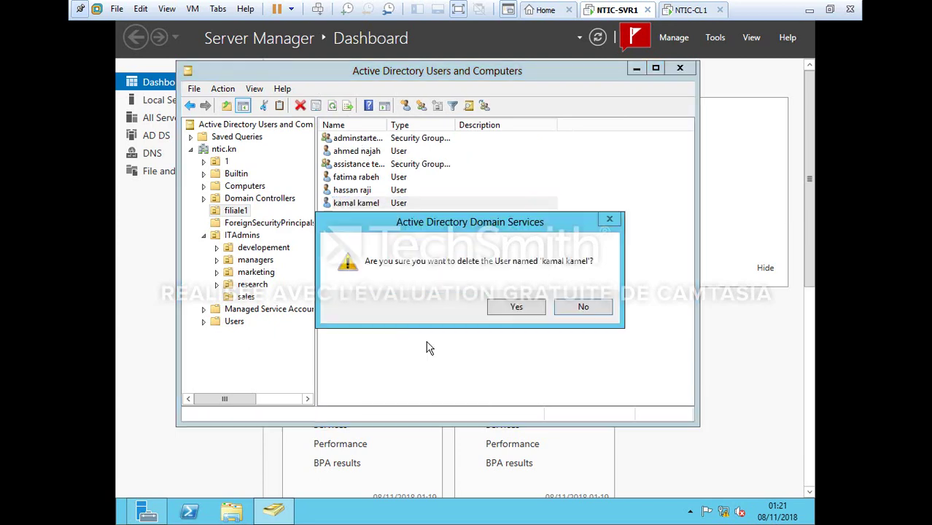
{"action": "left_click", "coordinate": [518, 307]}
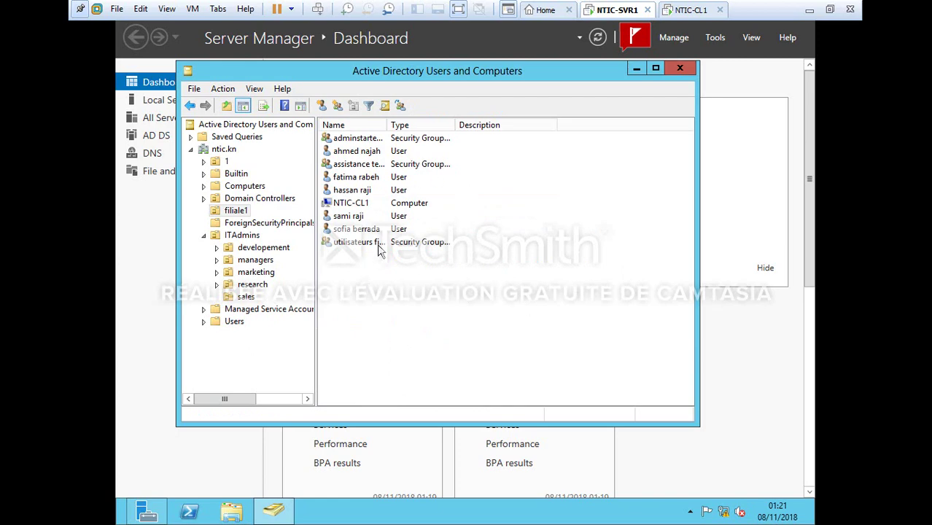
{"action": "left_click", "coordinate": [680, 70]}
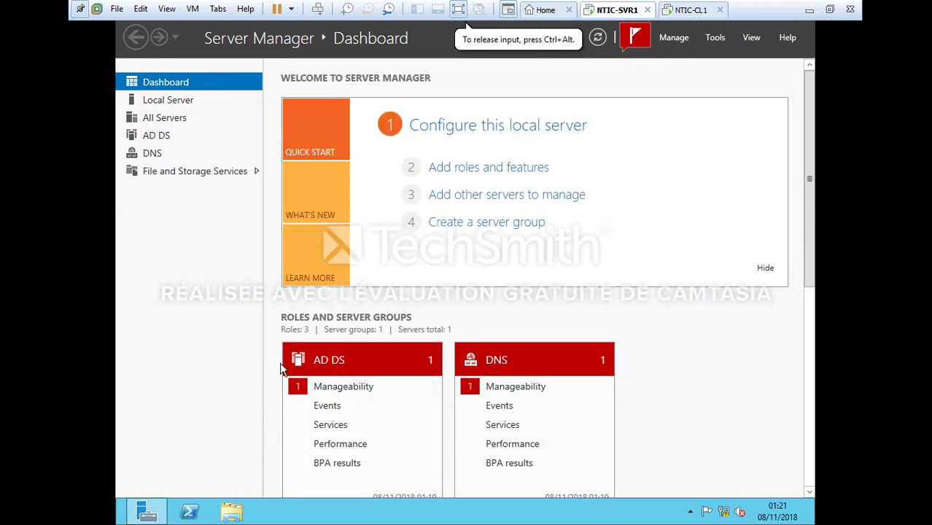
{"action": "left_click", "coordinate": [126, 520]}
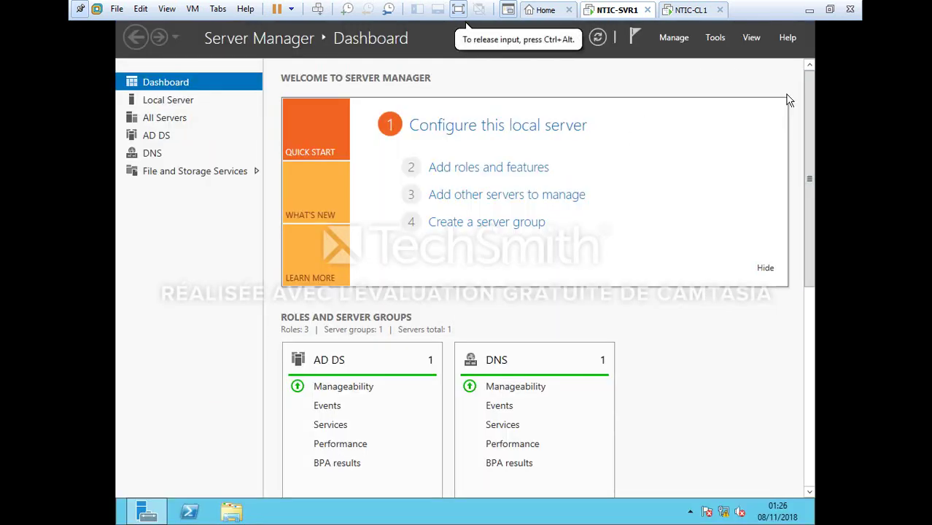
Open Active Directory Users and Computers and add the filiale1 user to assistance technique filiale1
{"action": "left_click", "coordinate": [716, 38]}
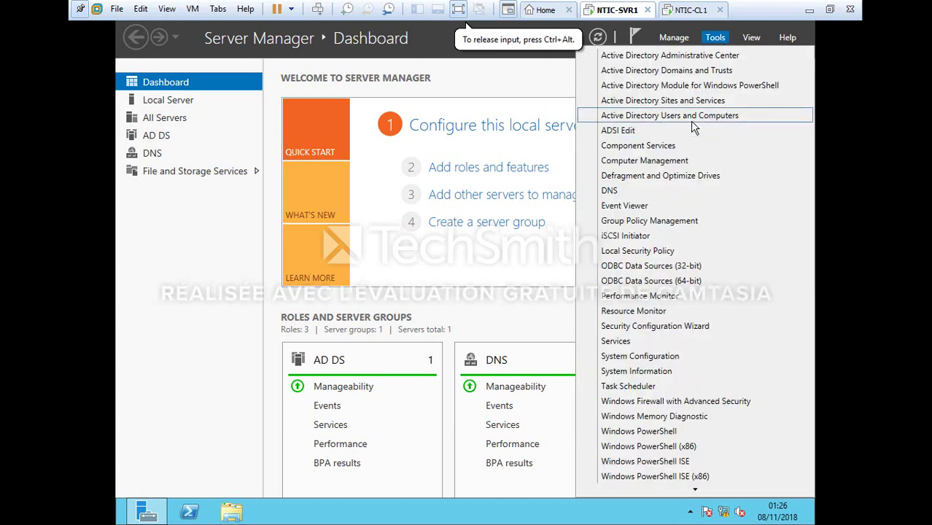
{"action": "left_click", "coordinate": [695, 124]}
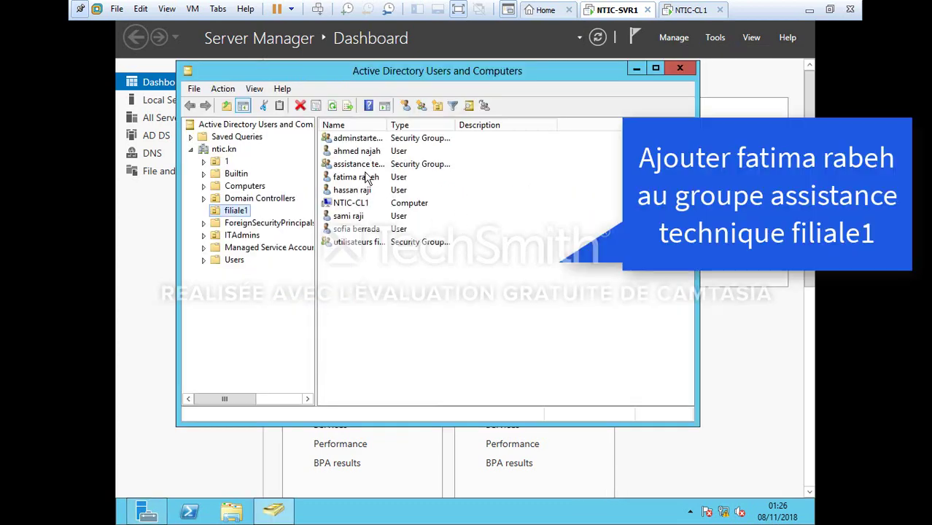
{"action": "left_click", "coordinate": [366, 176]}
{"action": "right_click", "coordinate": [367, 177]}
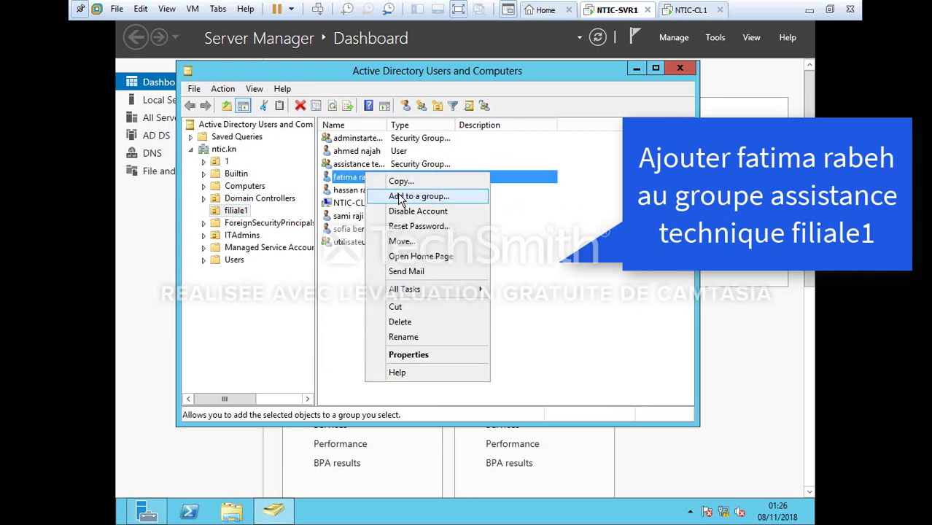
{"action": "left_click", "coordinate": [400, 198]}
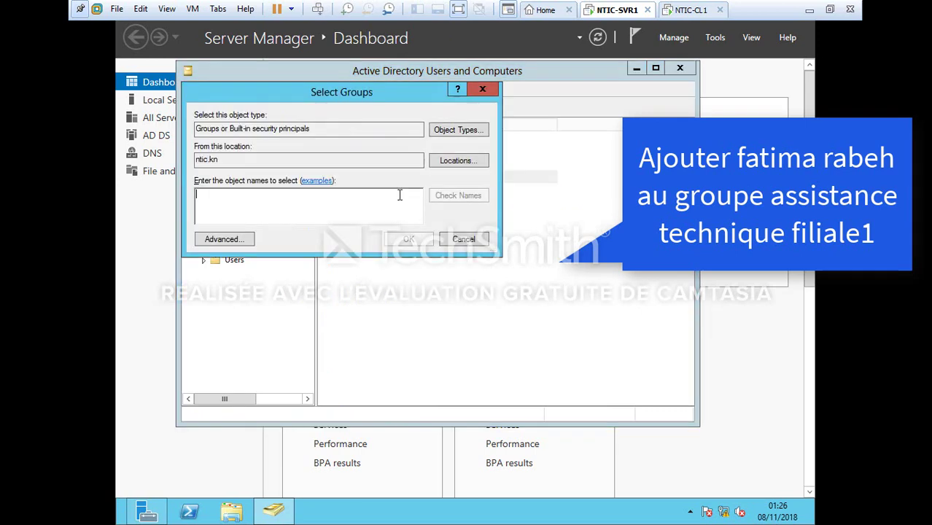
{"action": "left_click", "coordinate": [229, 240]}
{"action": "left_click", "coordinate": [491, 238]}
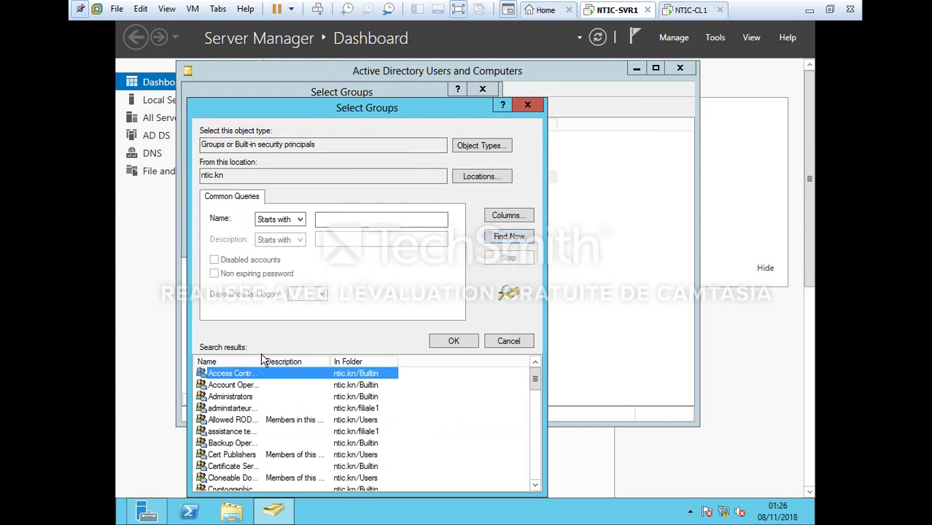
{"action": "left_click_drag", "start_coordinate": [262, 356], "coordinate": [319, 356]}
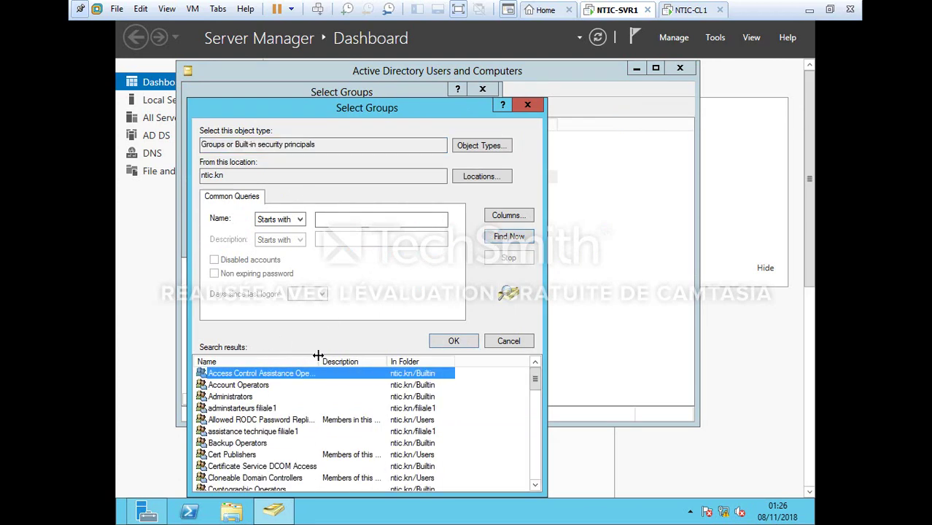
{"action": "left_click", "coordinate": [231, 433]}
{"action": "key", "text": "Return"}
{"action": "key", "text": "Return"}
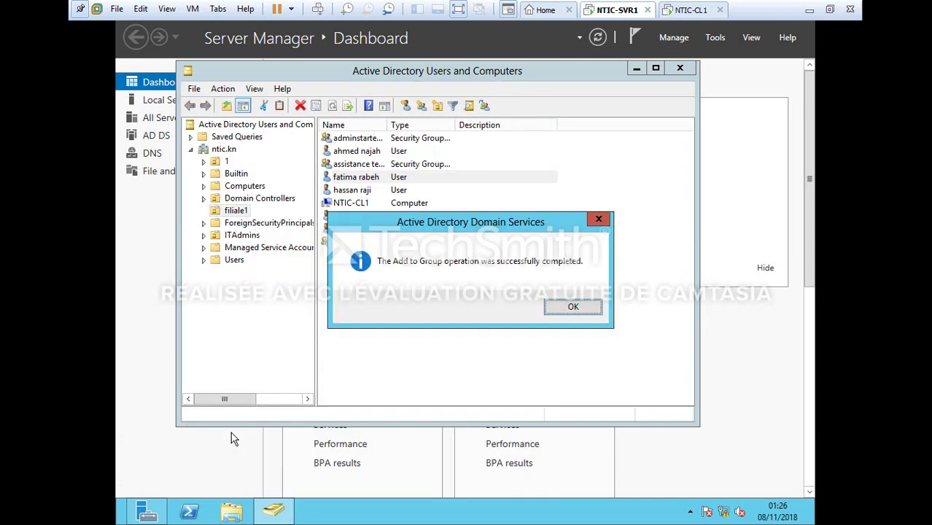
{"action": "key", "text": "Return"}
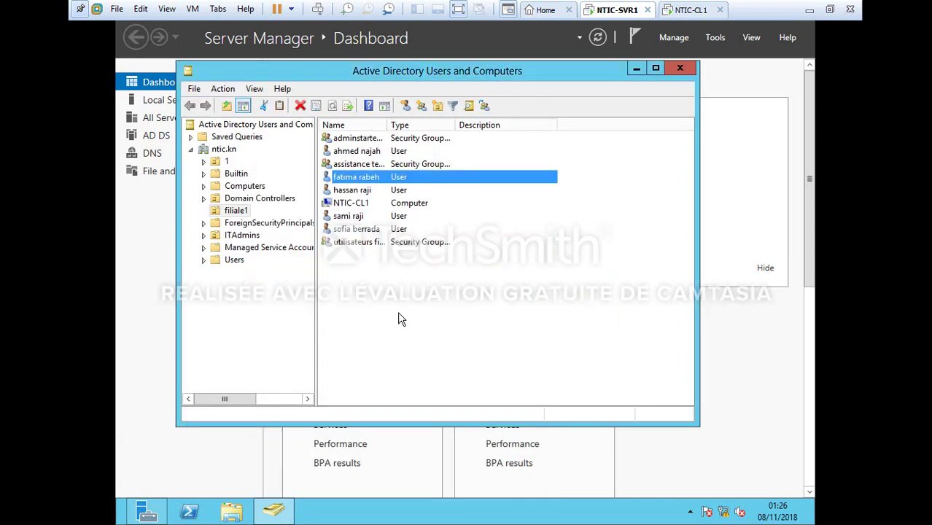
Make the assistance technique filiale1 group a member of Server Operators
{"action": "right_click", "coordinate": [402, 165]}
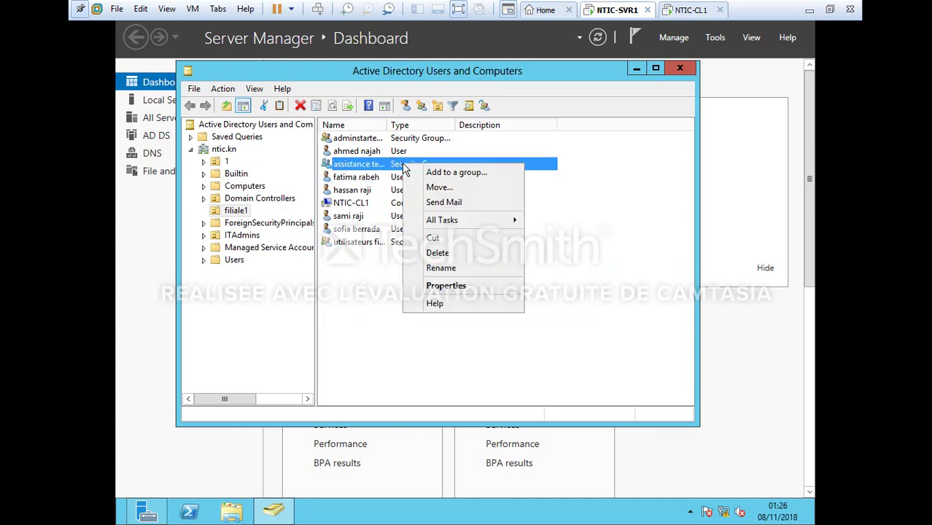
{"action": "left_click", "coordinate": [440, 176]}
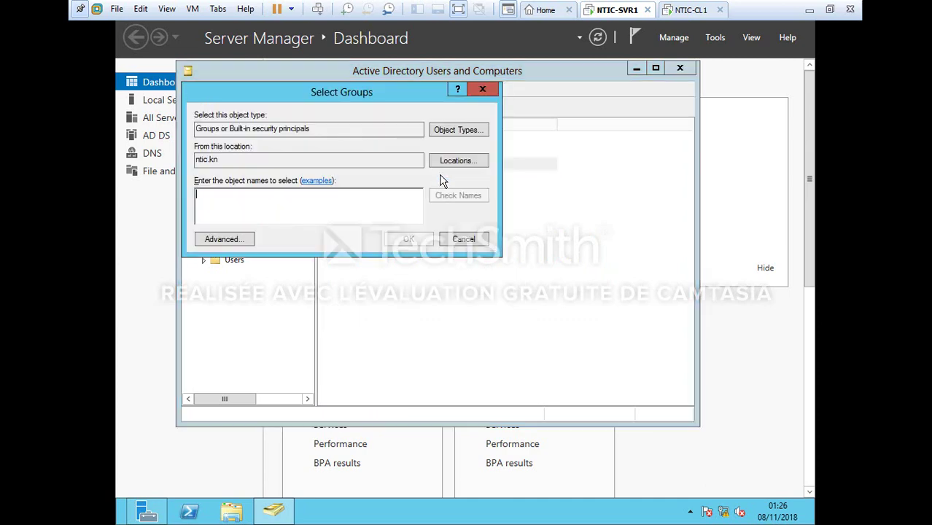
{"action": "left_click", "coordinate": [241, 241]}
{"action": "left_click", "coordinate": [519, 247]}
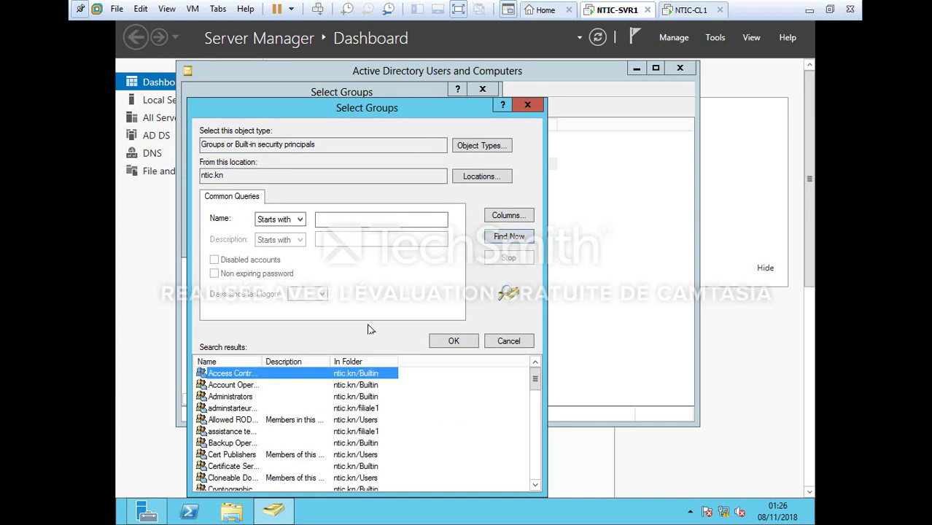
{"action": "left_click_drag", "start_coordinate": [259, 361], "coordinate": [295, 362]}
{"action": "key", "text": "s"}
{"action": "key", "text": "e"}
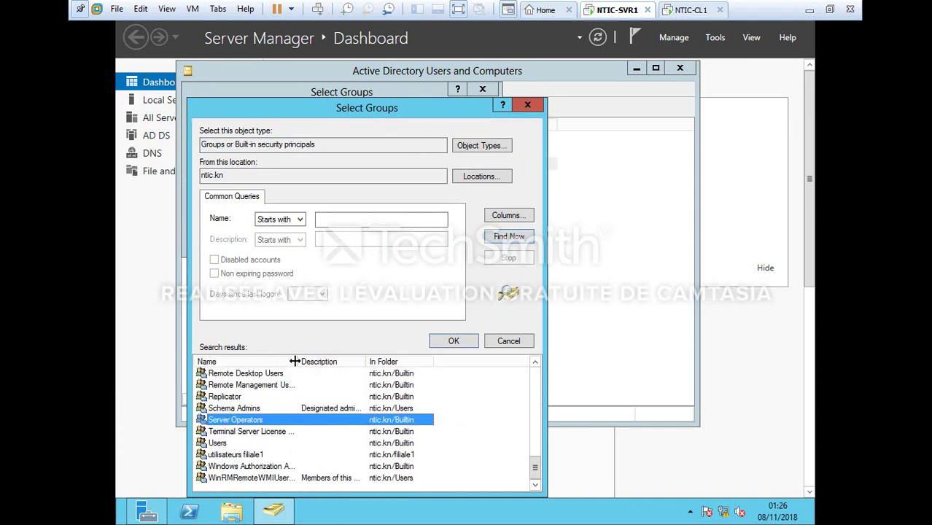
{"action": "key", "text": "Return"}
{"action": "key", "text": "Return"}
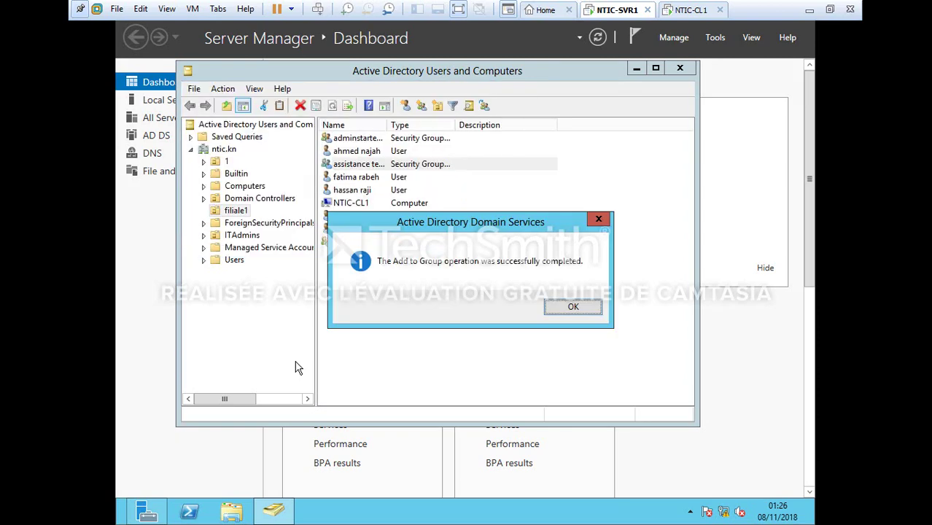
{"action": "key", "text": "Return"}
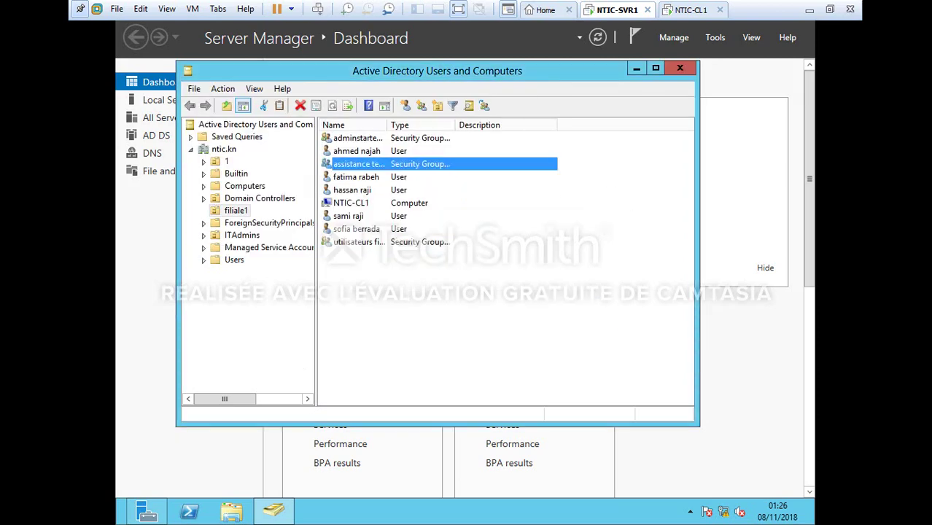
Sign out of the Administrator session and sign in as an NTIC domain user
{"action": "left_click", "coordinate": [118, 523]}
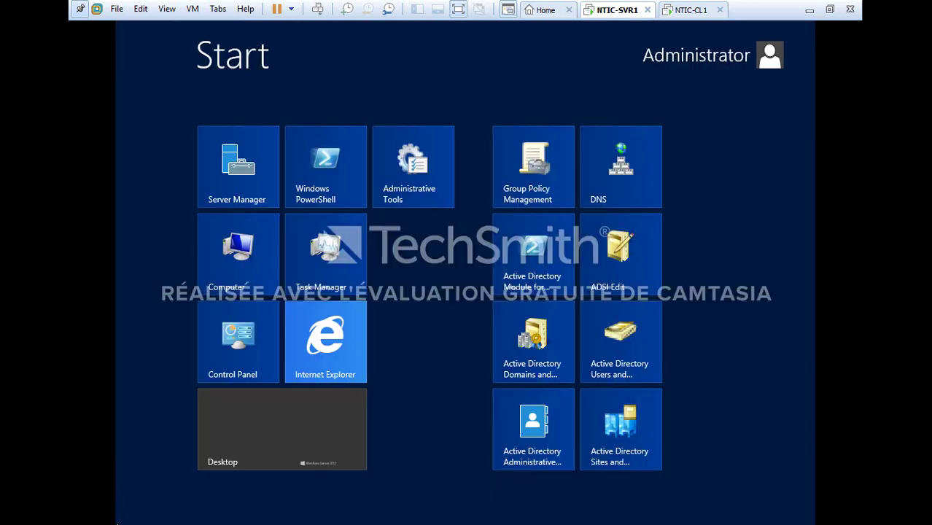
{"action": "left_click", "coordinate": [711, 65]}
{"action": "left_click", "coordinate": [646, 125]}
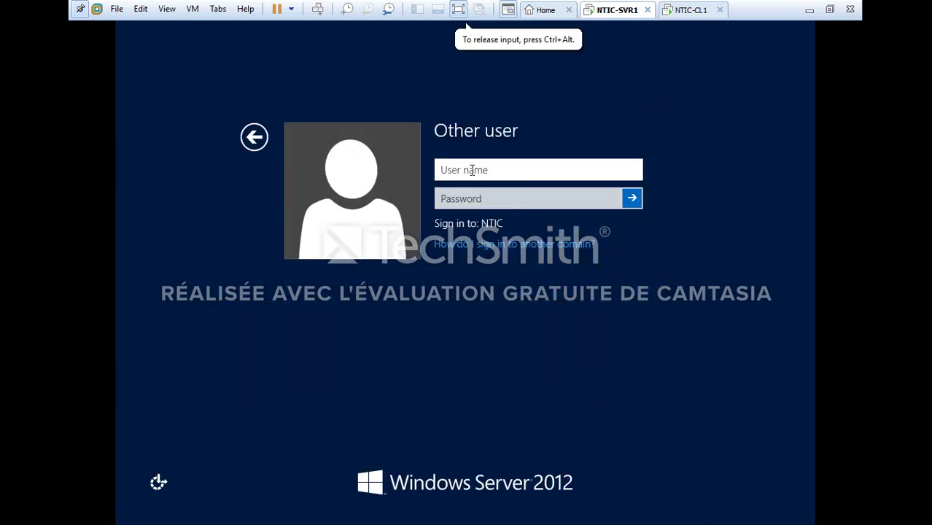
{"action": "type", "text": "NTIC\\"}
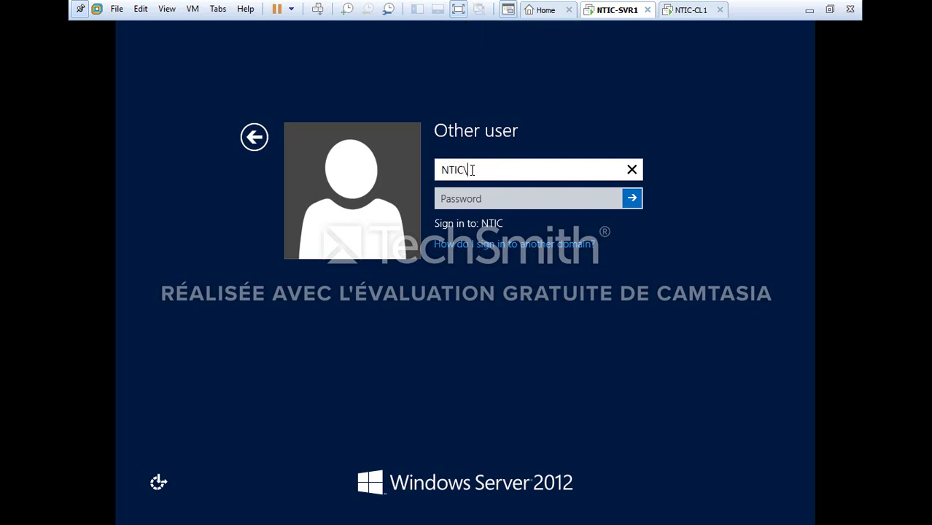
{"action": "type", "text": "\fatim"}
{"action": "left_click", "coordinate": [478, 197]}
{"action": "type", "text": "P"}
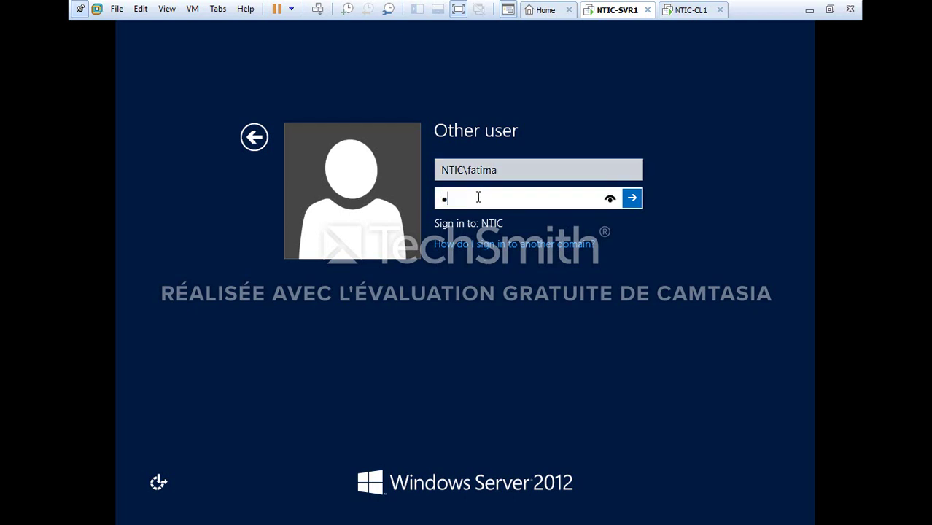
{"action": "type", "text": "••••••••"}
{"action": "key", "text": "Return"}
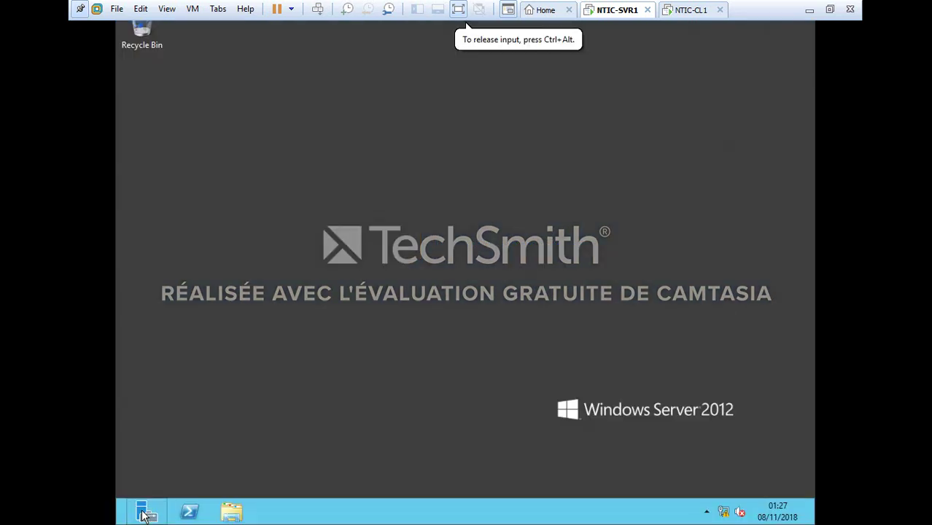
Launch Server Manager, supplying another NTIC domain account's credentials at the elevation prompt
{"action": "left_click", "coordinate": [144, 516]}
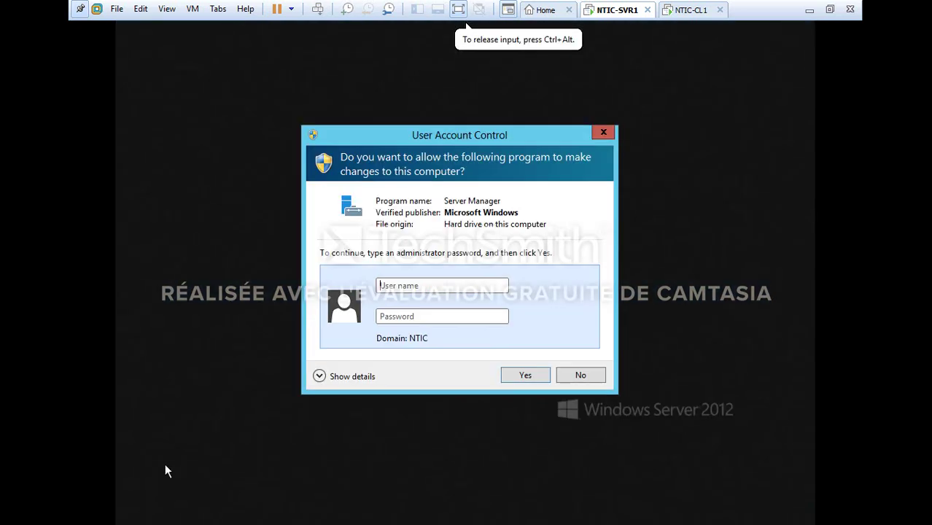
{"action": "left_click", "coordinate": [392, 287]}
{"action": "key", "text": "Caps_Lock"}
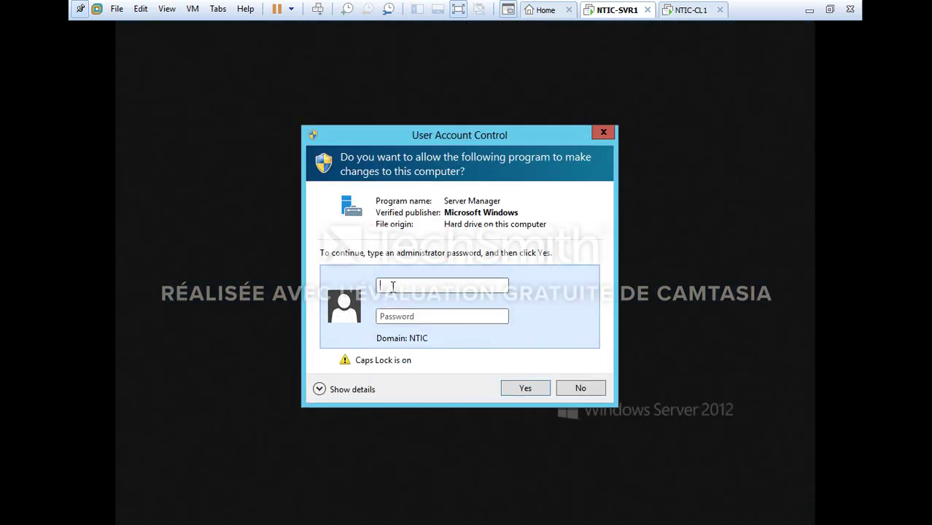
{"action": "type", "text": "NTIC\\"}
{"action": "key", "text": "Caps_Lock"}
{"action": "type", "text": "fatima"}
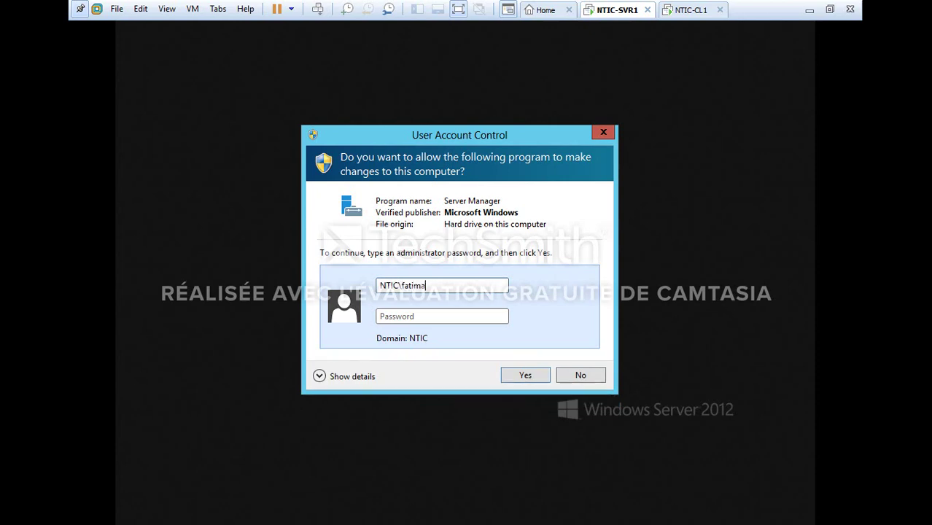
{"action": "key", "text": "Caps_Lock"}
{"action": "type", "text": "•"}
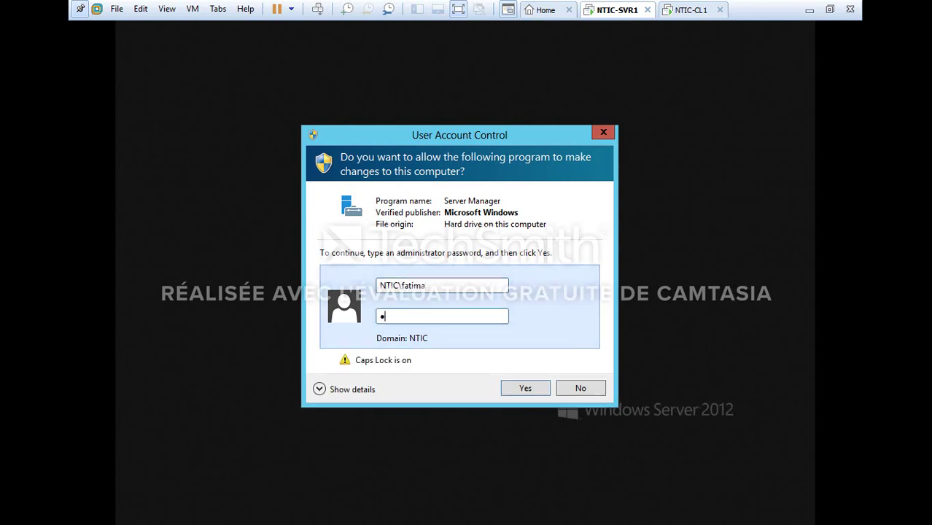
{"action": "key", "text": "Caps_Lock"}
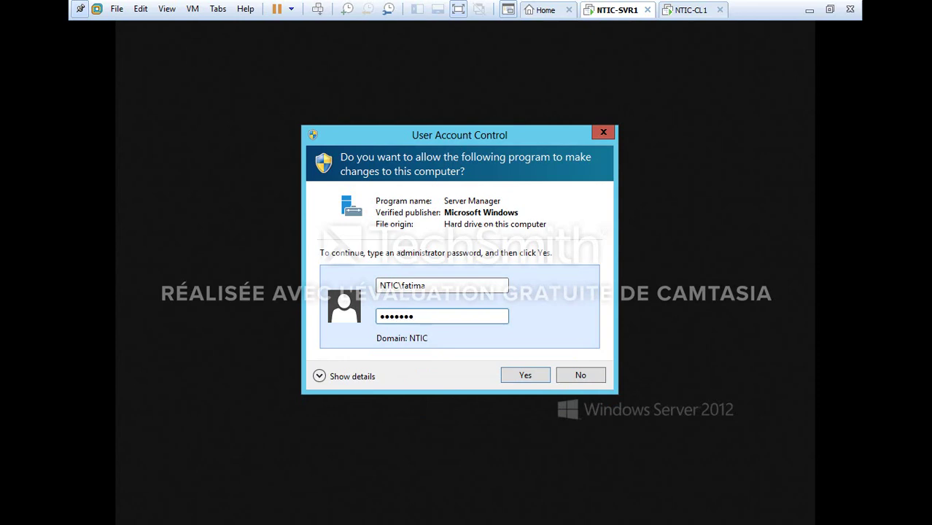
{"action": "key", "text": "Return"}
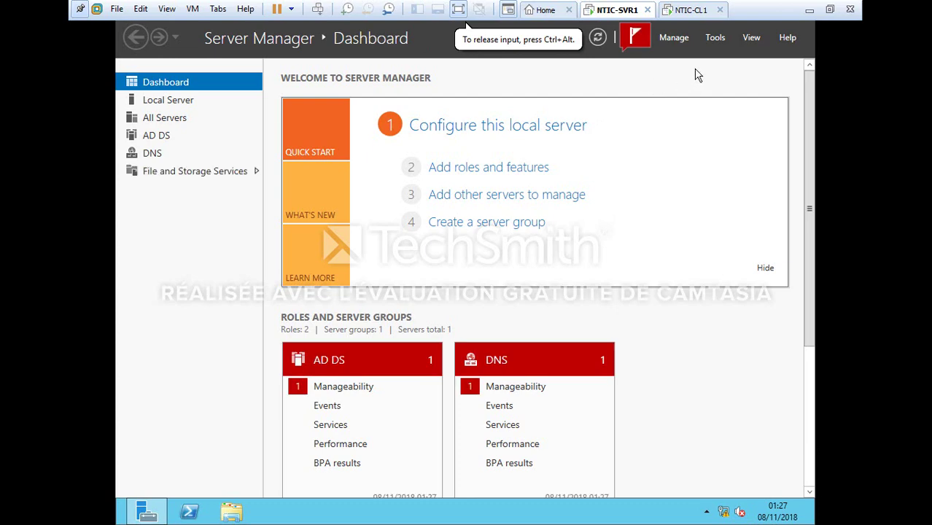
{"action": "left_click", "coordinate": [715, 38]}
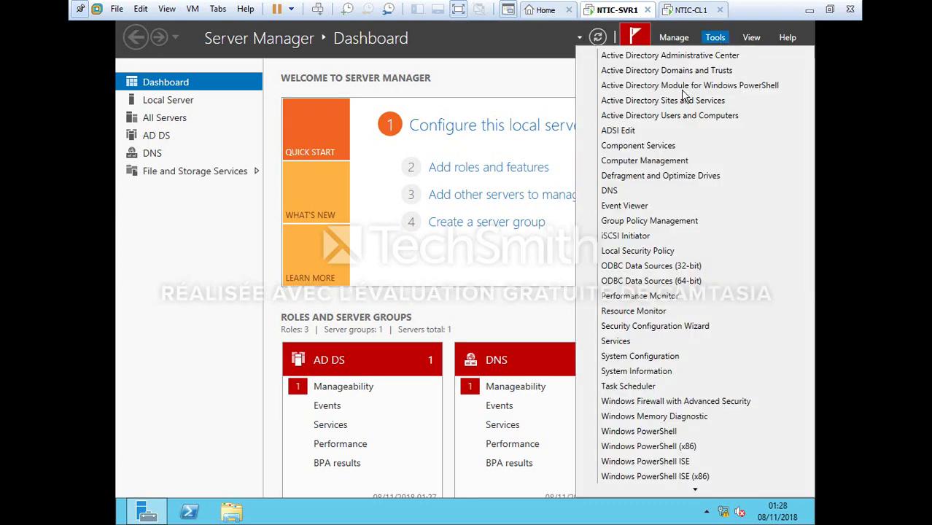
{"action": "left_click", "coordinate": [664, 119]}
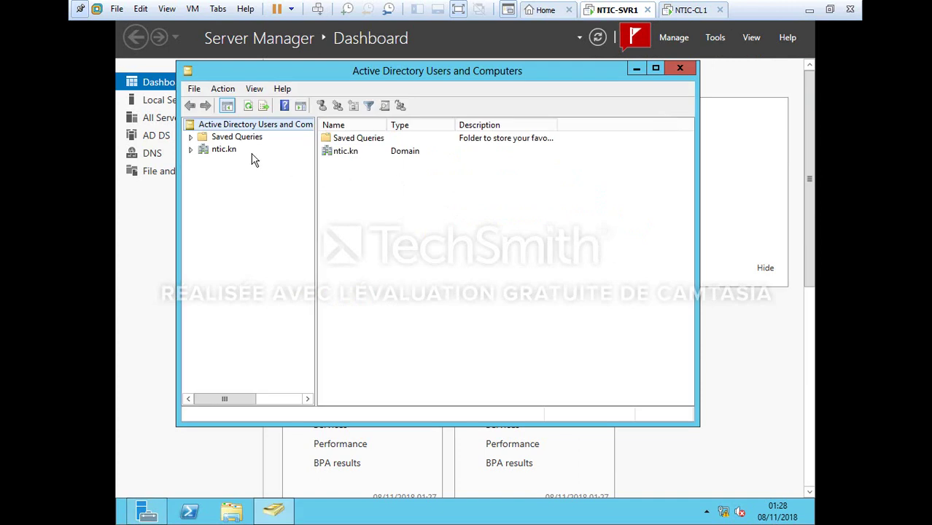
{"action": "left_click", "coordinate": [220, 152]}
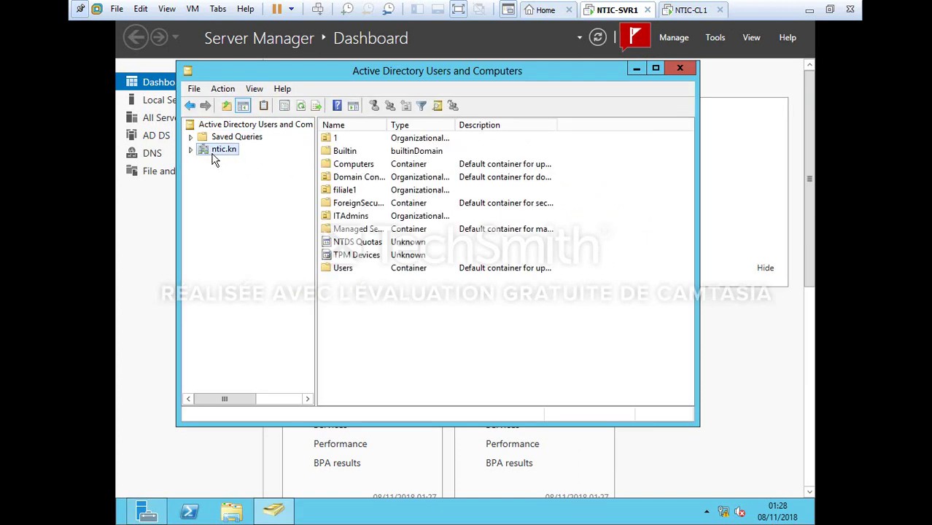
{"action": "left_click", "coordinate": [190, 150]}
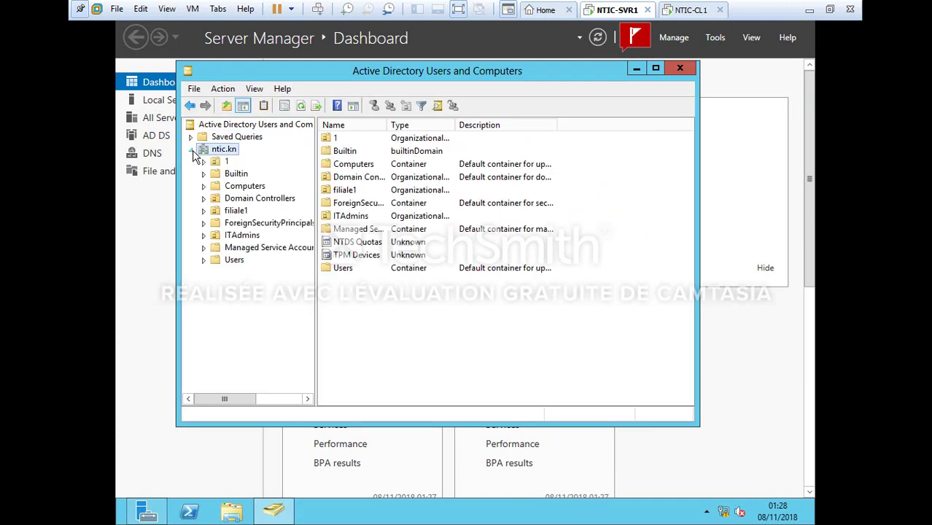
{"action": "left_click", "coordinate": [235, 211]}
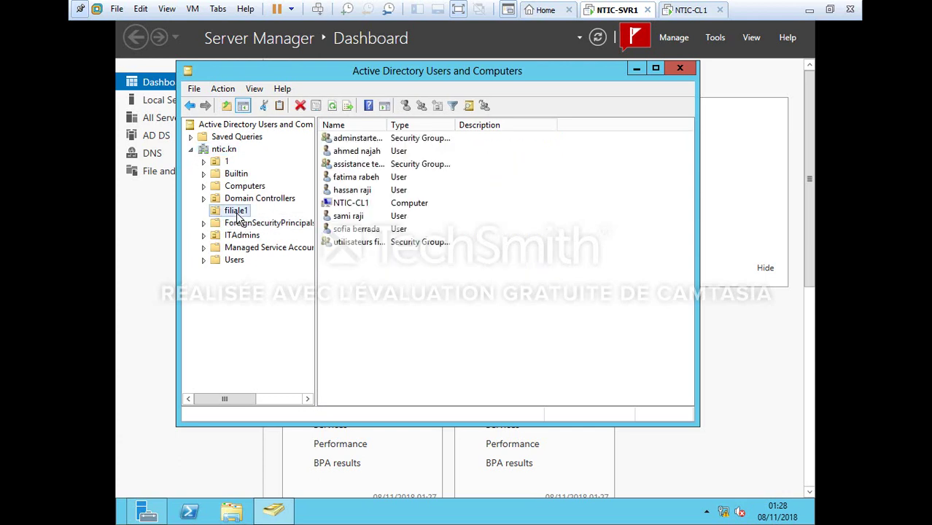
{"action": "left_click", "coordinate": [355, 231]}
{"action": "right_click", "coordinate": [353, 229]}
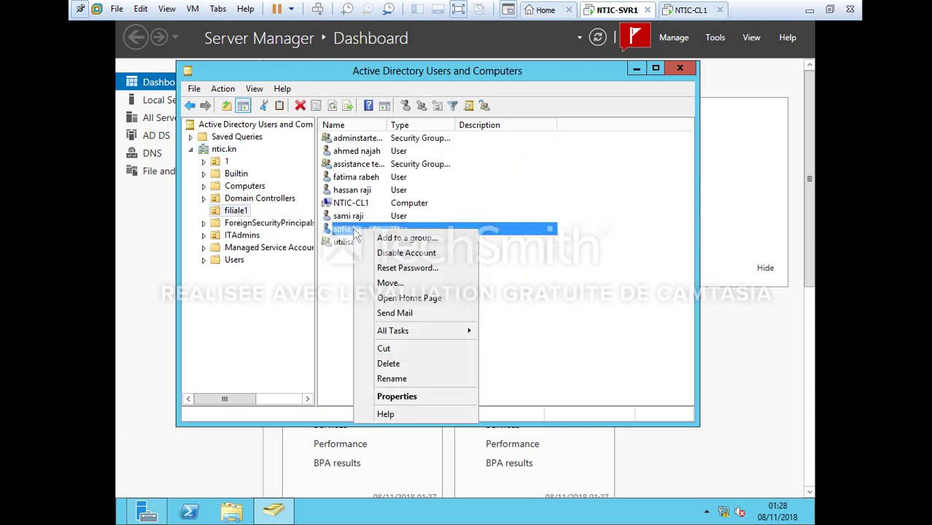
{"action": "left_click", "coordinate": [409, 365]}
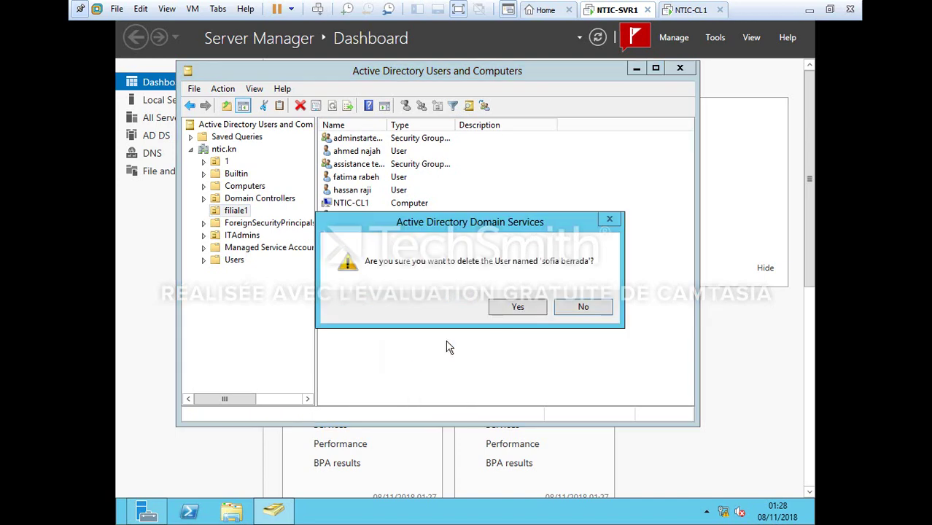
{"action": "left_click", "coordinate": [517, 312]}
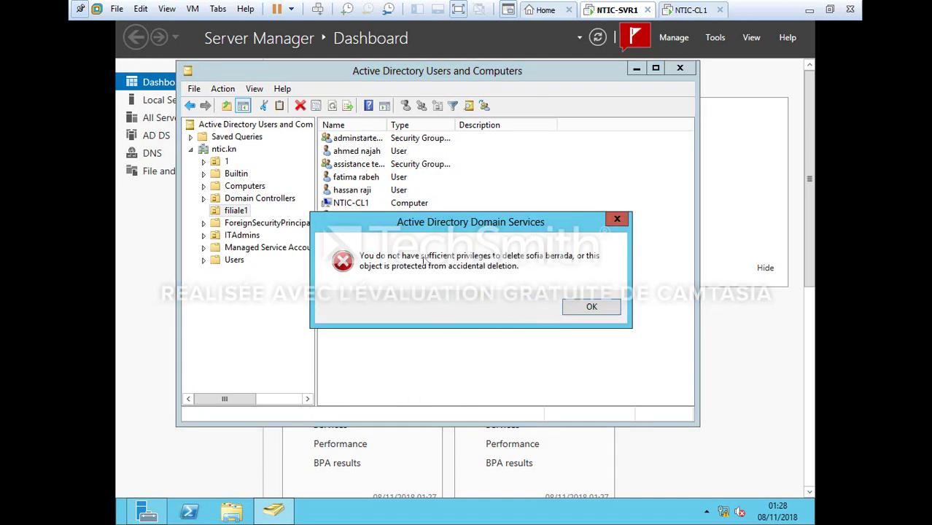
{"action": "left_click", "coordinate": [622, 222]}
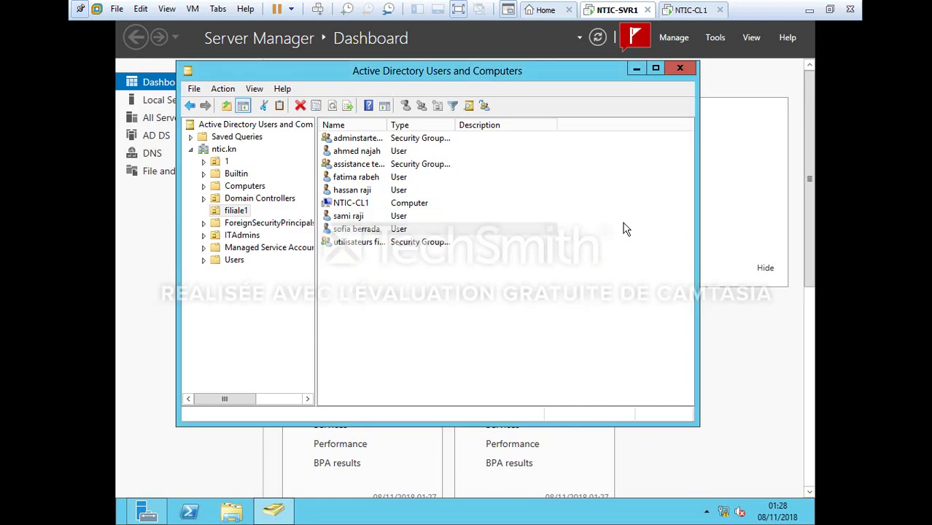
{"action": "left_click", "coordinate": [680, 69]}
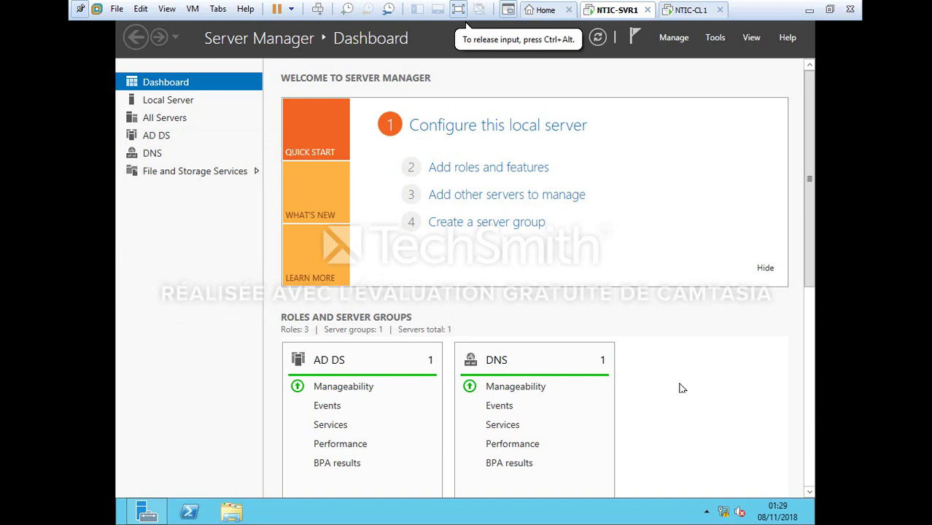
In File Explorer, add a new folder at the C: drive root and name it branch1-userdata
{"action": "left_click", "coordinate": [229, 511]}
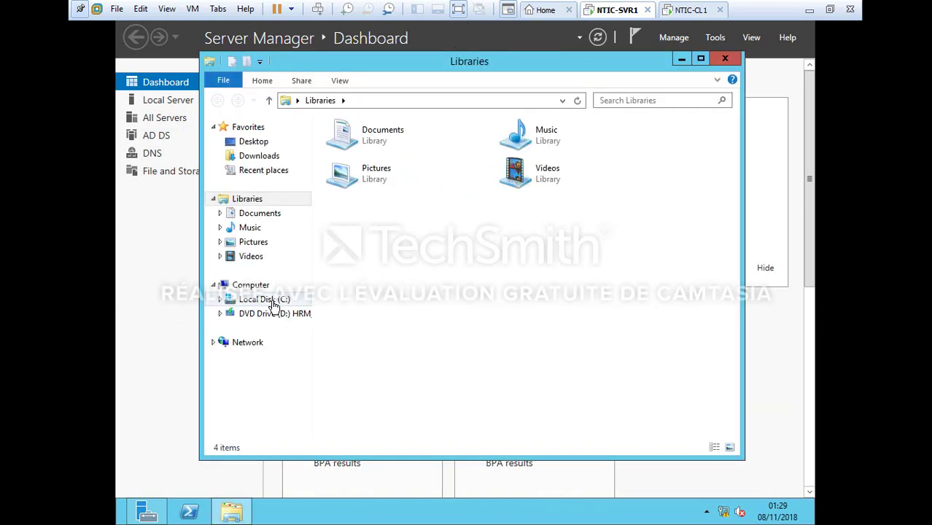
{"action": "left_click", "coordinate": [268, 302]}
{"action": "right_click", "coordinate": [450, 267]}
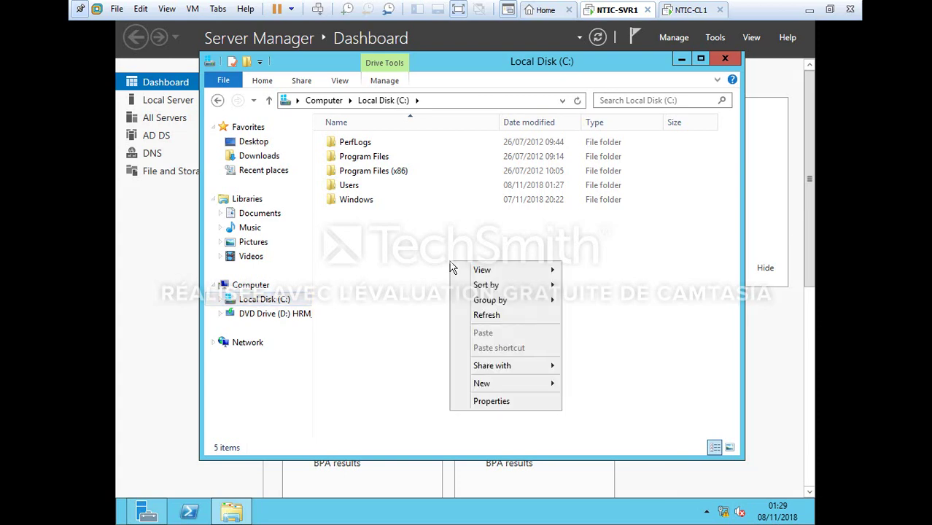
{"action": "mouse_move", "coordinate": [513, 393]}
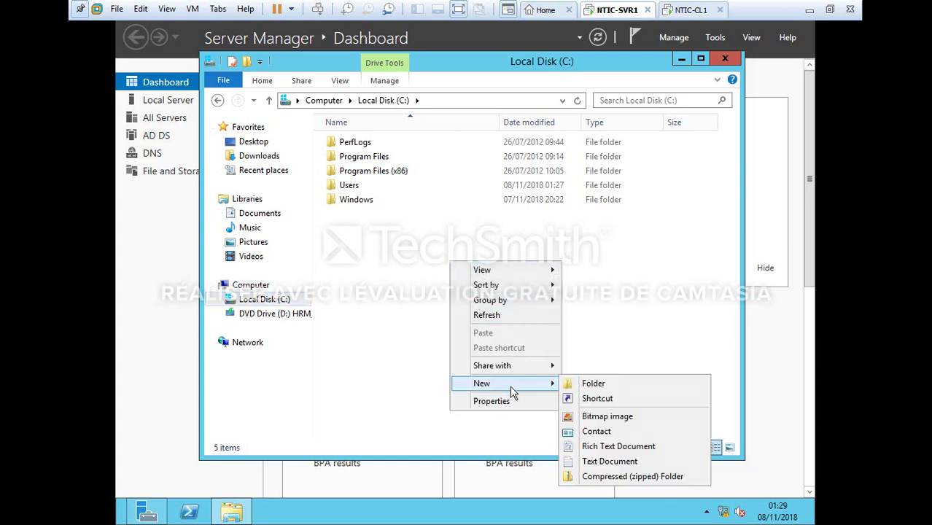
{"action": "left_click", "coordinate": [590, 384]}
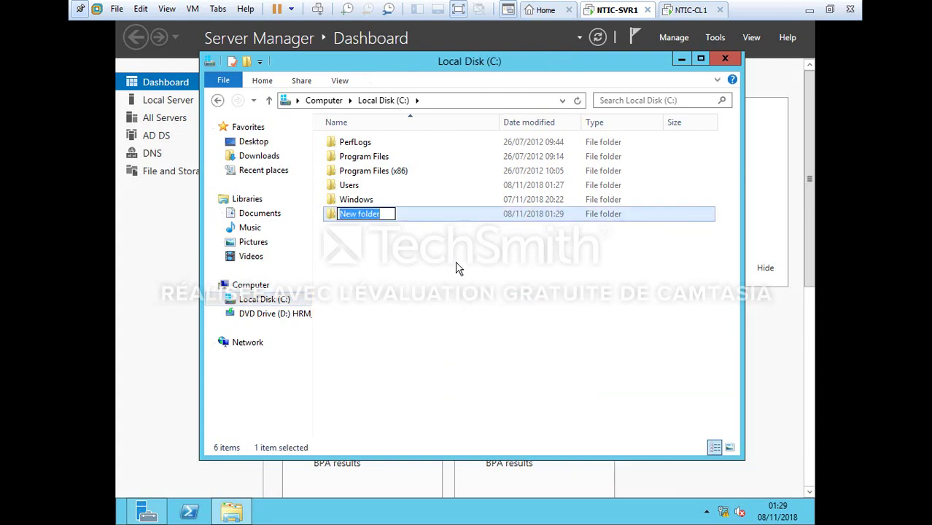
{"action": "key", "text": "BackSpace"}
{"action": "type", "text": "branch"}
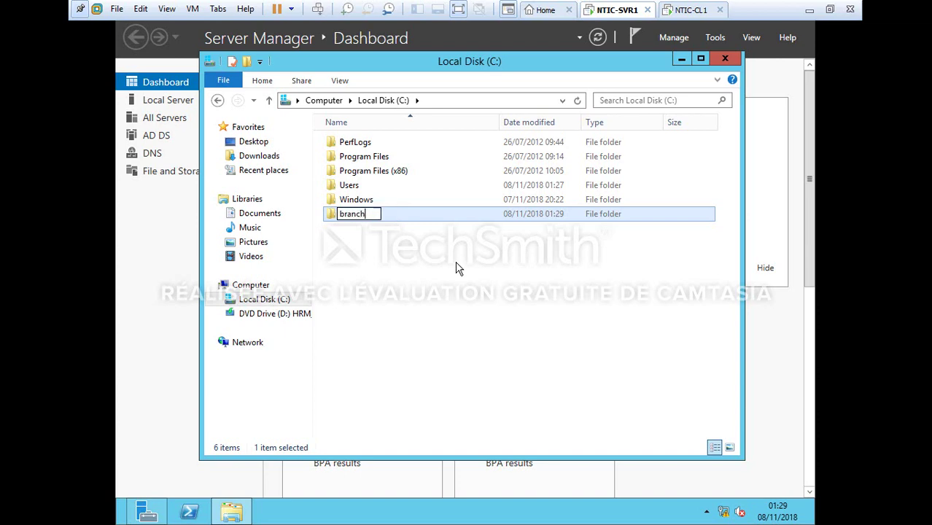
{"action": "type", "text": "1-userdata"}
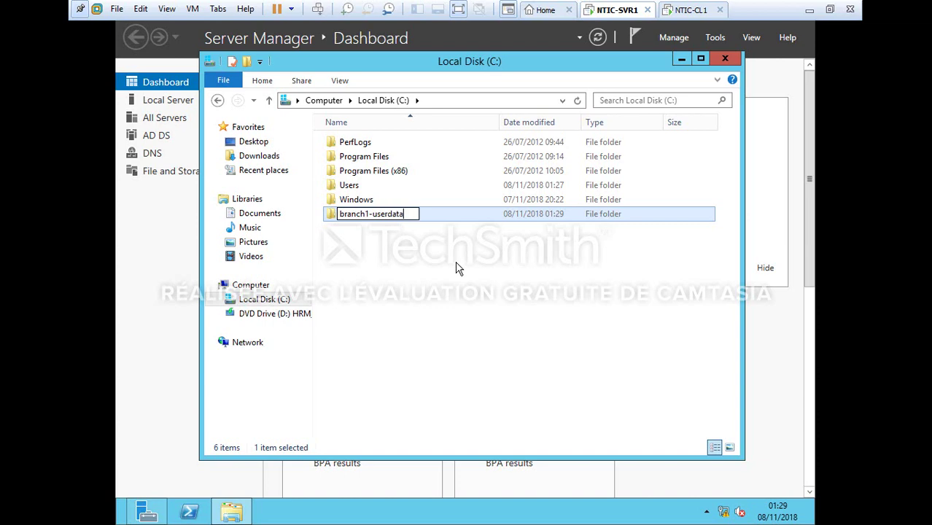
{"action": "key", "text": "Return"}
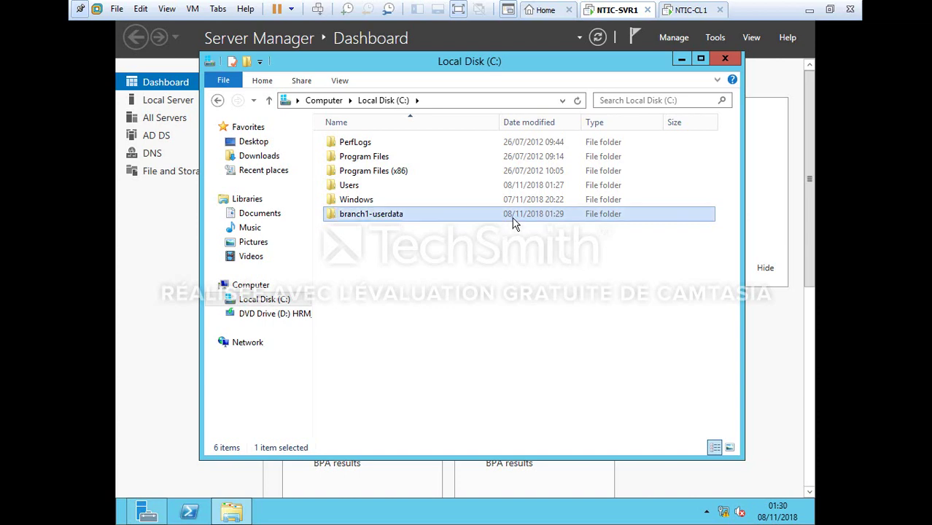
{"action": "right_click", "coordinate": [514, 216]}
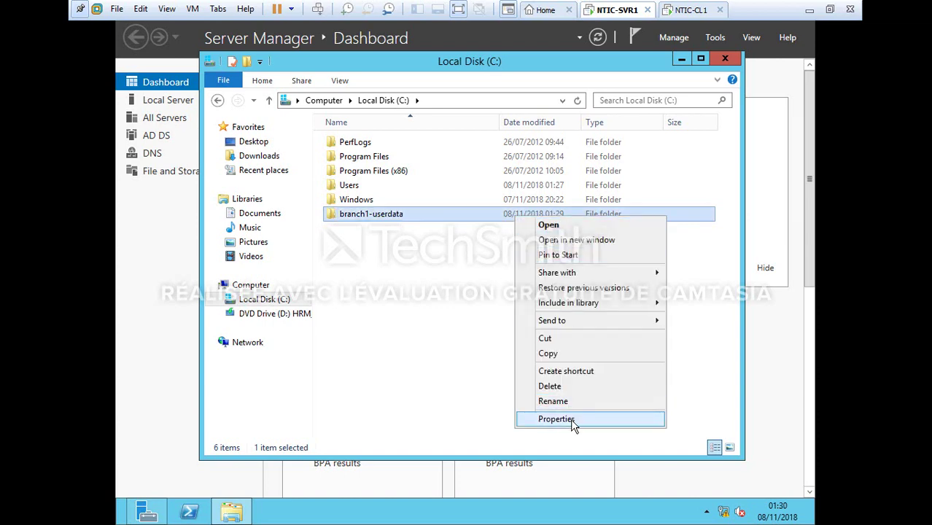
Share branch1-userdata via Advanced Sharing, granting Everyone Full Control on the share
{"action": "left_click", "coordinate": [571, 419]}
{"action": "left_click", "coordinate": [576, 197]}
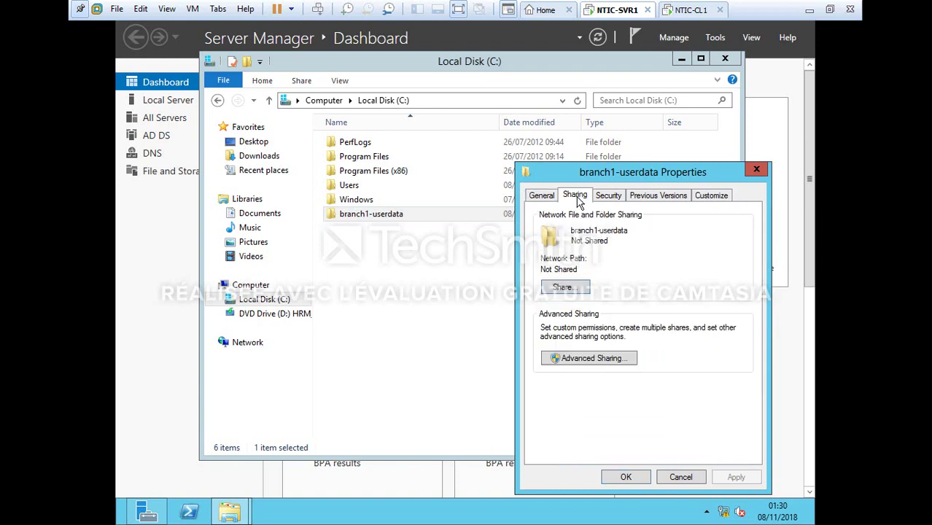
{"action": "left_click", "coordinate": [589, 358]}
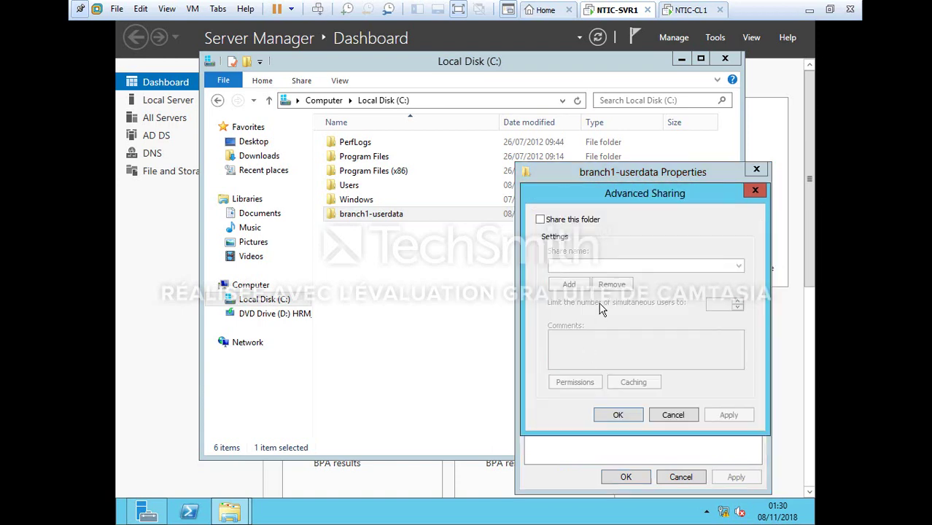
{"action": "left_click", "coordinate": [558, 225]}
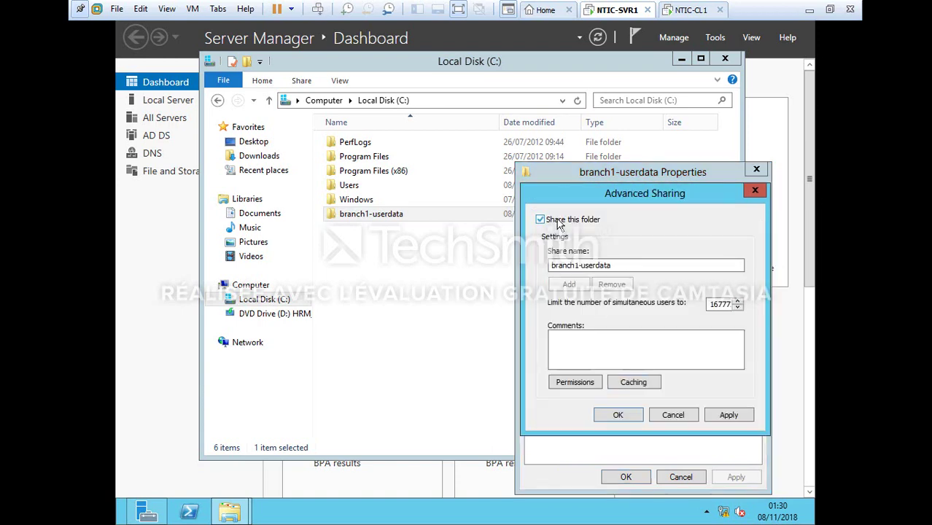
{"action": "left_click", "coordinate": [583, 383]}
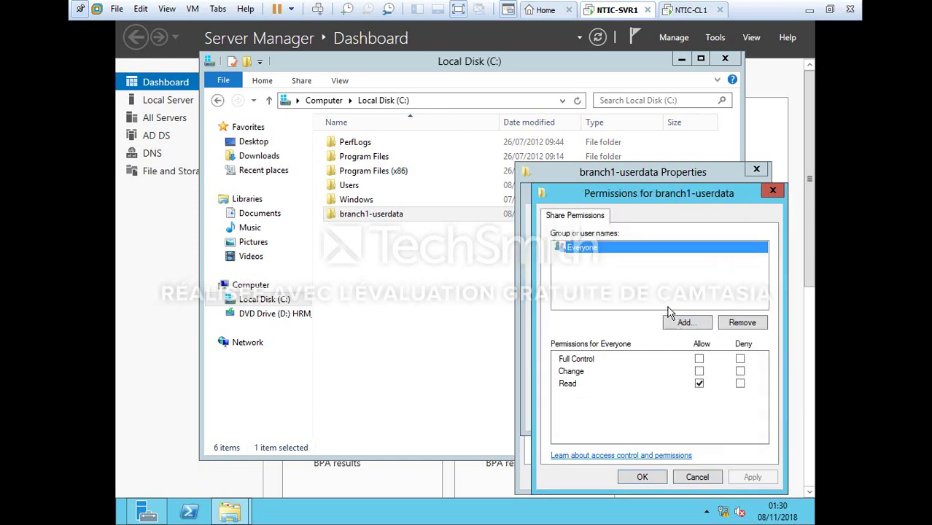
{"action": "left_click", "coordinate": [700, 359]}
{"action": "left_click", "coordinate": [755, 483]}
{"action": "left_click", "coordinate": [661, 475]}
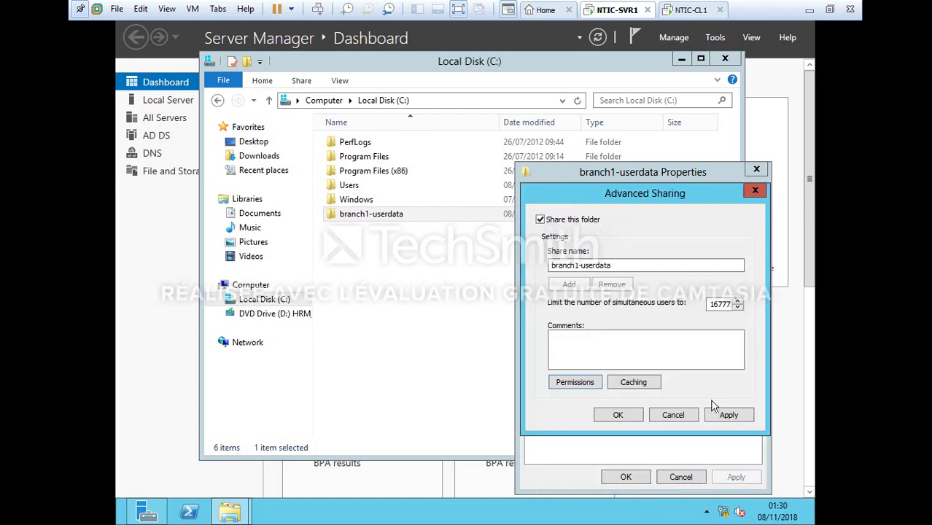
{"action": "left_click", "coordinate": [729, 416]}
{"action": "left_click", "coordinate": [618, 415]}
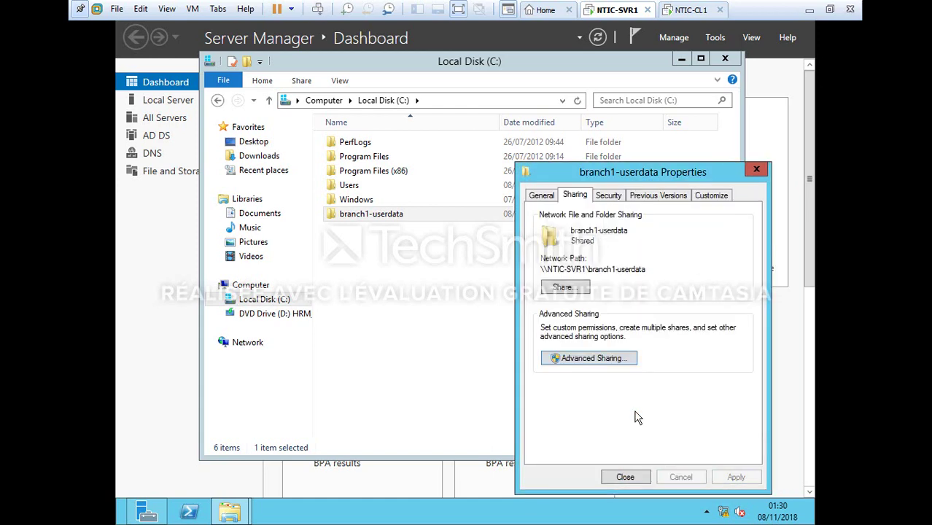
Share branch1-userdata with Everyone at Read/Write, then close the folder properties
{"action": "left_click", "coordinate": [565, 288]}
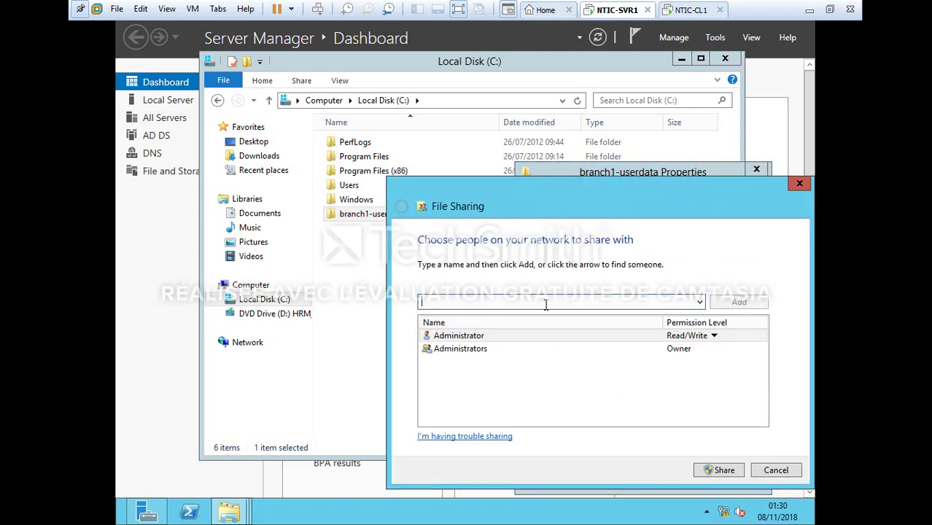
{"action": "left_click", "coordinate": [699, 301]}
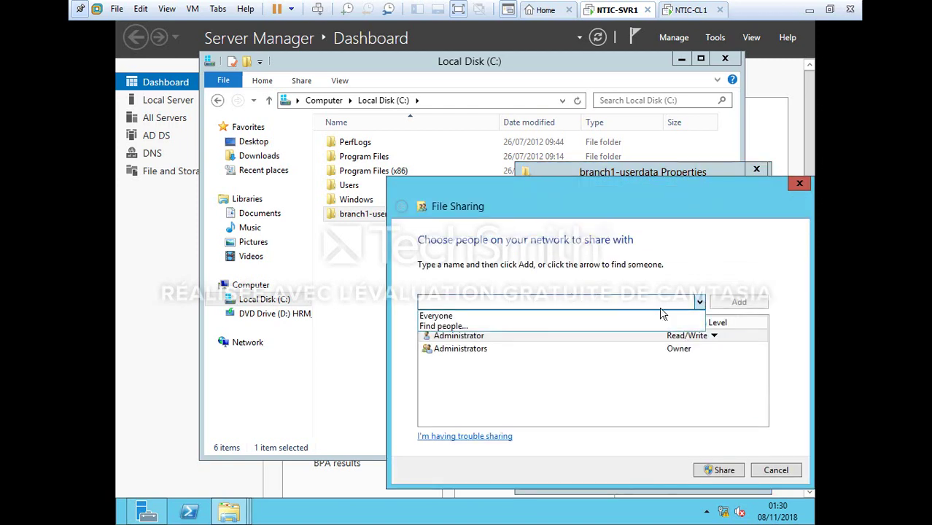
{"action": "left_click", "coordinate": [570, 319]}
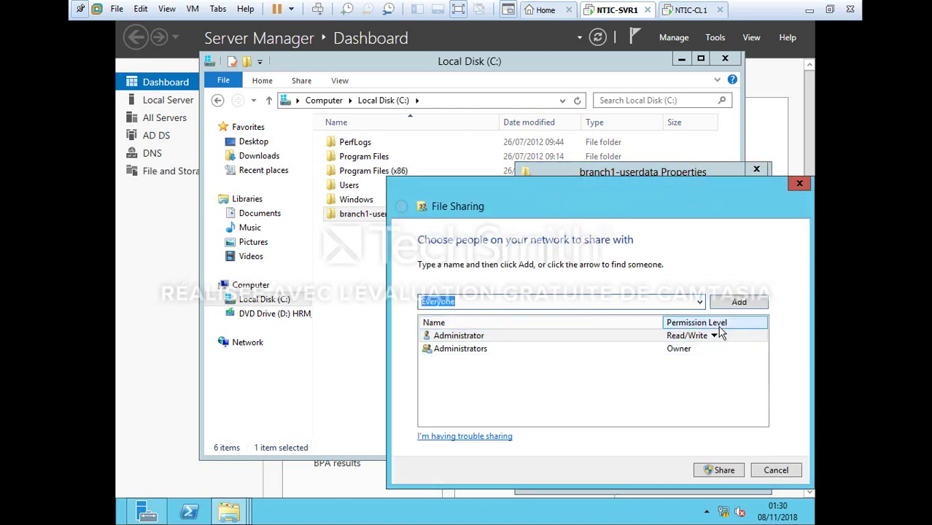
{"action": "left_click", "coordinate": [727, 308]}
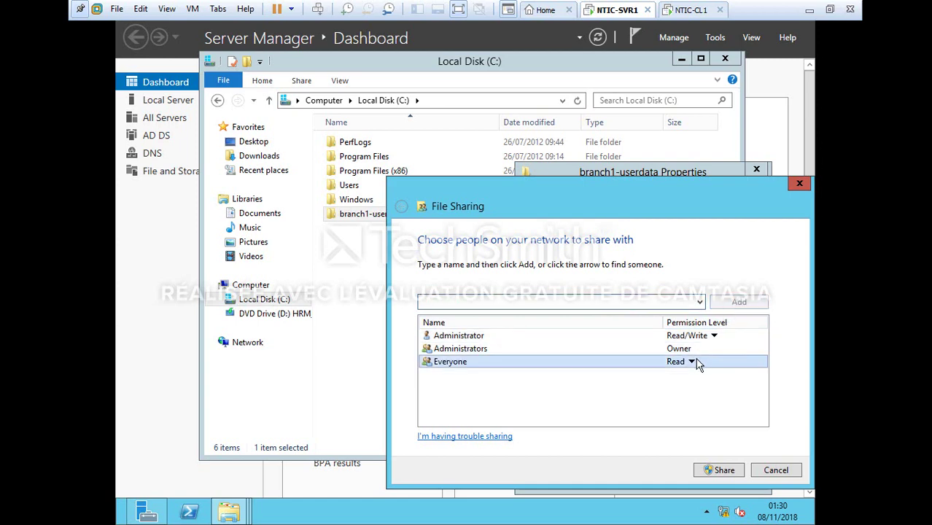
{"action": "left_click", "coordinate": [692, 362]}
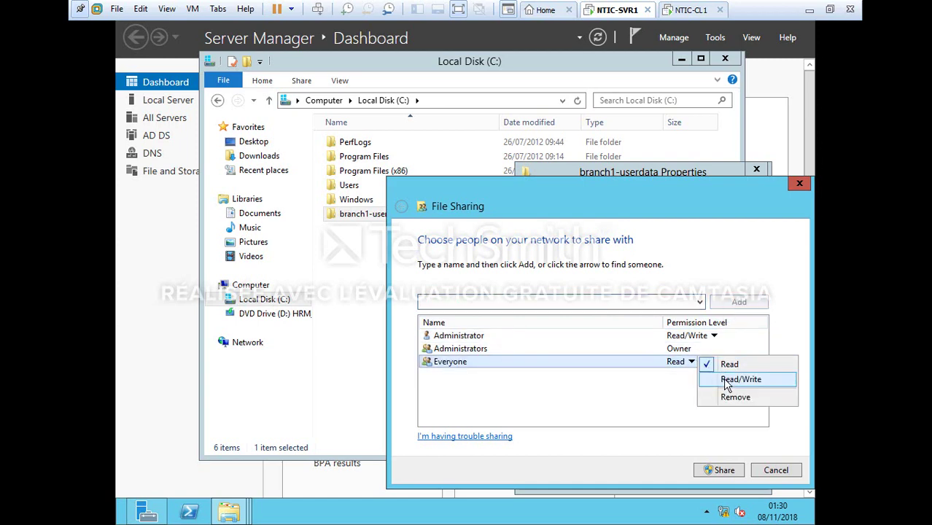
{"action": "left_click", "coordinate": [726, 381]}
{"action": "left_click", "coordinate": [729, 470]}
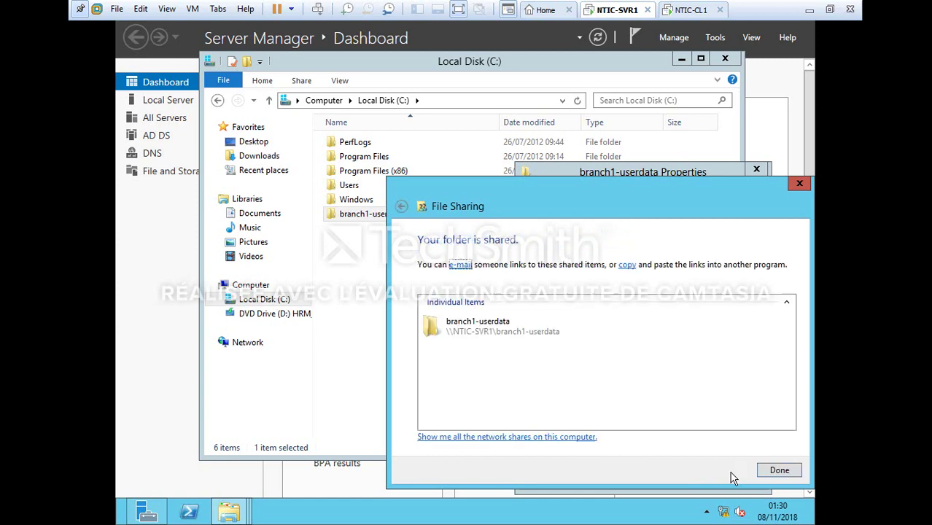
{"action": "left_click", "coordinate": [774, 473]}
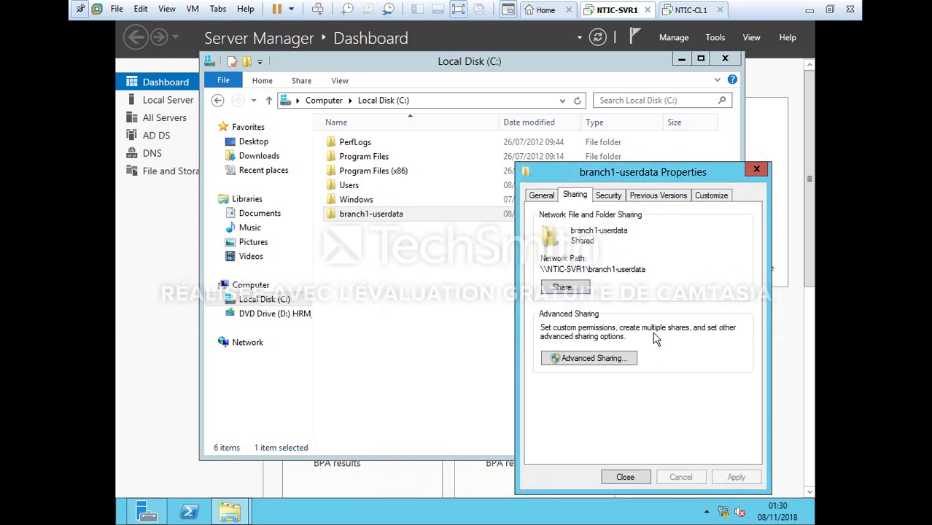
{"action": "left_click", "coordinate": [757, 171]}
Close Explorer and start a new user in ITAdmins in Active Directory Users and Computers
{"action": "left_click", "coordinate": [725, 58]}
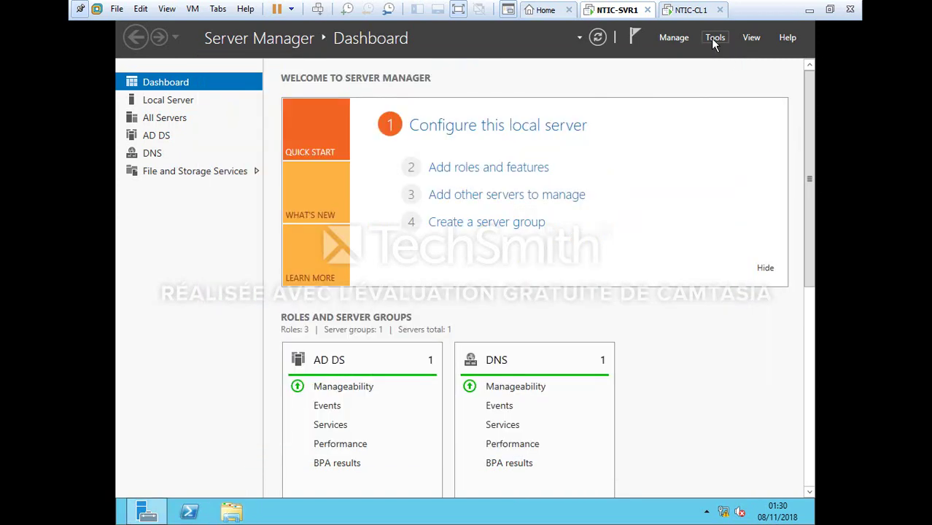
{"action": "left_click", "coordinate": [714, 40]}
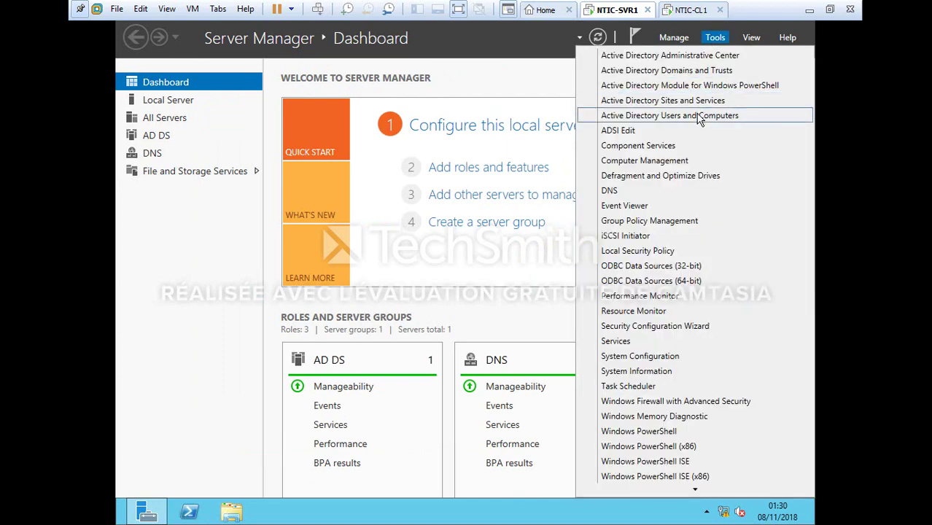
{"action": "left_click", "coordinate": [699, 117]}
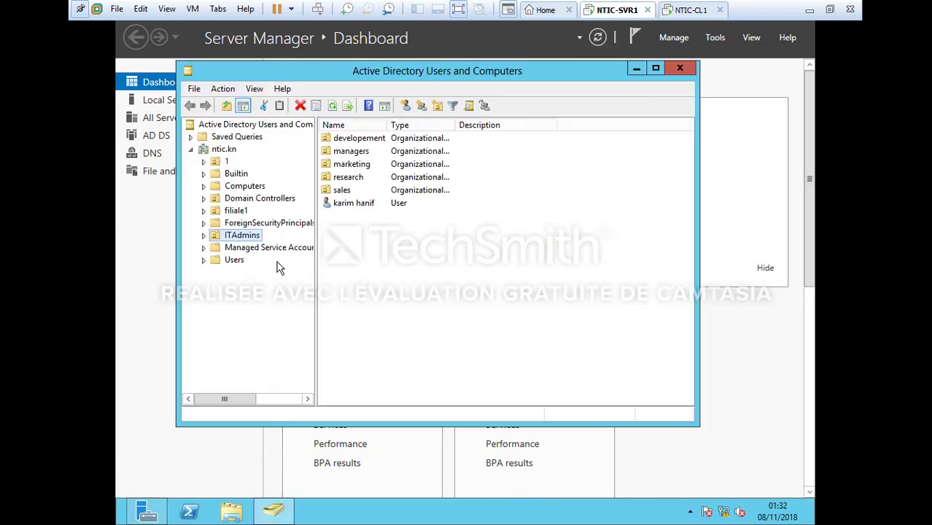
{"action": "double_click", "coordinate": [252, 237]}
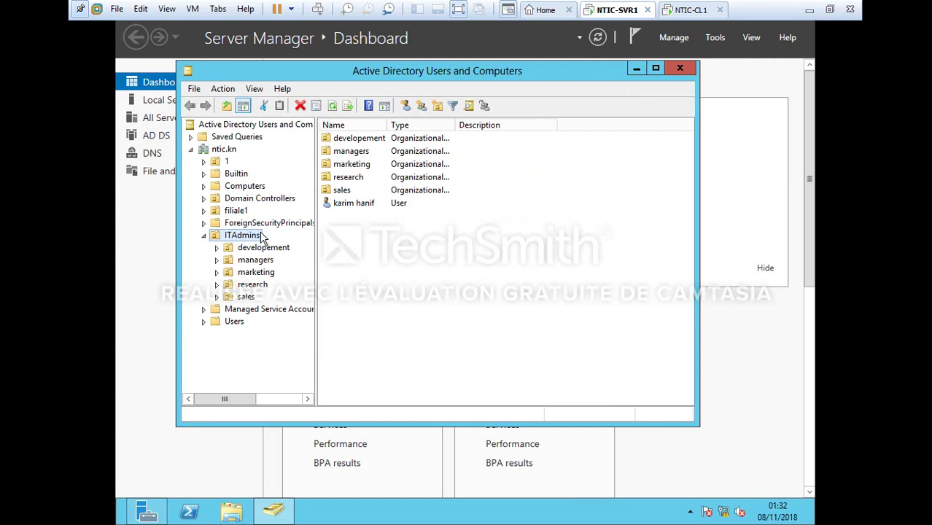
{"action": "left_click", "coordinate": [406, 106]}
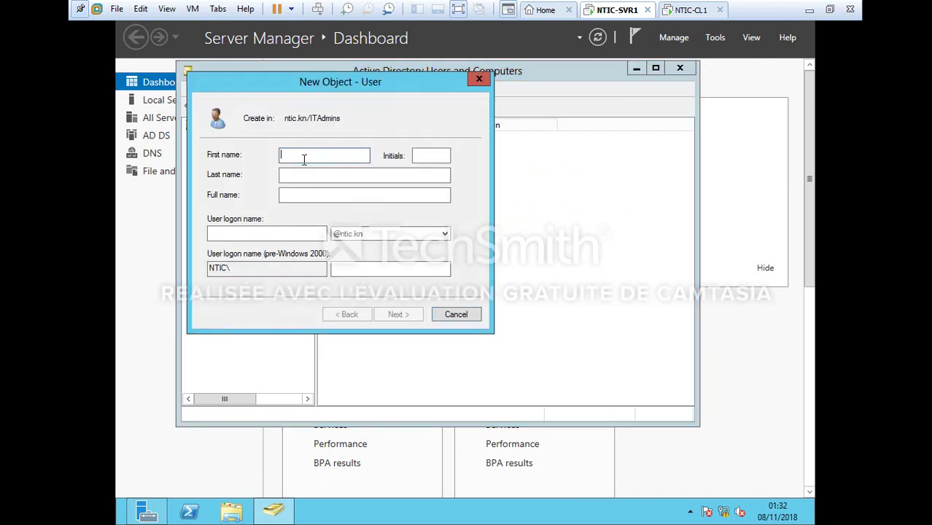
Name the user _branch _template with logon name _branch_template
{"action": "type", "text": "_branch"}
{"action": "key", "text": "Tab"}
{"action": "key", "text": "Tab"}
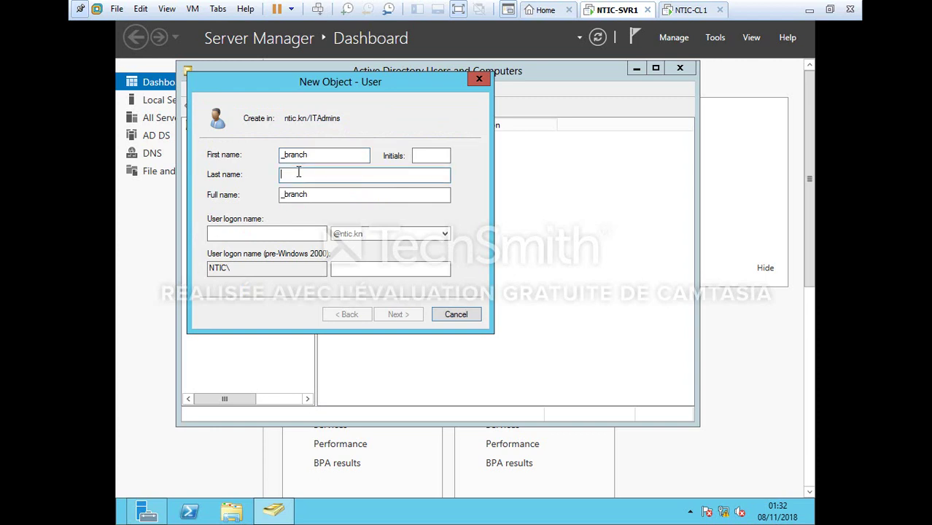
{"action": "type", "text": "_template"}
{"action": "left_click", "coordinate": [293, 232]}
{"action": "type", "text": "_"}
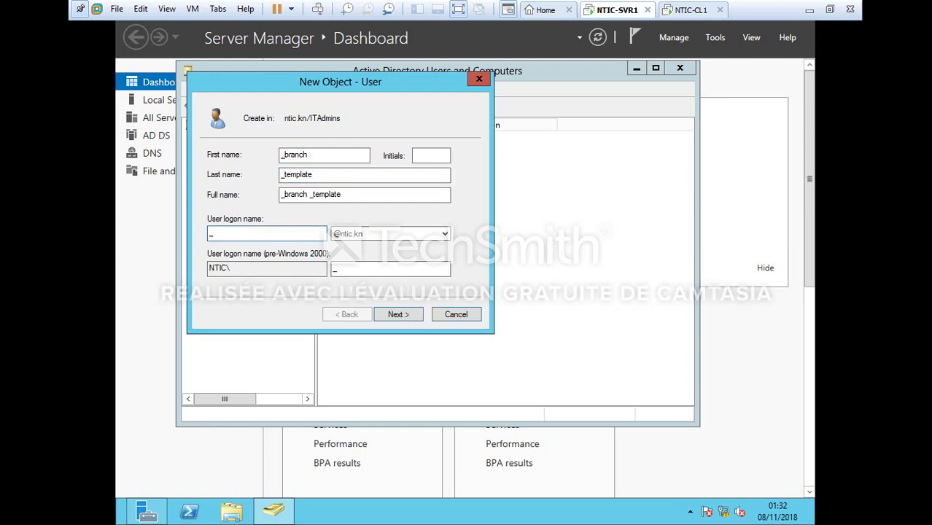
{"action": "type", "text": "branch_template"}
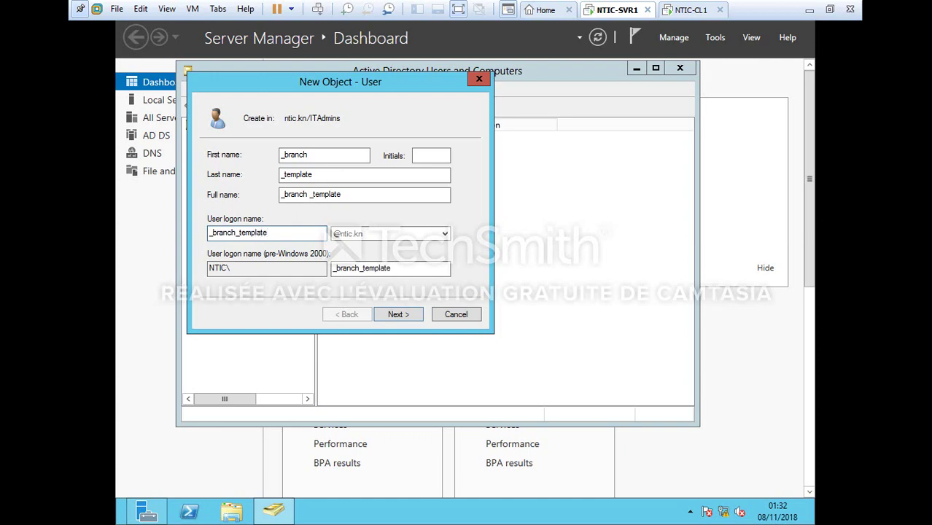
{"action": "key", "text": "Return"}
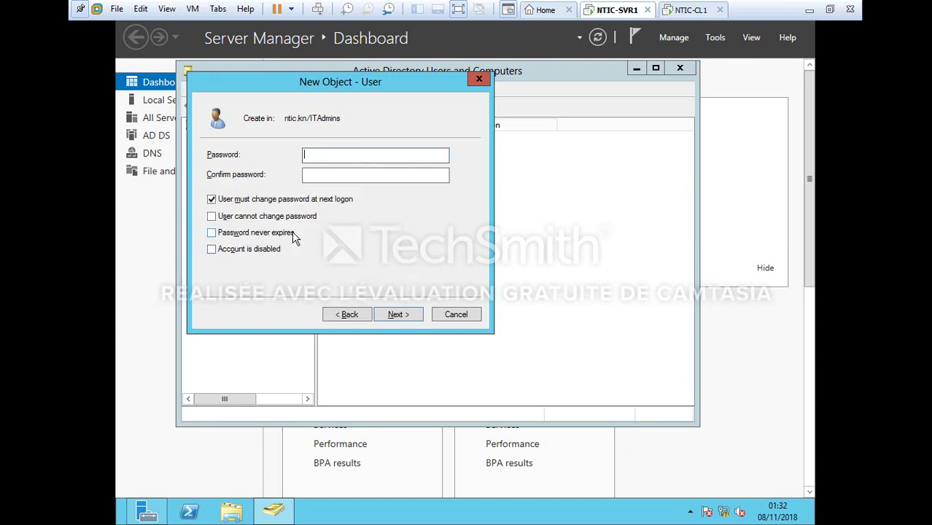
Set the account password, never expiring, with the account disabled, and create the user
{"action": "type", "text": "P@ssw"}
{"action": "left_click", "coordinate": [395, 174]}
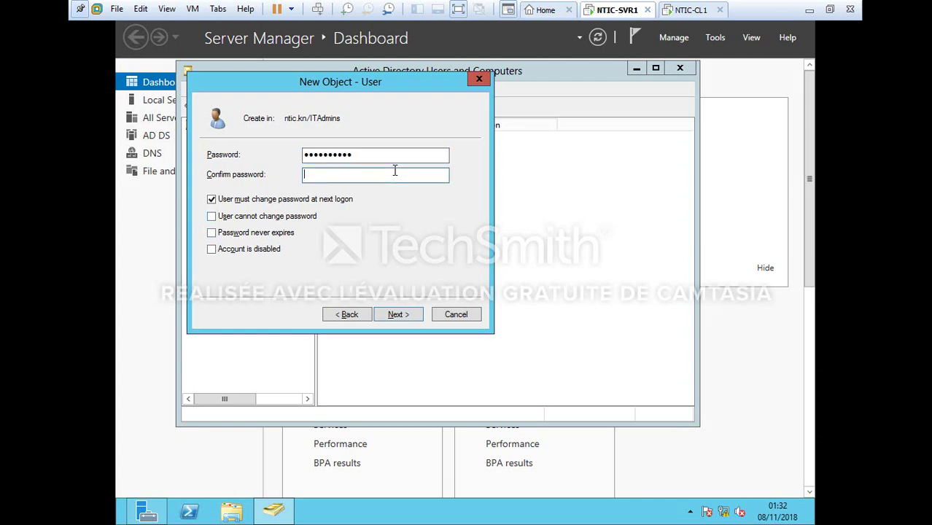
{"action": "type", "text": "P@ssw0rd12"}
{"action": "left_click", "coordinate": [261, 200]}
{"action": "left_click", "coordinate": [255, 234]}
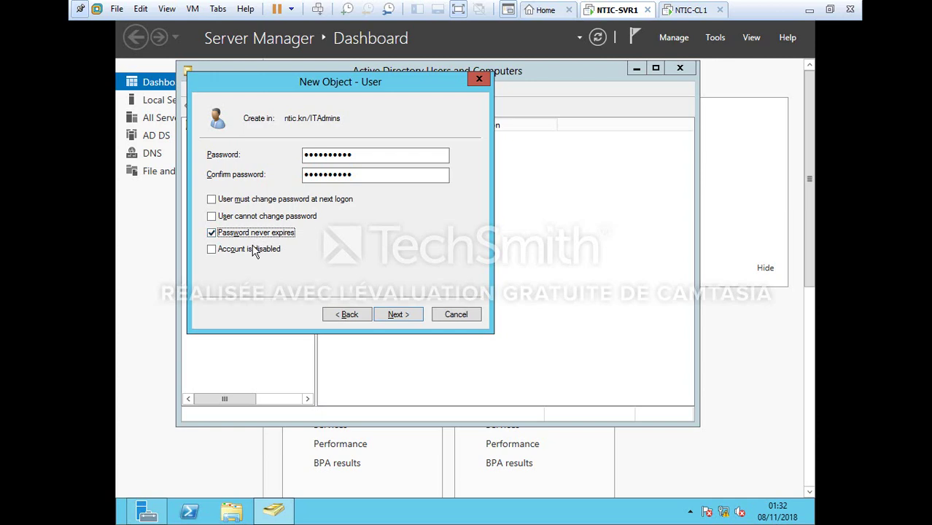
{"action": "left_click", "coordinate": [255, 250]}
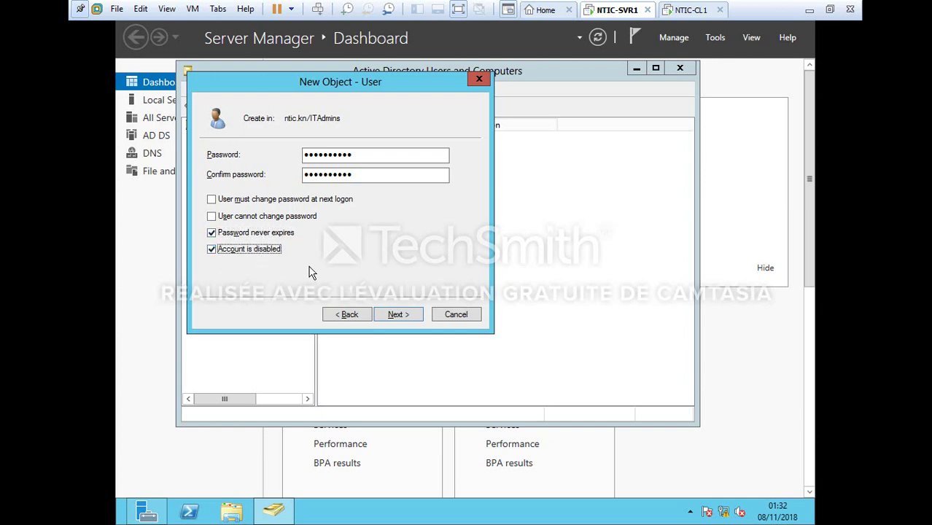
{"action": "left_click", "coordinate": [410, 317]}
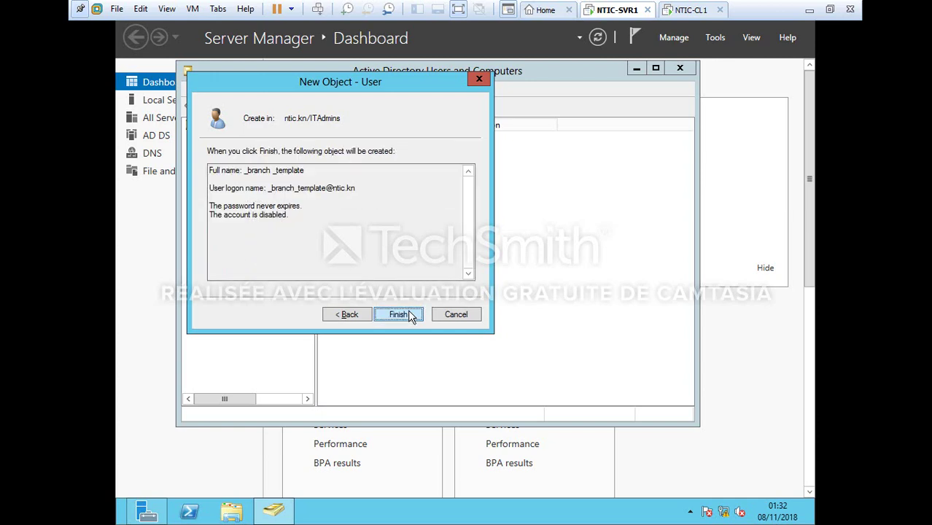
{"action": "left_click", "coordinate": [398, 315]}
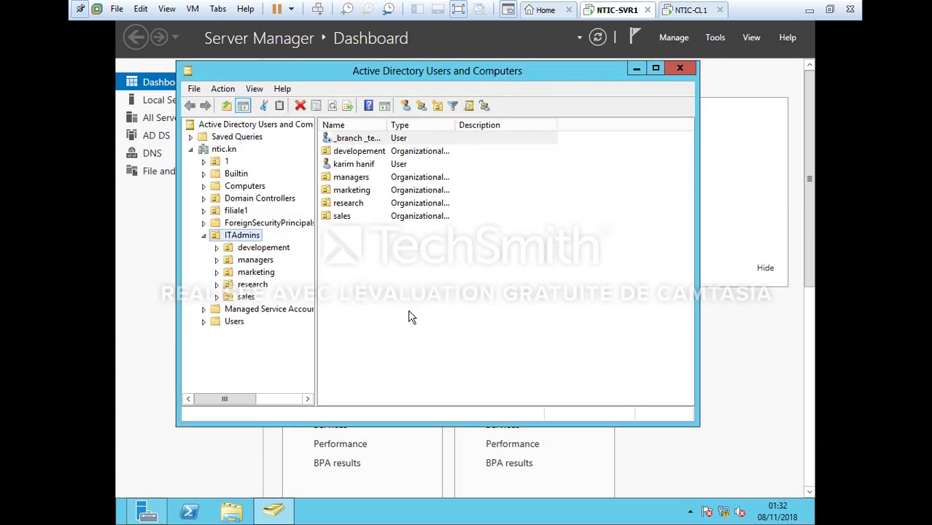
Set the _branch_template user's city to casablanca
{"action": "right_click", "coordinate": [407, 142]}
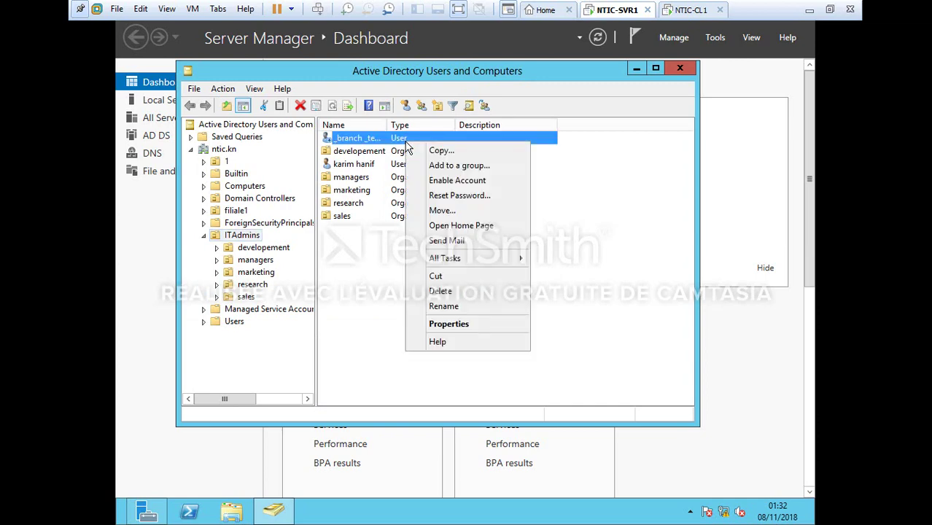
{"action": "left_click", "coordinate": [458, 324]}
{"action": "left_click", "coordinate": [367, 118]}
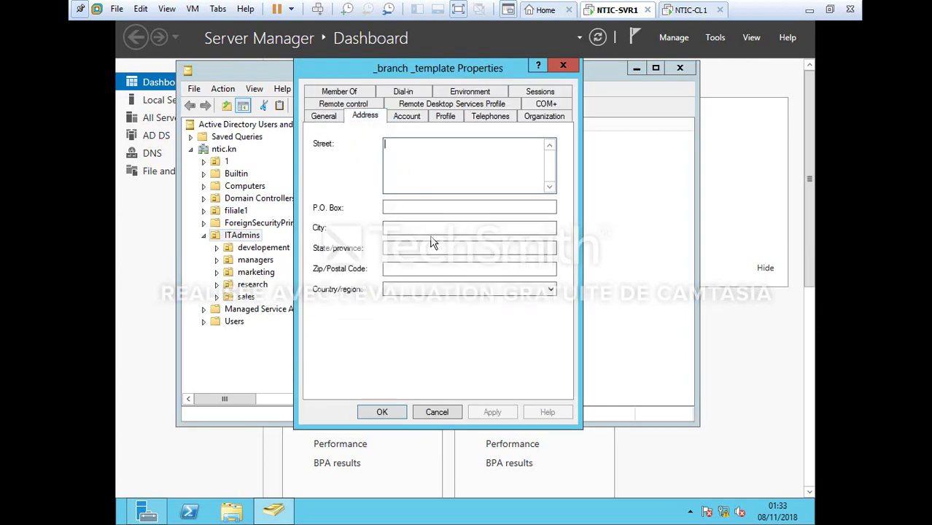
{"action": "left_click", "coordinate": [432, 230]}
{"action": "type", "text": "c"}
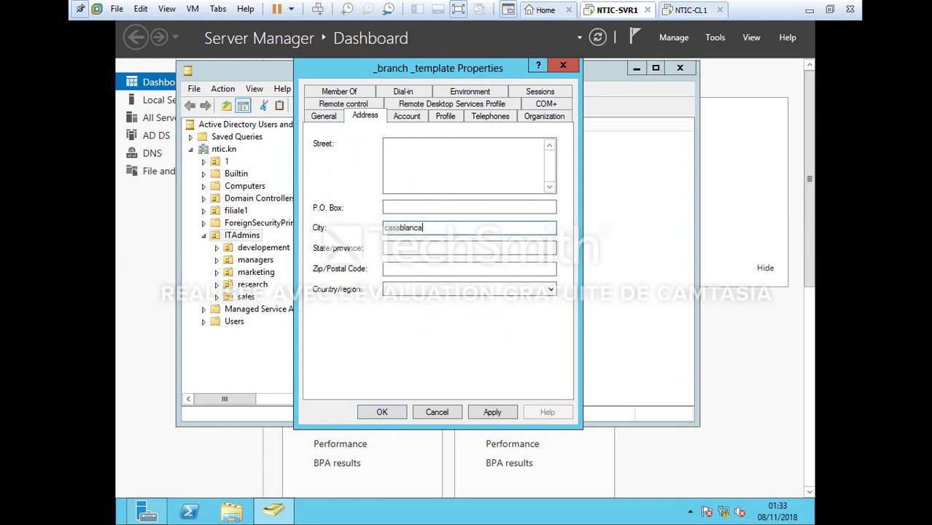
{"action": "type", "text": "asablanca"}
Connect home folder Z: to \\NTIC-SVR1\branch1-userdata\_branch_template
{"action": "left_click", "coordinate": [438, 120]}
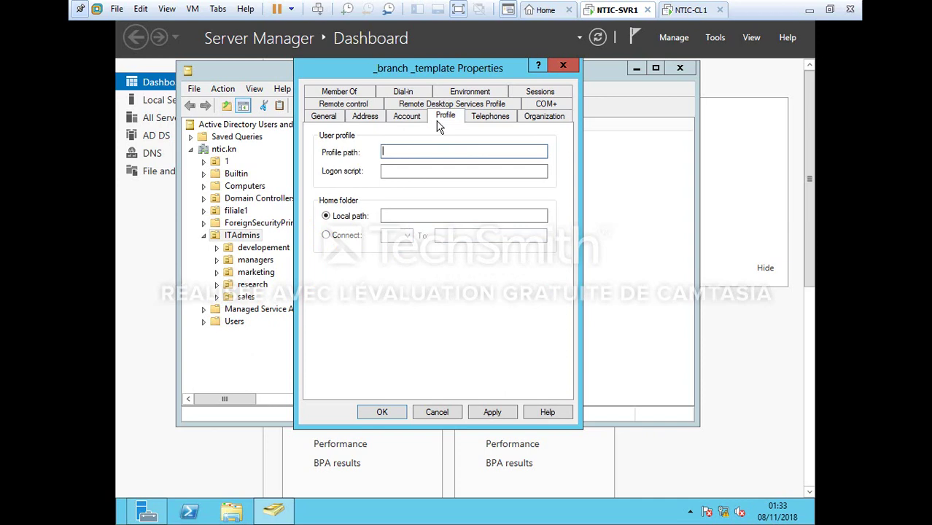
{"action": "left_click", "coordinate": [336, 235]}
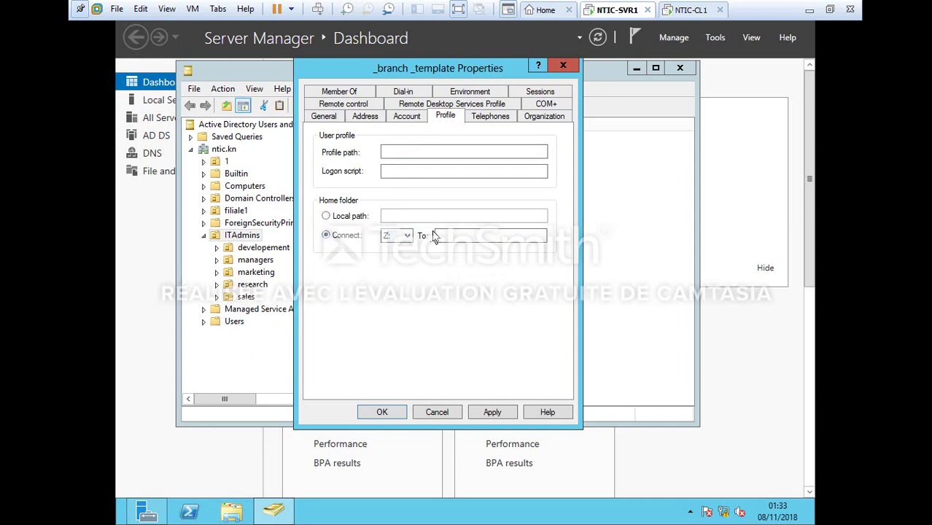
{"action": "left_click", "coordinate": [438, 234]}
{"action": "type", "text": "\\\\NTIC-SVR1\\branch-"}
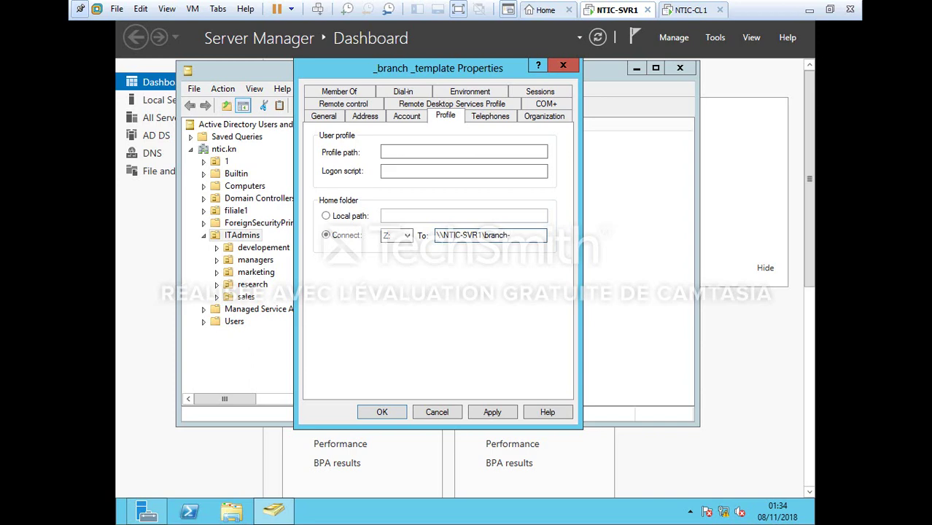
{"action": "type", "text": "\branch1-userda"}
{"action": "type", "text": "ta\\_branch"}
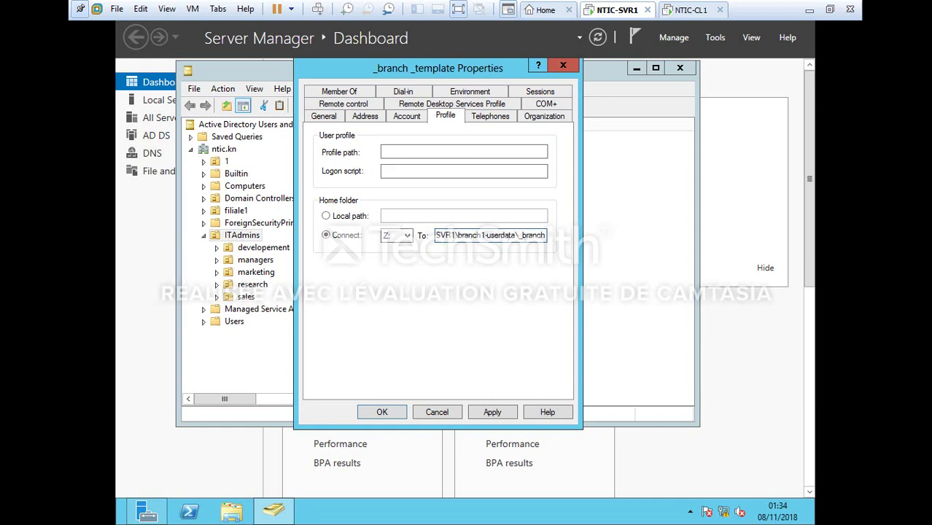
{"action": "type", "text": "_templa"}
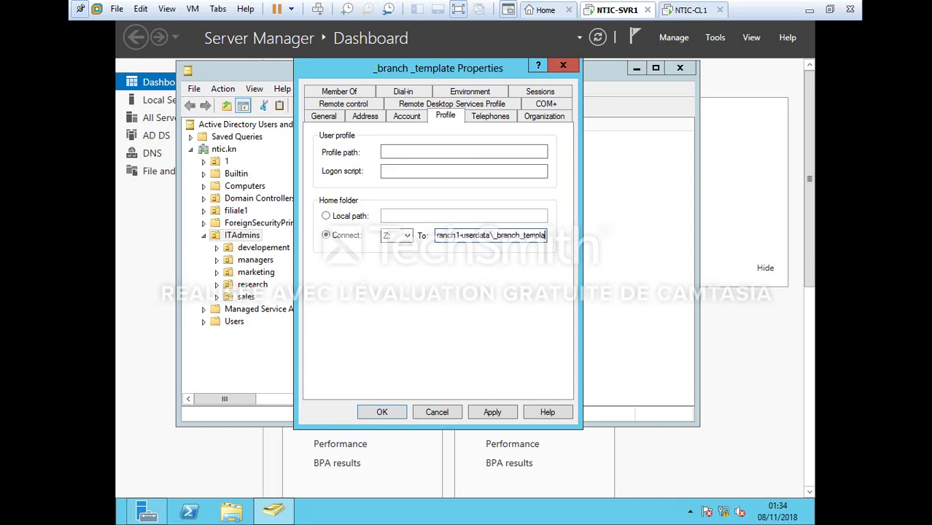
{"action": "type", "text": "te"}
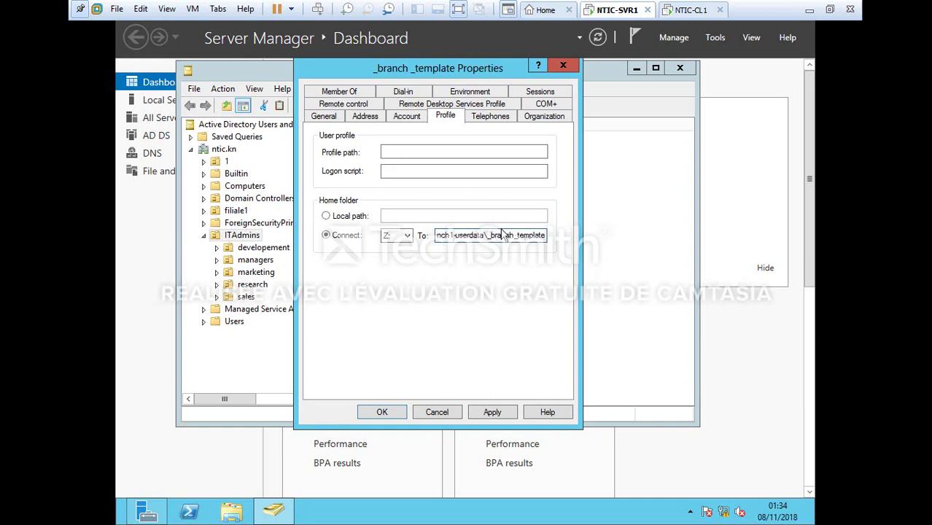
{"action": "left_click", "coordinate": [339, 92]}
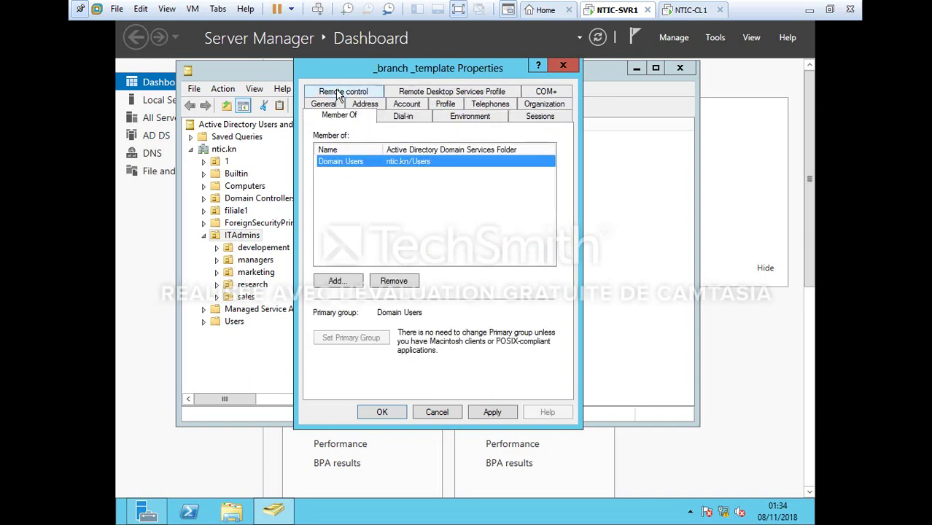
Add _branch_template to the utilisateurs filiale1 group, apply, and close its properties
{"action": "left_click", "coordinate": [348, 282]}
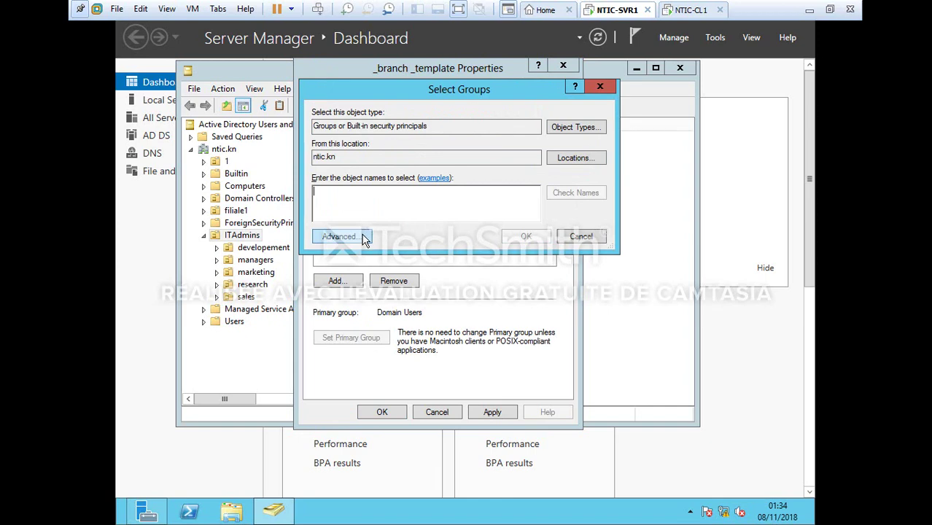
{"action": "left_click", "coordinate": [364, 235]}
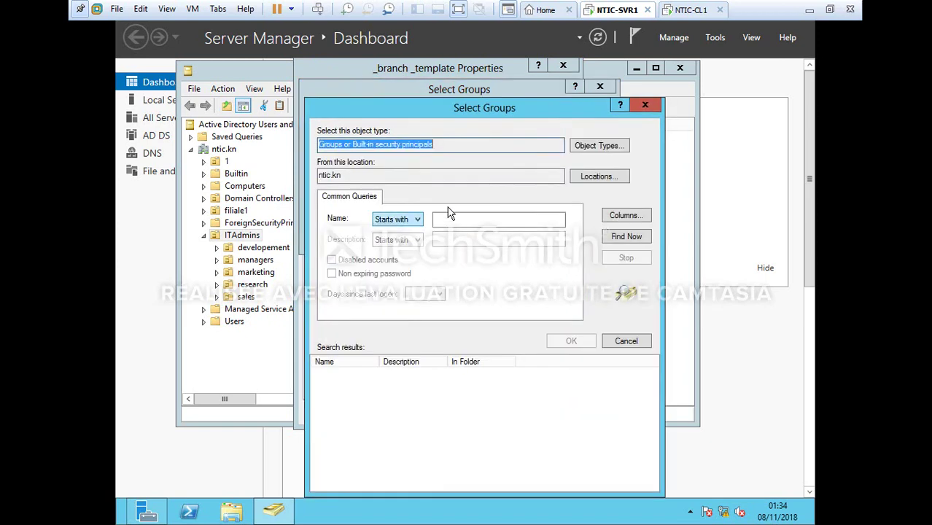
{"action": "left_click", "coordinate": [622, 237]}
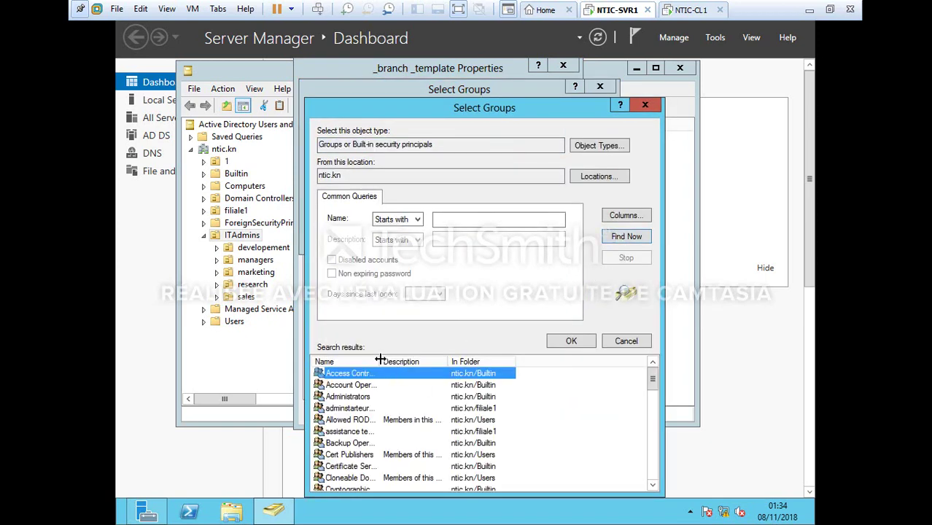
{"action": "left_click_drag", "start_coordinate": [381, 362], "coordinate": [425, 362]}
{"action": "key", "text": "u"}
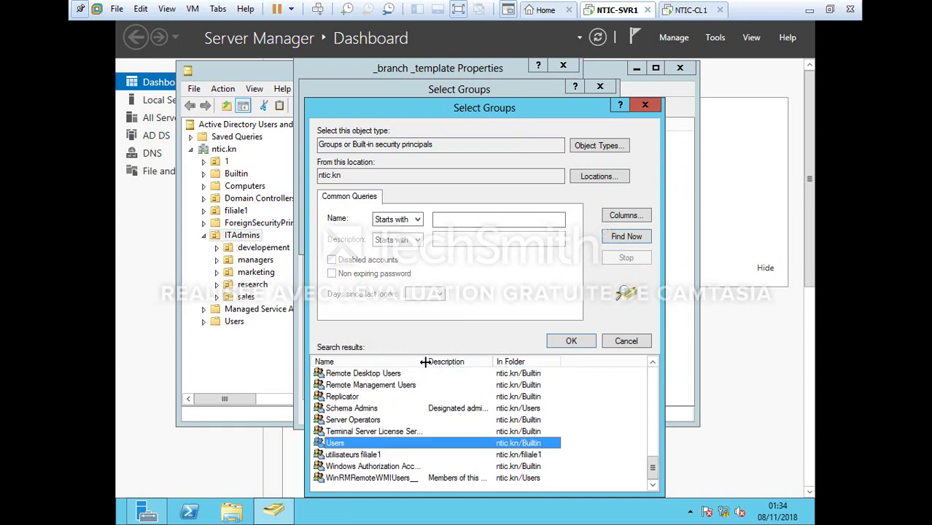
{"action": "key", "text": "t"}
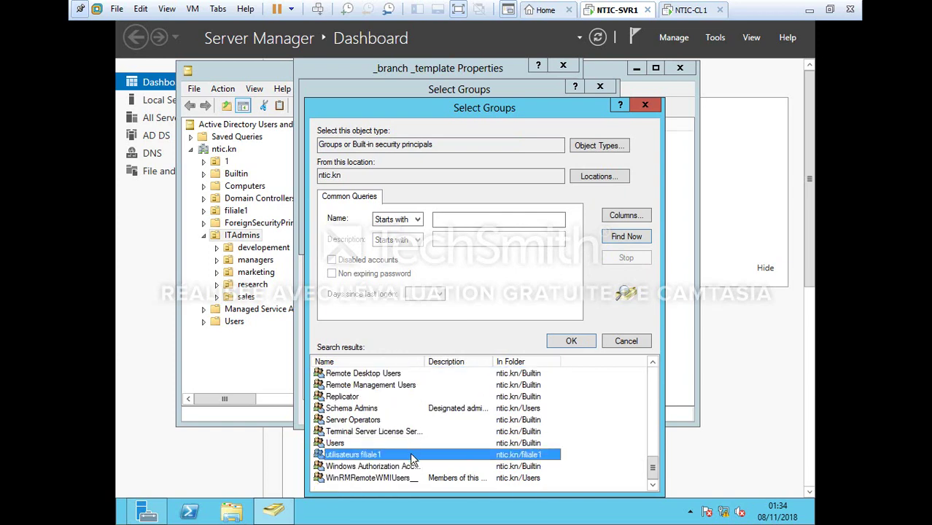
{"action": "double_click", "coordinate": [410, 452]}
{"action": "key", "text": "Return"}
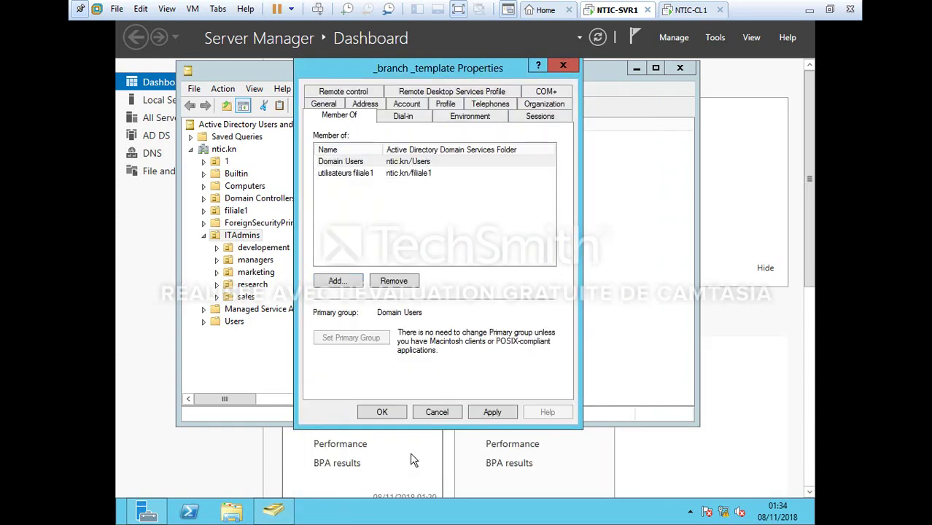
{"action": "left_click", "coordinate": [487, 413]}
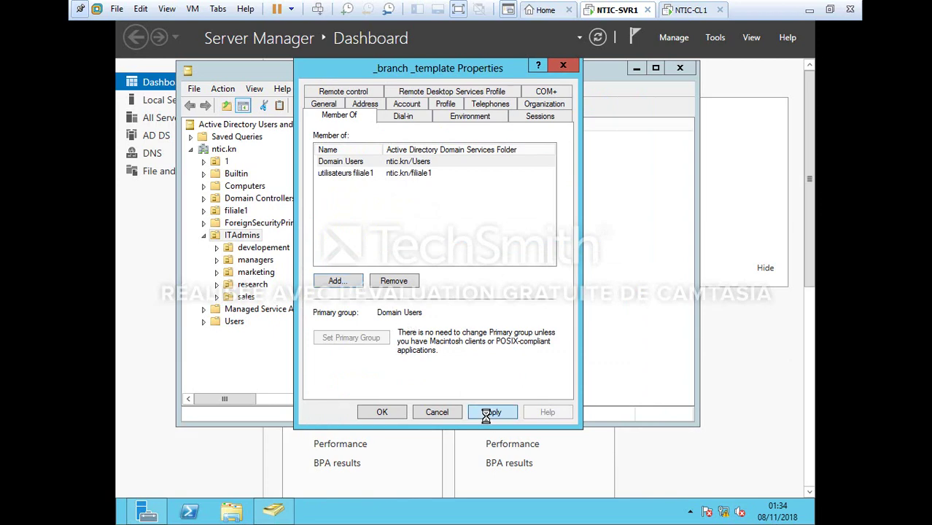
{"action": "left_click", "coordinate": [381, 411]}
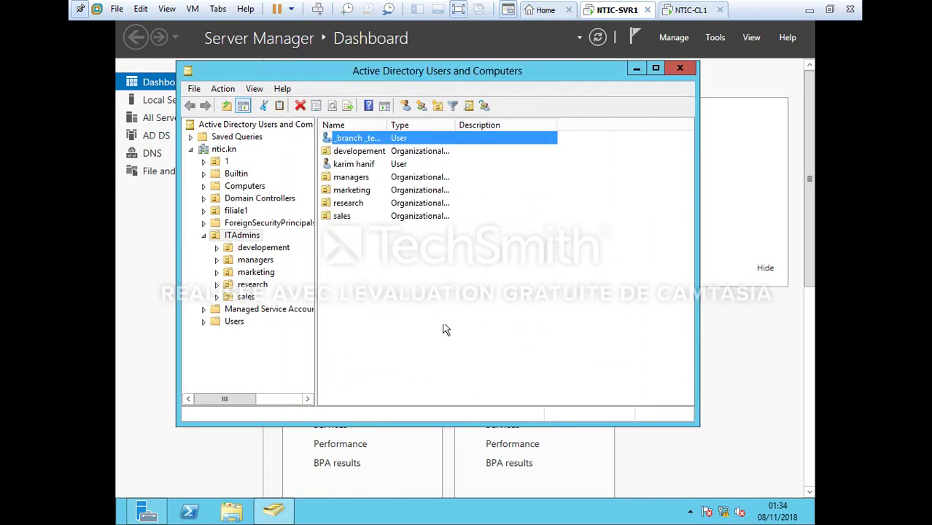
Copy _branch_template into a new user, entering the person's first, last and logon names
{"action": "right_click", "coordinate": [419, 143]}
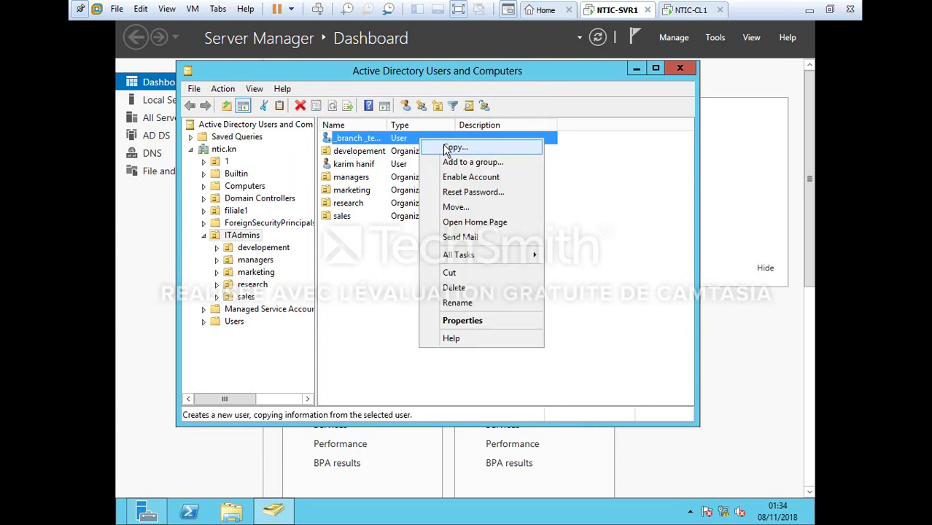
{"action": "left_click", "coordinate": [448, 148]}
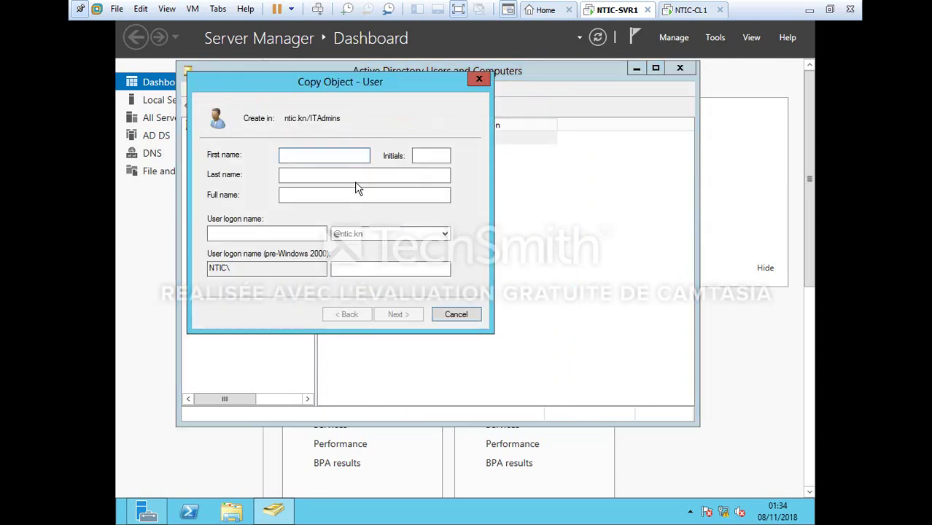
{"action": "left_click", "coordinate": [348, 173]}
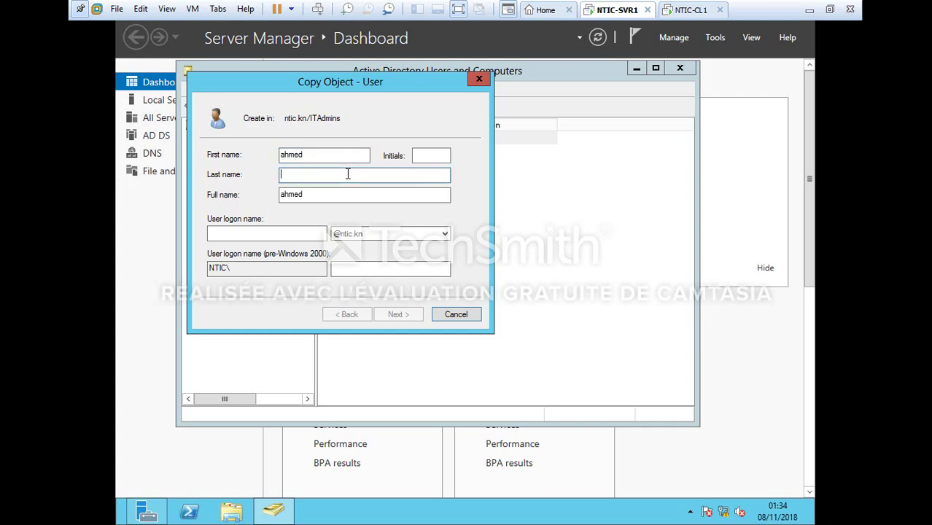
{"action": "left_click", "coordinate": [315, 233]}
{"action": "type", "text": "n"}
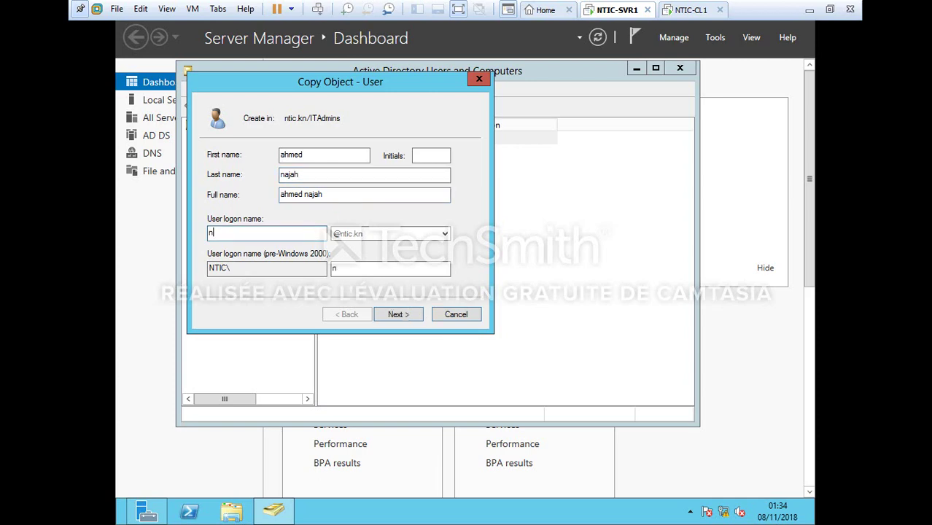
{"action": "type", "text": "ajah"}
{"action": "key", "text": "Return"}
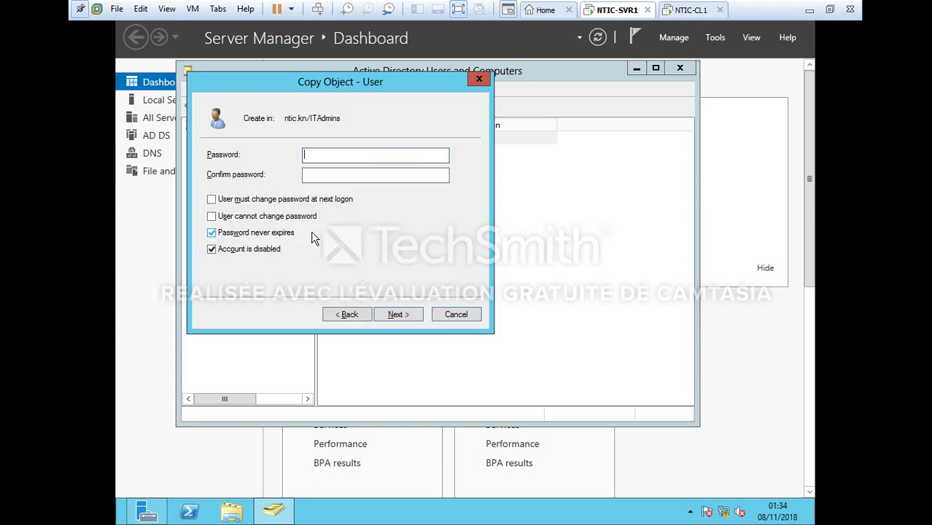
Set and confirm the new user's password, enable the account, and finish
{"action": "type", "text": "**********"}
{"action": "left_click", "coordinate": [368, 181]}
{"action": "type", "text": "******"}
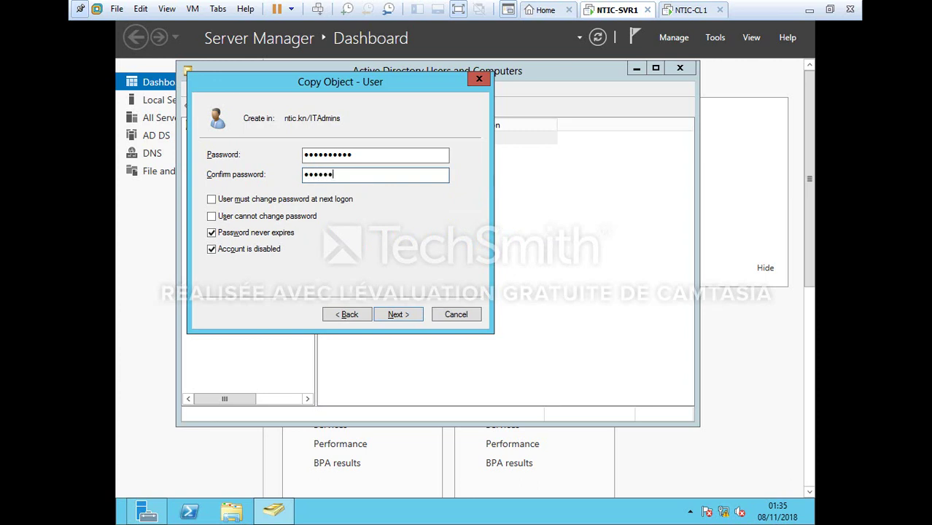
{"action": "type", "text": "***"}
{"action": "left_click", "coordinate": [213, 249]}
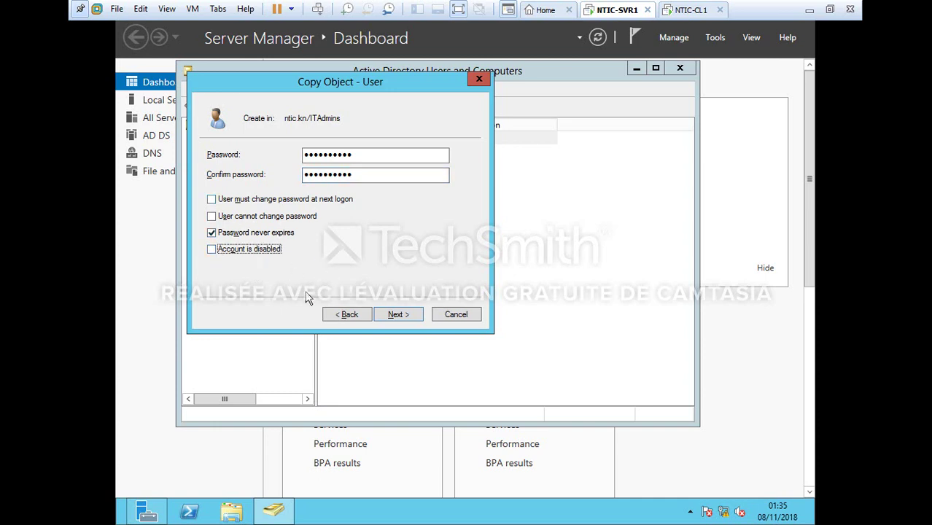
{"action": "key", "text": "Return"}
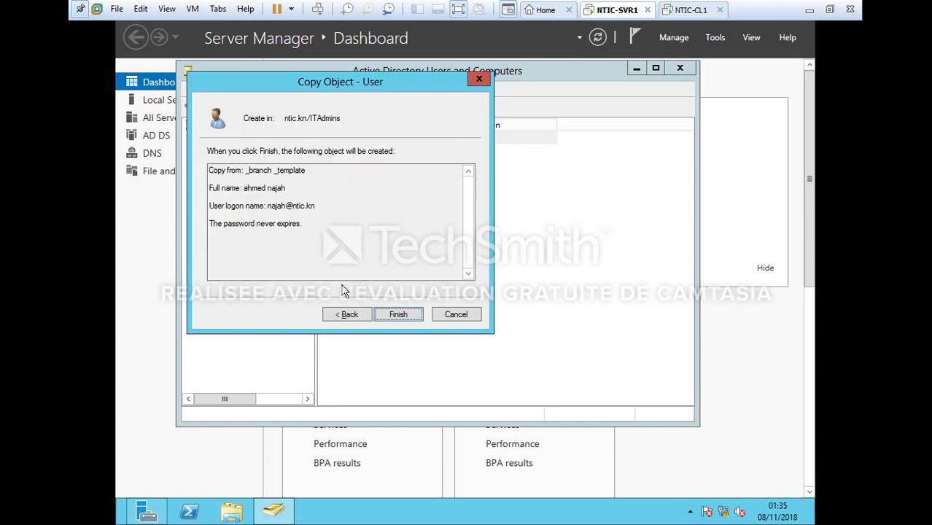
{"action": "key", "text": "Return"}
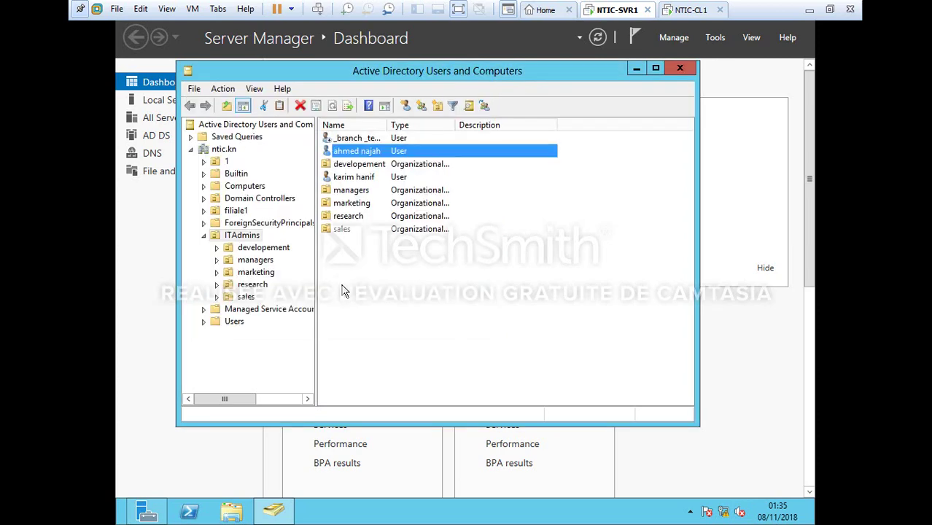
Correct the new user's home folder path to end with its own logon name
{"action": "right_click", "coordinate": [364, 152]}
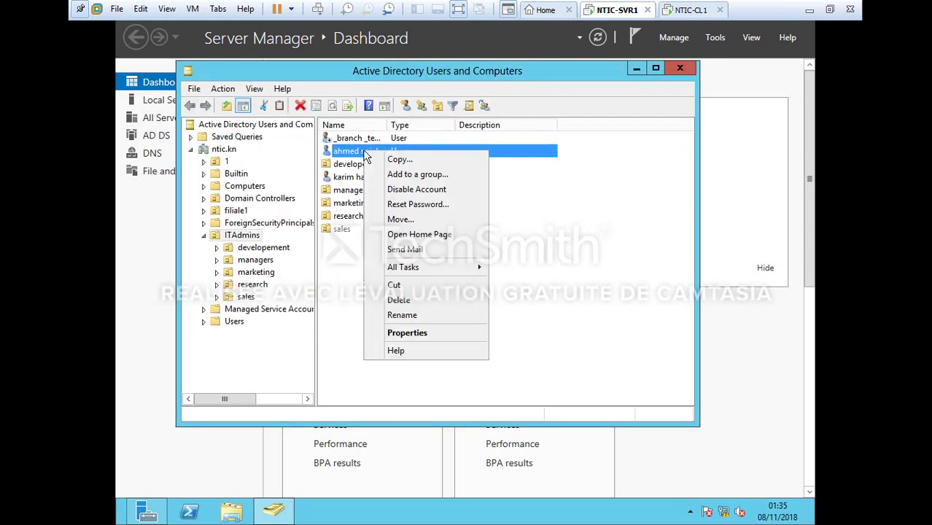
{"action": "left_click", "coordinate": [417, 333]}
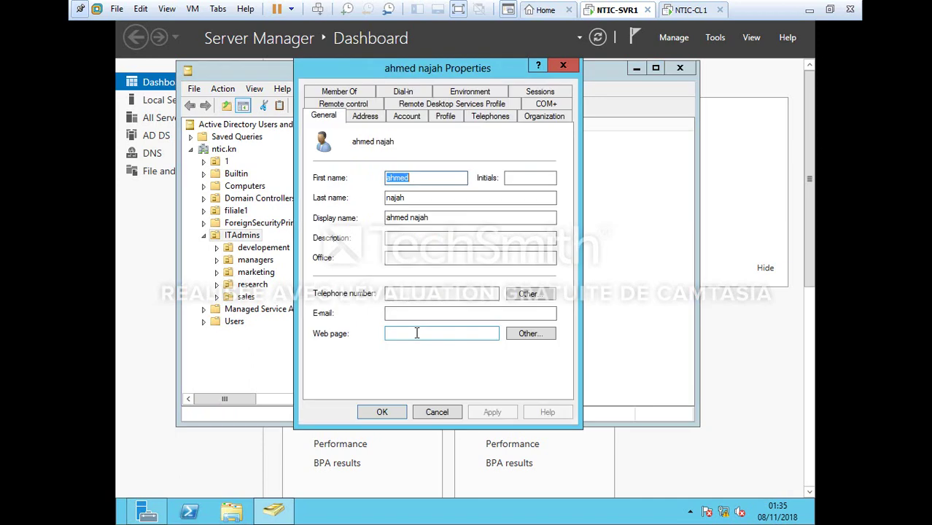
{"action": "left_click", "coordinate": [445, 115]}
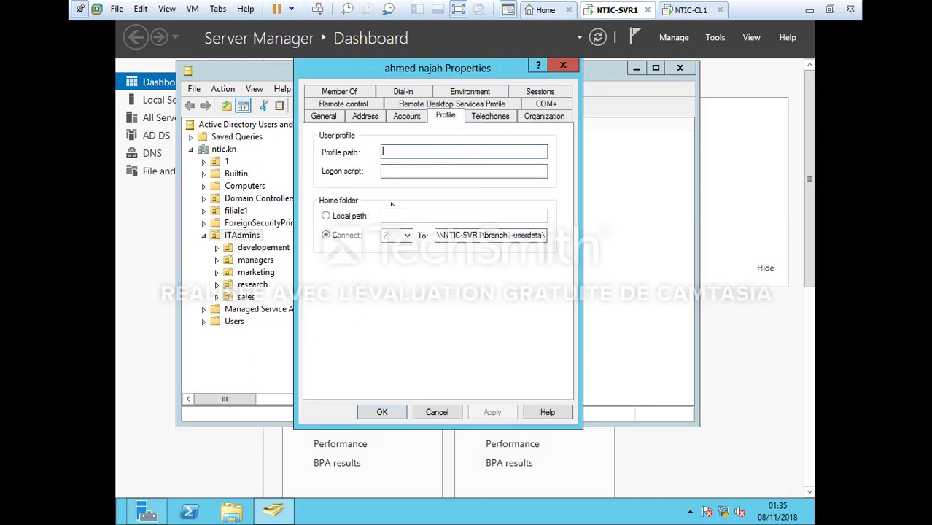
{"action": "left_click", "coordinate": [544, 234]}
{"action": "type", "text": "ajah"}
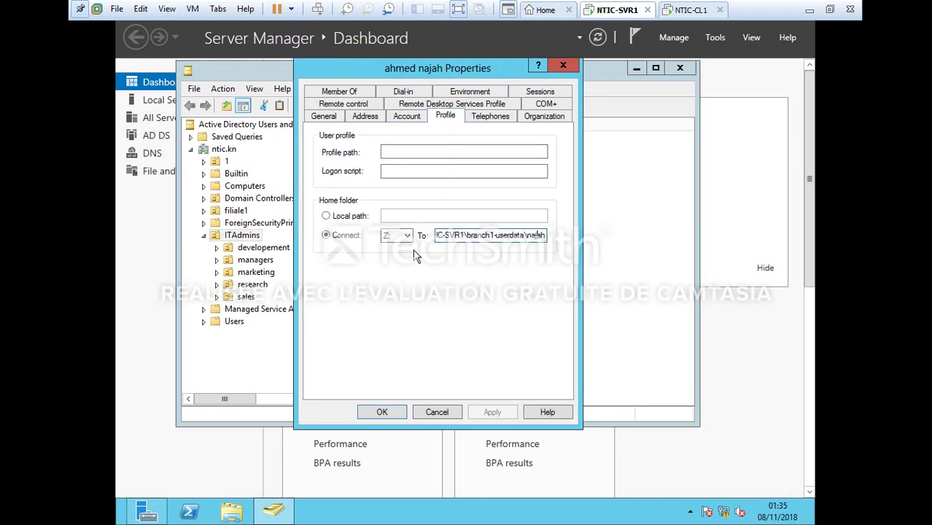
Review the user's Address and Member Of tabs, then close Active Directory Users and Computers
{"action": "left_click", "coordinate": [359, 118]}
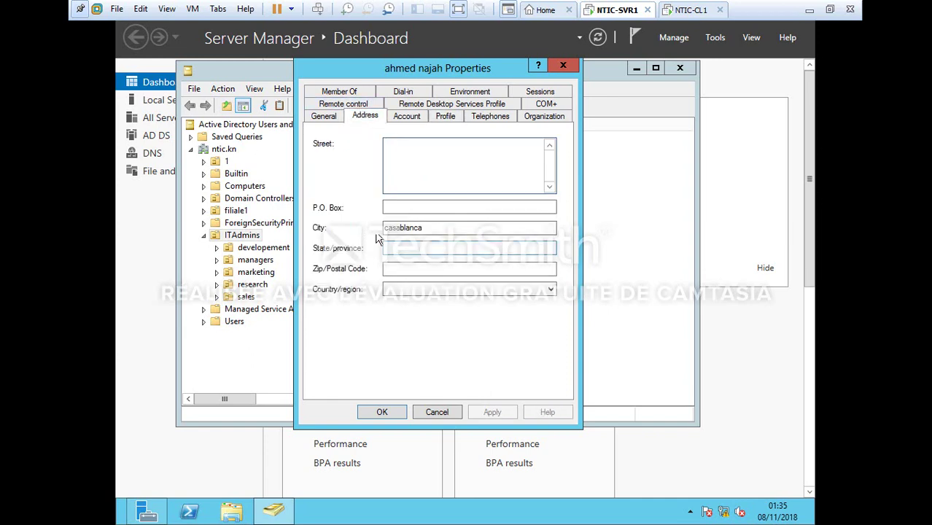
{"action": "left_click", "coordinate": [359, 92]}
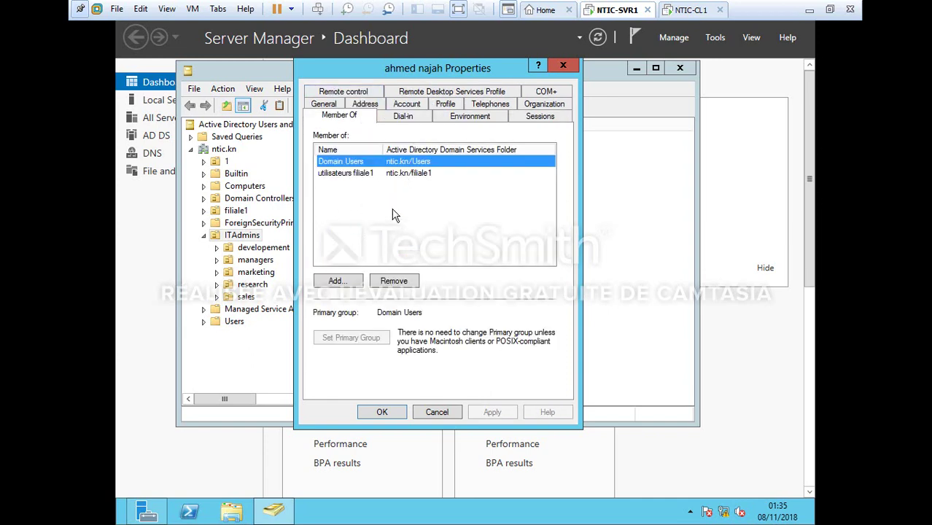
{"action": "left_click", "coordinate": [563, 67]}
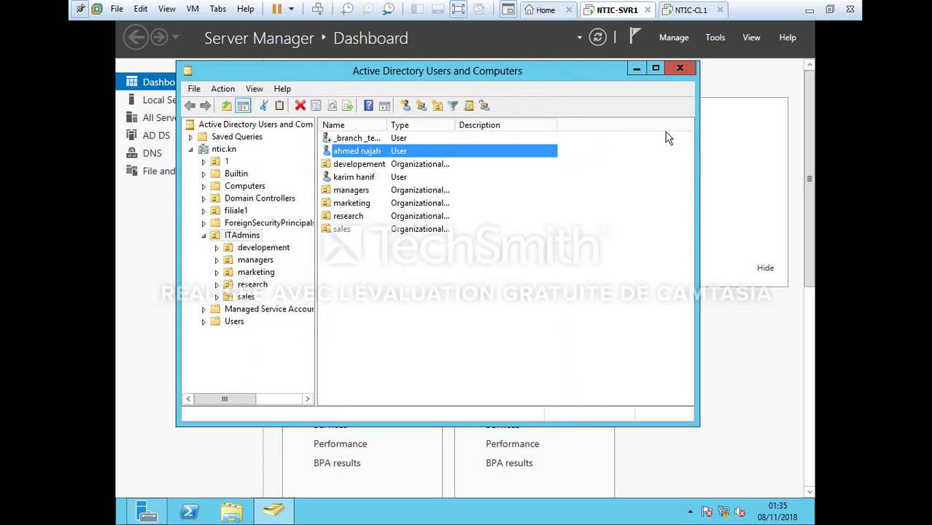
{"action": "left_click", "coordinate": [681, 69]}
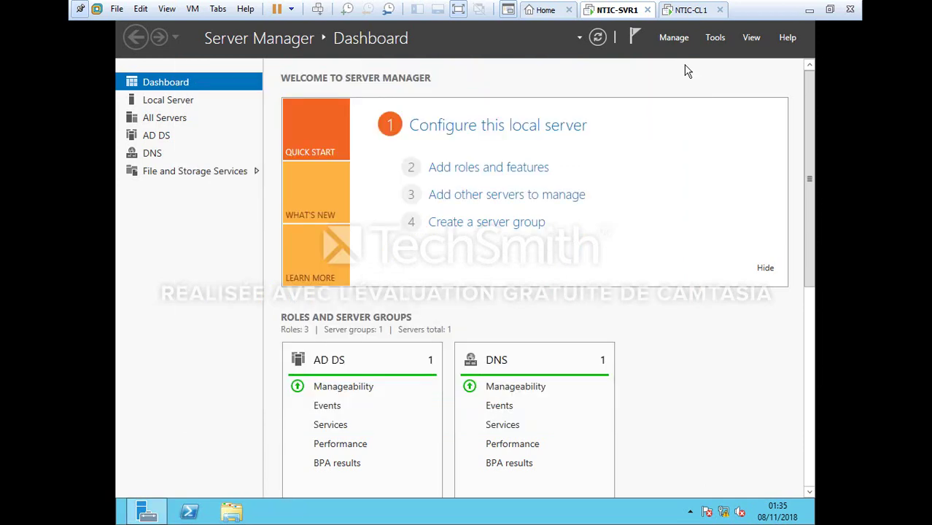
On NTIC-CL1, enter the domain user's NTIC username and password as another user
{"action": "left_click", "coordinate": [689, 9]}
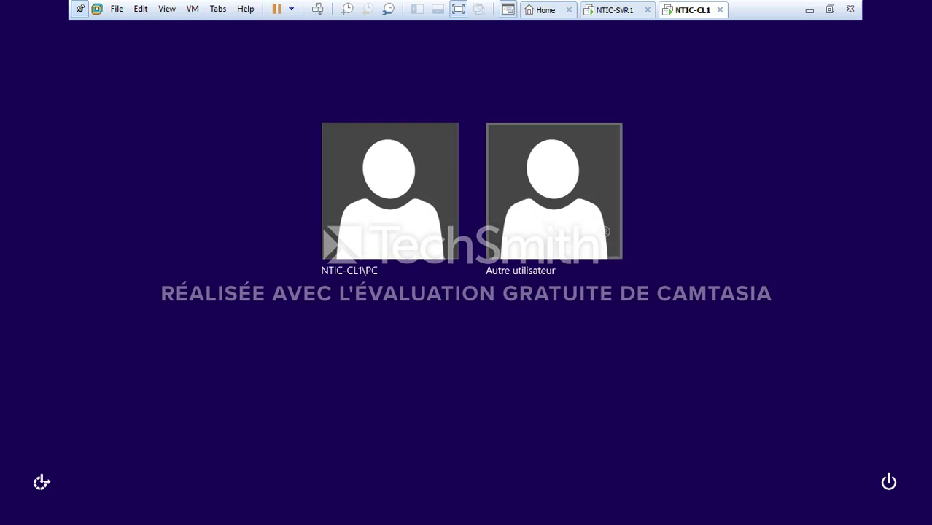
{"action": "left_click", "coordinate": [553, 192]}
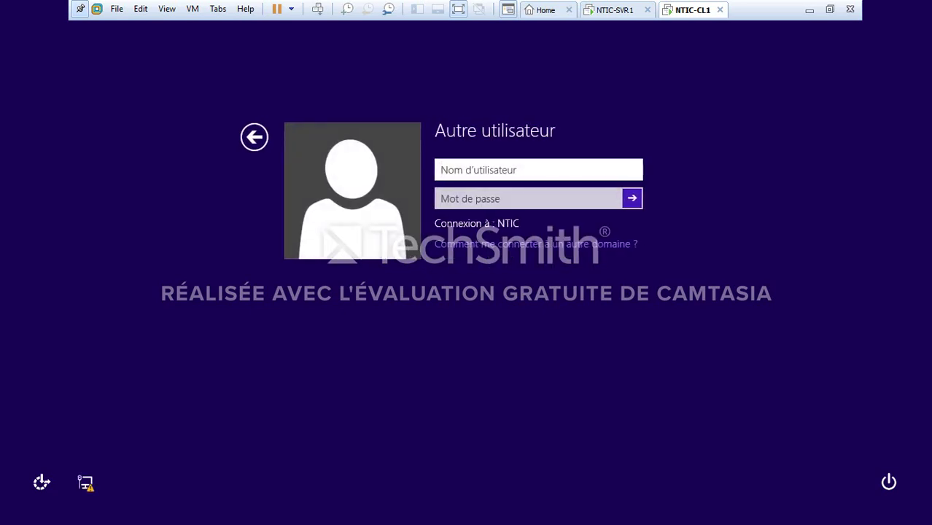
{"action": "type", "text": "NTIC"}
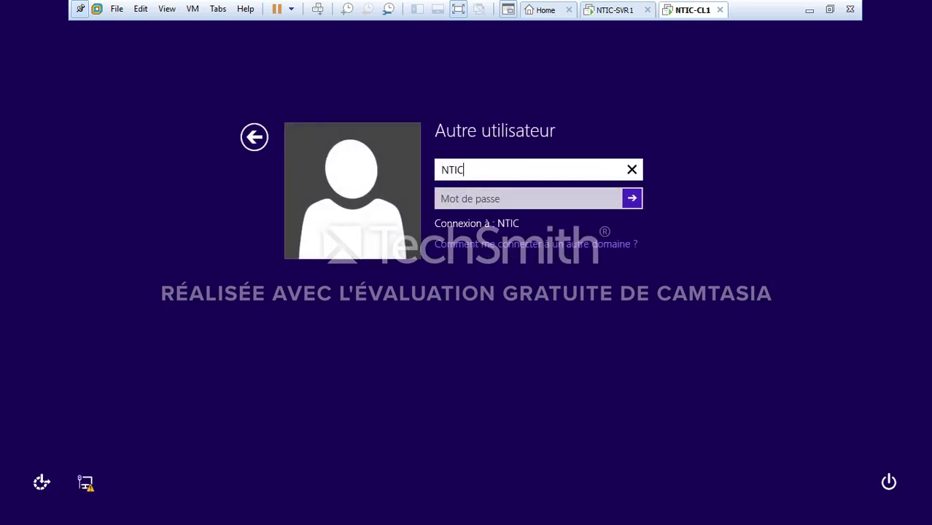
{"action": "type", "text": "\\najaha"}
{"action": "key", "text": "BackSpace"}
{"action": "type", "text": "ah"}
{"action": "key", "text": "Tab"}
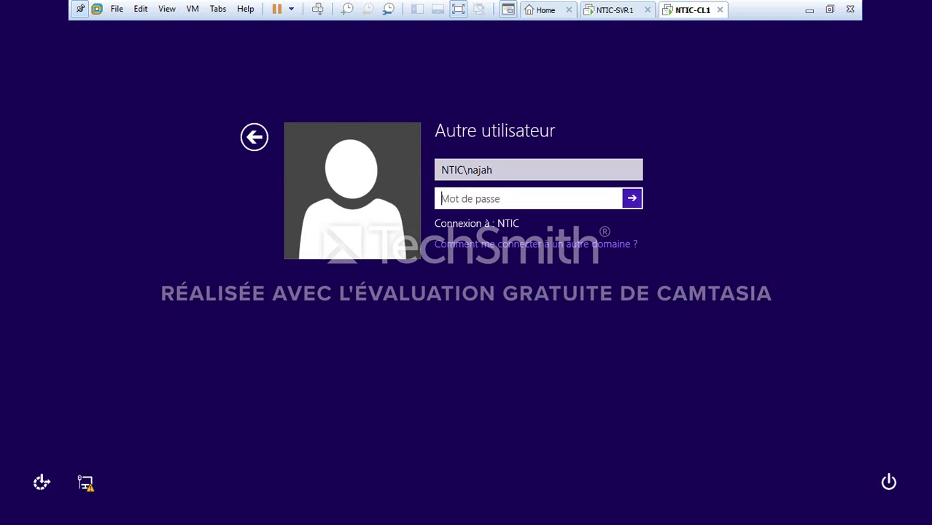
{"action": "type", "text": "Pa$$w0"}
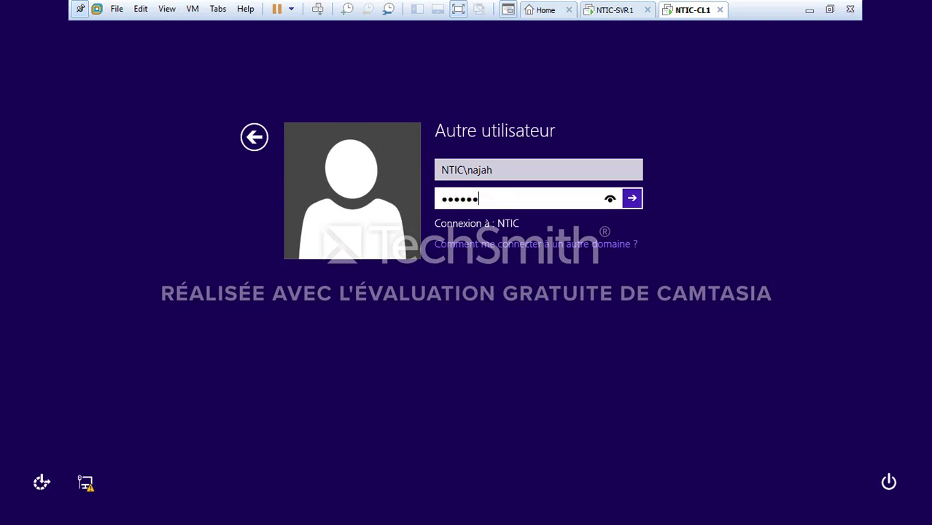
{"action": "type", "text": "rd12"}
Sign in and confirm the Z: home drive in This PC
{"action": "key", "text": "Return"}
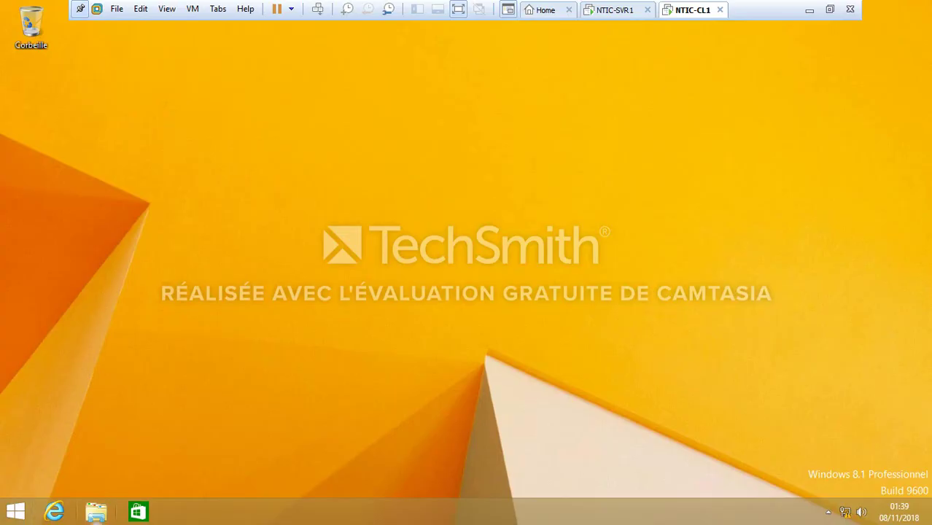
{"action": "left_click", "coordinate": [96, 512]}
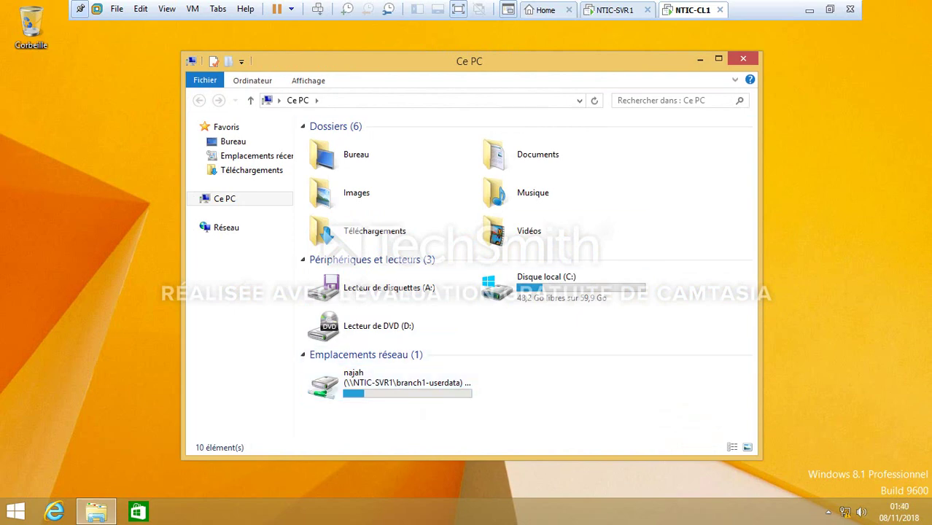
{"action": "left_click", "coordinate": [744, 59]}
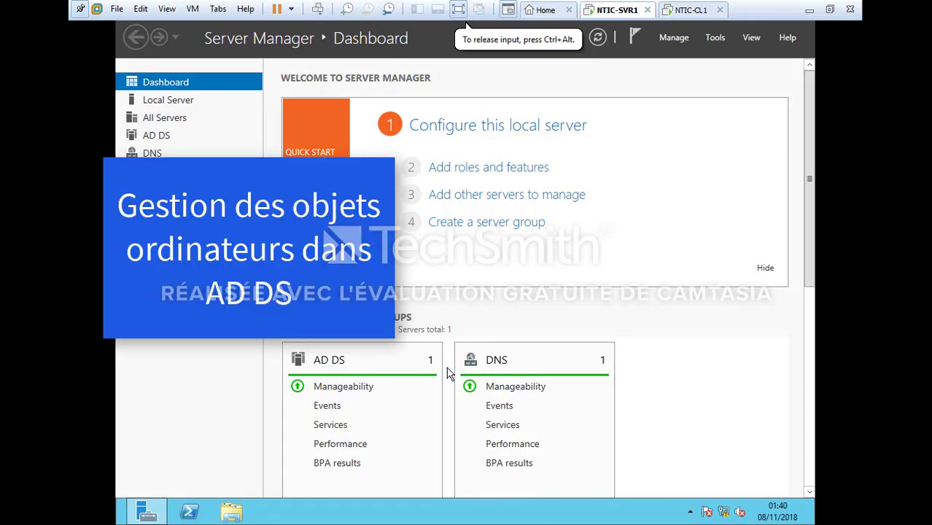
Reset the NTIC-CL1 computer account in filiale1, then wake the client's lock screen
{"action": "left_click", "coordinate": [714, 41]}
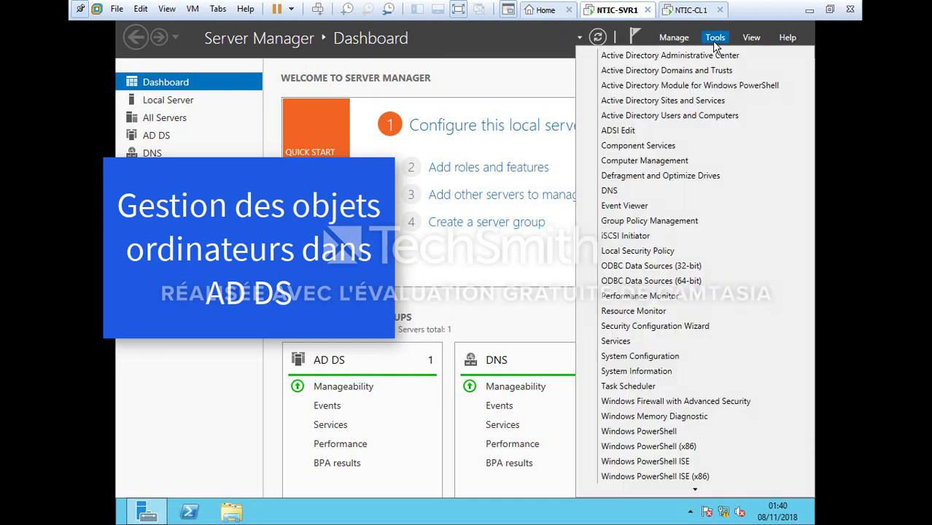
{"action": "left_click", "coordinate": [677, 117]}
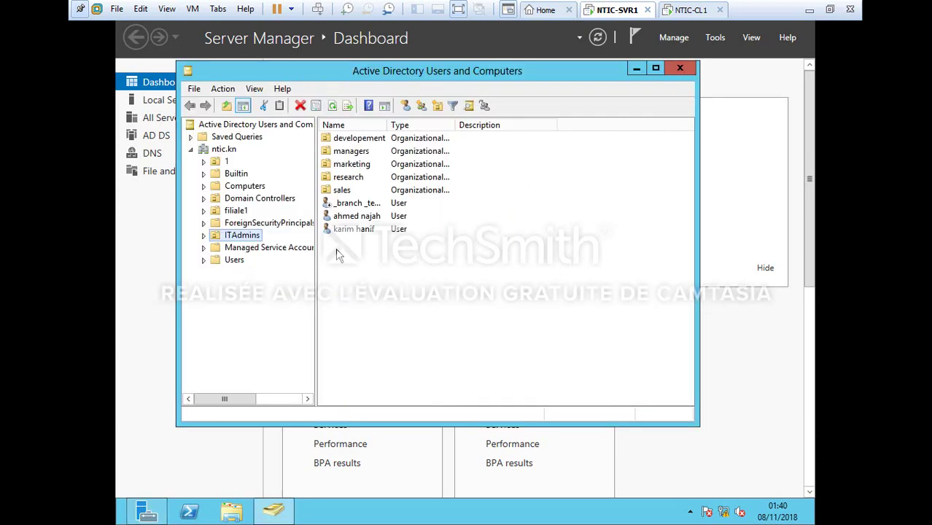
{"action": "left_click", "coordinate": [239, 212]}
{"action": "left_click", "coordinate": [351, 204]}
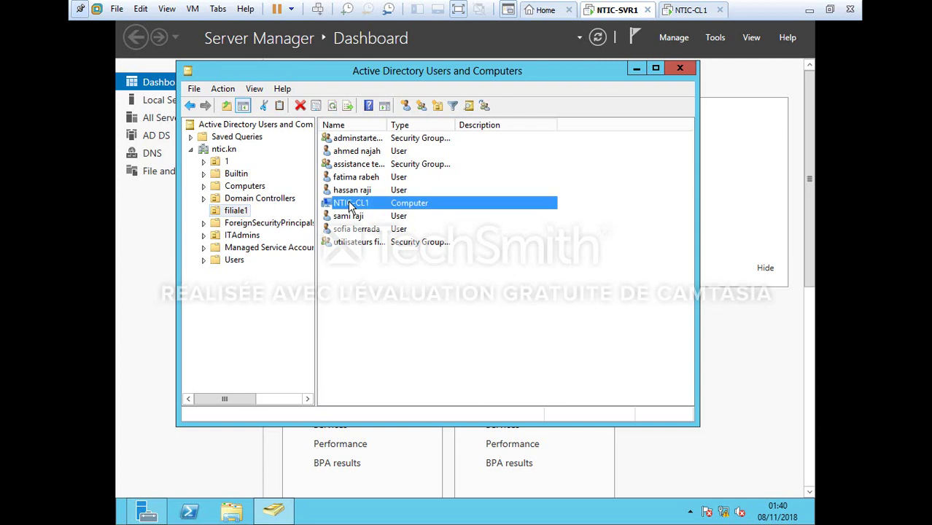
{"action": "right_click", "coordinate": [351, 205]}
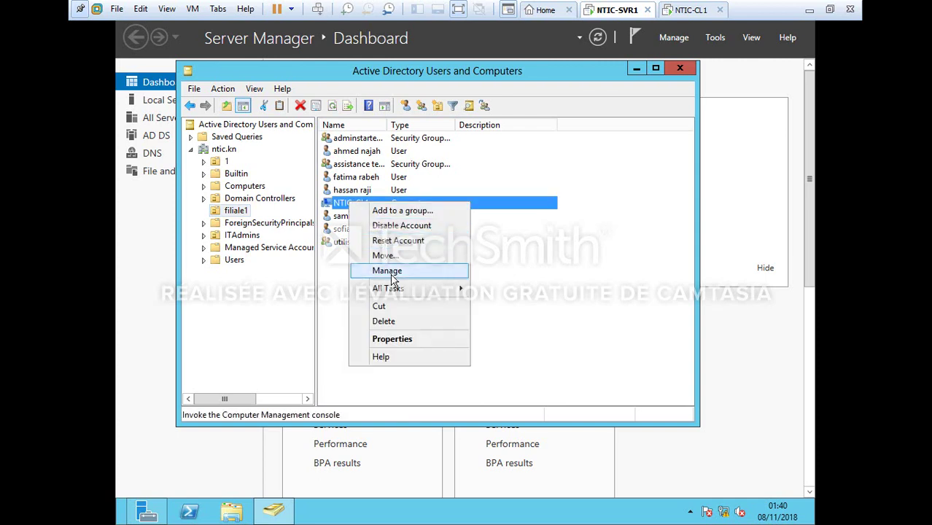
{"action": "left_click", "coordinate": [398, 241]}
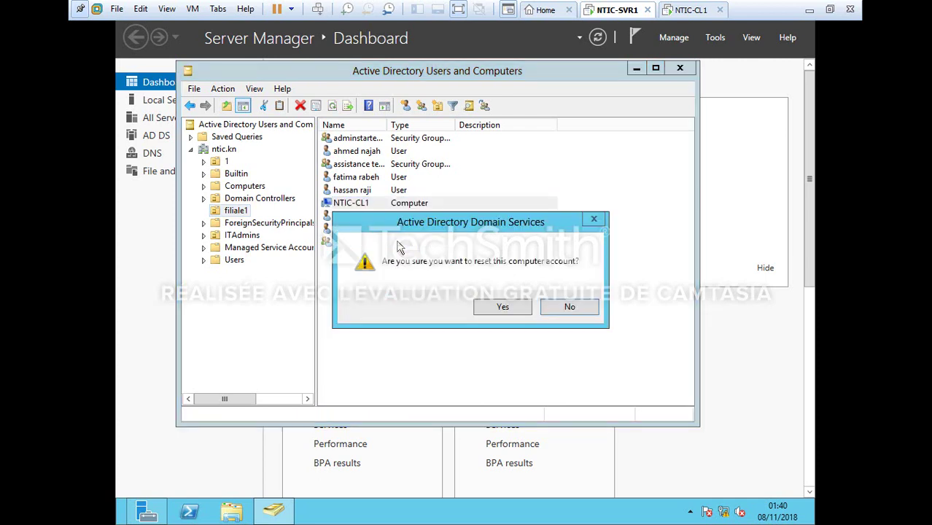
{"action": "left_click", "coordinate": [523, 308]}
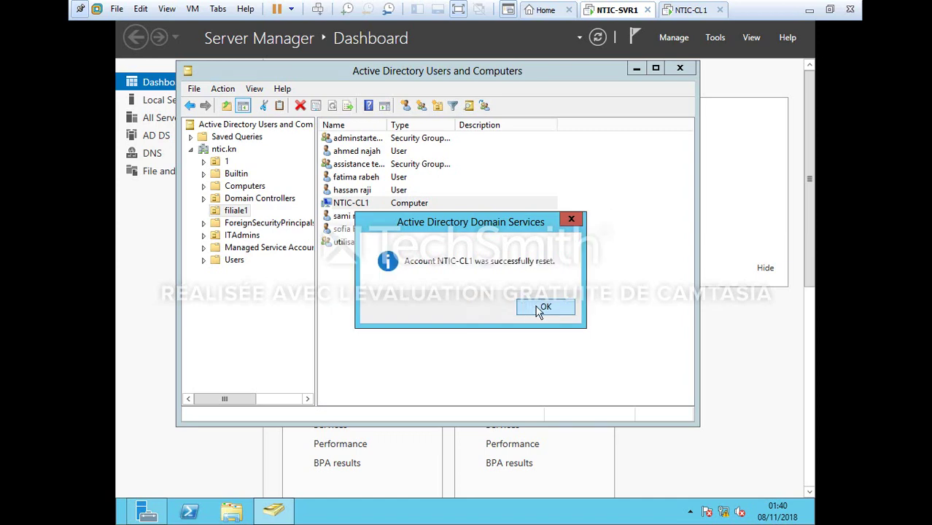
{"action": "left_click", "coordinate": [537, 309]}
{"action": "left_click", "coordinate": [691, 11]}
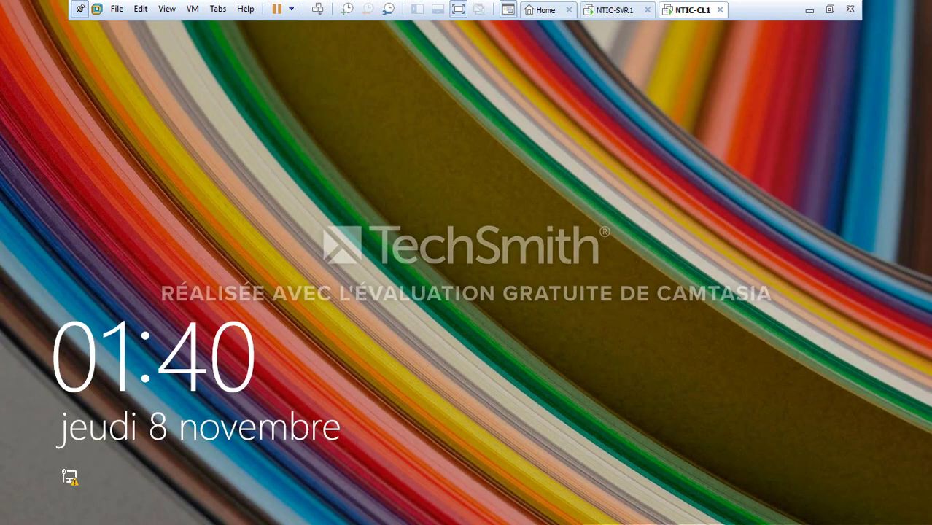
{"action": "key", "text": "space"}
Attempt the domain user's sign-in and dismiss the trust-relationship error
{"action": "key", "text": "Left"}
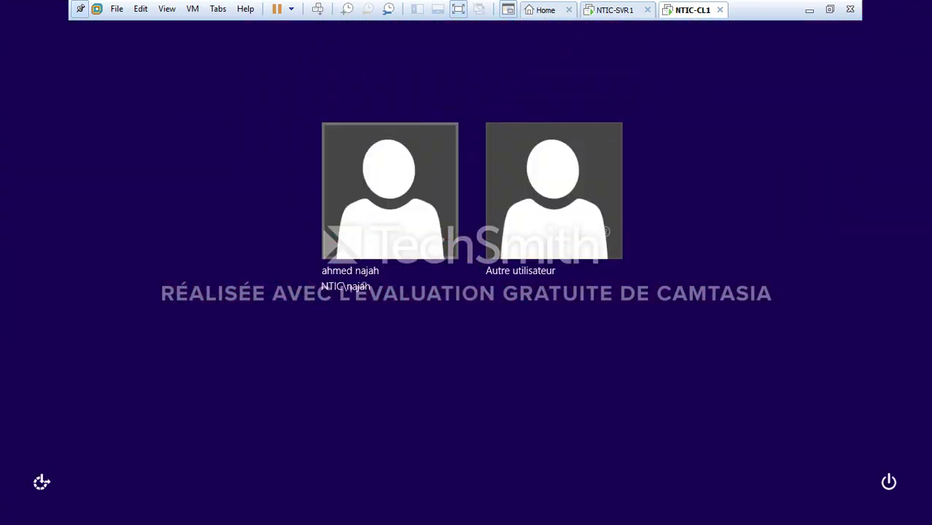
{"action": "key", "text": "Return"}
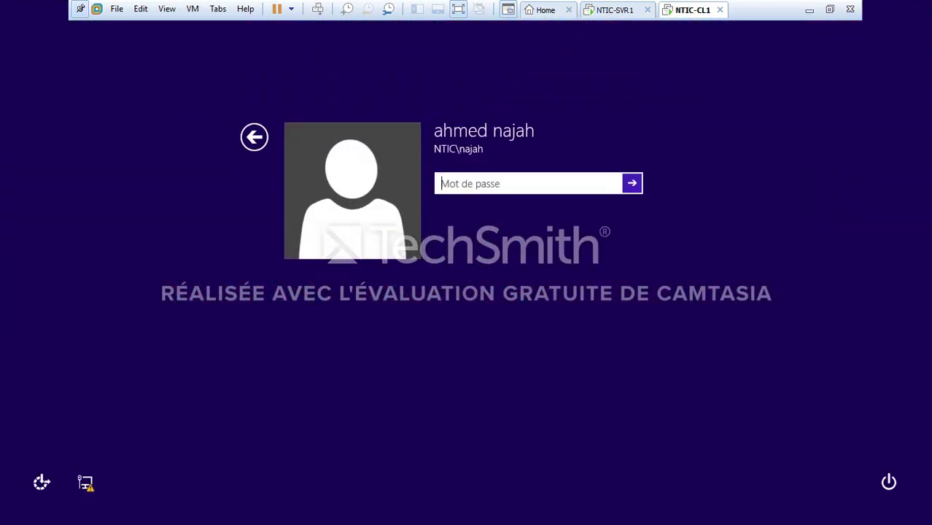
{"action": "type", "text": "a"}
{"action": "key", "text": "Caps_Lock"}
{"action": "type", "text": "bcdefghij"}
{"action": "key", "text": "Return"}
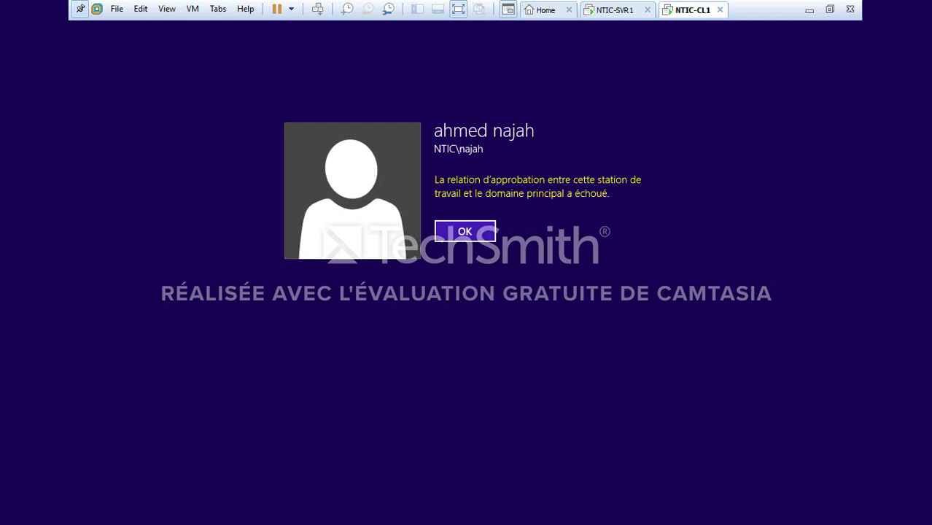
{"action": "key", "text": "Return"}
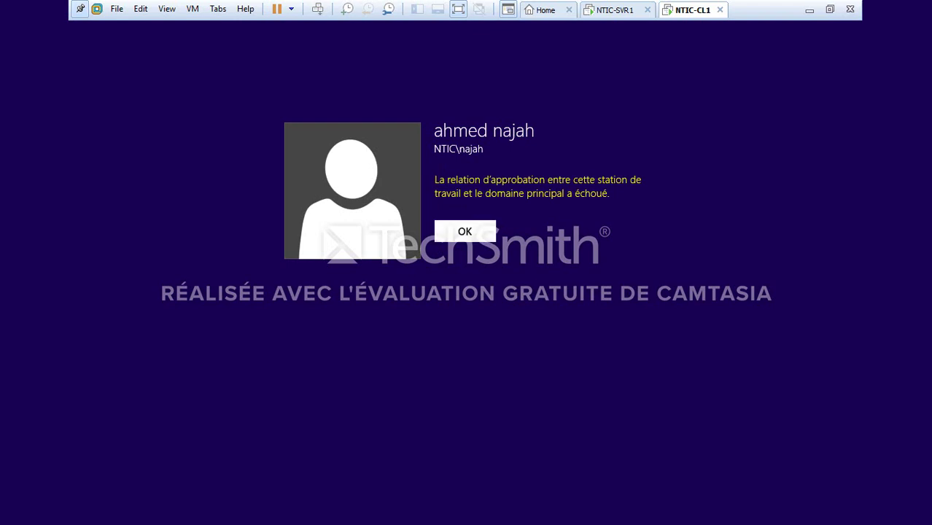
Sign in as the local account NTIC-CL1\PC with its password
{"action": "key", "text": "Escape"}
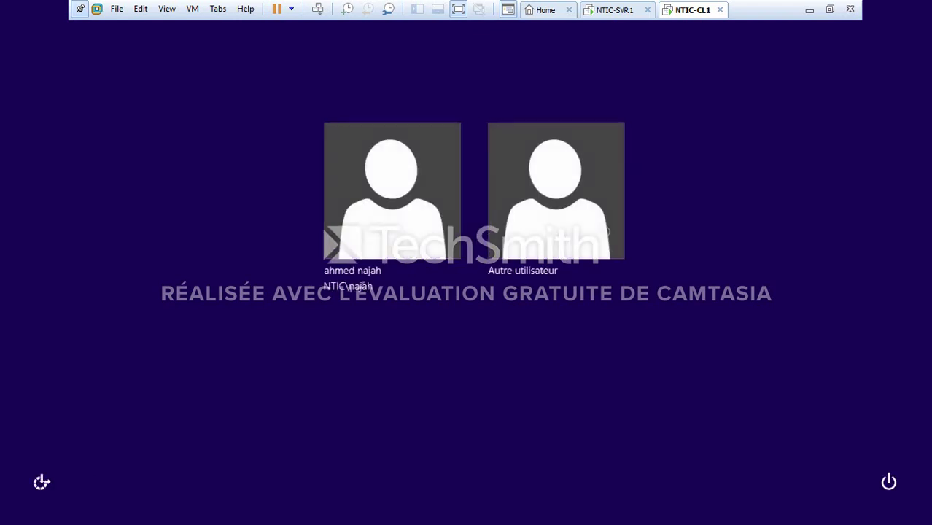
{"action": "key", "text": "Right"}
{"action": "key", "text": "Return"}
{"action": "type", "text": "N"}
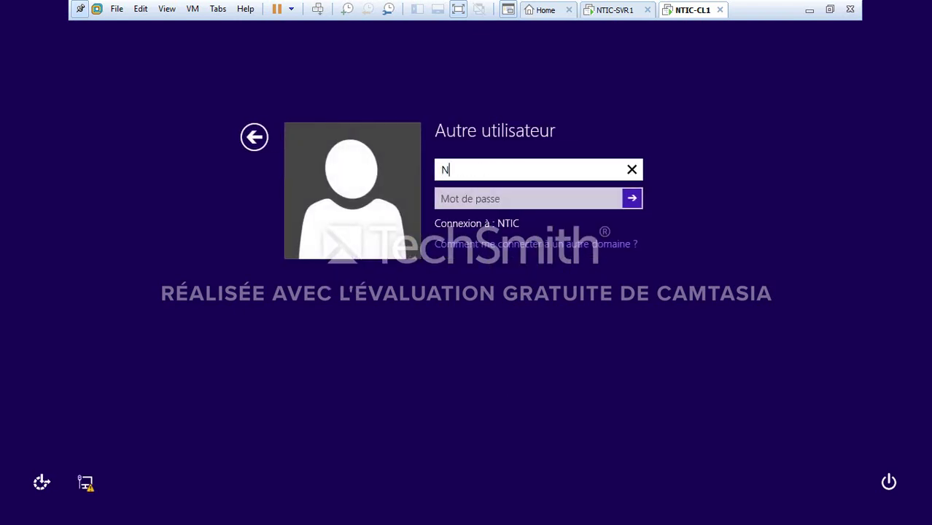
{"action": "type", "text": "TIC-CL1\\PC"}
{"action": "key", "text": "Tab"}
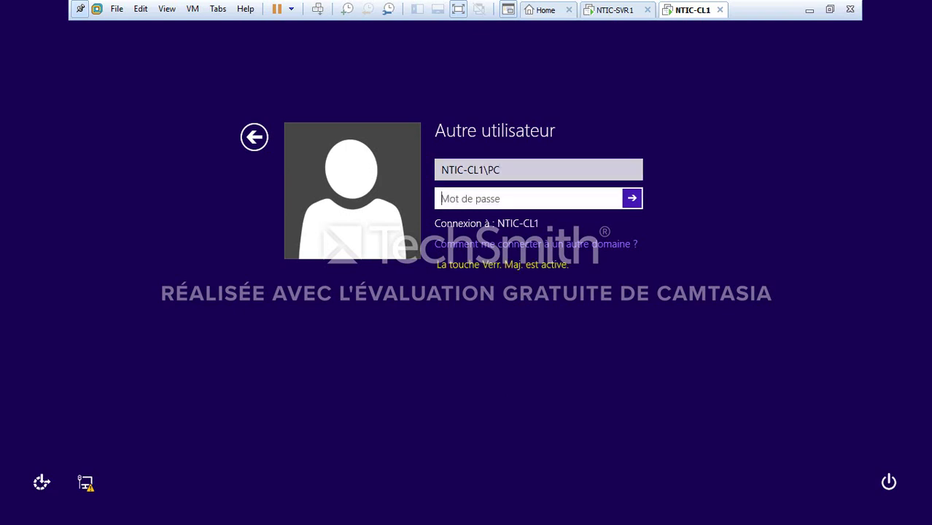
{"action": "type", "text": "••••••"}
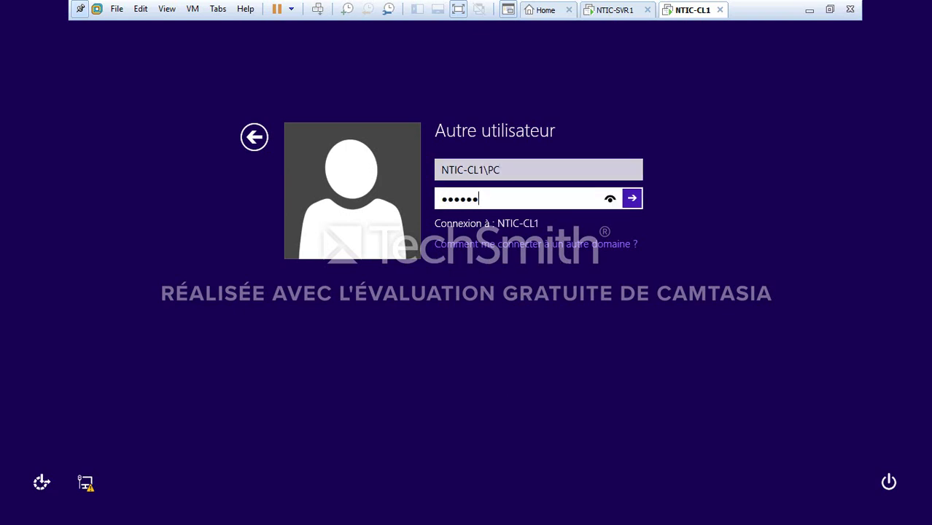
{"action": "type", "text": "•••••"}
{"action": "key", "text": "Return"}
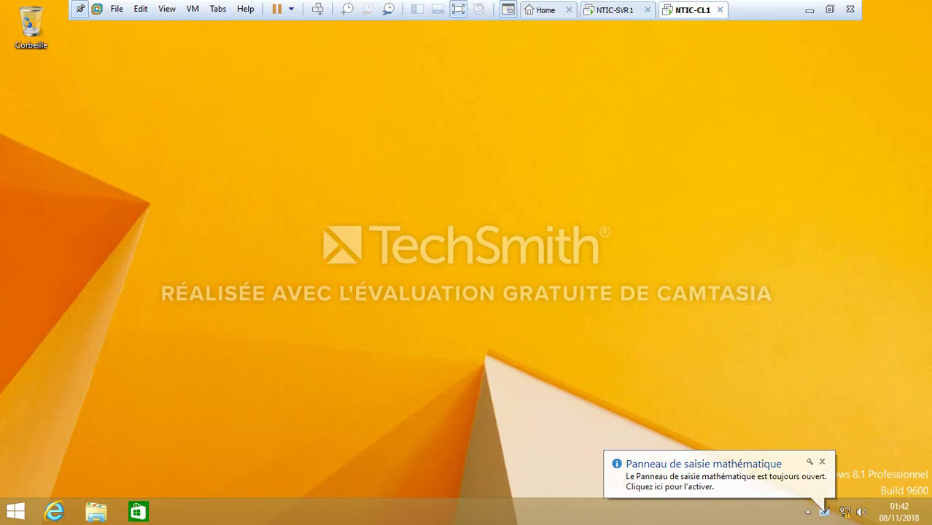
From Control Panel in large icons, go to System's Computer Name tab and launch Network ID
{"action": "key", "text": "super"}
{"action": "type", "text": "pa"}
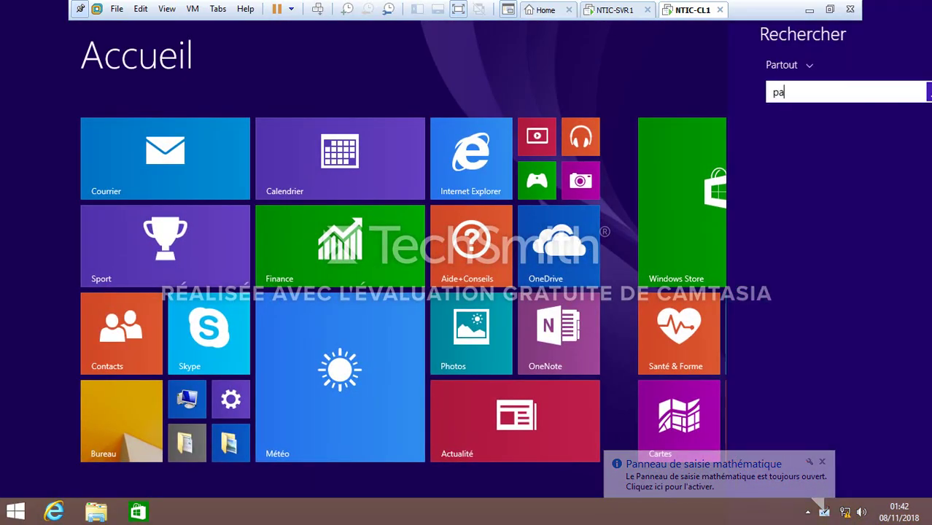
{"action": "type", "text": "nneau de configuration"}
{"action": "key", "text": "Return"}
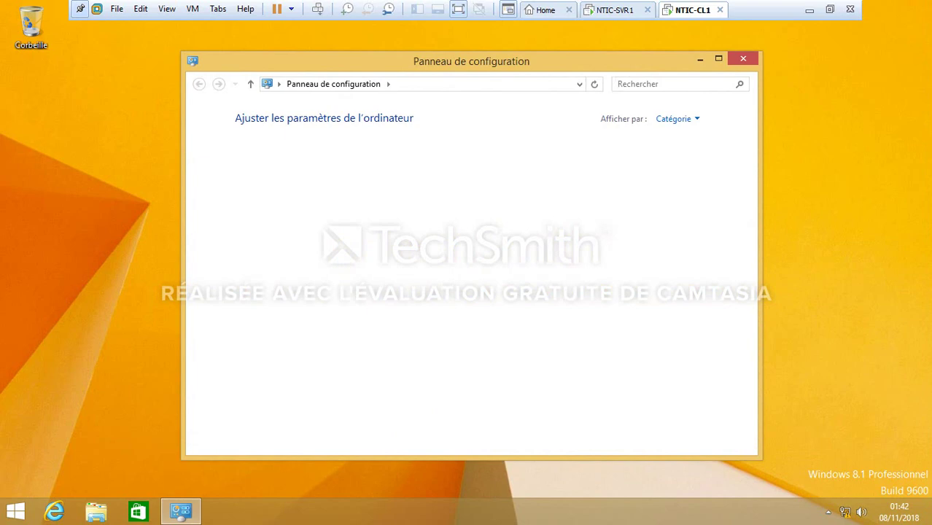
{"action": "left_click", "coordinate": [675, 119]}
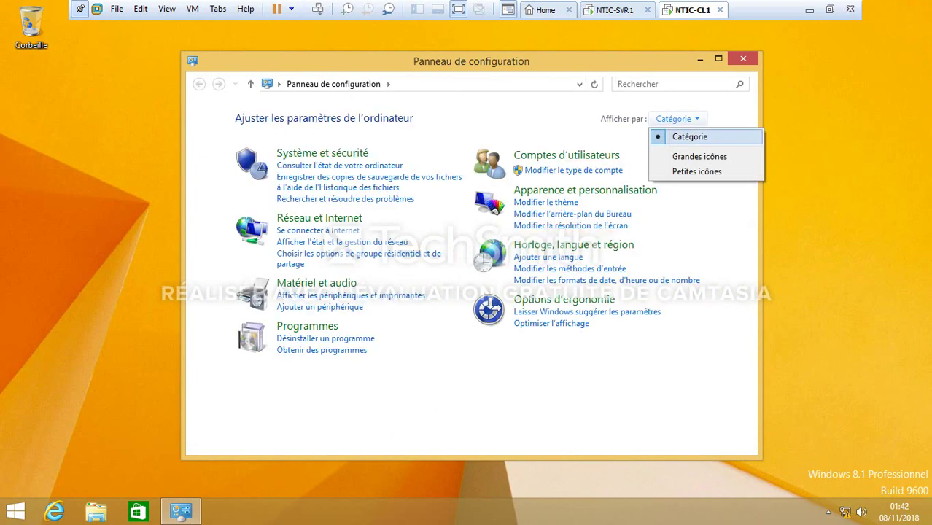
{"action": "left_click", "coordinate": [699, 156]}
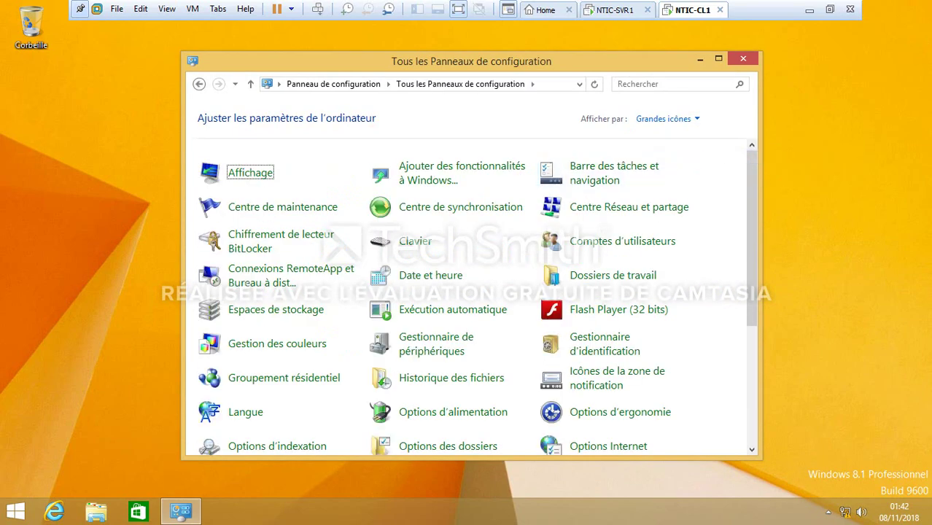
{"action": "left_click_drag", "start_coordinate": [753, 219], "coordinate": [752, 343]}
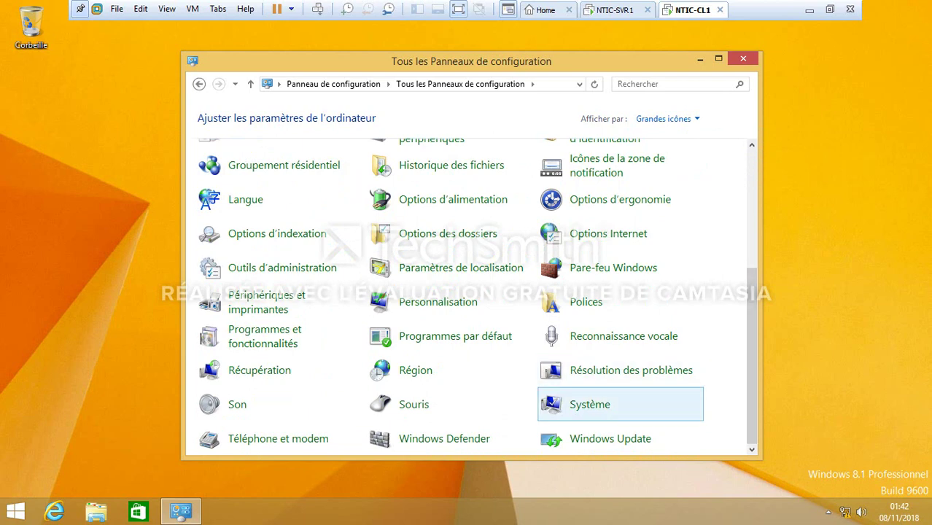
{"action": "left_click", "coordinate": [589, 404]}
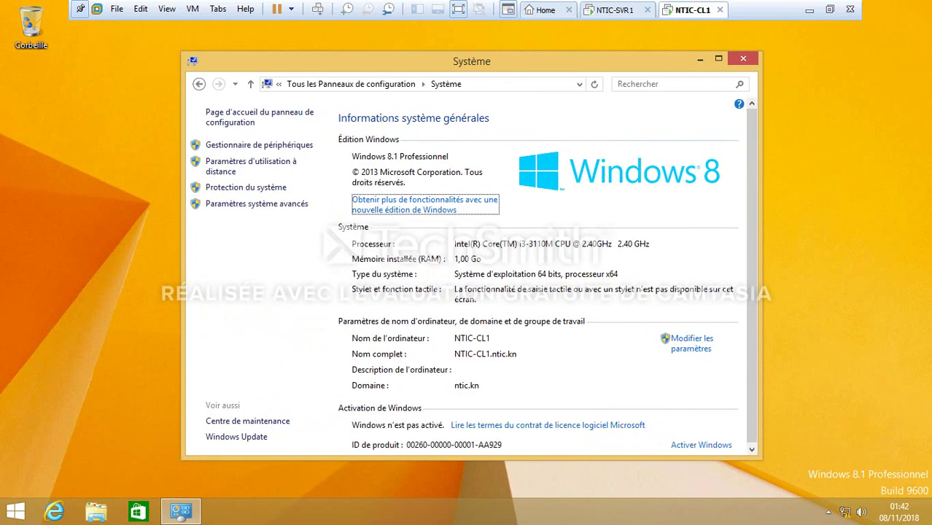
{"action": "left_click", "coordinate": [257, 204]}
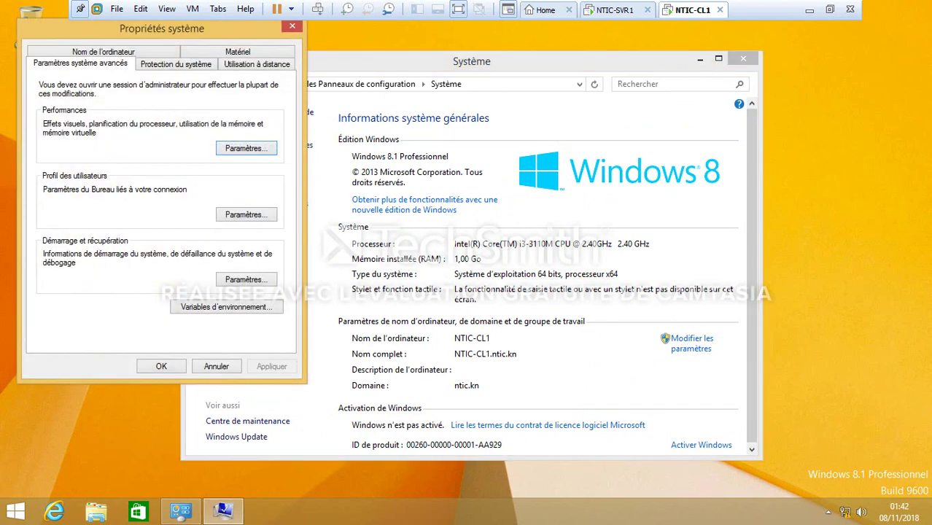
{"action": "left_click", "coordinate": [98, 52]}
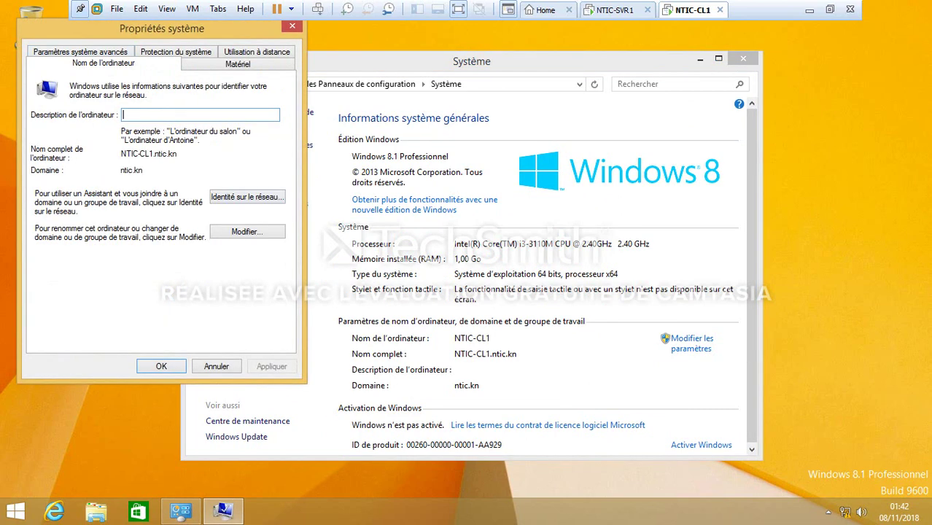
{"action": "left_click", "coordinate": [248, 197]}
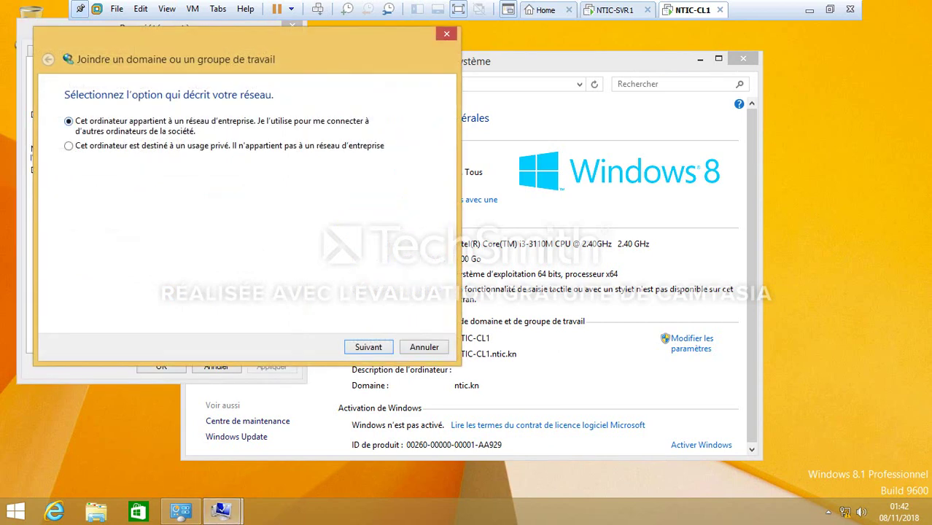
Confirm a business network that uses a domain, then submit the domain account password
{"action": "left_click", "coordinate": [368, 347]}
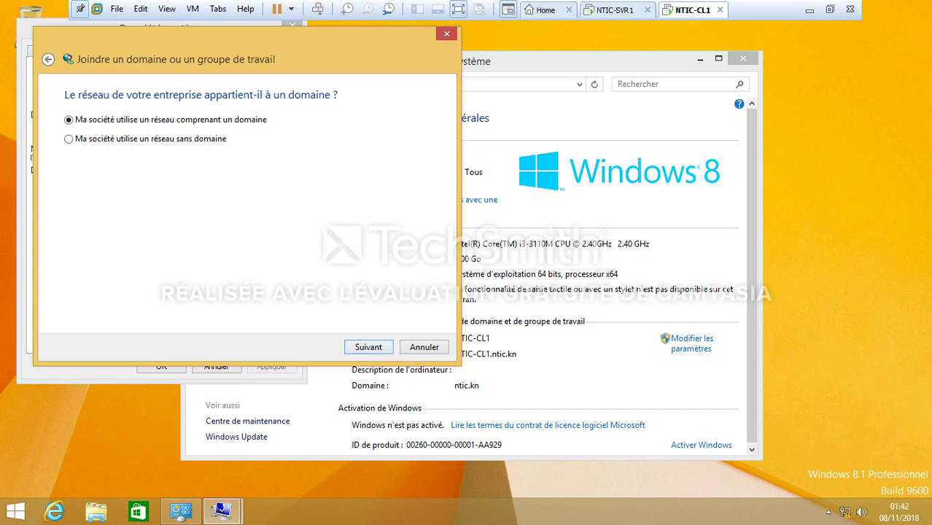
{"action": "left_click", "coordinate": [368, 347]}
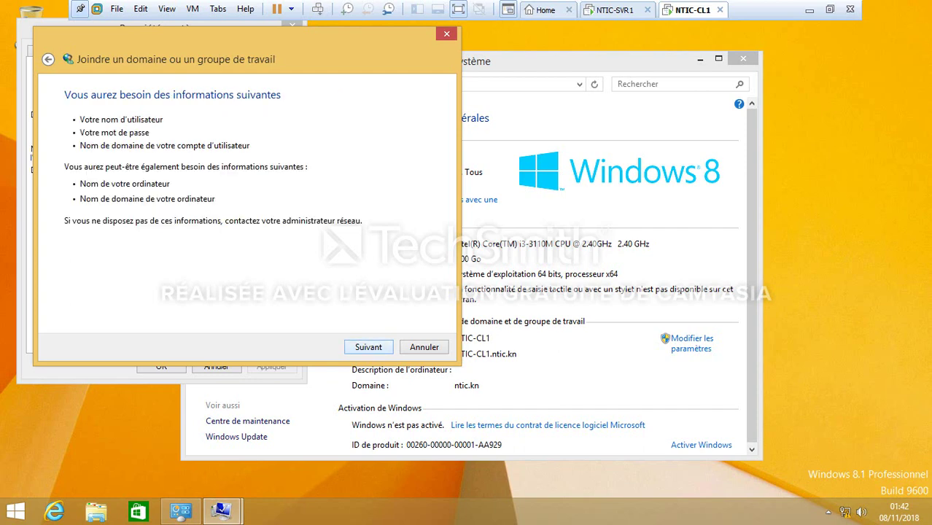
{"action": "left_click", "coordinate": [368, 347]}
{"action": "left_click", "coordinate": [245, 163]}
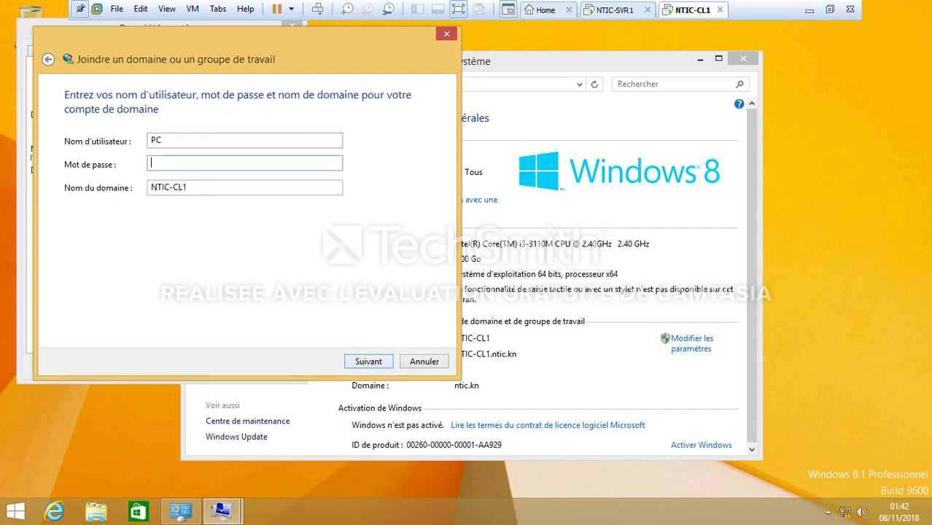
{"action": "type", "text": "Passw0rd12"}
{"action": "key", "text": "Return"}
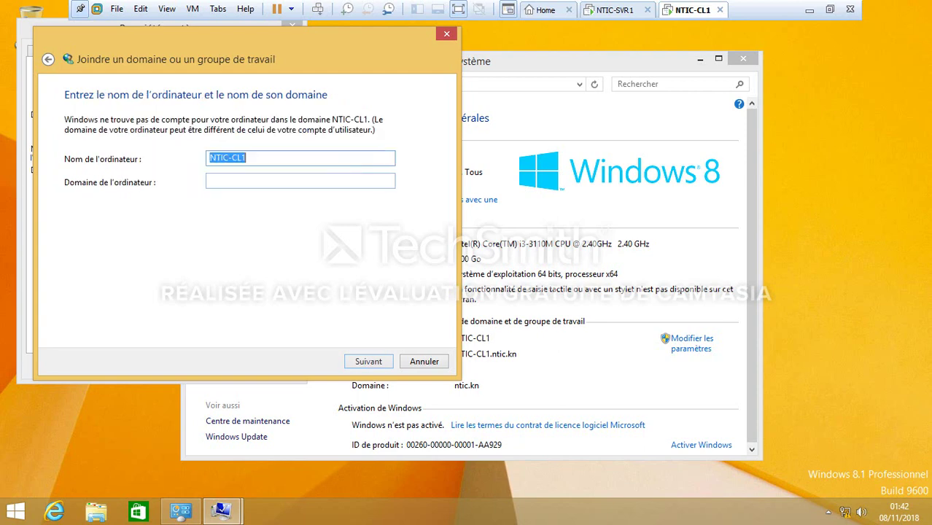
Enter domain NTIC.KN and authenticate as Administrator with its password on domain NTIC.KN
{"action": "left_click", "coordinate": [219, 181]}
{"action": "type", "text": "N"}
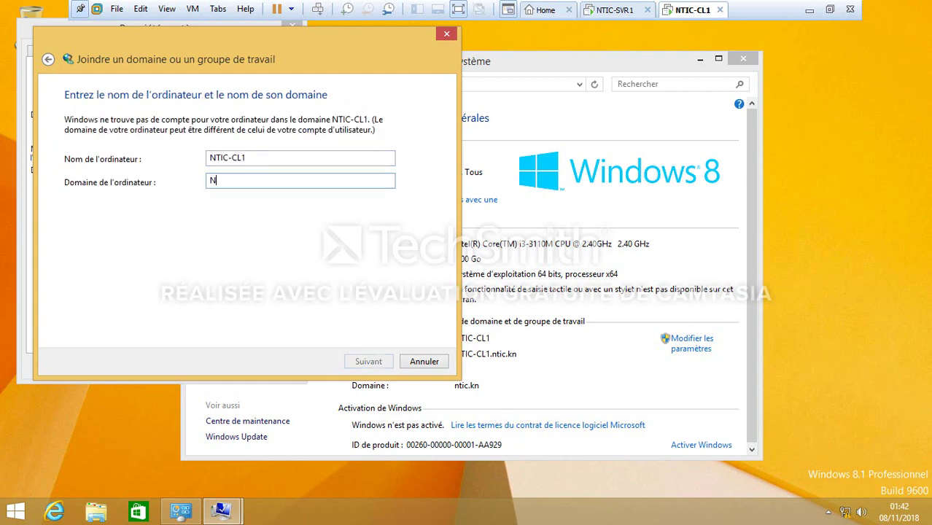
{"action": "type", "text": "TIC.KN"}
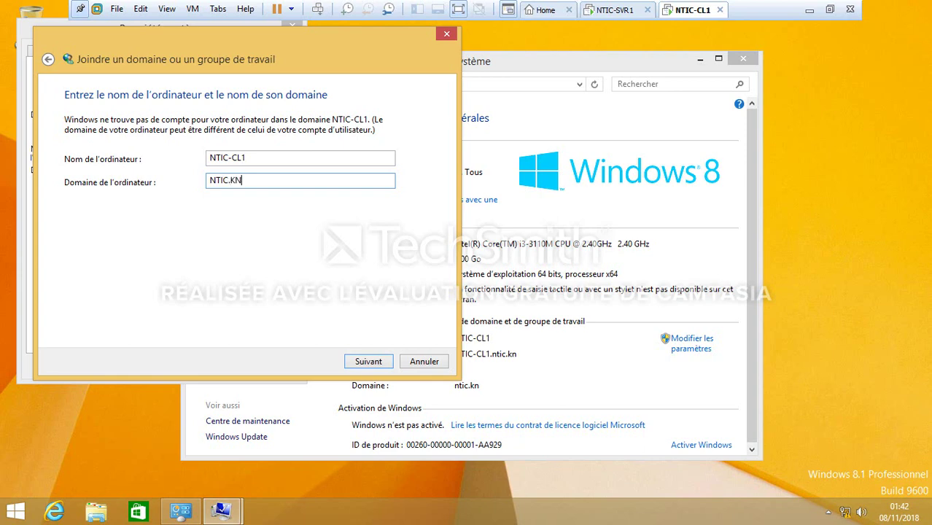
{"action": "key", "text": "Return"}
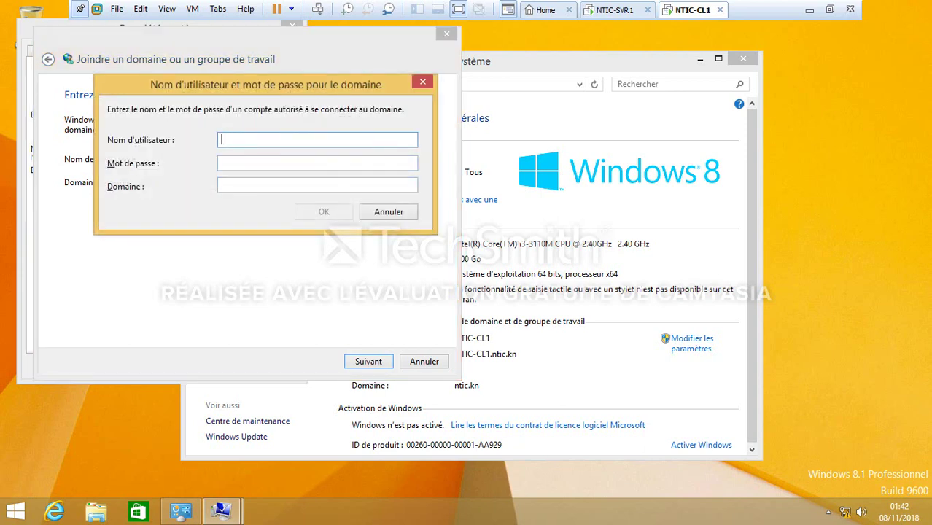
{"action": "type", "text": "Administrat"}
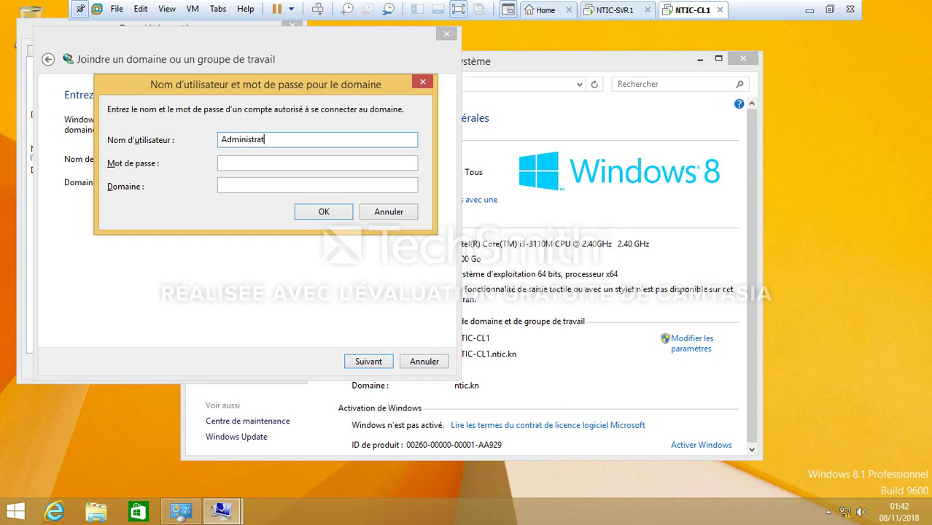
{"action": "type", "text": "or"}
{"action": "key", "text": "Tab"}
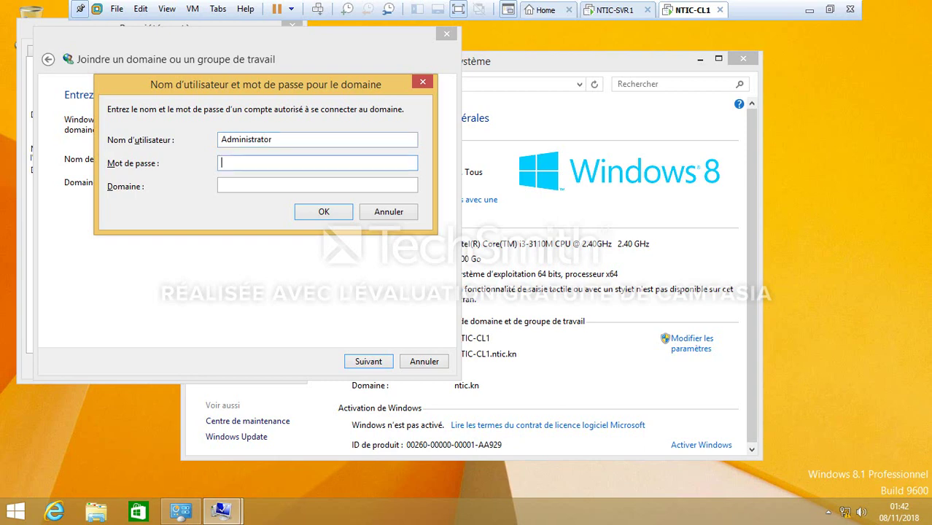
{"action": "type", "text": "••••••••••"}
{"action": "key", "text": "Tab"}
{"action": "type", "text": "N"}
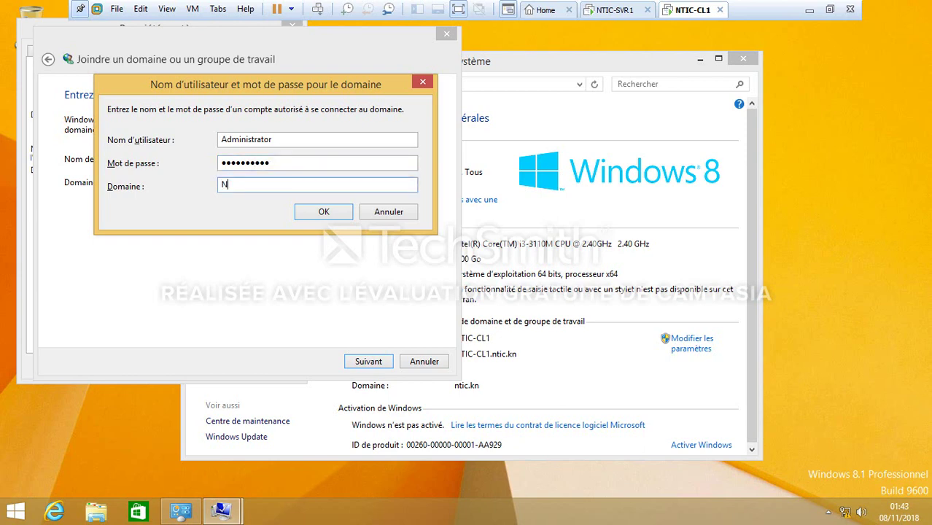
{"action": "type", "text": "TIC.KN"}
{"action": "key", "text": "Return"}
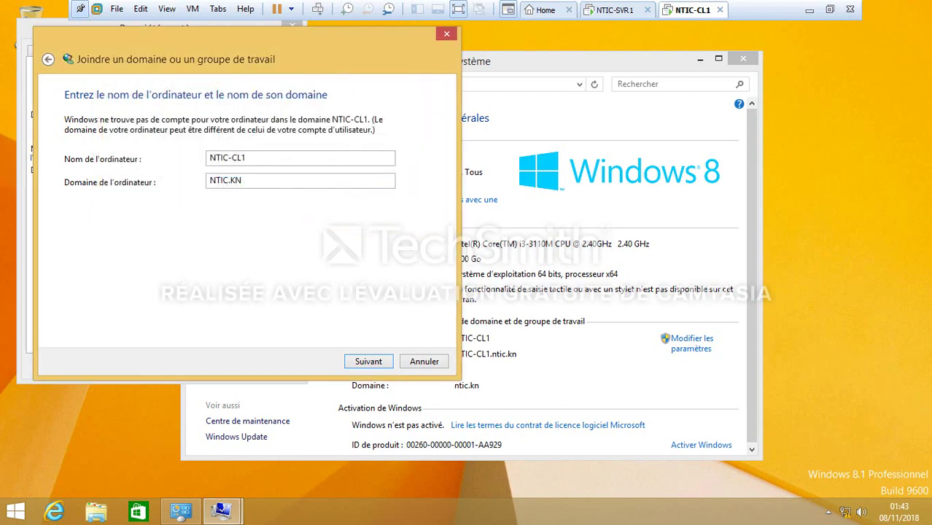
Keep the computer name, skip adding a domain user account, finish the wizard and apply the changes
{"action": "key", "text": "Return"}
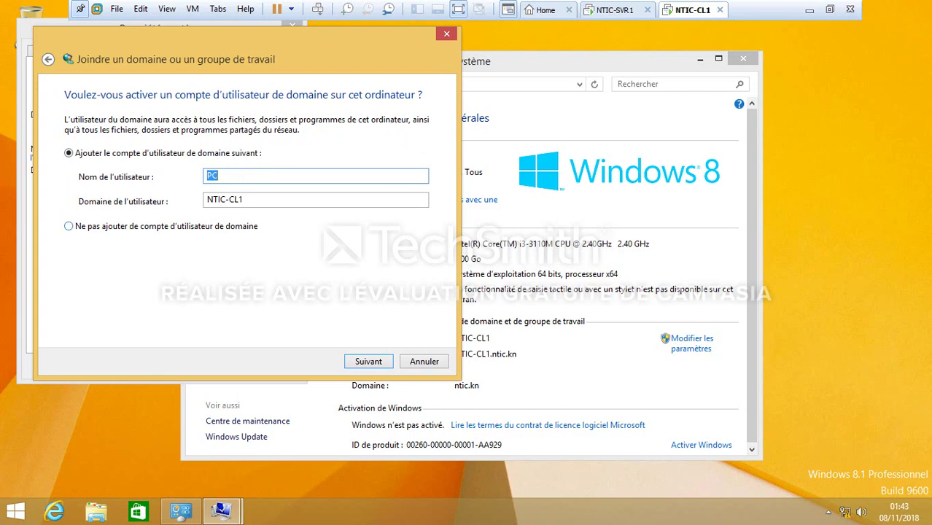
{"action": "left_click", "coordinate": [68, 226]}
{"action": "key", "text": "Return"}
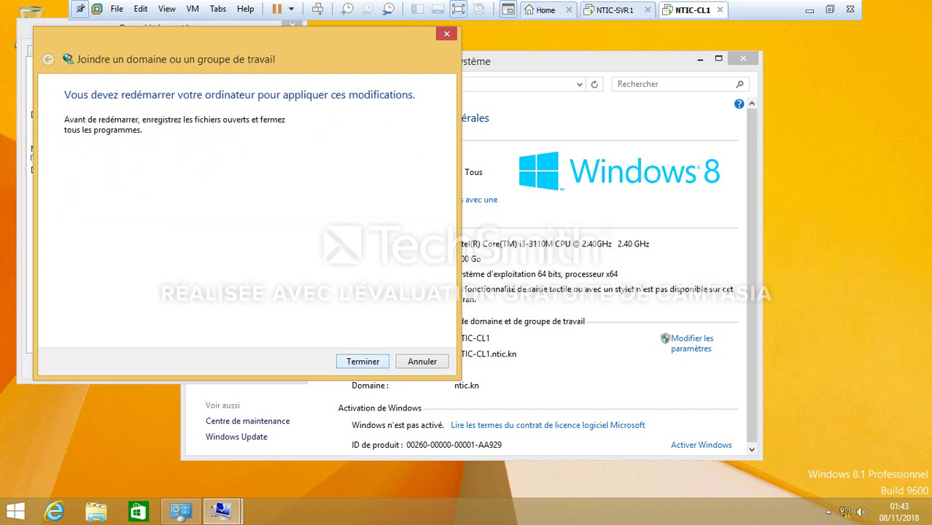
{"action": "key", "text": "Return"}
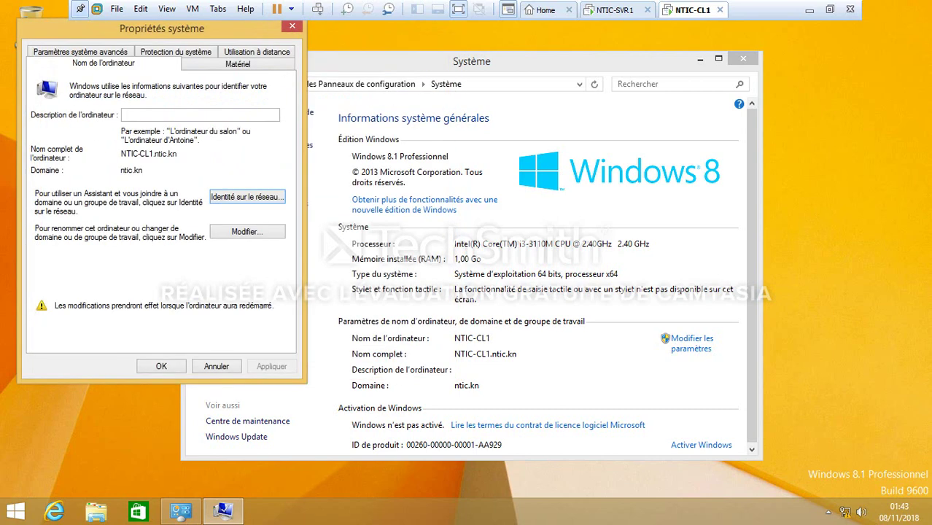
{"action": "left_click", "coordinate": [161, 367]}
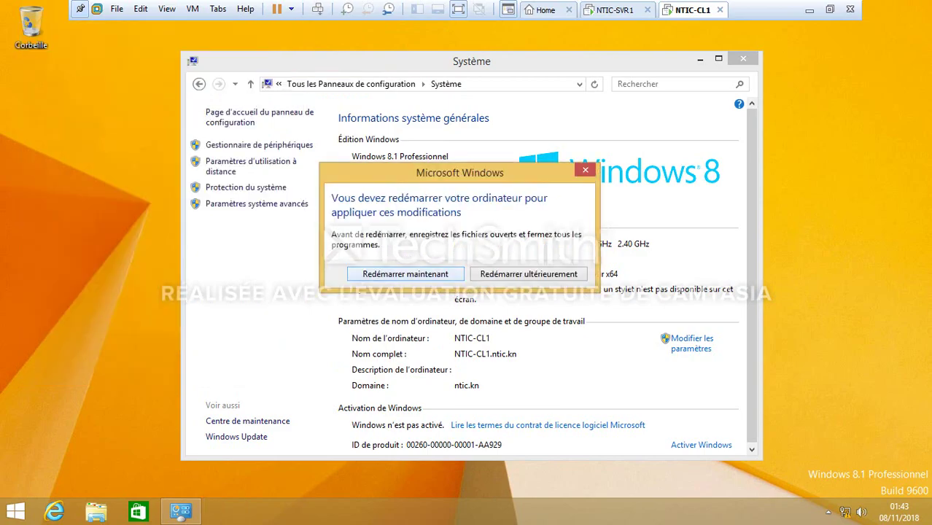
Restart NTIC-CL1 now, then sign in with the NTIC domain user's name and password
{"action": "key", "text": "Return"}
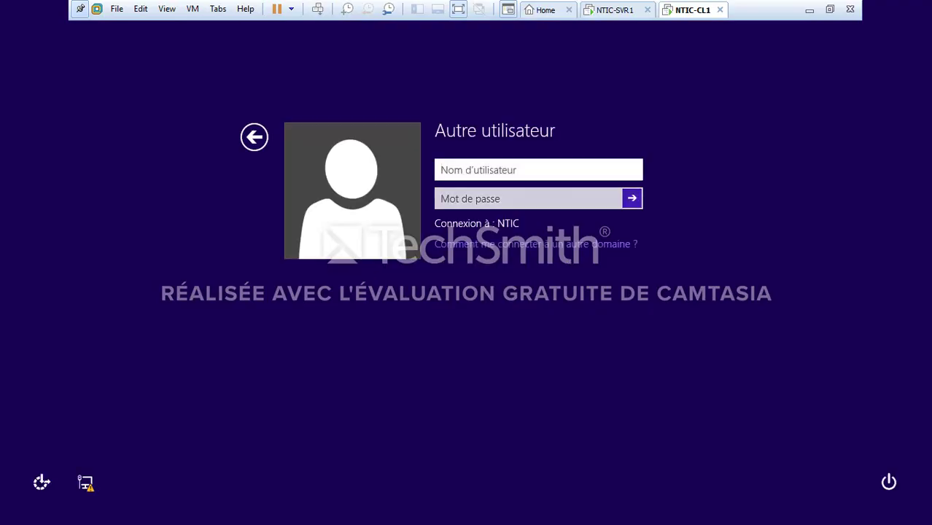
{"action": "type", "text": "NTI"}
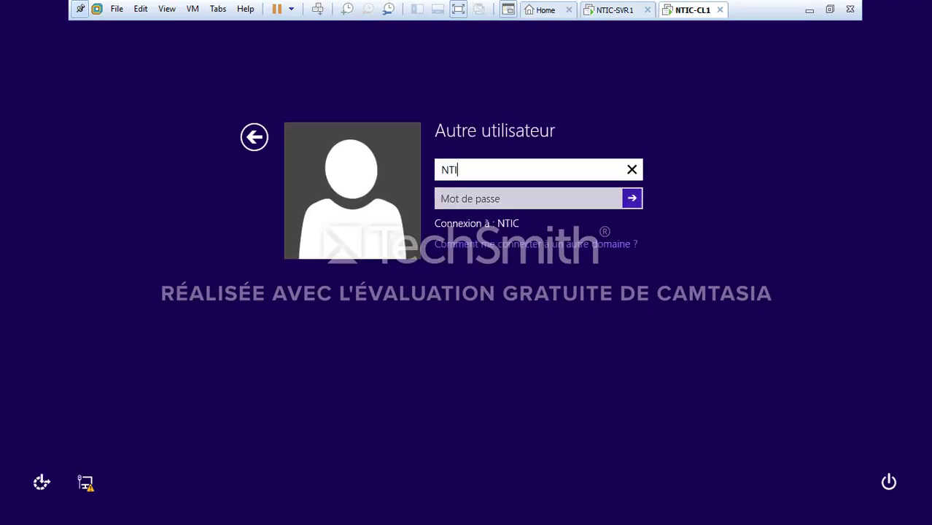
{"action": "type", "text": "C\\najah"}
{"action": "key", "text": "Tab"}
{"action": "key", "text": "Caps_Lock"}
{"action": "type", "text": "******"}
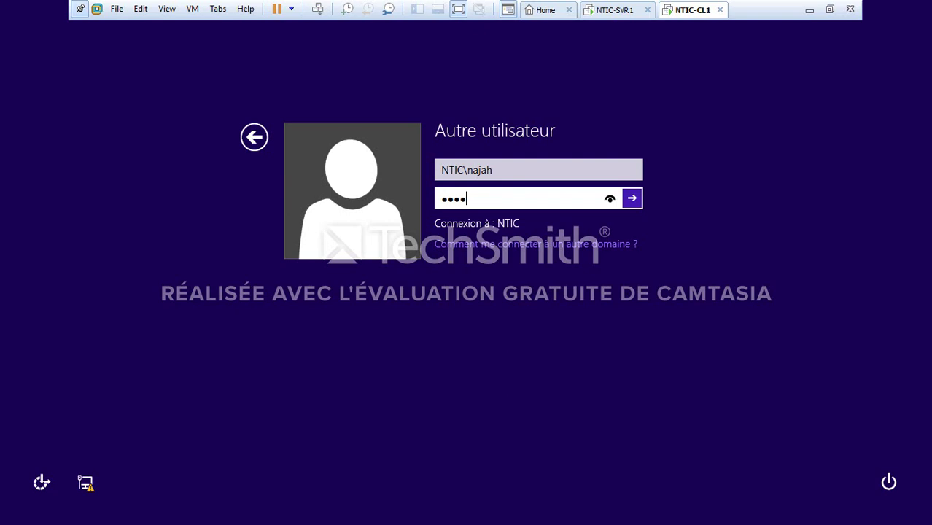
{"action": "type", "text": "***"}
{"action": "key", "text": "Return"}
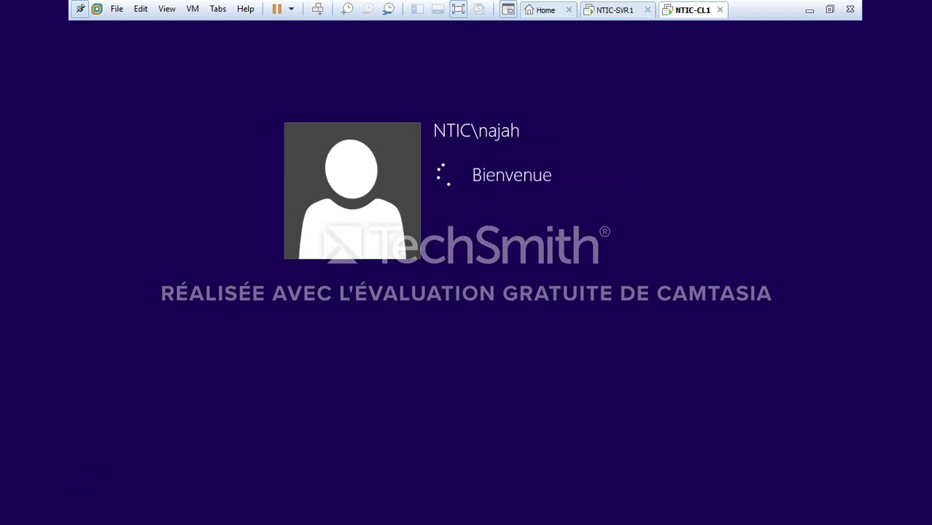